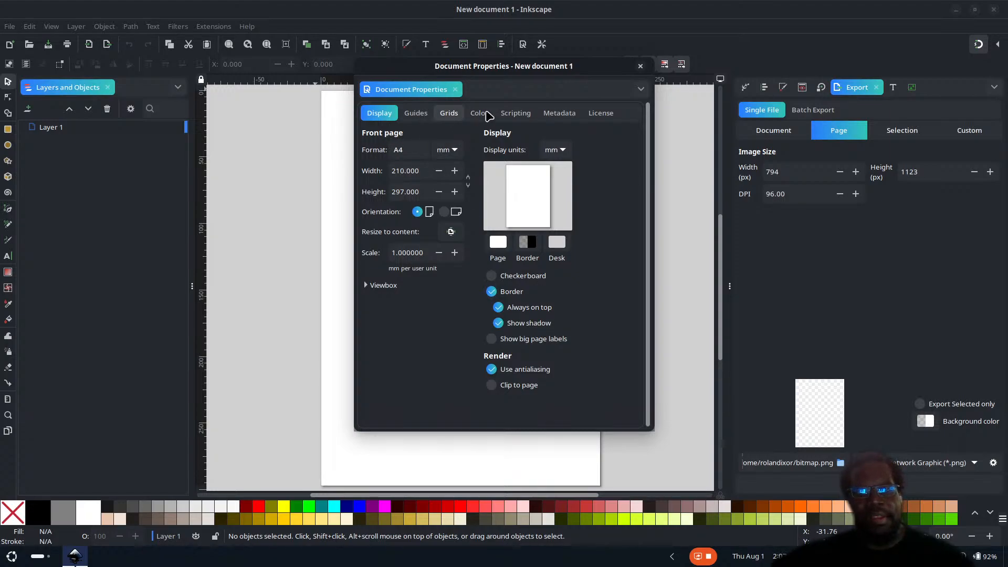
Step: Set both the page format units and the display units to px
left_click(446, 151)
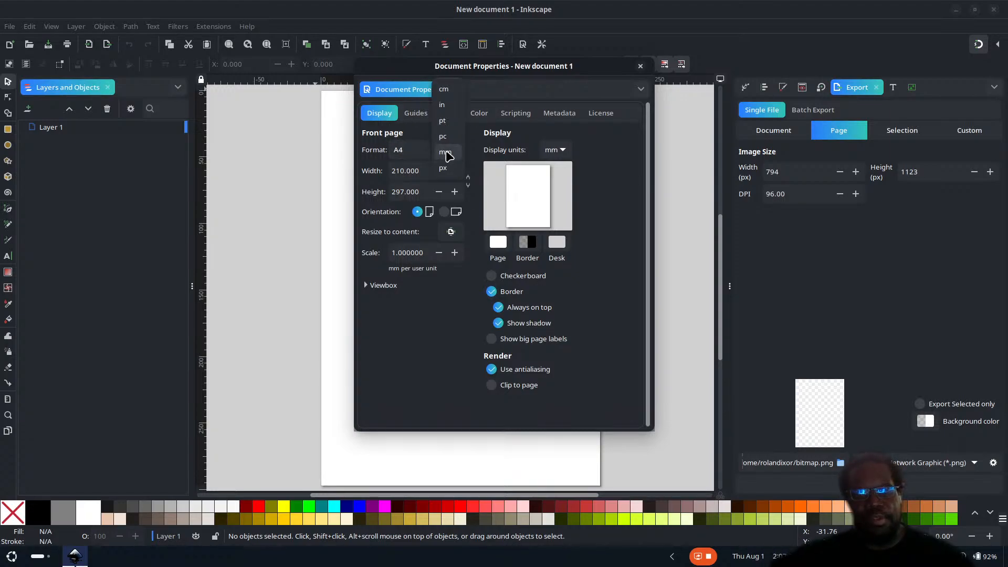
left_click(443, 167)
left_click(543, 152)
left_click(554, 164)
Step: Set the page width to 2560 px
triple_click(420, 171)
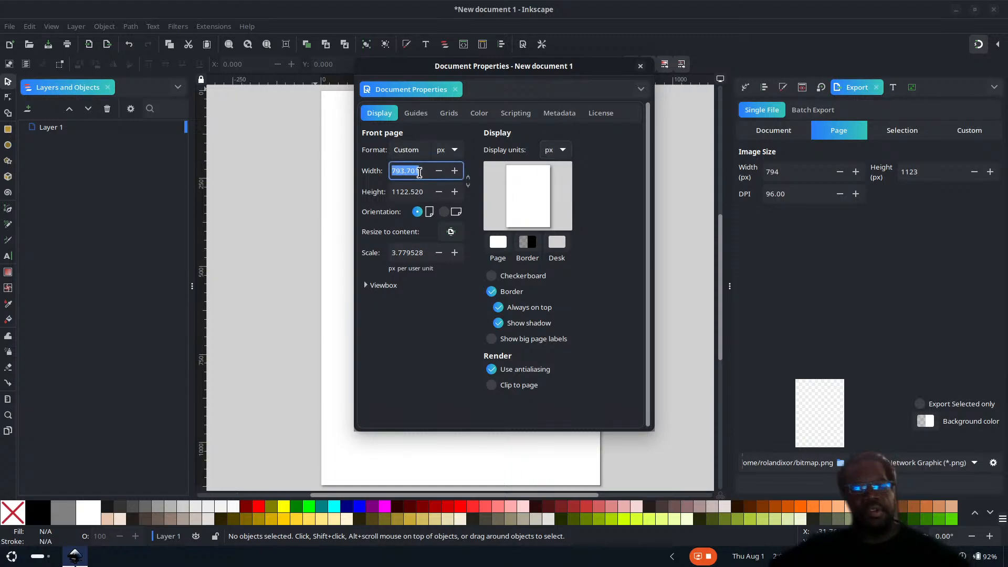
type("2")
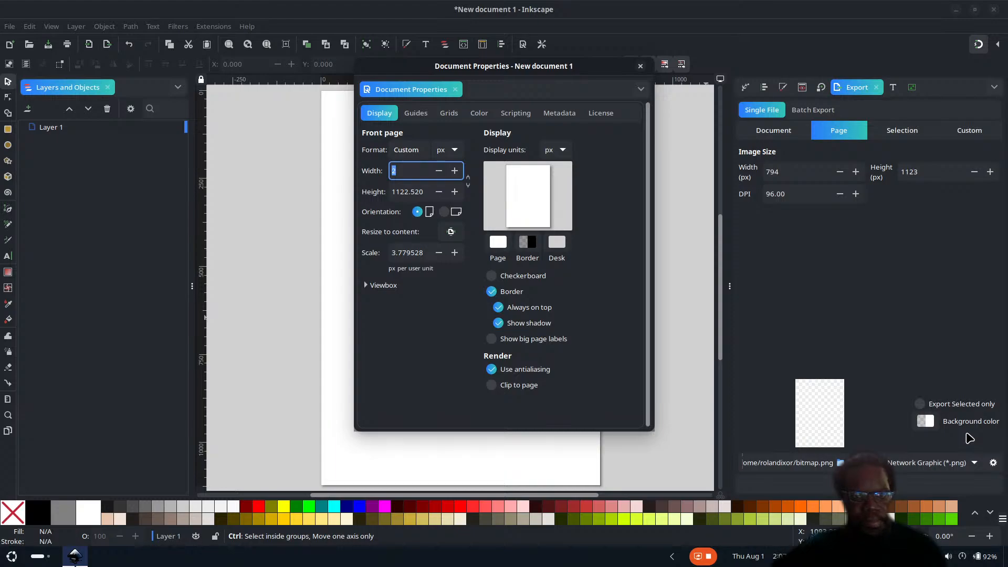
type("59")
key("shift+Left")
type("6")
key("ctrl+a")
type("2")
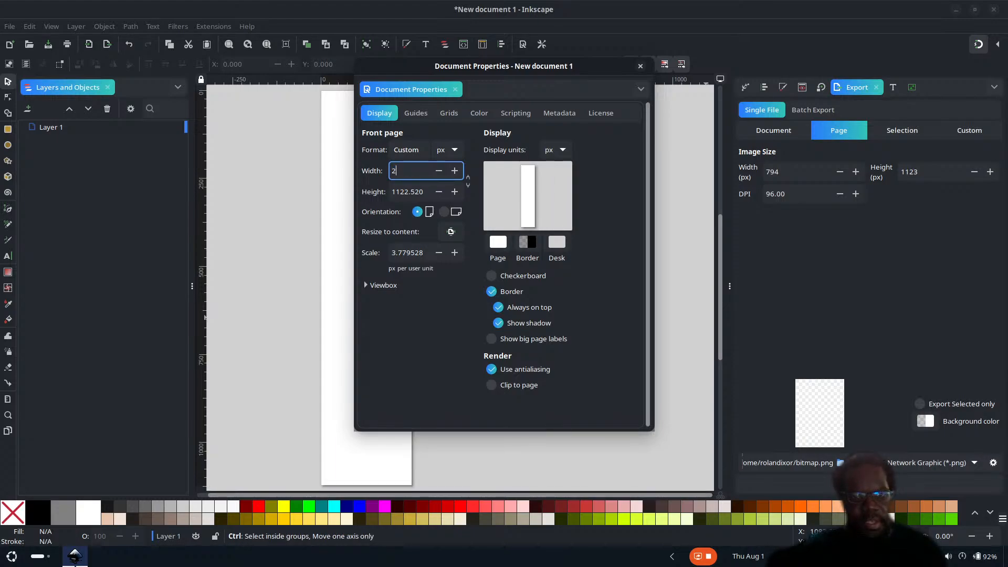
type("560")
key("Tab")
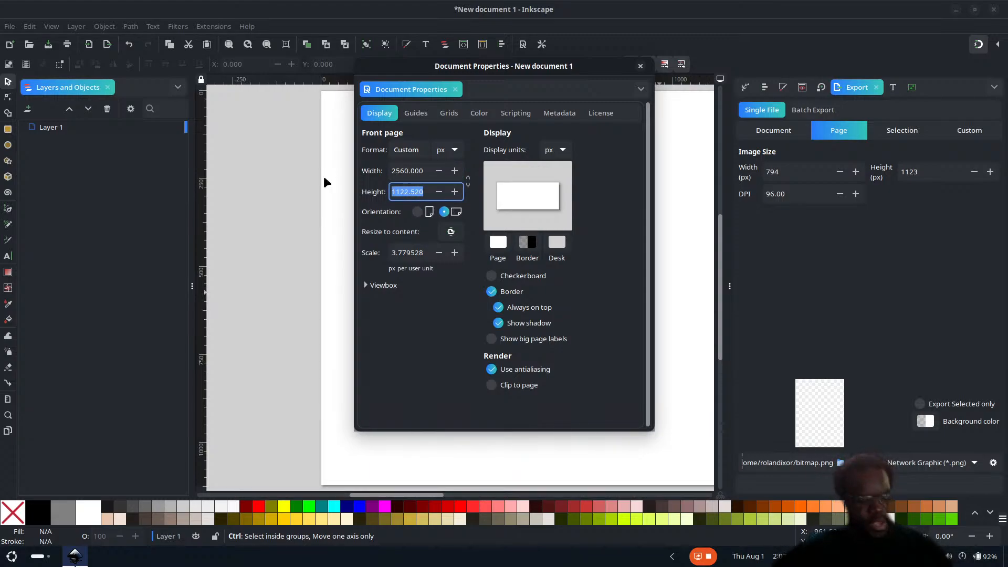
Step: Set the page height to 1920 px and close the document properties
type("19")
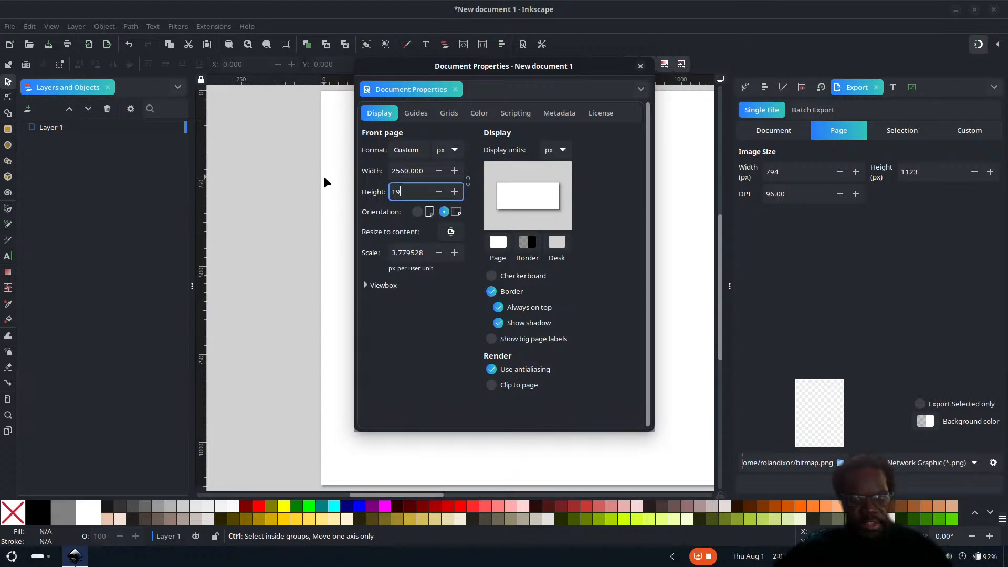
type("20")
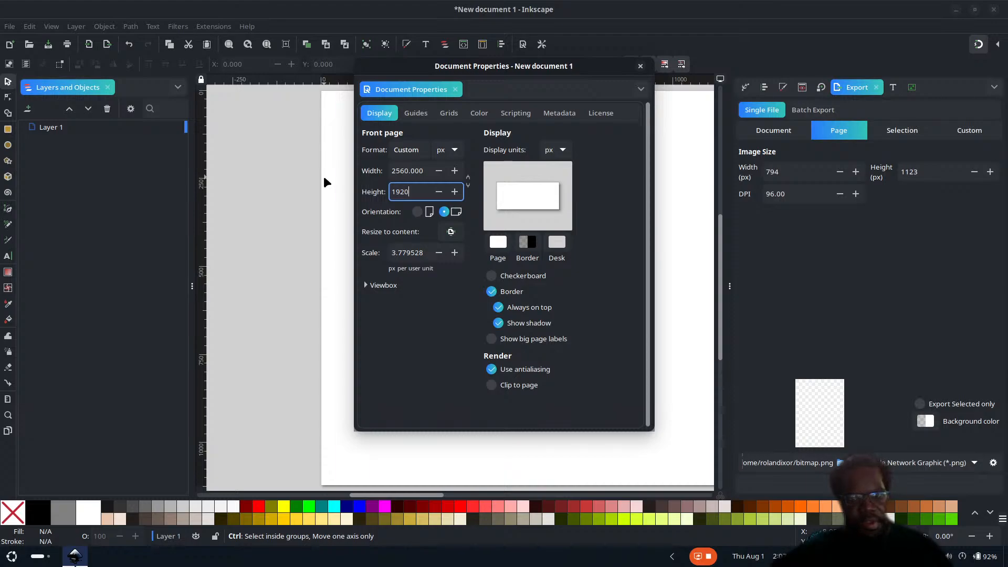
key("Return")
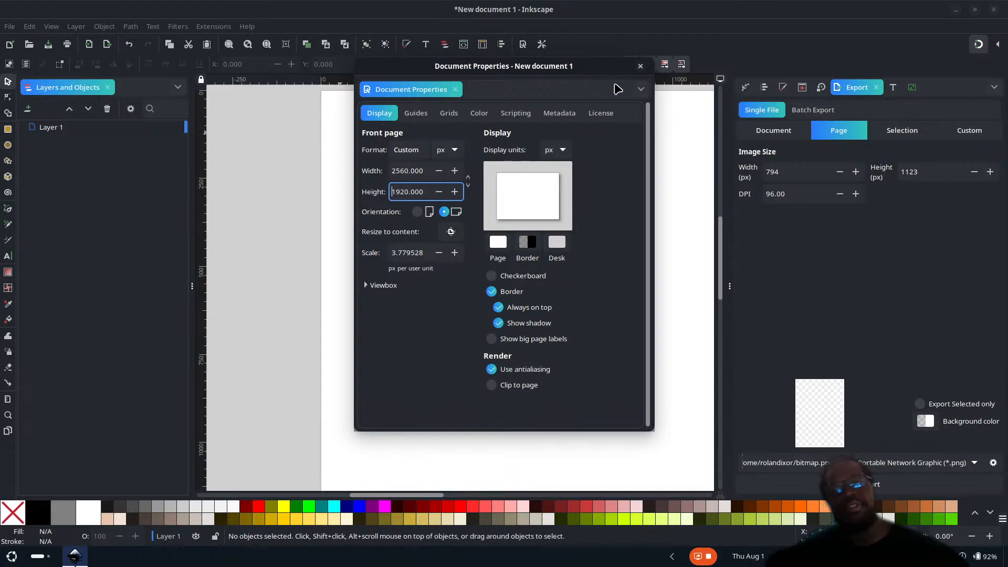
left_click(640, 67)
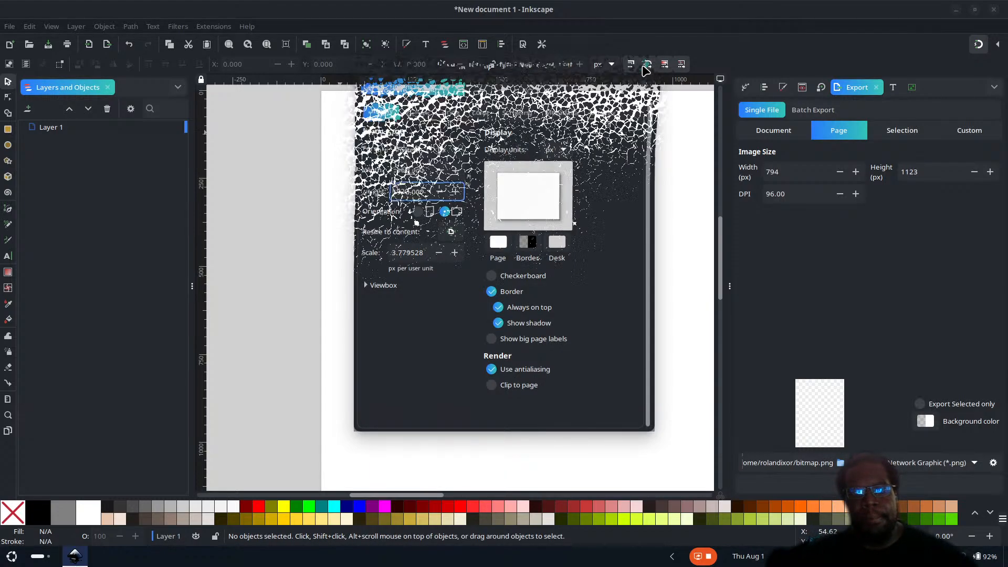
Step: Switch the window to full screen and turn off the Wide Screen layout so the command bar runs above the canvas
left_click(268, 46)
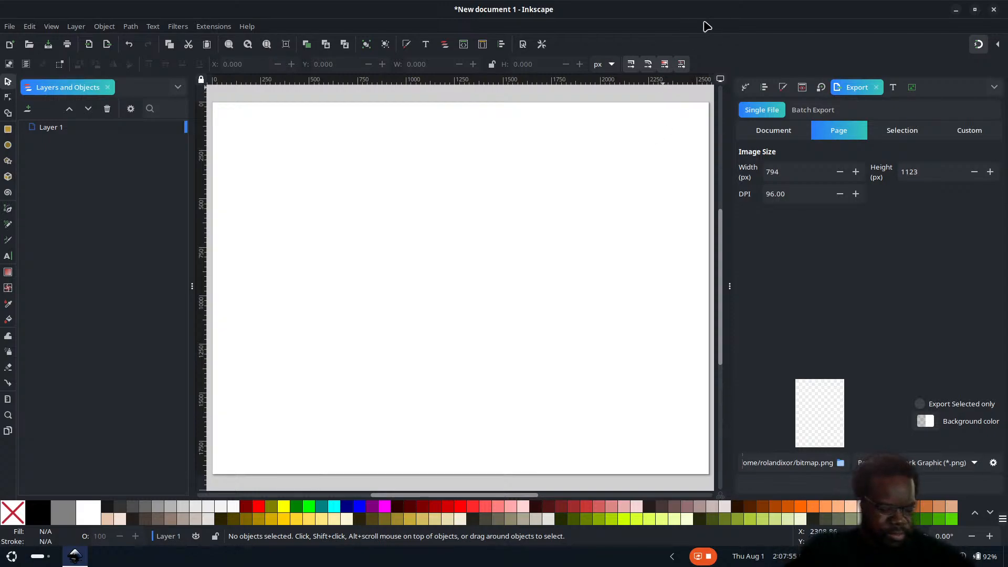
key("F11")
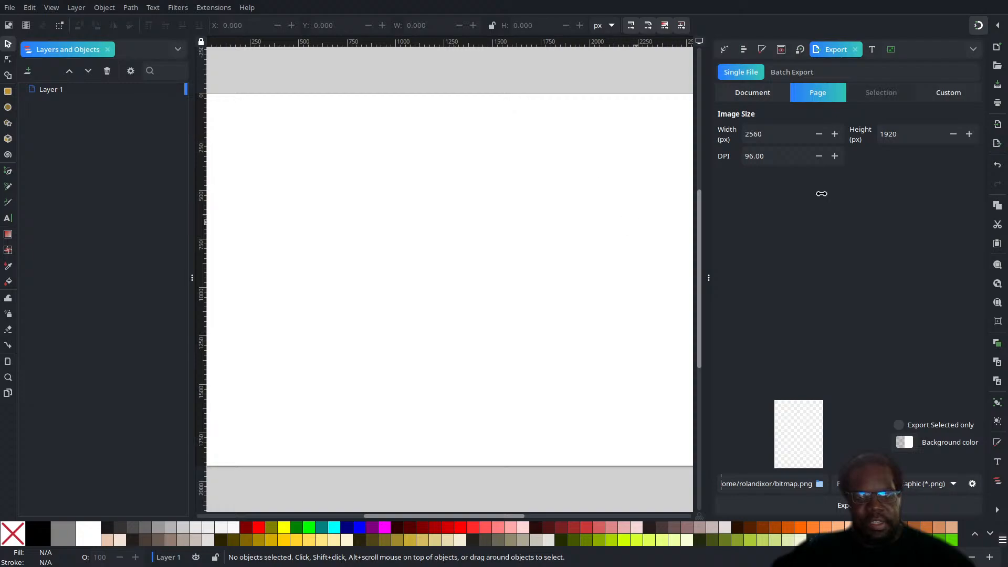
left_click(53, 8)
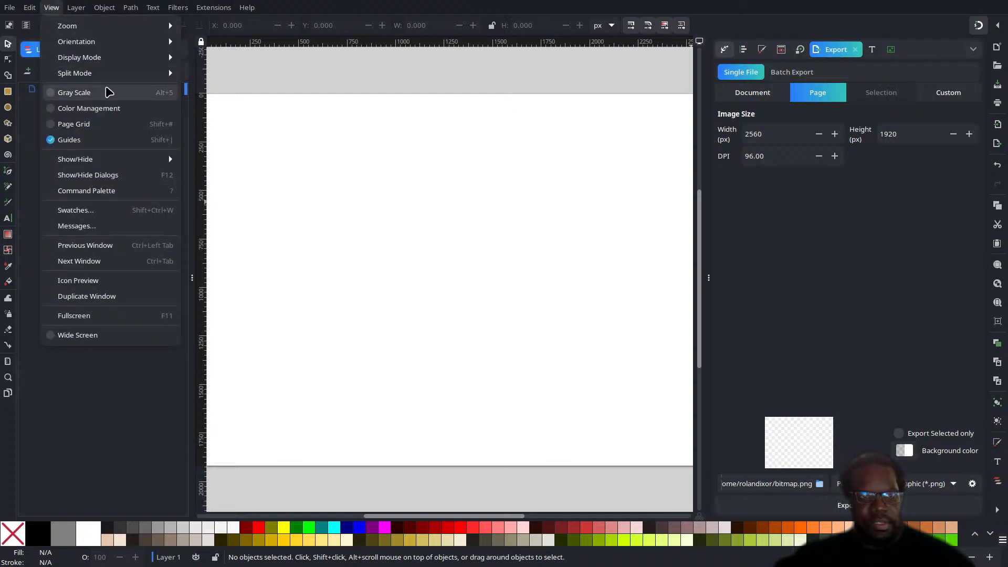
left_click(102, 338)
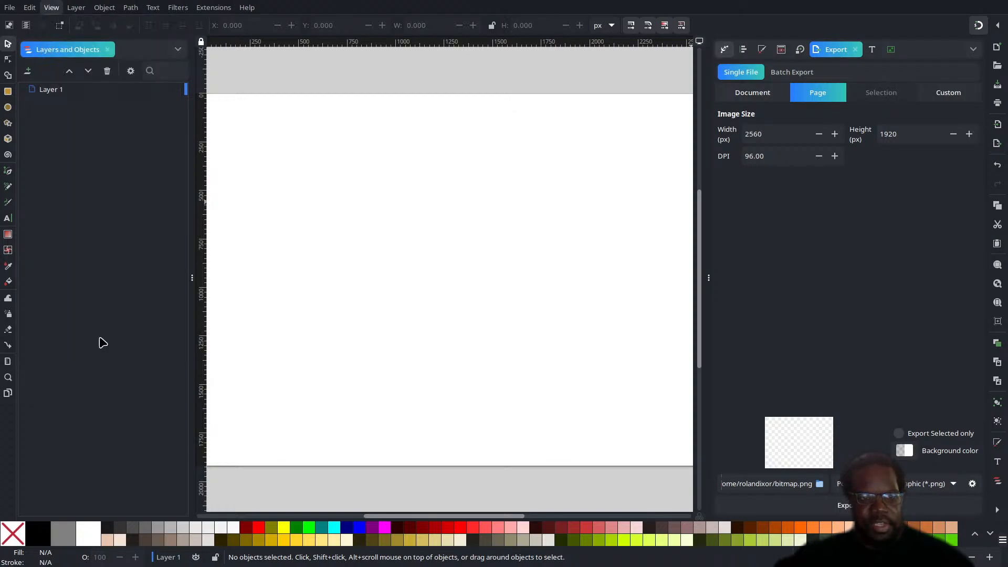
left_click(52, 8)
left_click(106, 339)
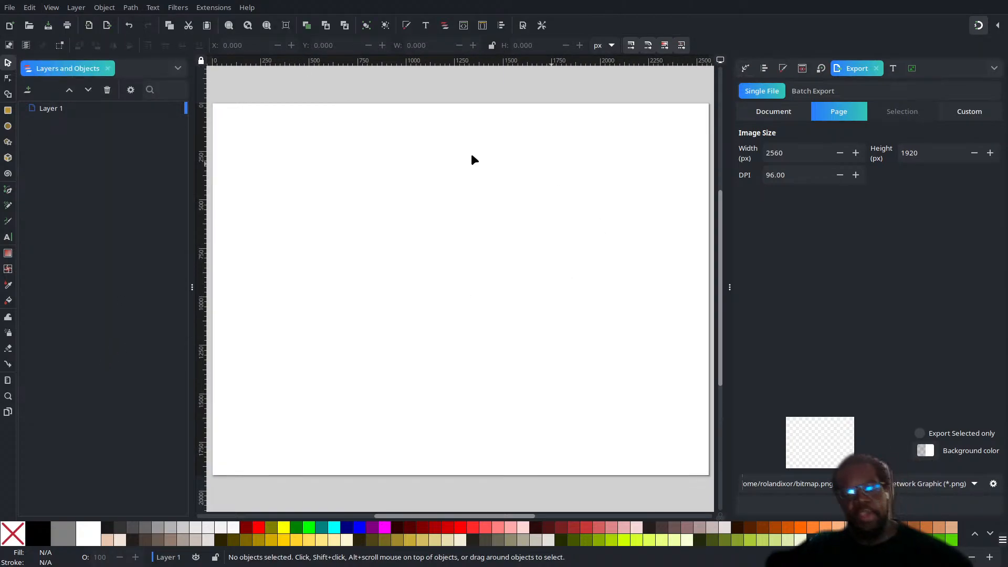
left_click_drag(726, 195, 861, 193)
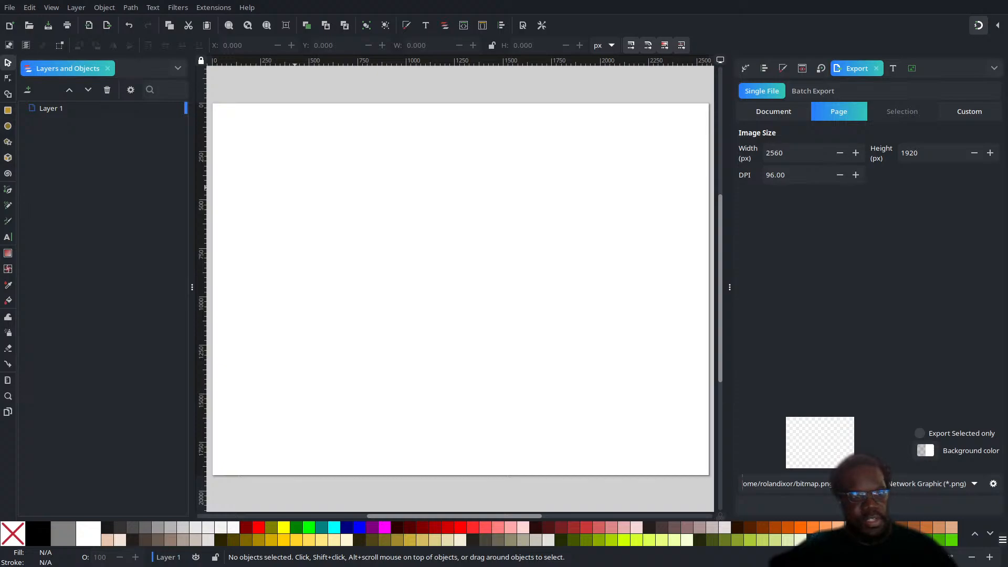
Step: Draw an ellipse near the middle of the page and set its width and height to 1200 px
left_click(8, 126)
left_click_drag(358, 169, 590, 389)
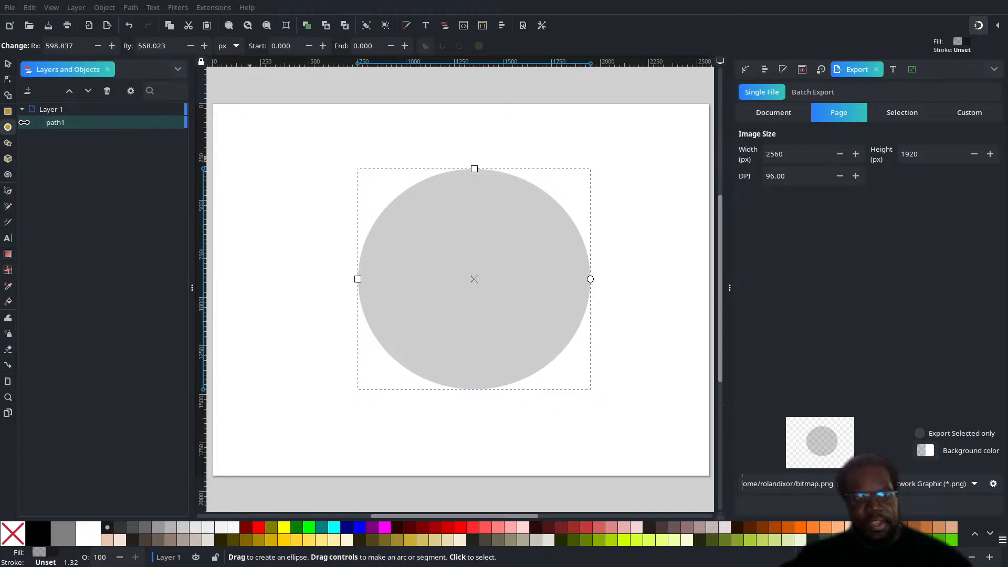
left_click(8, 63)
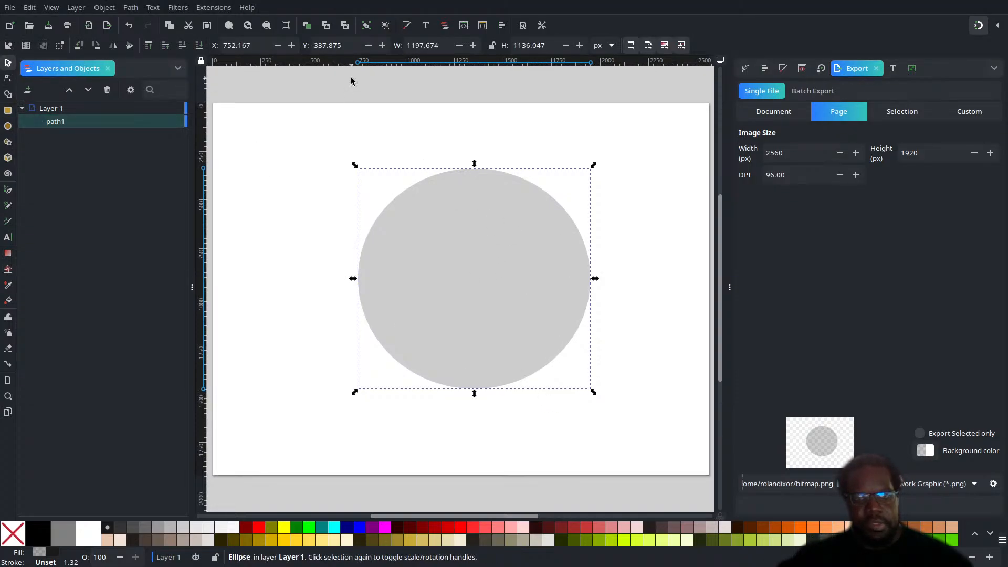
double_click(430, 48)
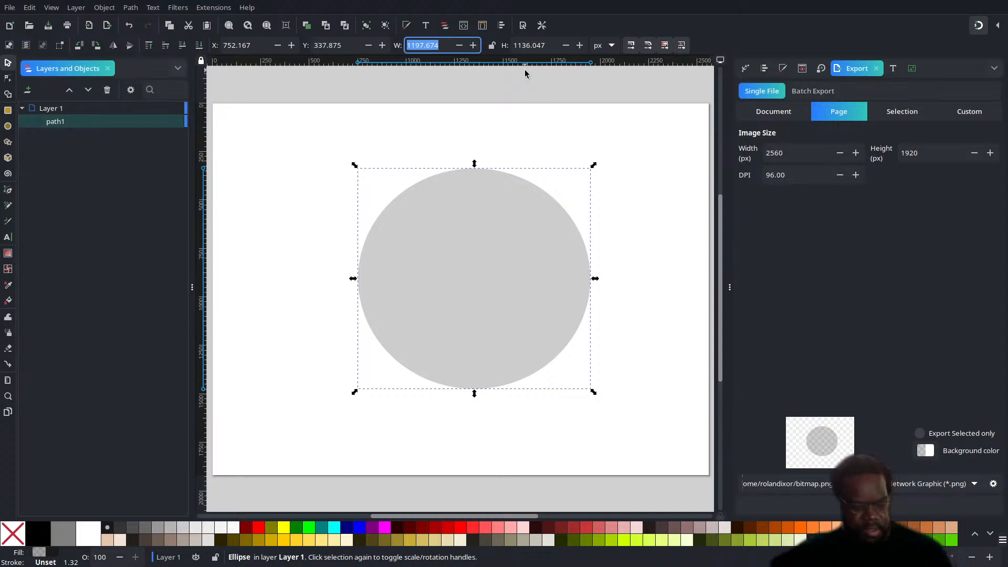
type("4100")
key("Tab")
type("12")
key("Return")
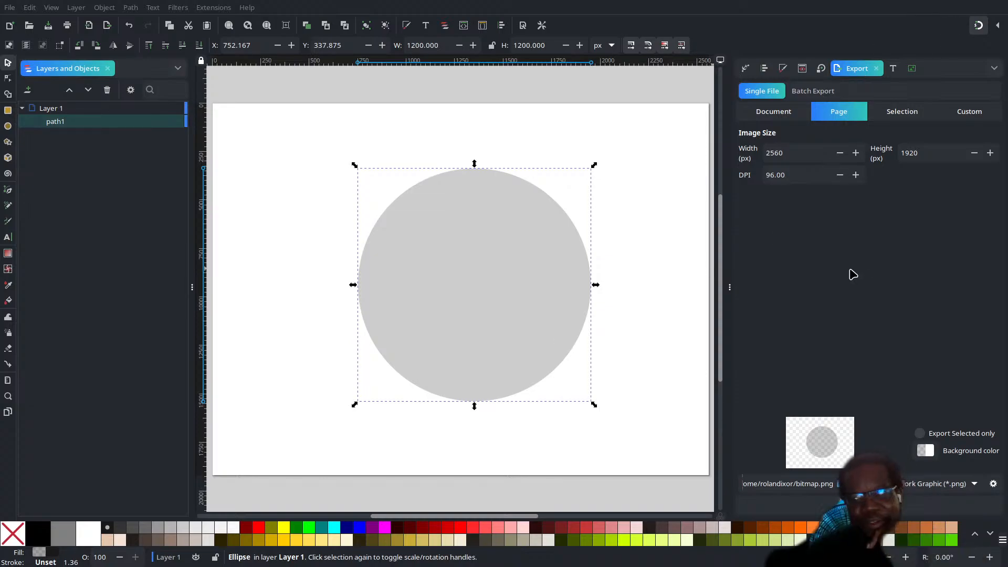
key("Escape")
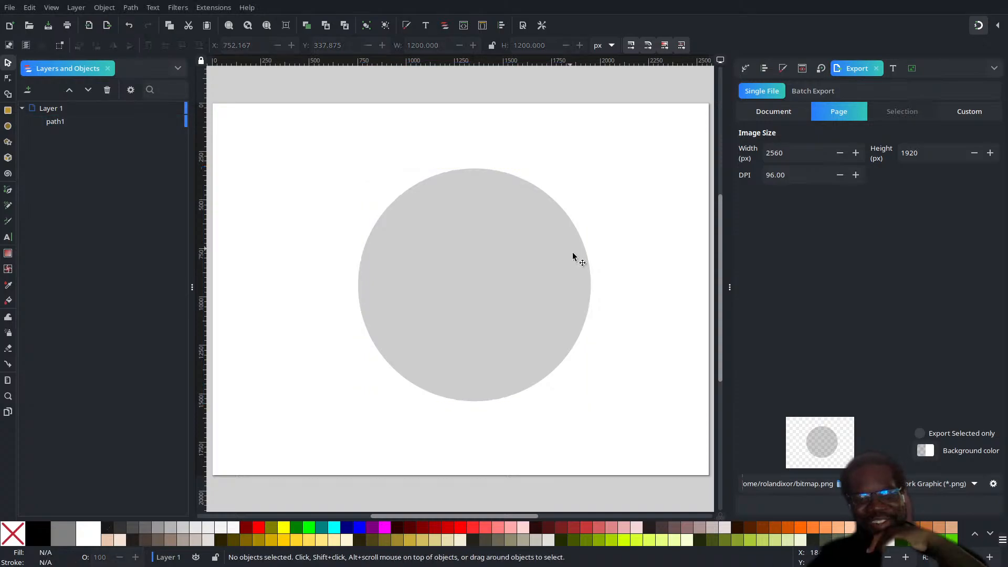
Step: Draw a rectangle about 2014 by 647 px across the circle's lower part and shift it left to about X 310 px
left_click(490, 222)
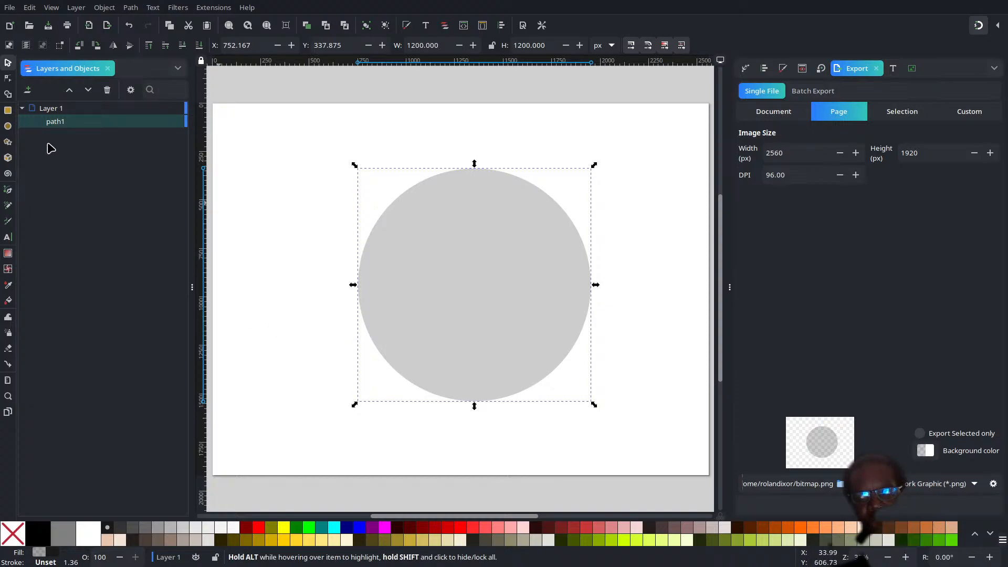
left_click(8, 110)
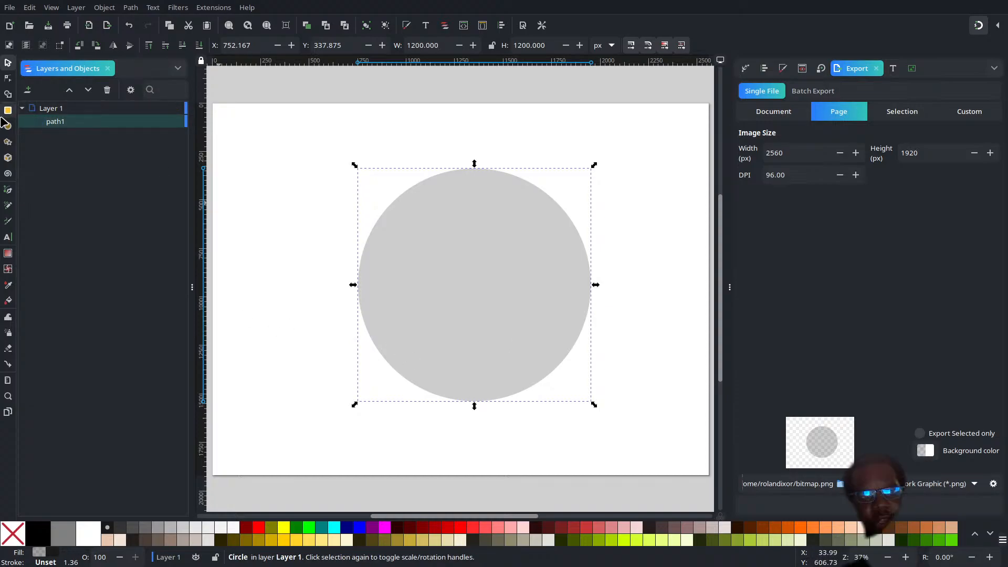
left_click_drag(303, 313, 695, 439)
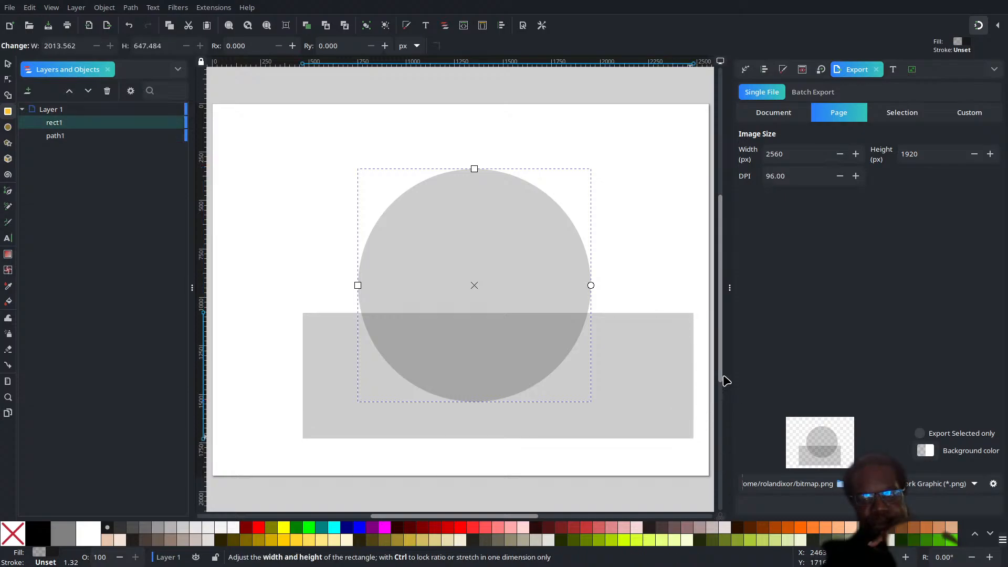
left_click(730, 289)
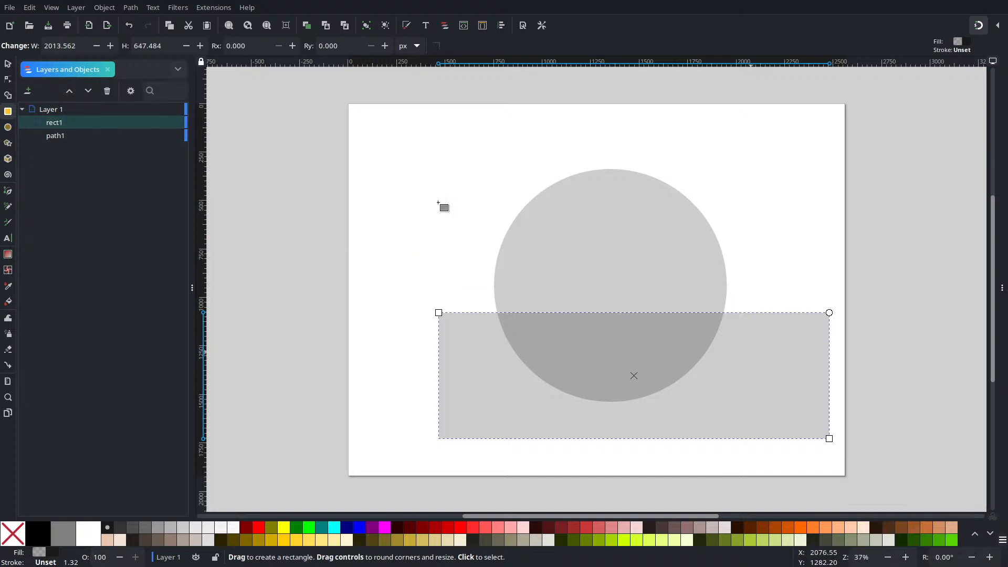
left_click(8, 63)
left_click_drag(769, 342, 739, 340)
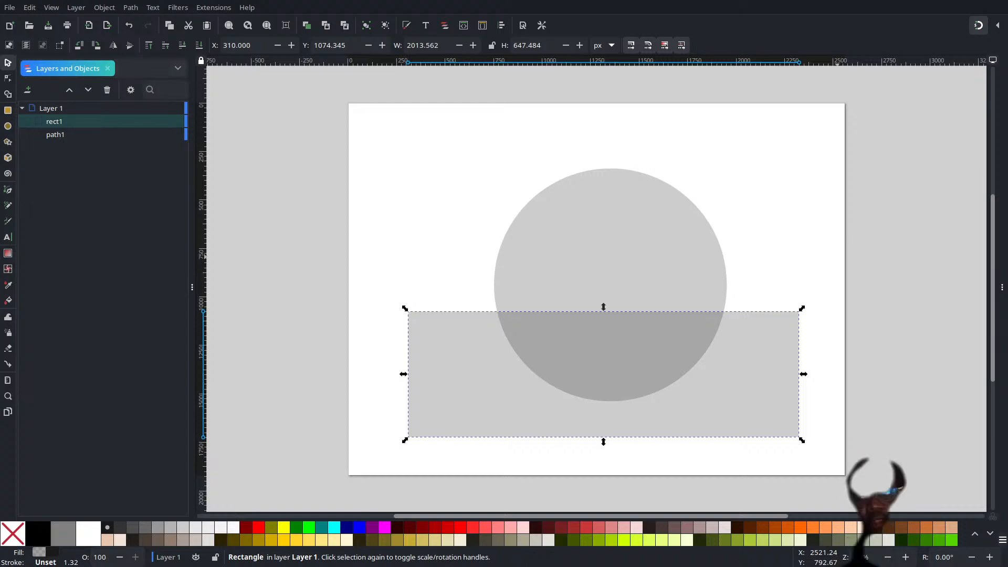
Step: Shrink the rectangle from its top and left edges to about 1865 by 461 px
left_click(874, 347)
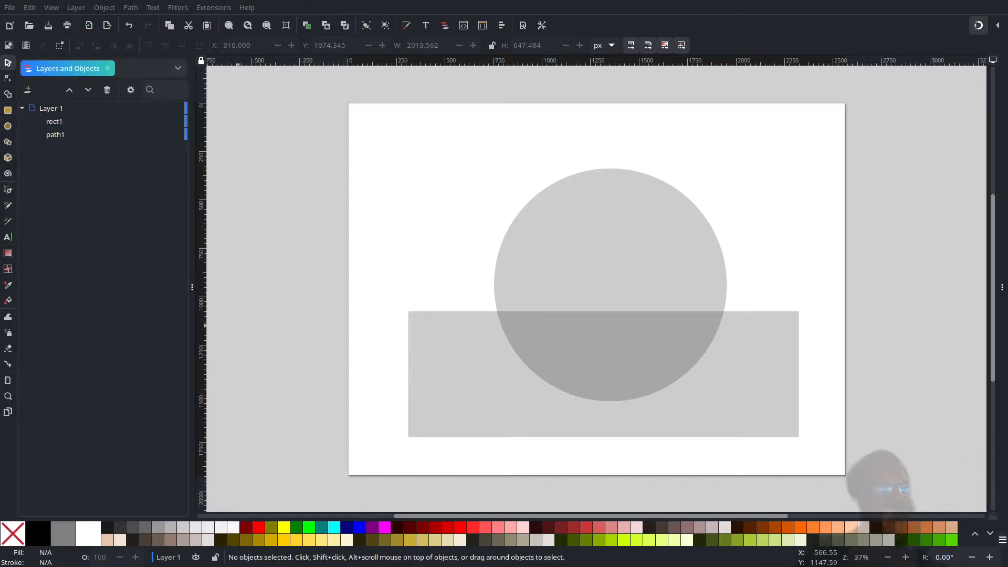
left_click(730, 354)
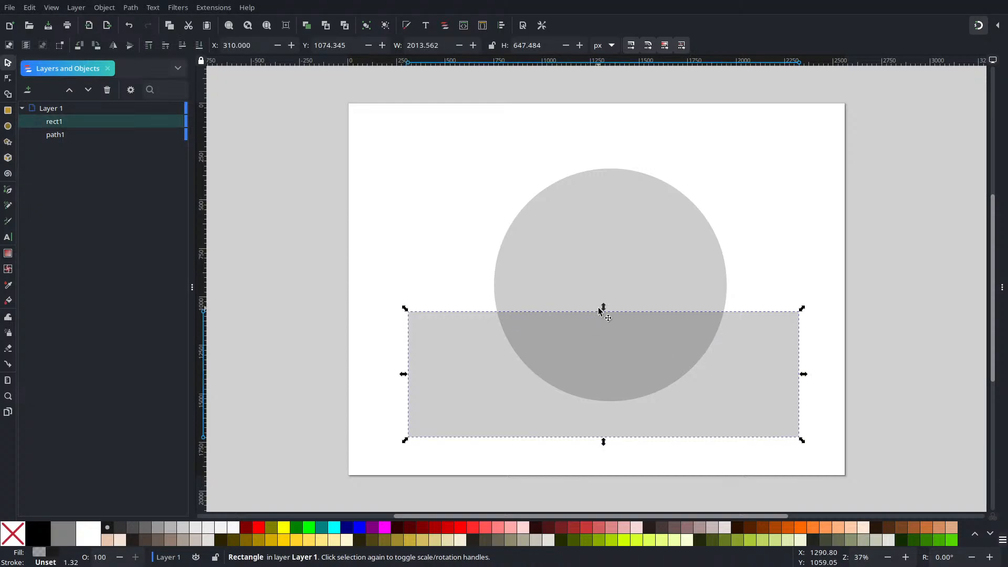
left_click_drag(602, 308, 604, 347)
left_click_drag(410, 392, 436, 395)
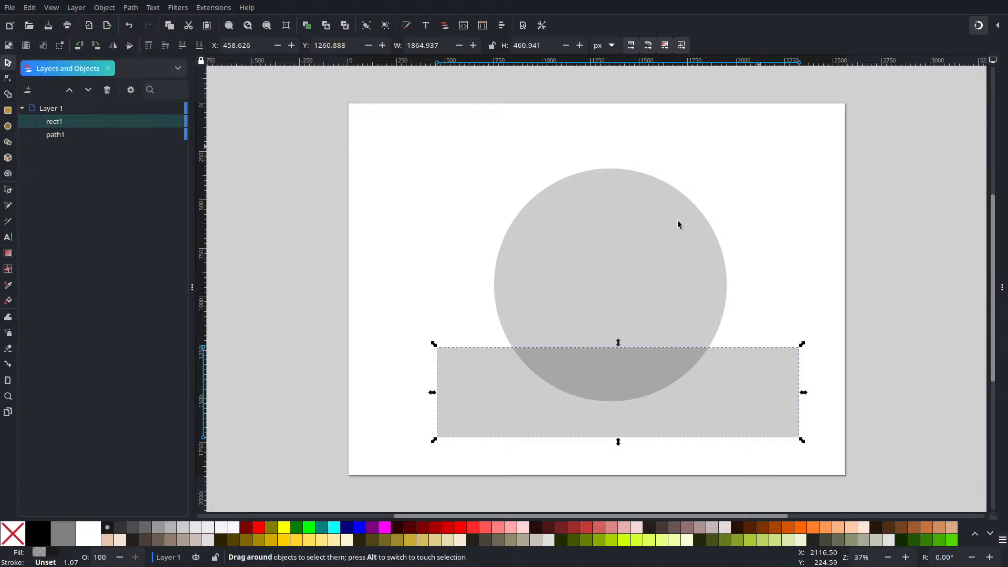
Step: Centre the circle and rectangle horizontally on the page, aligned relative to Page as a group
left_click(877, 164)
left_click_drag(887, 126, 362, 496)
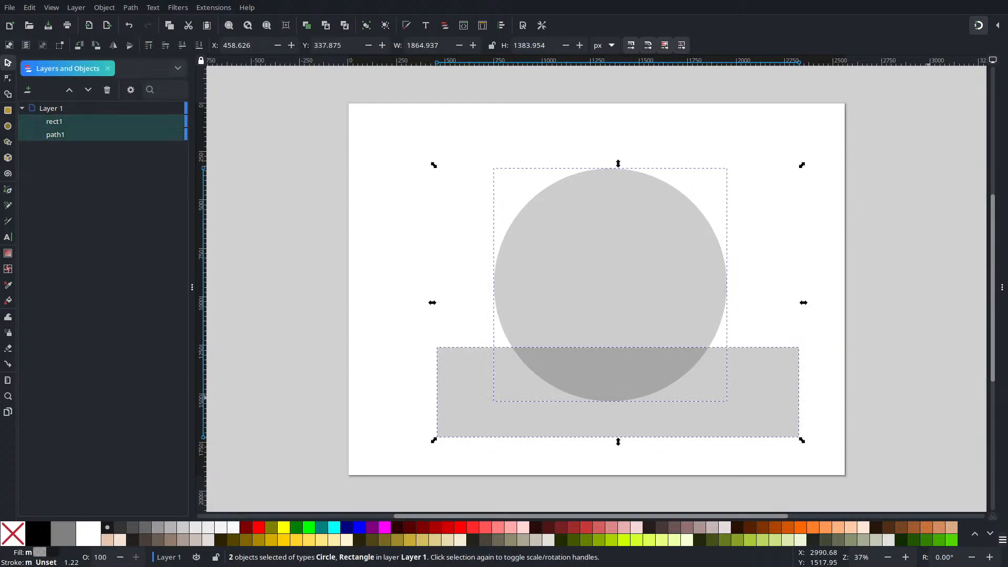
left_click(1000, 255)
left_click(751, 68)
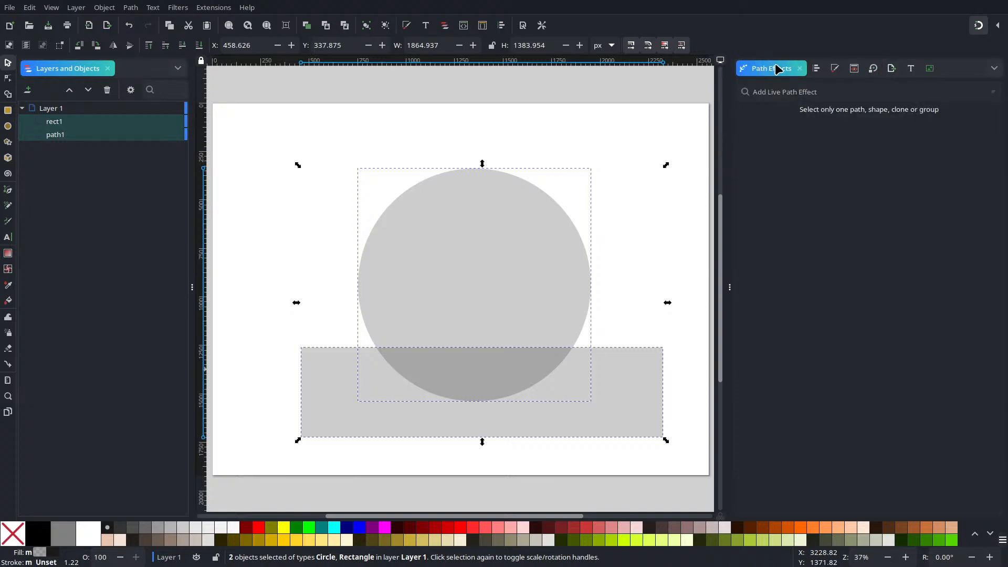
left_click(817, 68)
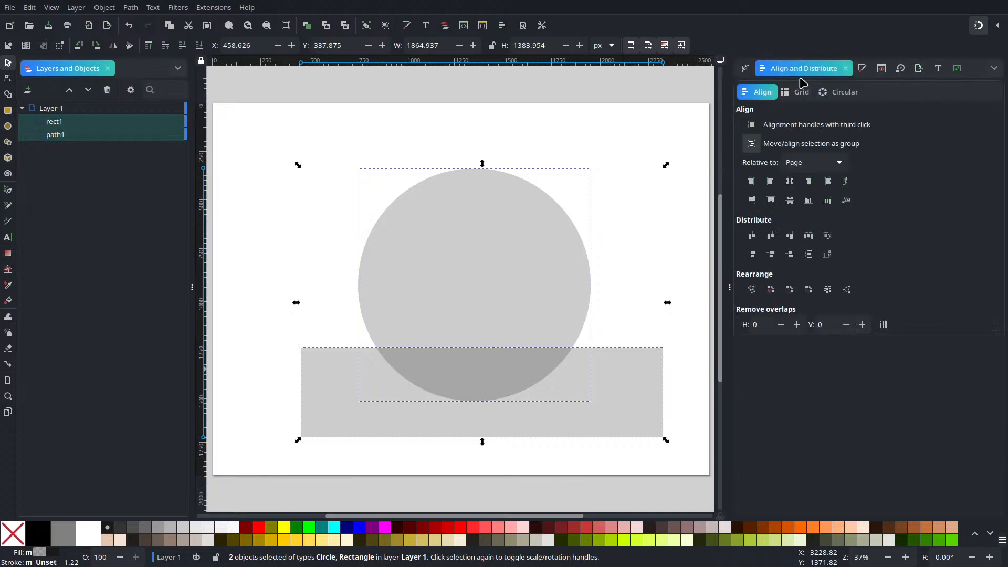
left_click(790, 181)
left_click(625, 222)
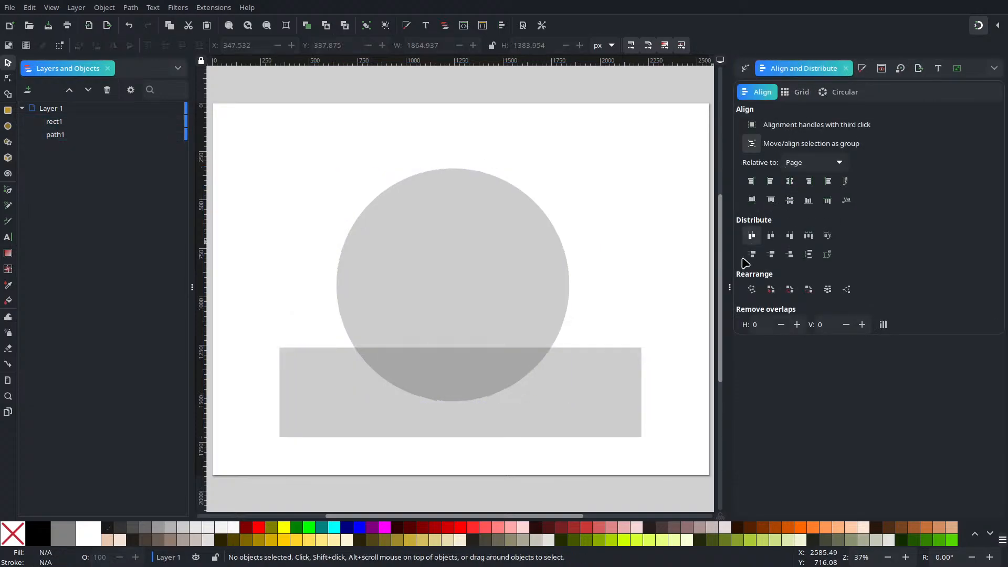
Step: Hide the rectangle and rename it Base in the object list
left_click(729, 283)
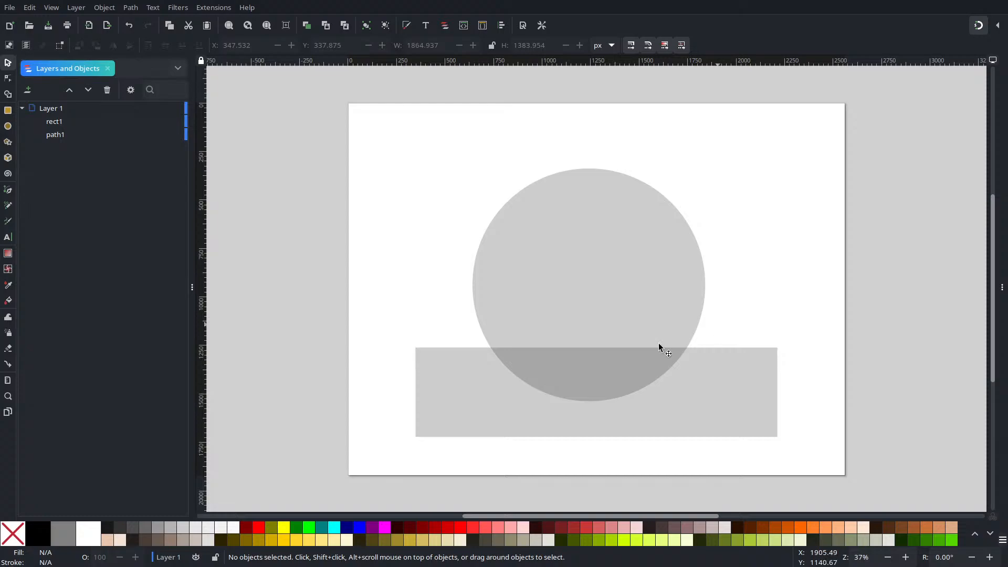
left_click(655, 429)
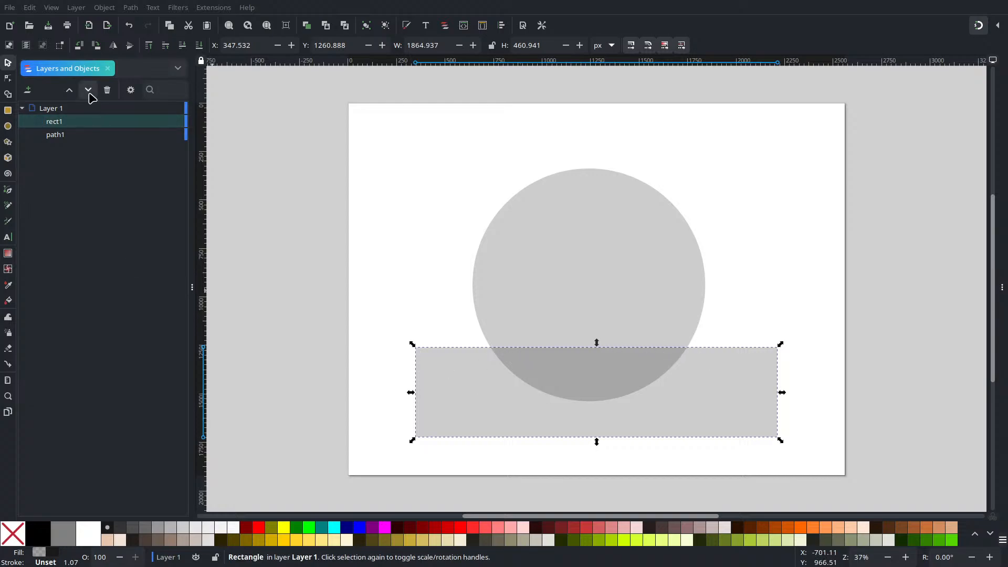
left_click(163, 121)
left_click(63, 134)
double_click(55, 123)
type("Base")
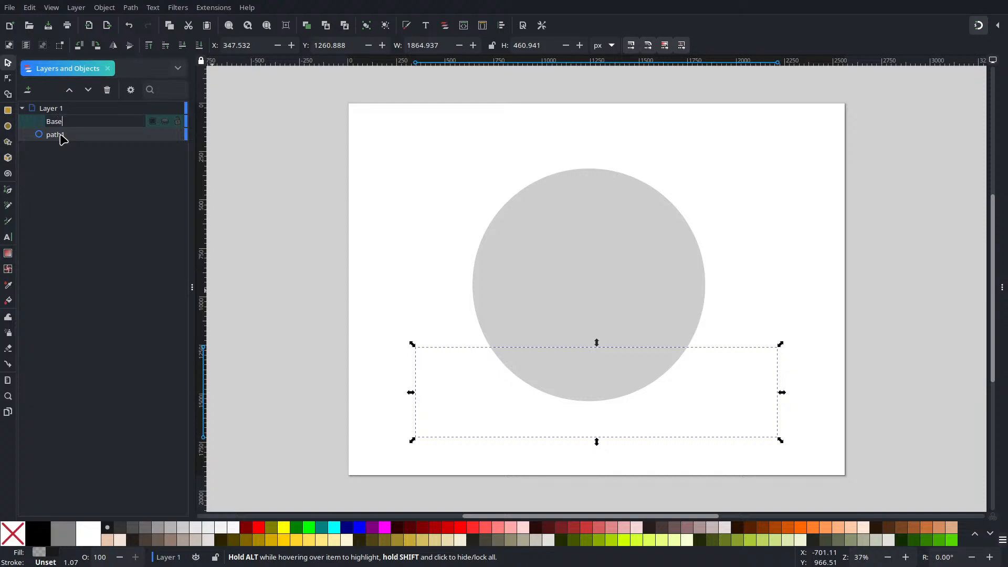
key("Return")
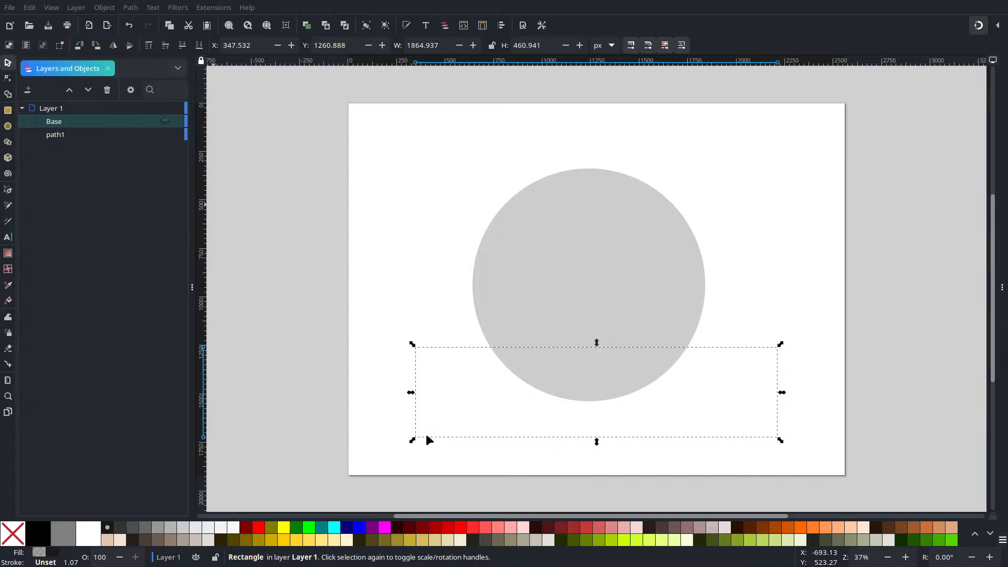
Step: Rename the circle as Frame and raise it above Base in the stacking order
left_click(92, 134)
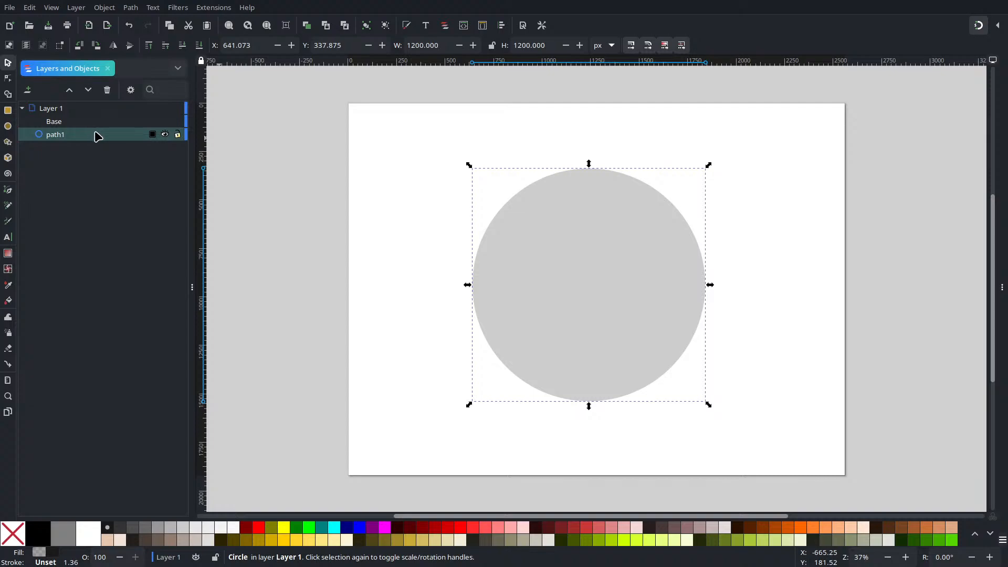
double_click(103, 134)
type("Frame")
key("Return")
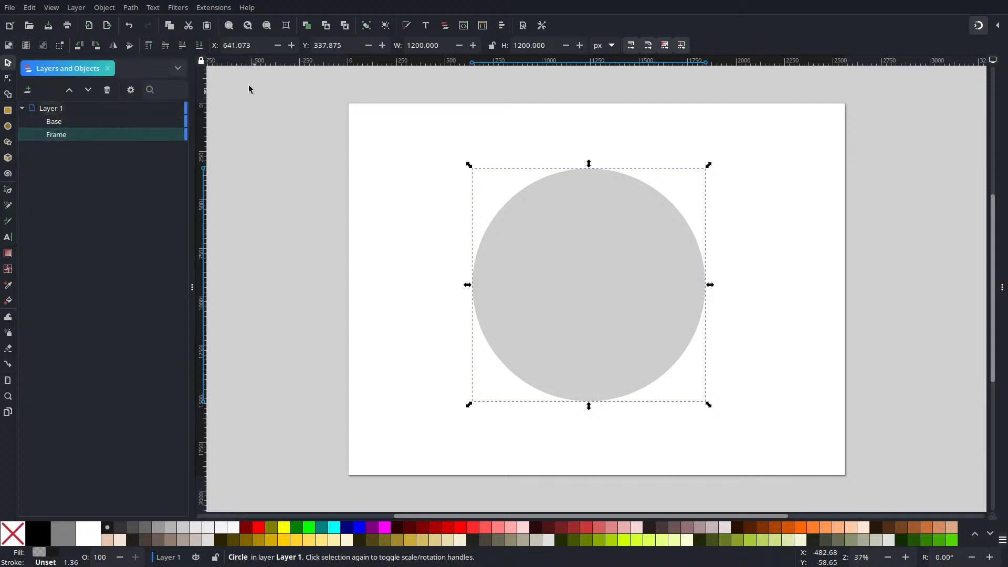
left_click(69, 89)
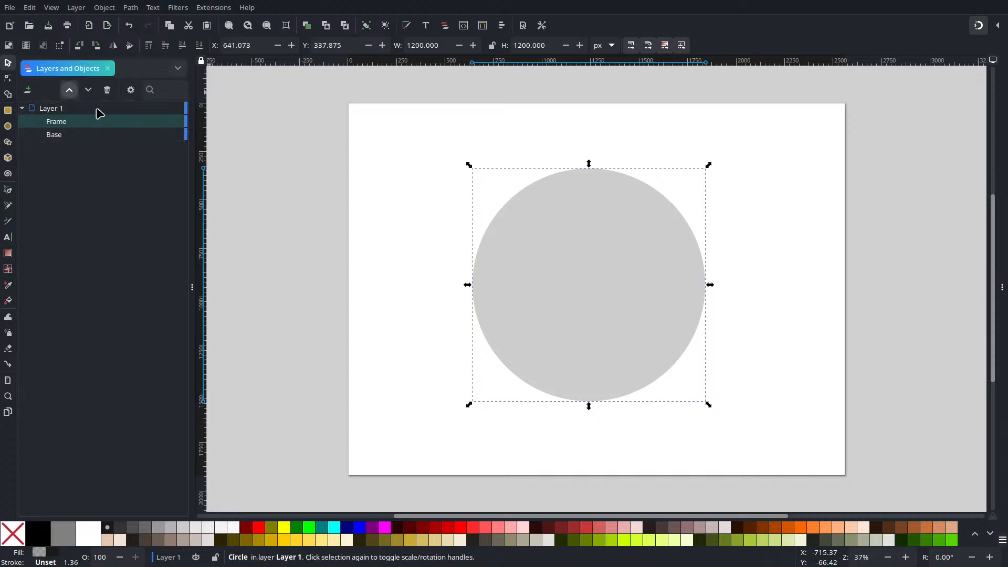
Step: Give the Frame circle a flat black stroke
left_click(835, 225)
left_click(624, 269)
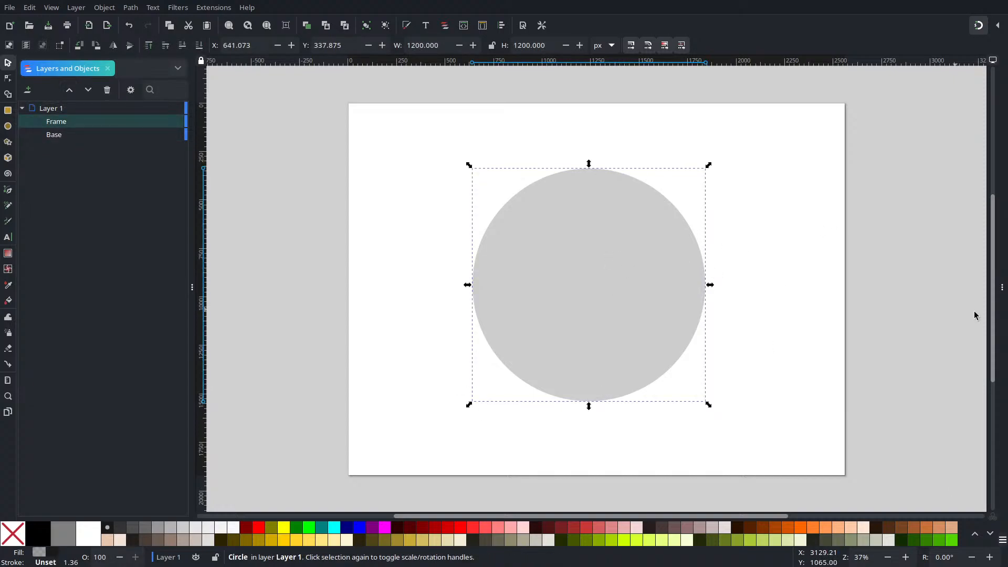
left_click(1001, 287)
left_click(883, 69)
left_click(835, 114)
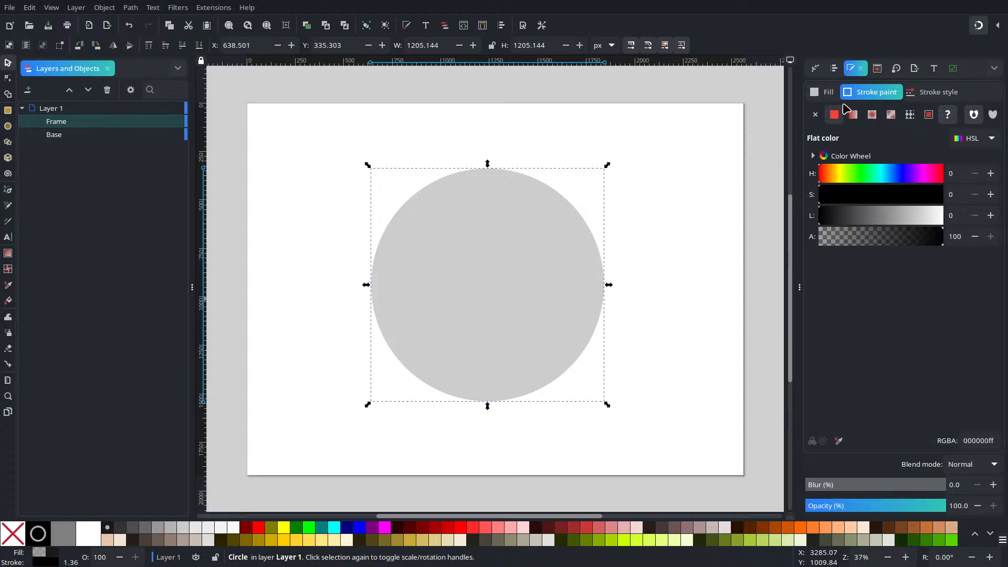
Step: Check the document's units and switch the circle's stroke width unit to px
left_click(939, 93)
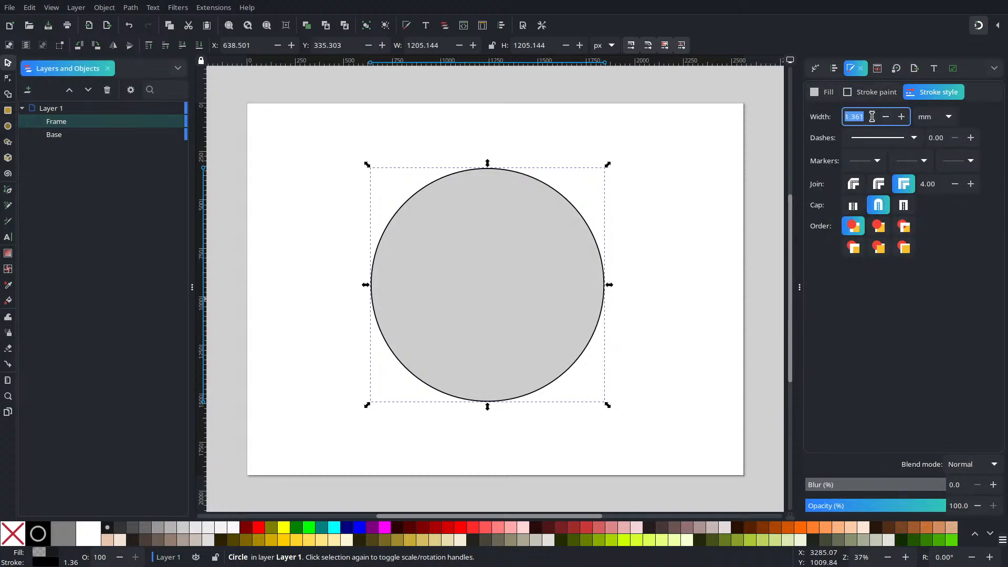
left_click(940, 116)
left_click(804, 122)
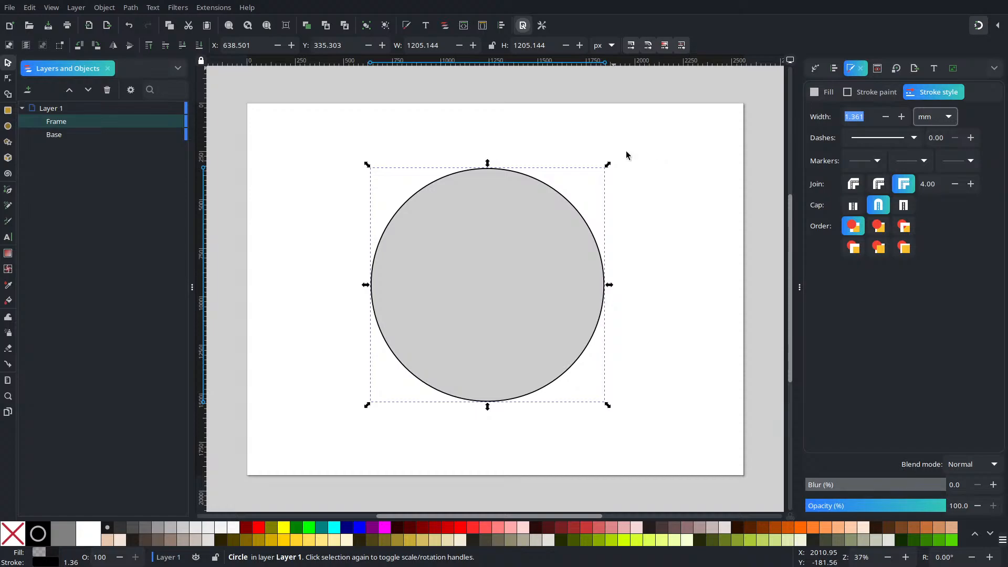
key("ctrl+shift+d")
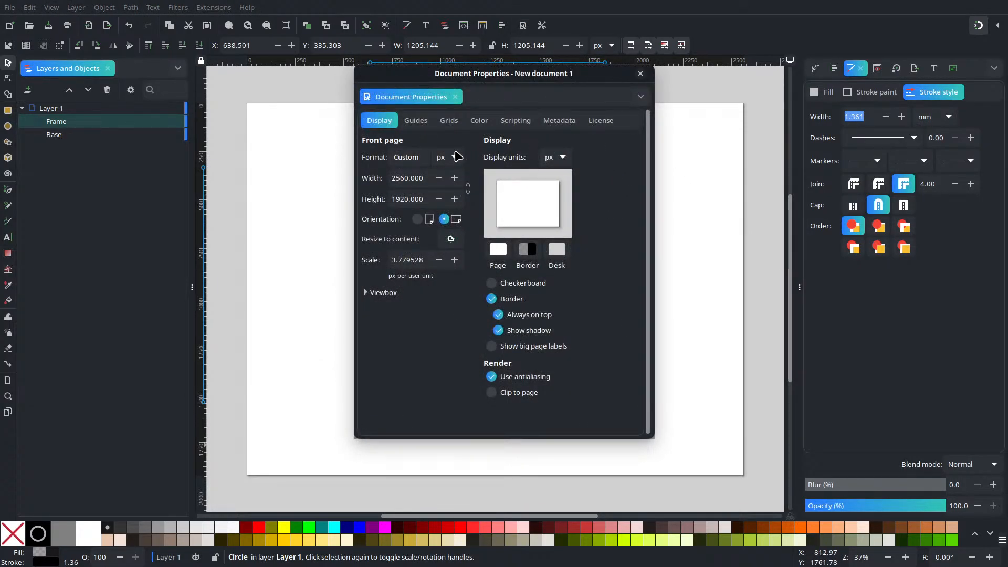
left_click(640, 73)
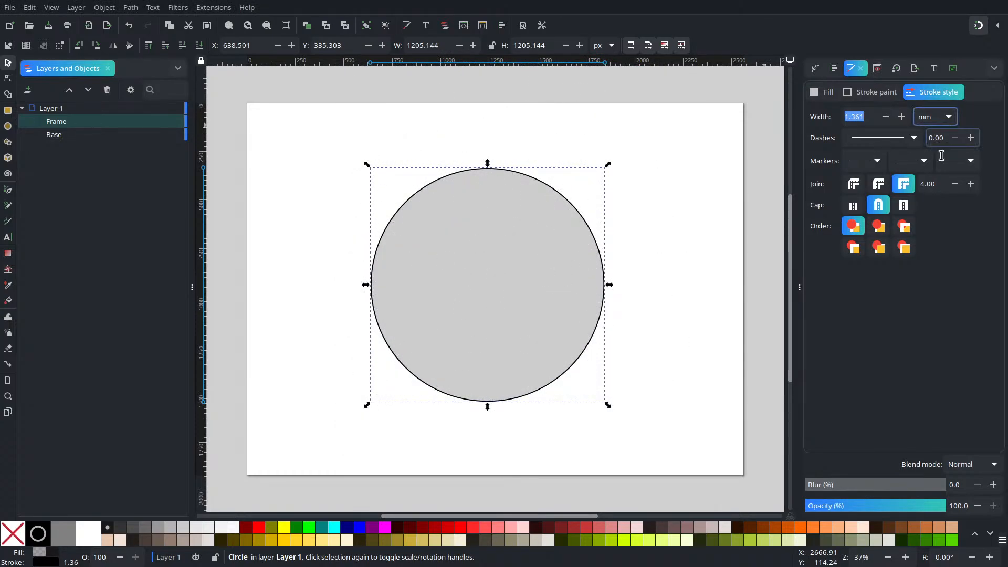
left_click(939, 125)
left_click(937, 101)
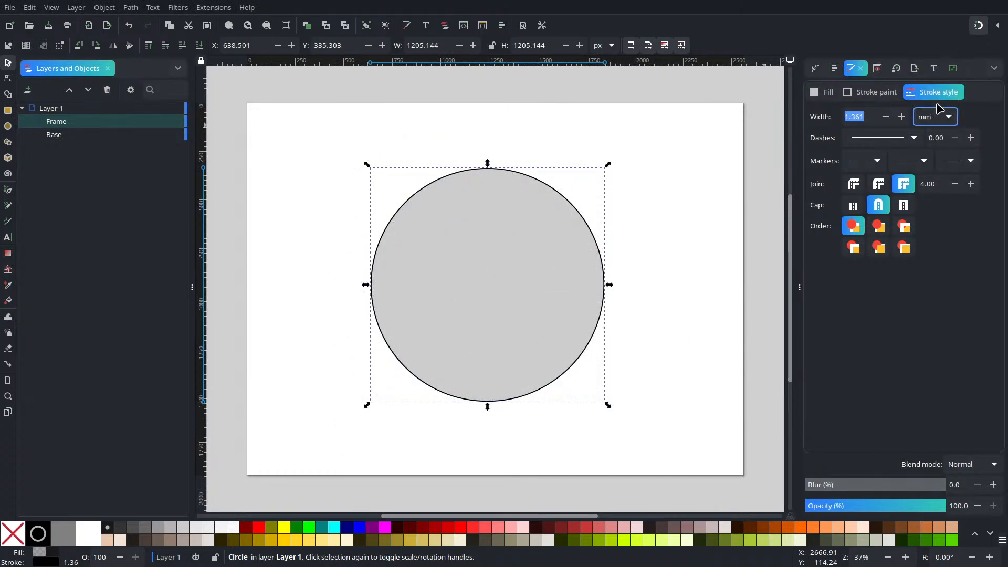
left_click(937, 118)
left_click(925, 150)
Step: Set the circle's stroke width to 15 px
triple_click(864, 116)
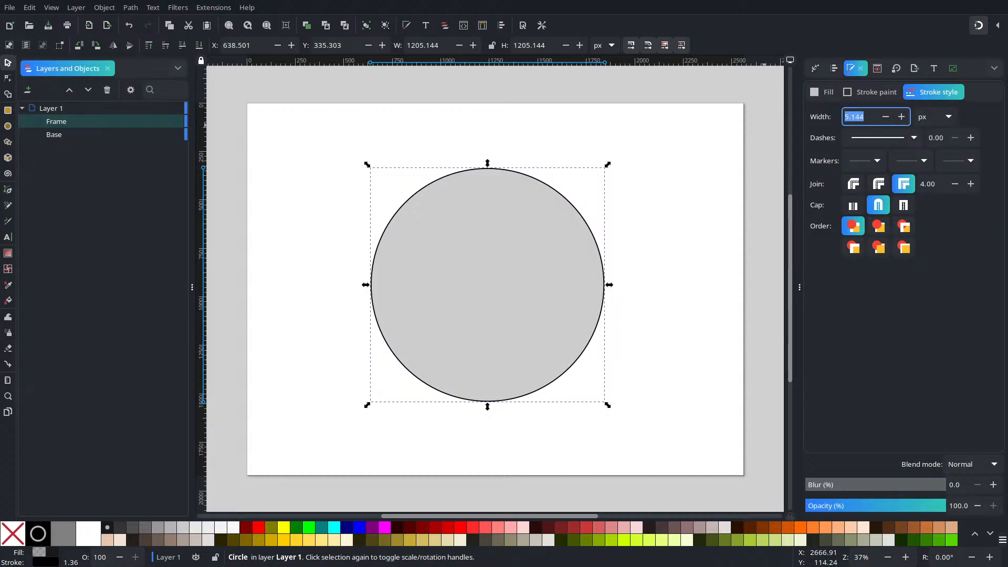
type("15")
key("Return")
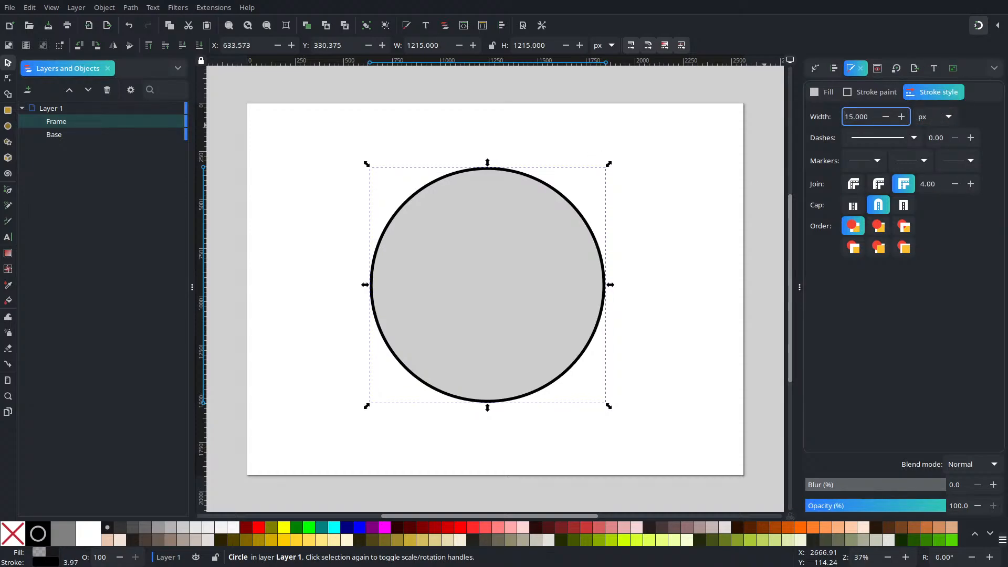
Step: Set the circle's stroke width to 36 px and deselect the circle
left_click_drag(855, 120, 843, 121)
type("36")
key("Return")
left_click(648, 102)
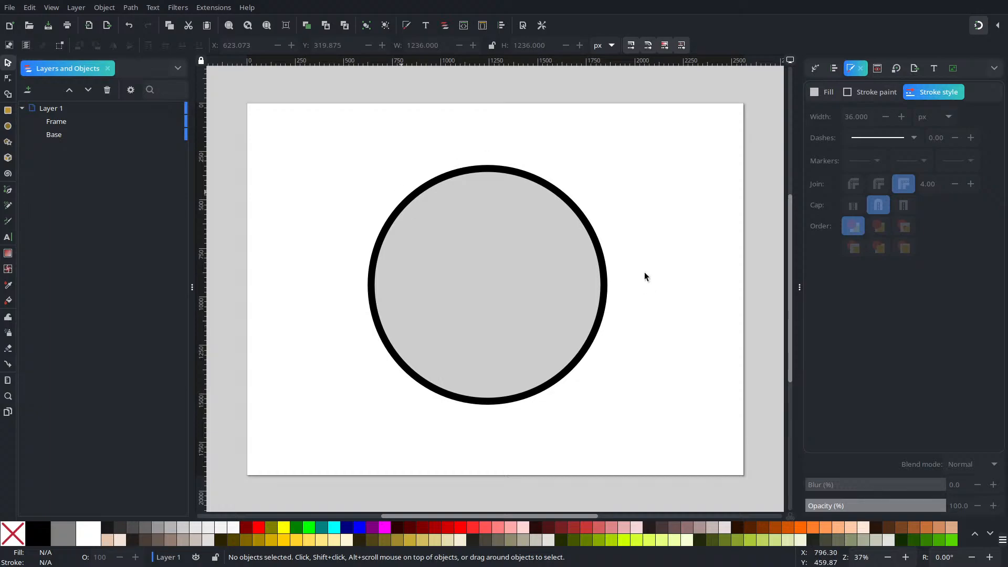
Step: Hide the Frame circle so the page is clear for new shapes
left_click(550, 294)
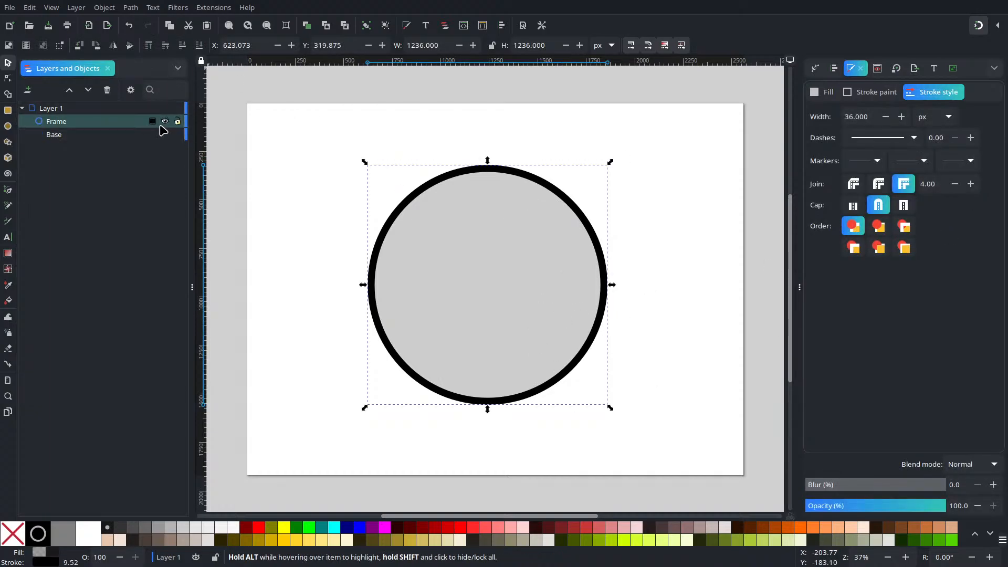
left_click(164, 122)
left_click(403, 293)
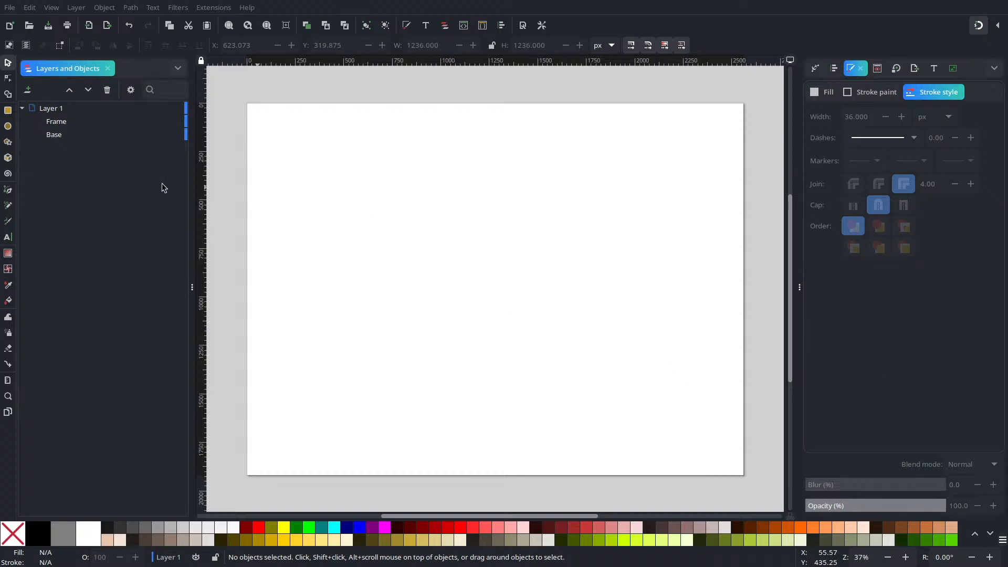
Step: Draw a large ellipse about 962 by 941 px in the page's upper left and a narrow upright ellipse to its right
left_click(8, 126)
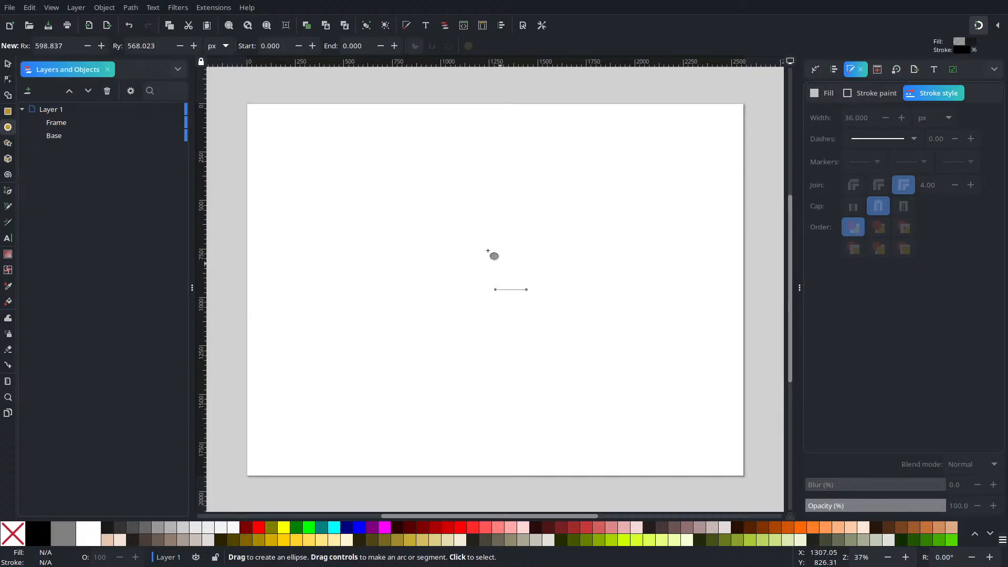
mouse_move(398, 168)
left_mouse_down()
mouse_move(517, 344)
mouse_move(574, 350)
mouse_move(564, 331)
mouse_move(562, 351)
mouse_move(531, 334)
left_mouse_up()
key("s")
mouse_move(507, 228)
left_mouse_down()
mouse_move(550, 252)
mouse_move(525, 259)
mouse_move(521, 231)
mouse_move(526, 338)
mouse_move(538, 324)
left_mouse_up()
left_click(8, 126)
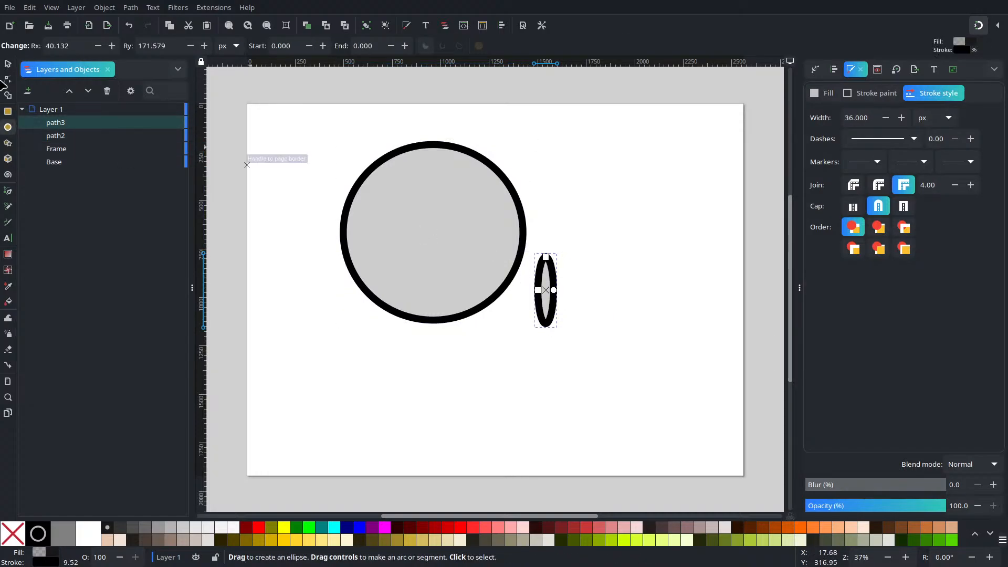
Step: Rotate the narrow ellipse clockwise so it leans right and move it to about X 1530, Y 806 px
left_click(8, 63)
left_click(543, 275)
left_click_drag(561, 247, 589, 254)
left_click(520, 295)
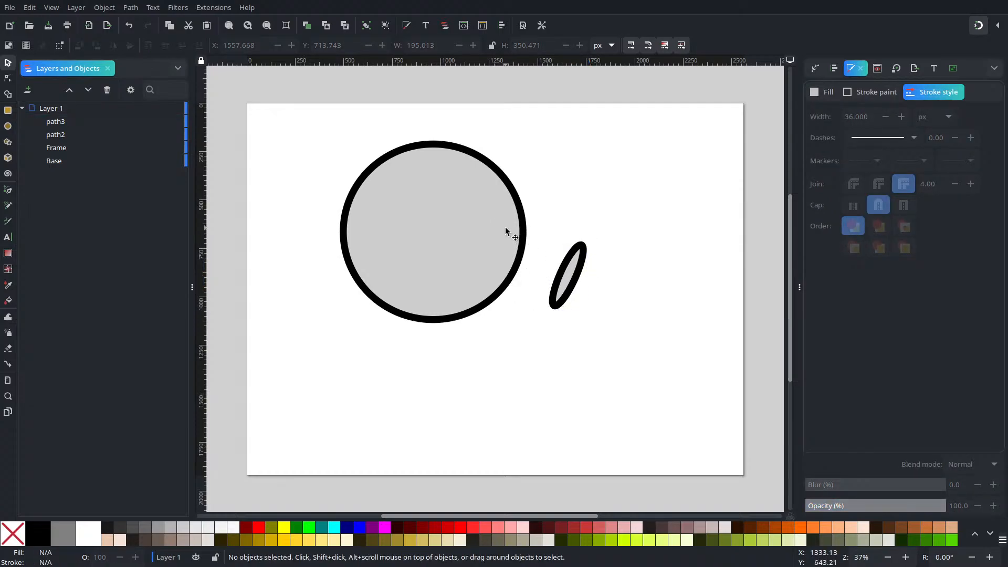
mouse_move(567, 284)
left_mouse_down()
mouse_move(553, 310)
mouse_move(559, 320)
mouse_move(562, 301)
left_mouse_up()
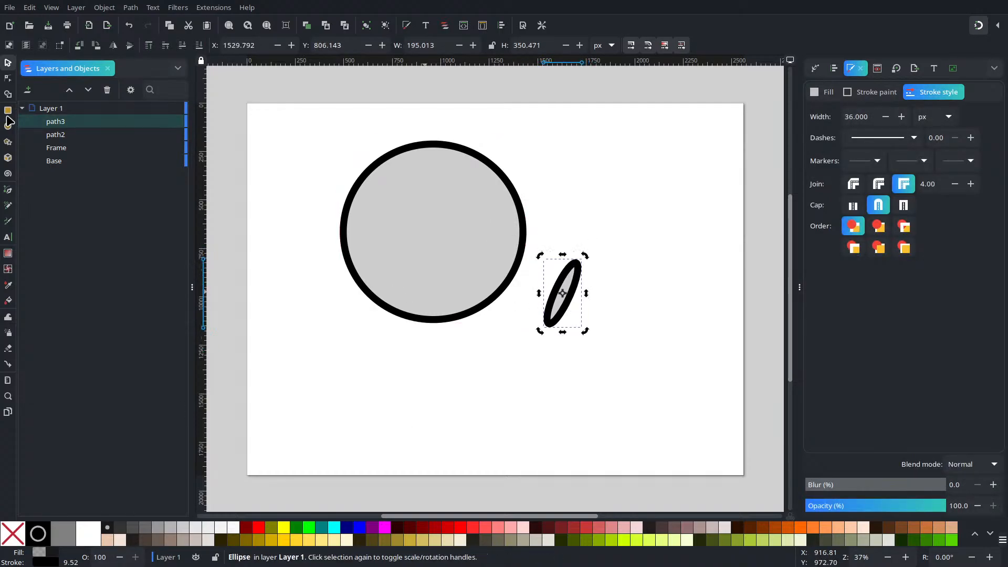
Step: Rename the narrow tilted ellipse as "Flower - Denotation"
double_click(101, 124)
type("Fl")
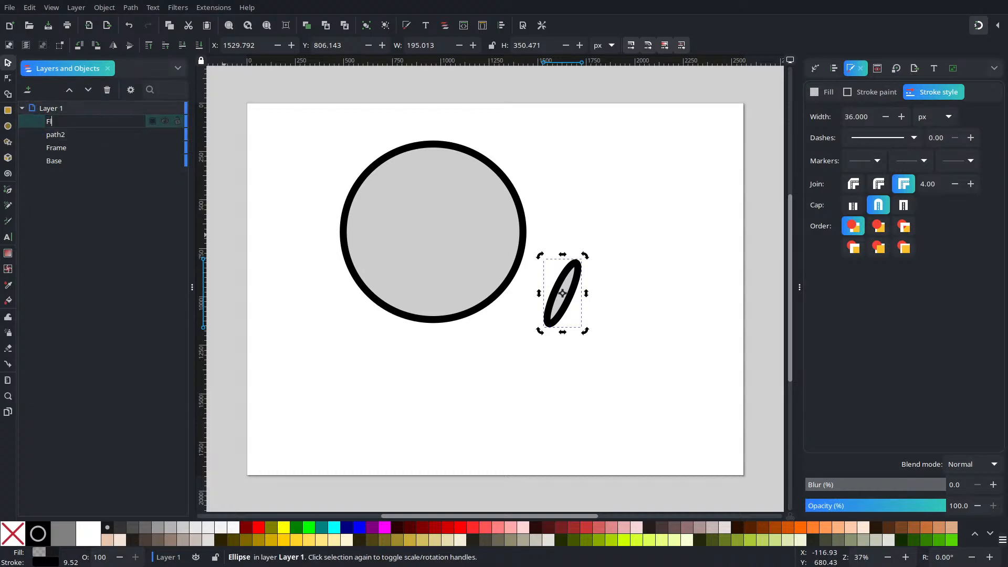
type("ower - D")
key("Return")
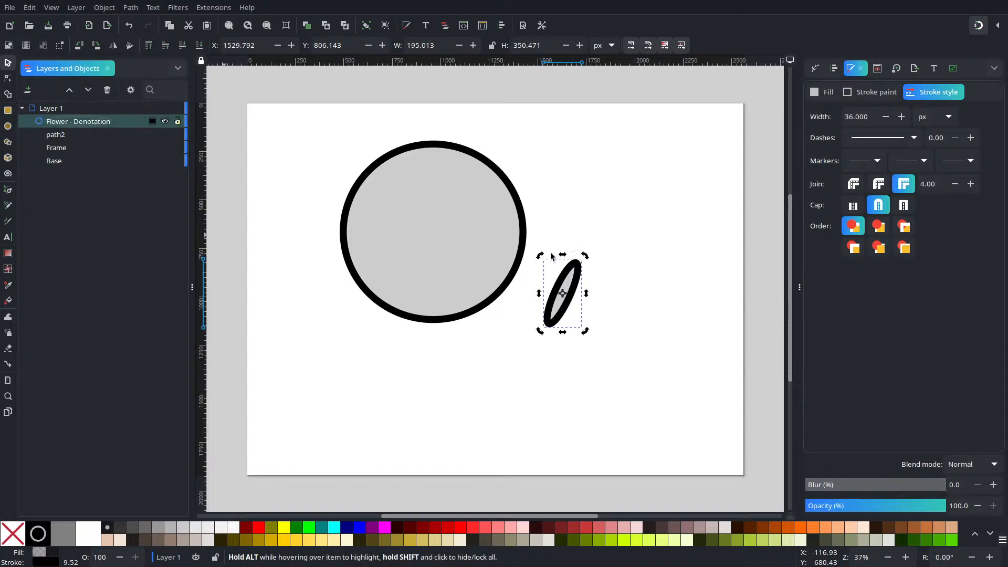
Step: Rename the large ellipse as "Person Denotation"
left_click(447, 220)
double_click(90, 133)
key("ctrl+a")
type("Person D")
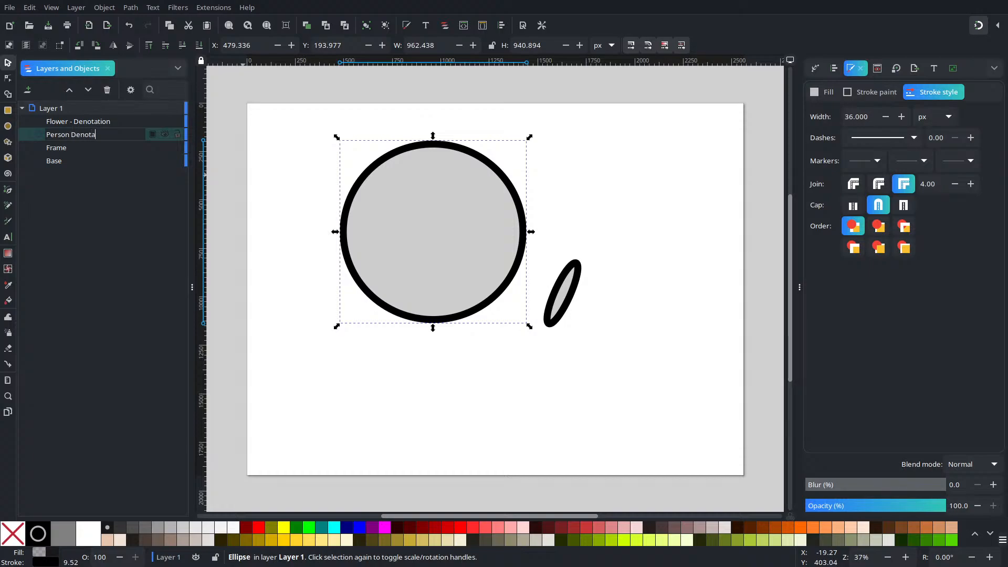
key("Return")
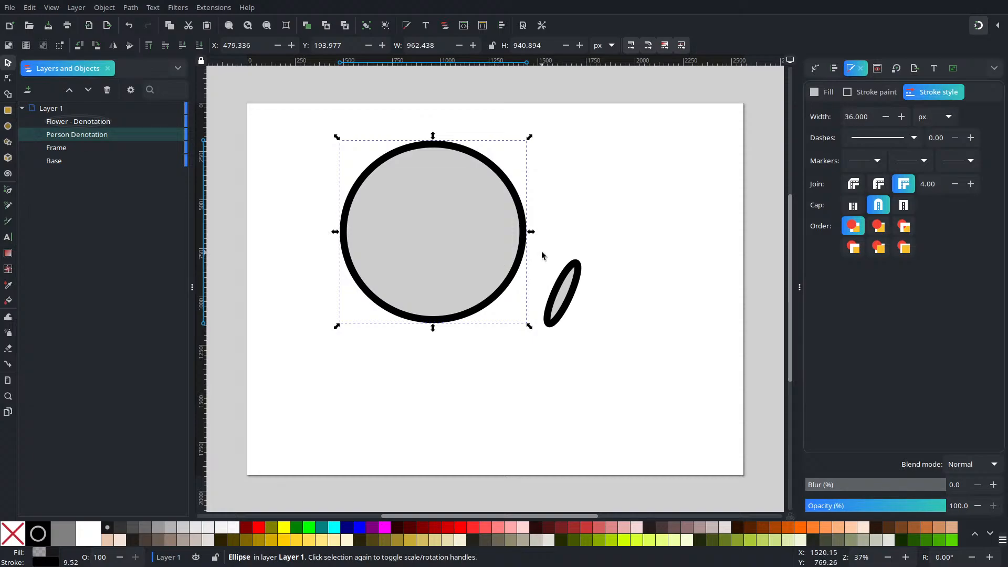
left_click(621, 362)
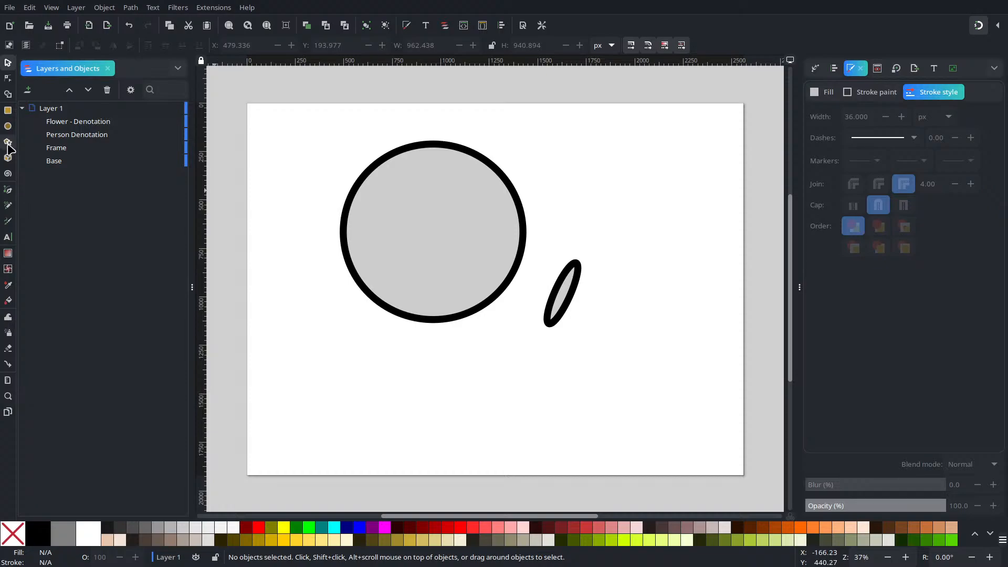
Step: Draw three tall narrow rectangles across the large ellipse's lower part and a shorter one, about 101 by 461 px, over the tilted ellipse
left_click(8, 110)
left_click_drag(413, 248, 434, 370)
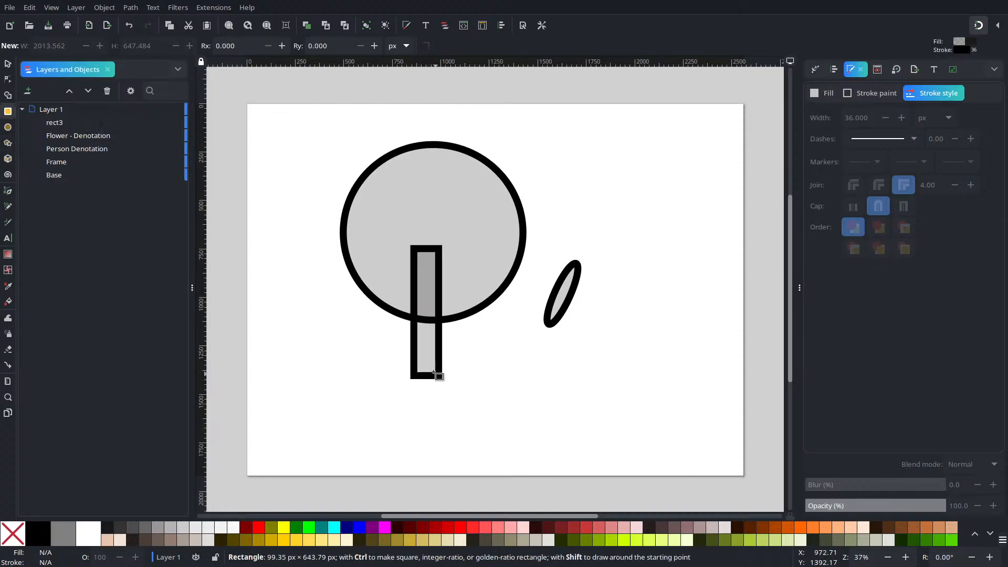
left_click_drag(452, 261, 477, 374)
mouse_move(494, 263)
left_mouse_down()
mouse_move(525, 359)
mouse_move(510, 376)
mouse_move(520, 374)
left_mouse_up()
left_click_drag(555, 289, 579, 339)
Step: Move the three rectangles on the large ellipse slightly down, placing the rightmost at about X 1246, Y 861 px
left_click(8, 64)
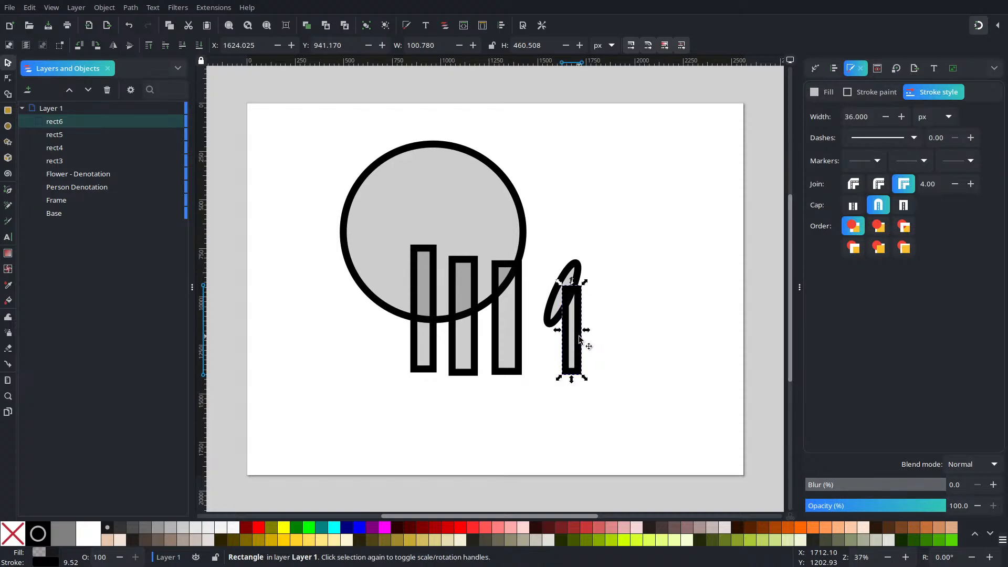
left_click_drag(434, 314, 497, 324)
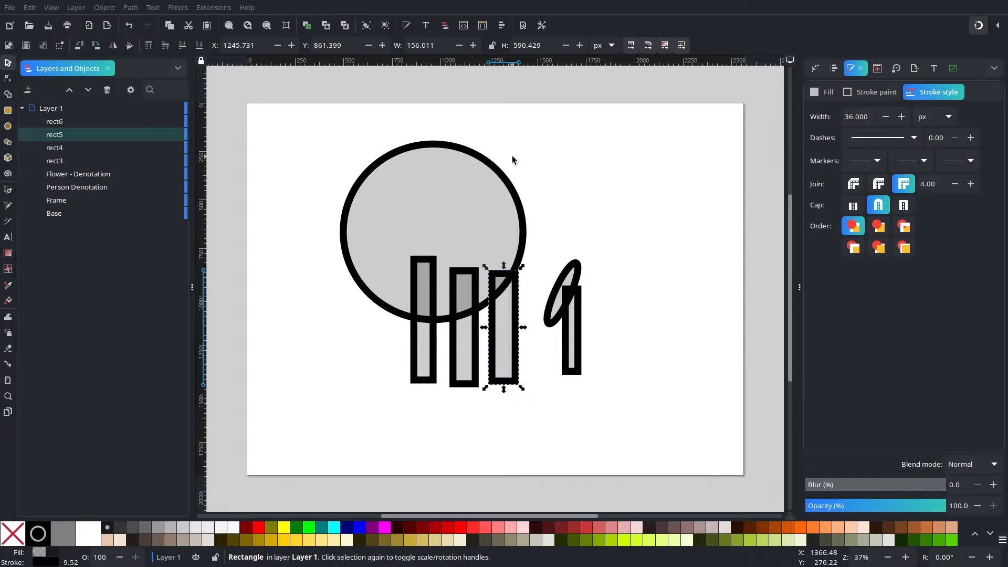
key("Escape")
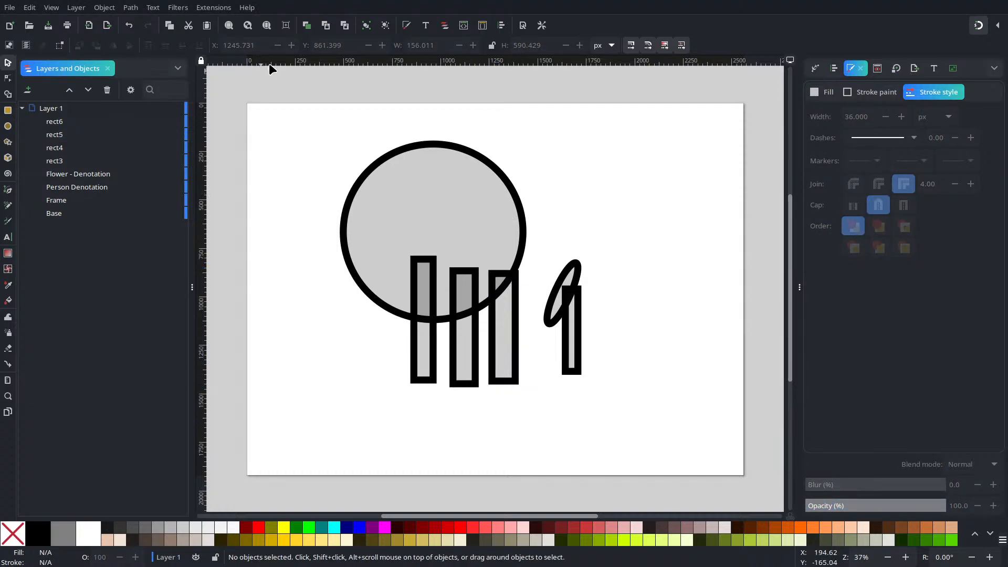
Step: Group the three tall rectangles over the large ellipse and name the group "Grass"
left_click_drag(541, 455, 284, 212)
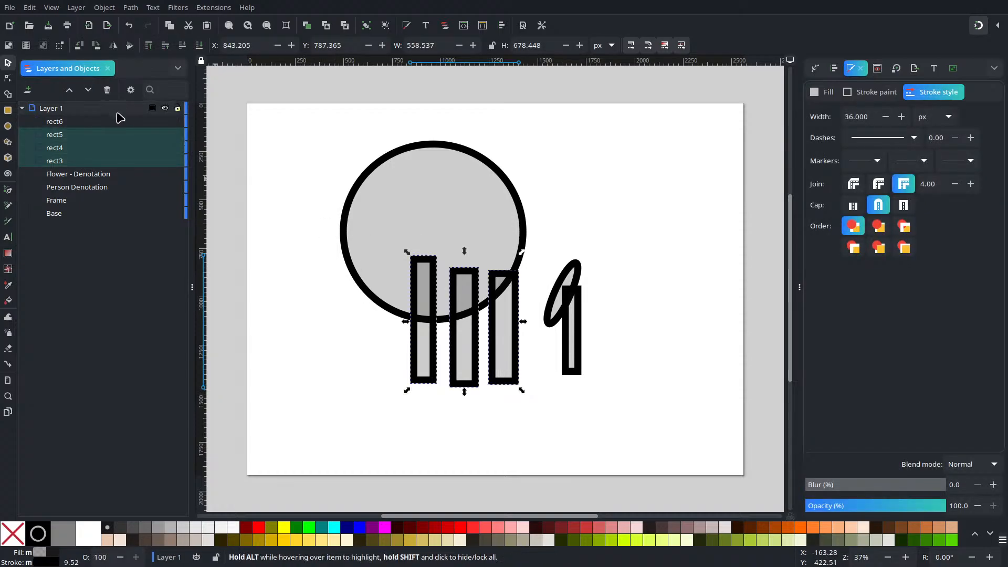
key("ctrl+g")
left_click(98, 136)
left_click(65, 138)
left_click(64, 138)
left_click(55, 136)
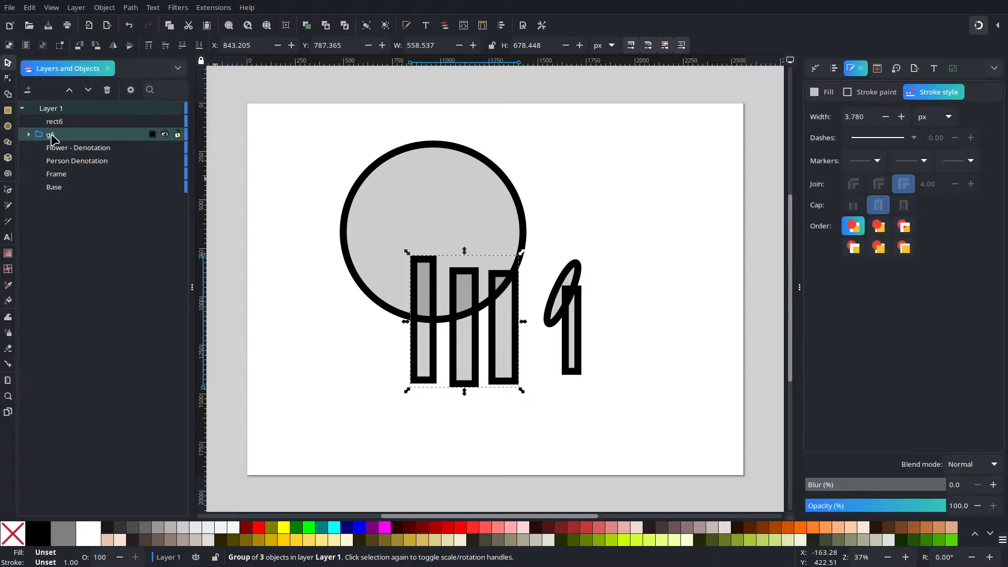
double_click(57, 136)
type("Gra")
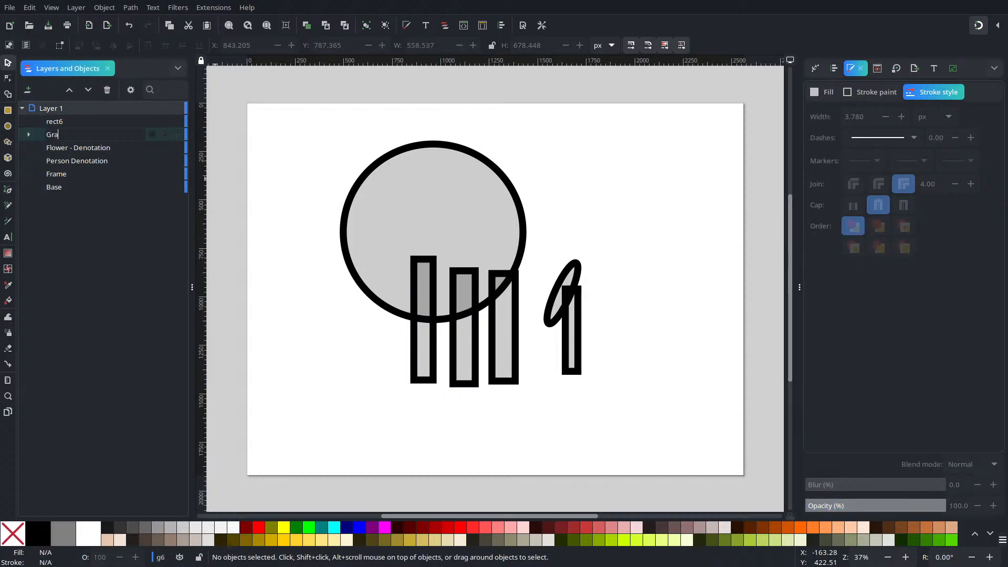
type("ss")
key("Return")
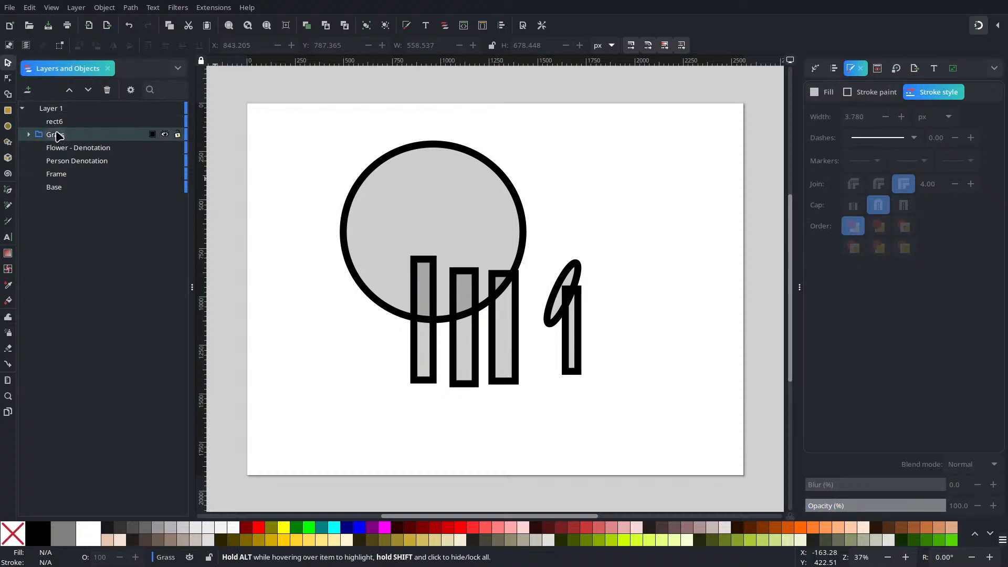
Step: Hide the Grass group and rename the short narrow rectangle over the tilted ellipse as "Steam"
left_click(164, 134)
left_click(573, 339)
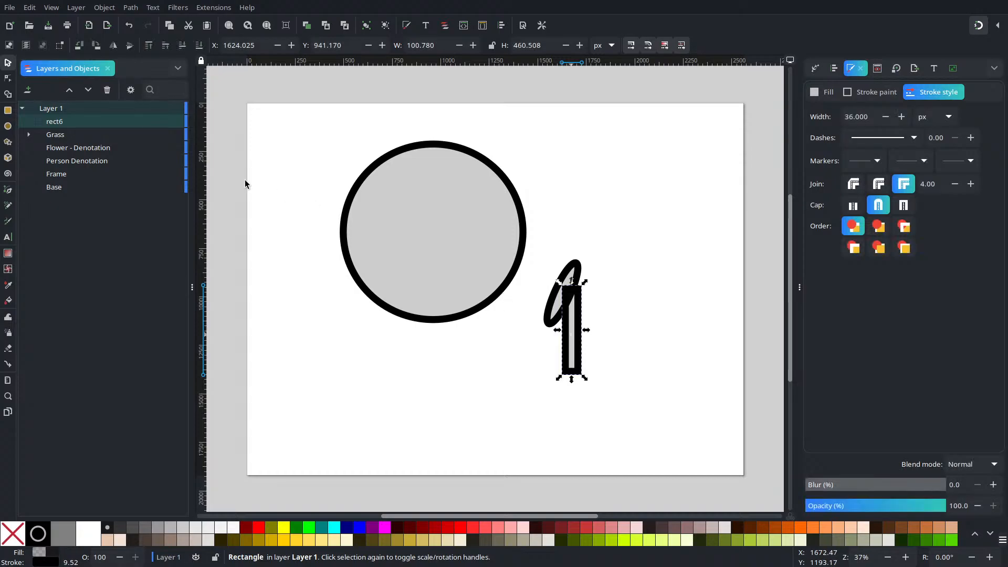
double_click(101, 121)
type("Steam")
key("Return")
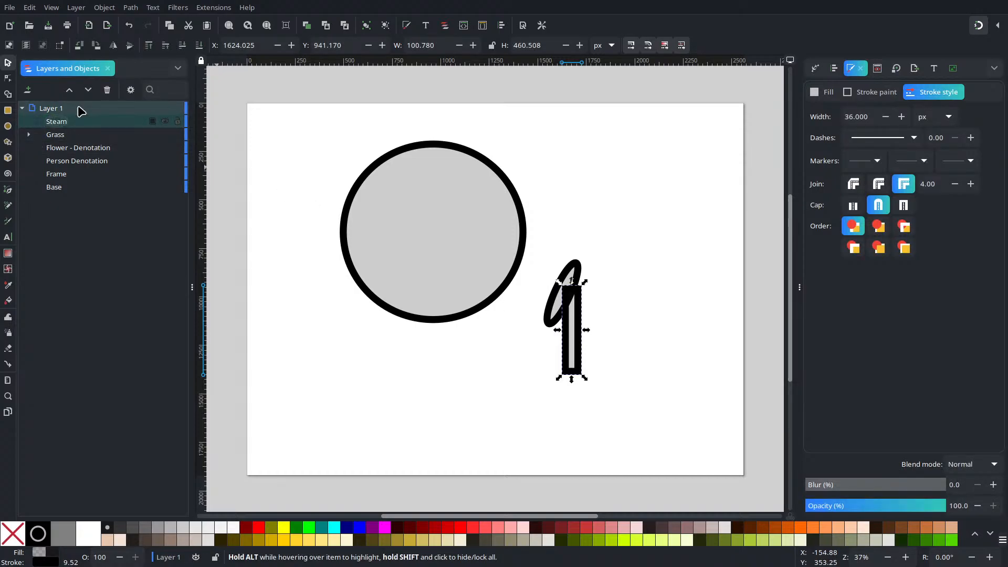
double_click(79, 122)
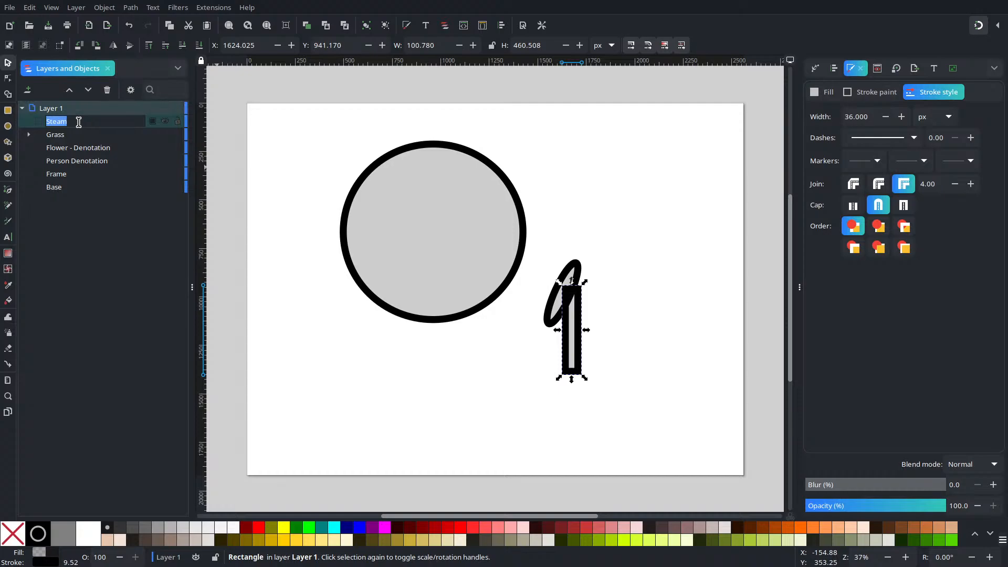
type("Steam")
key("Return")
Step: Correct the short narrow rectangle's name to "Stem"
double_click(78, 122)
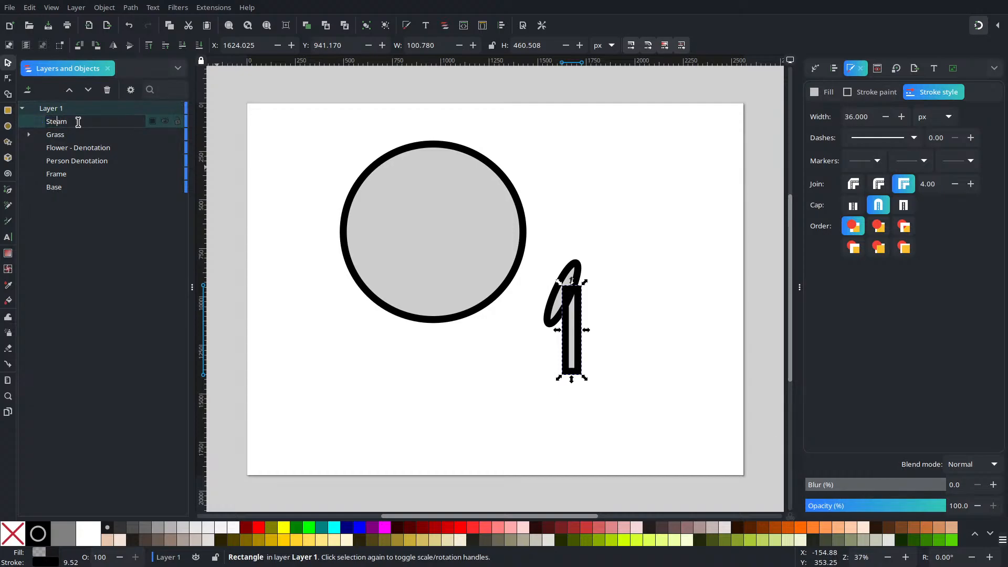
key("Delete")
key("Return")
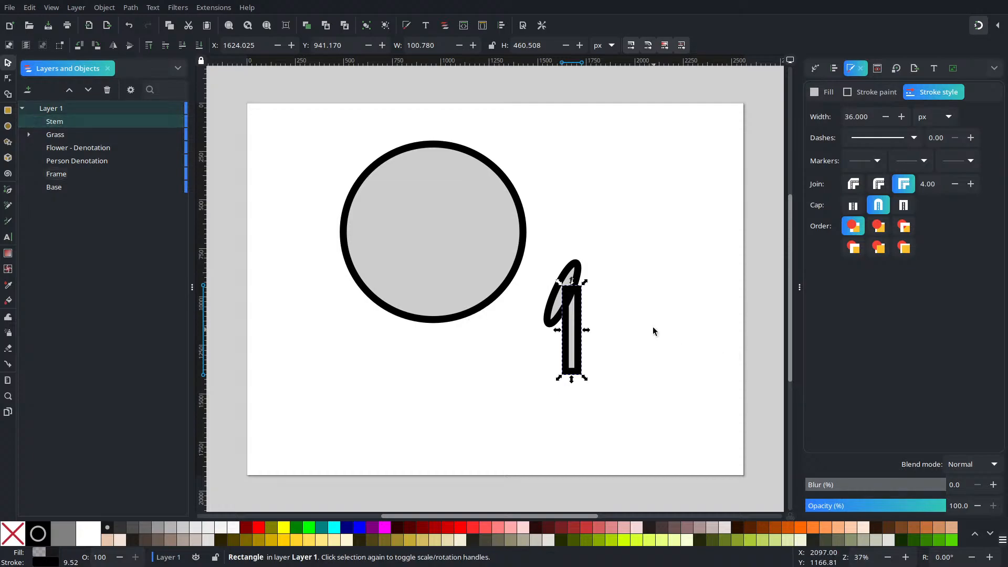
Step: Lower the Stem rectangle in the stacking order to directly beneath the Flower - Denotation ellipse
left_click(650, 327)
left_click(577, 326)
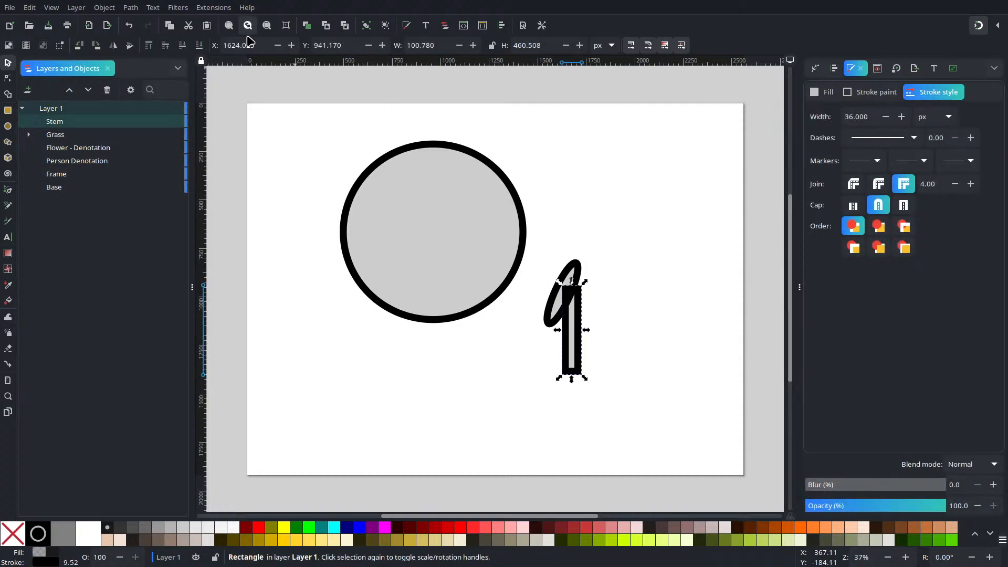
left_click(183, 46)
left_click(688, 220)
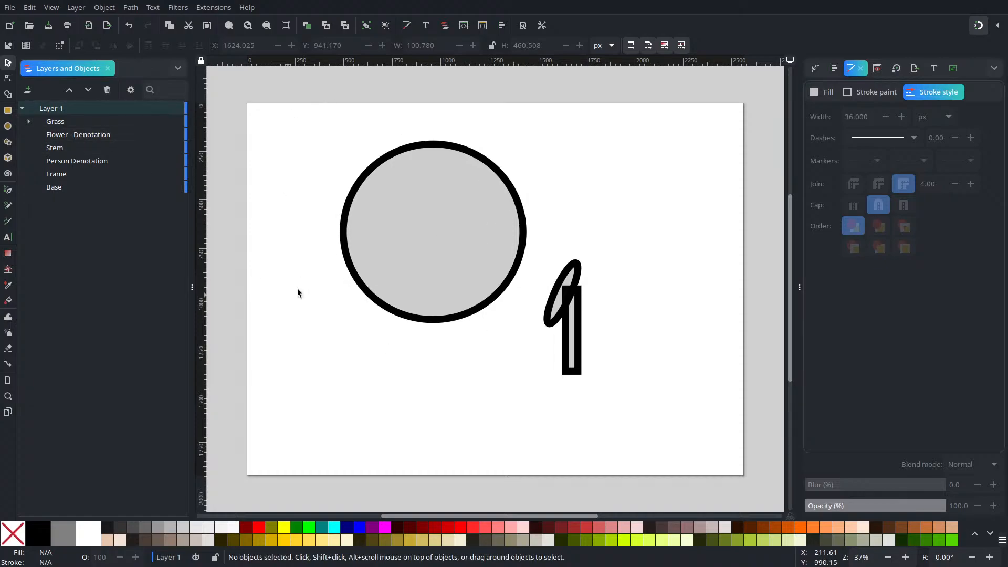
left_click(503, 300)
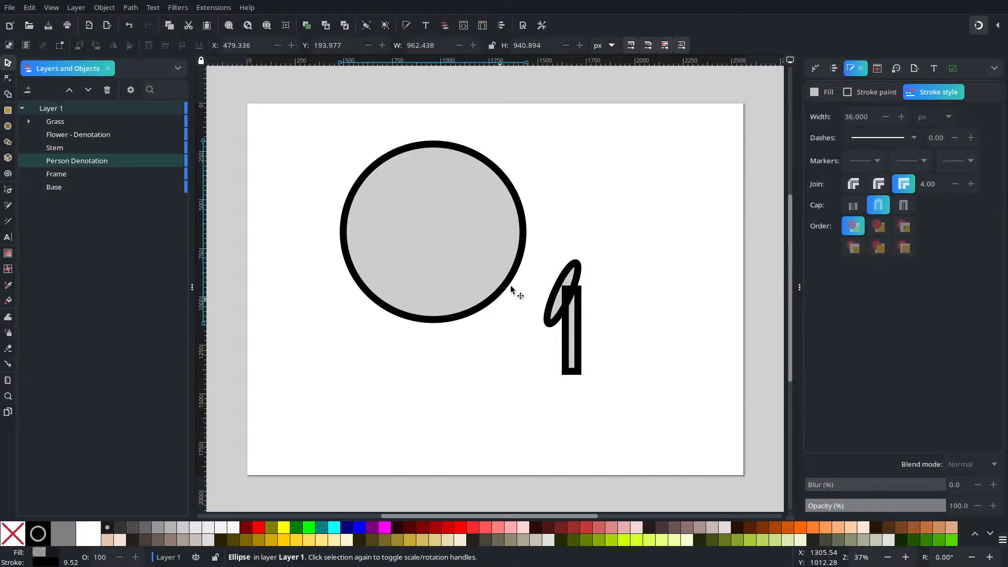
left_click(572, 216)
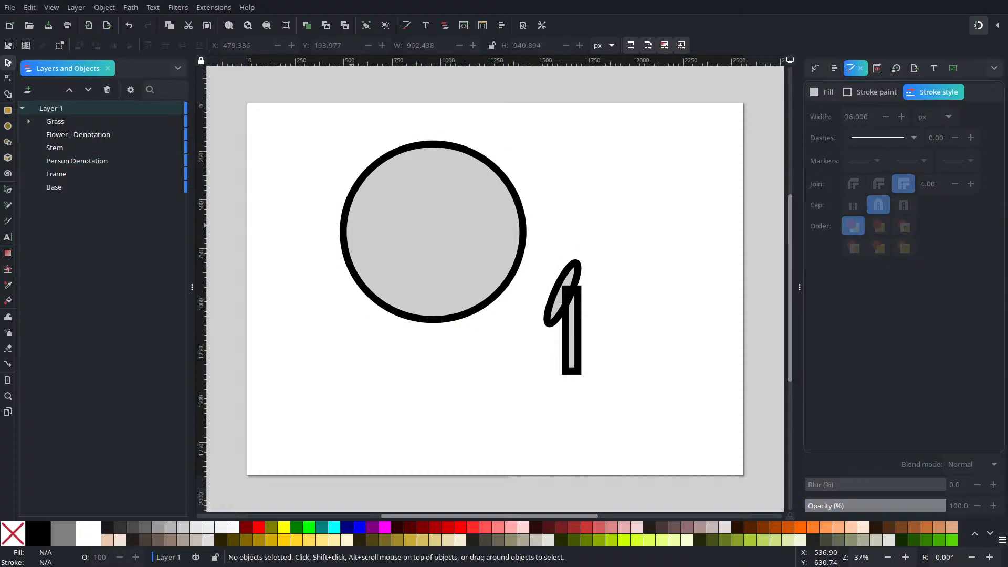
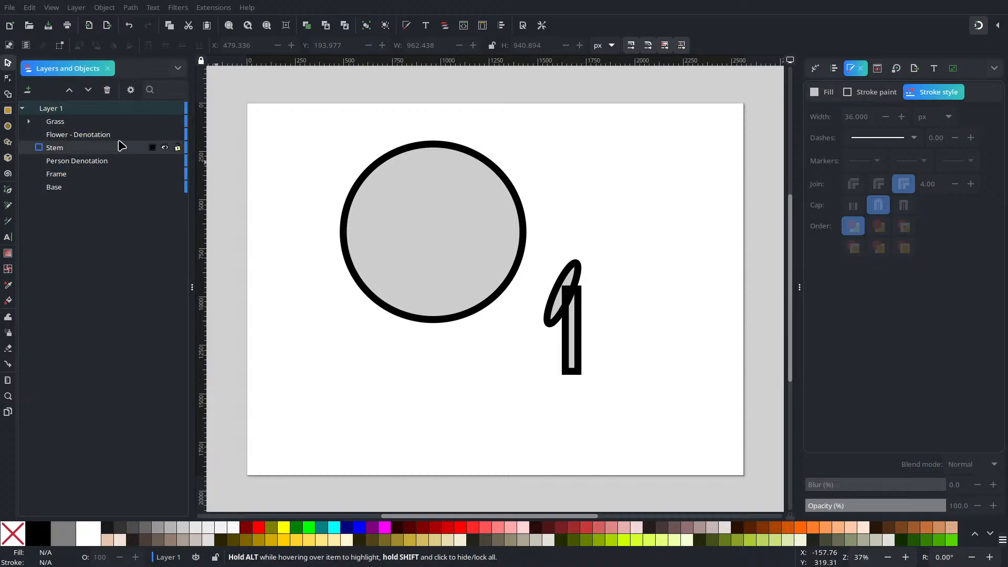
Step: Unhide the Frame circle behind the Person Denotation circle
left_click(165, 173)
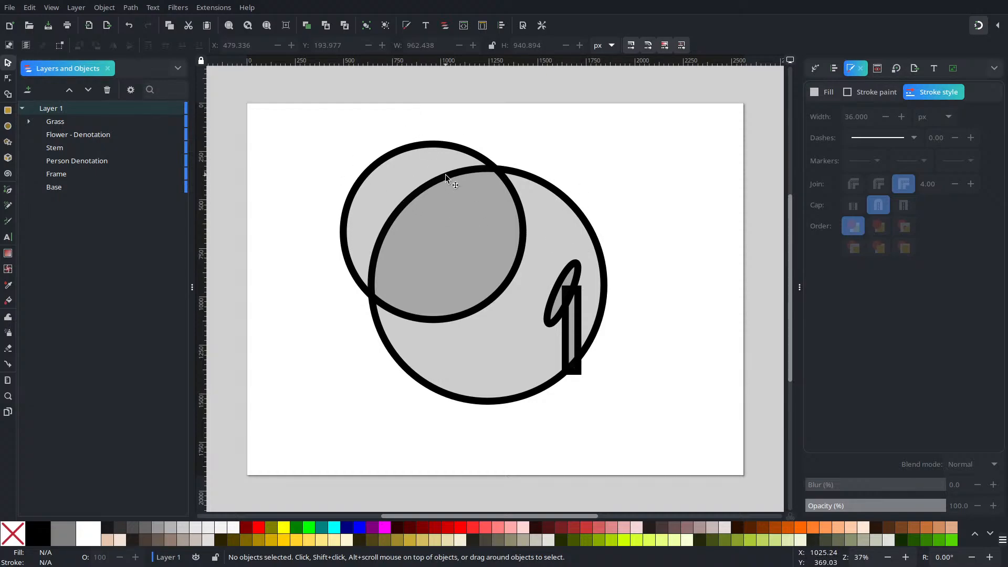
left_click(373, 205)
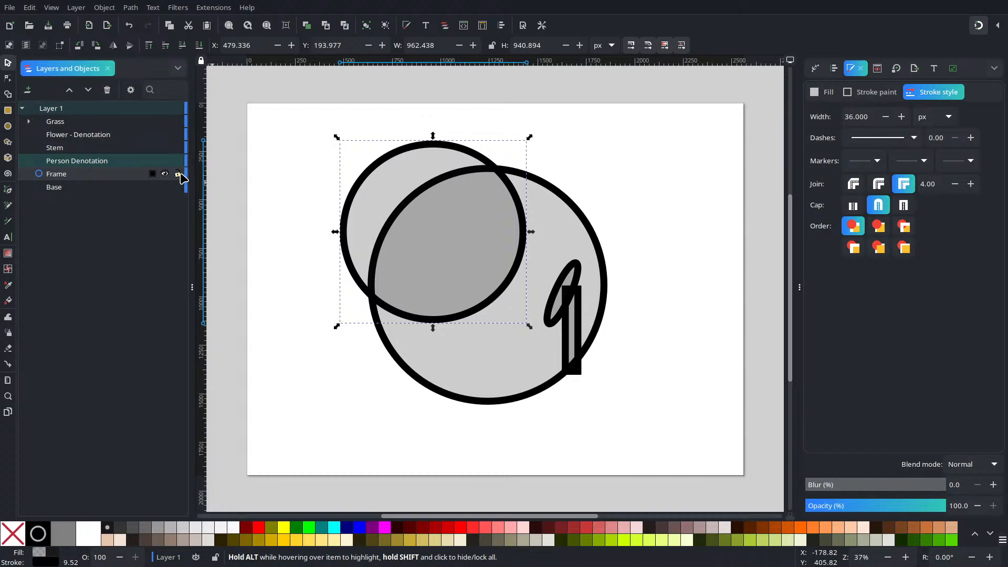
left_click(455, 139)
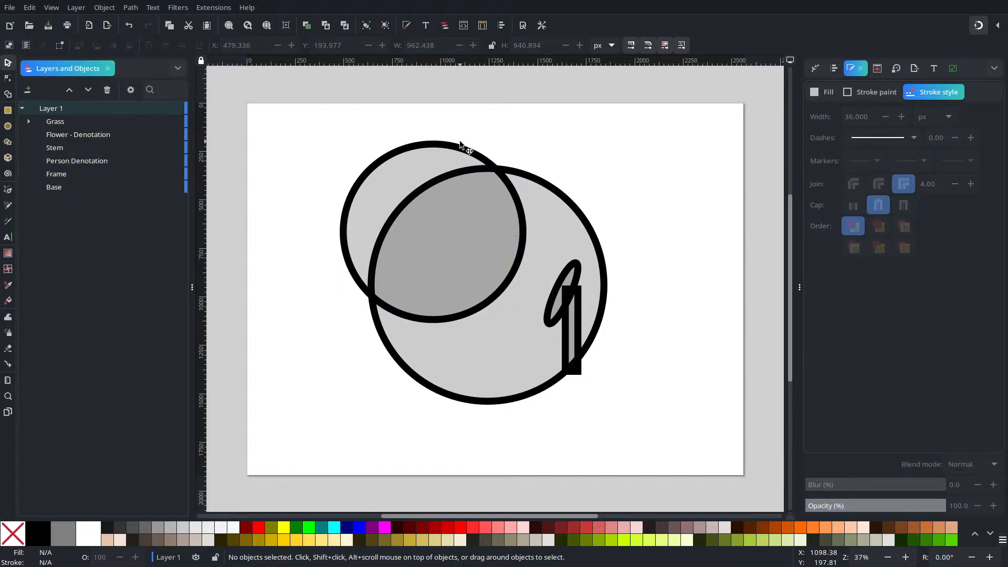
Step: Move the Person Denotation circle to about X 445, Y 174 px and shift the flower and stem down-left, further inside the Frame circle
left_click_drag(505, 228, 496, 218)
left_click_drag(675, 216, 511, 409)
left_click_drag(564, 292, 546, 324)
Step: Convert the Person Denotation circle to a path and switch to editing its nodes
left_click(495, 240)
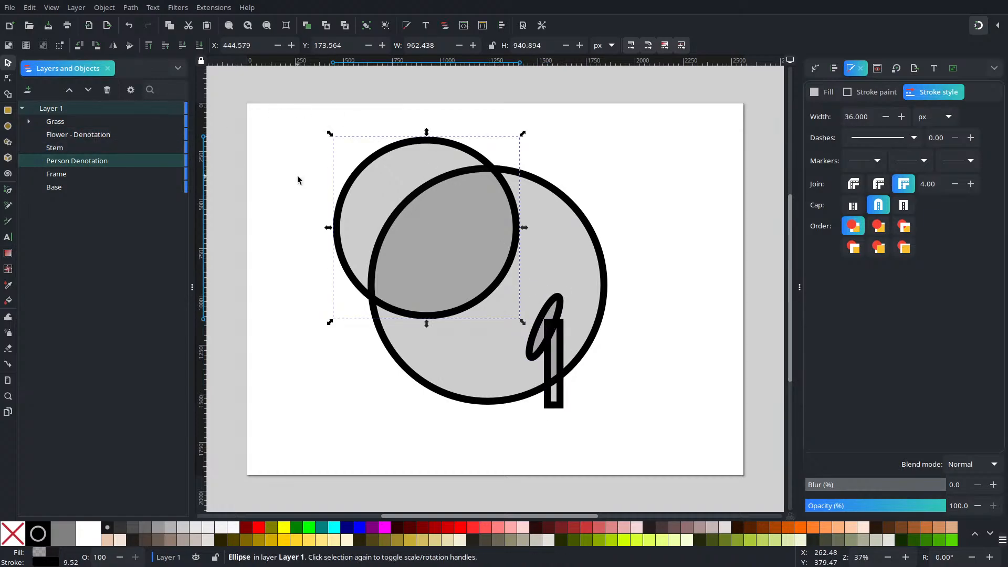
left_click(131, 7)
left_click(157, 26)
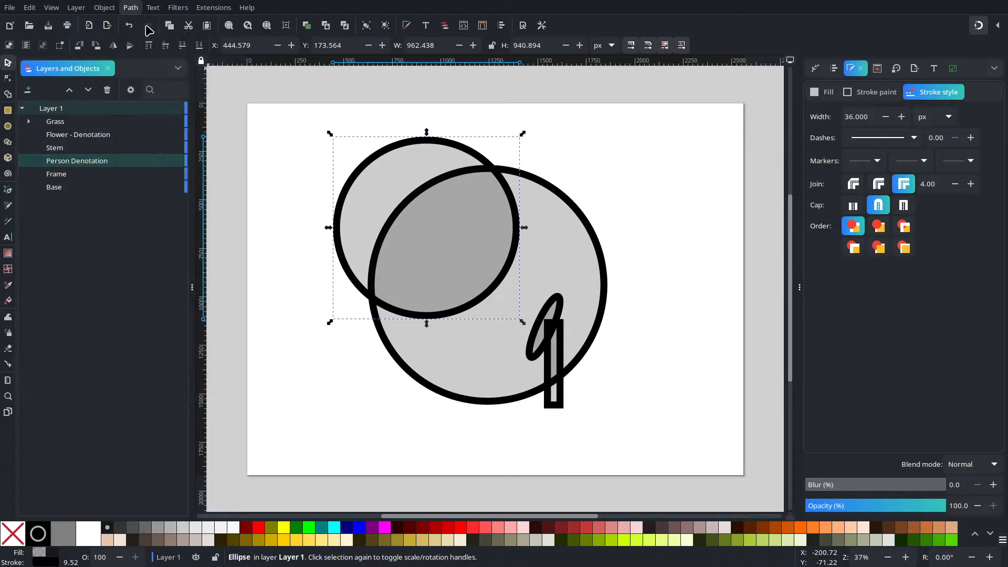
key("n")
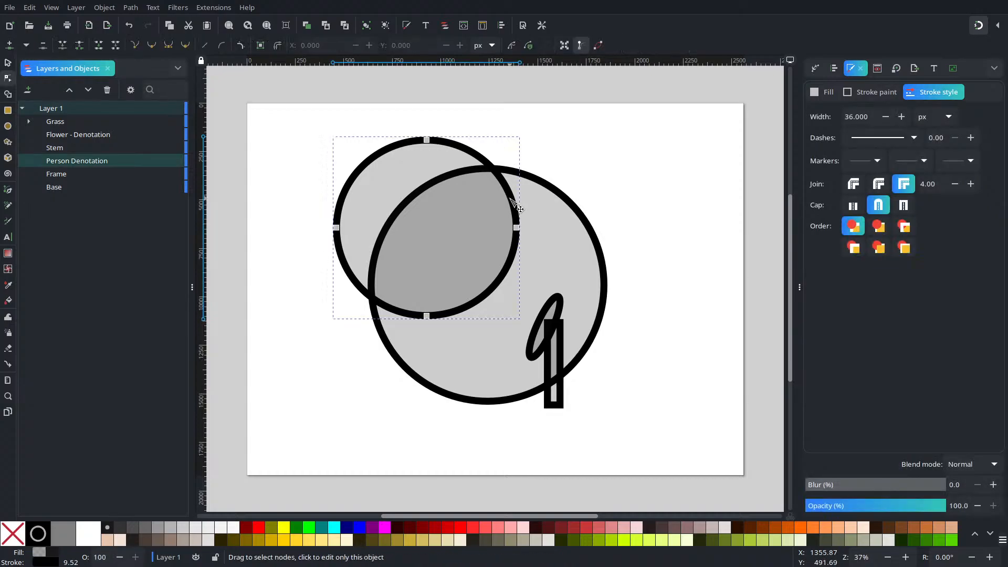
Step: Add a node on the lower-right curve of the Person Denotation path, at about X 1385, Y 942 px
scroll(561, 281, "up", 4)
scroll(562, 341, "down", 2)
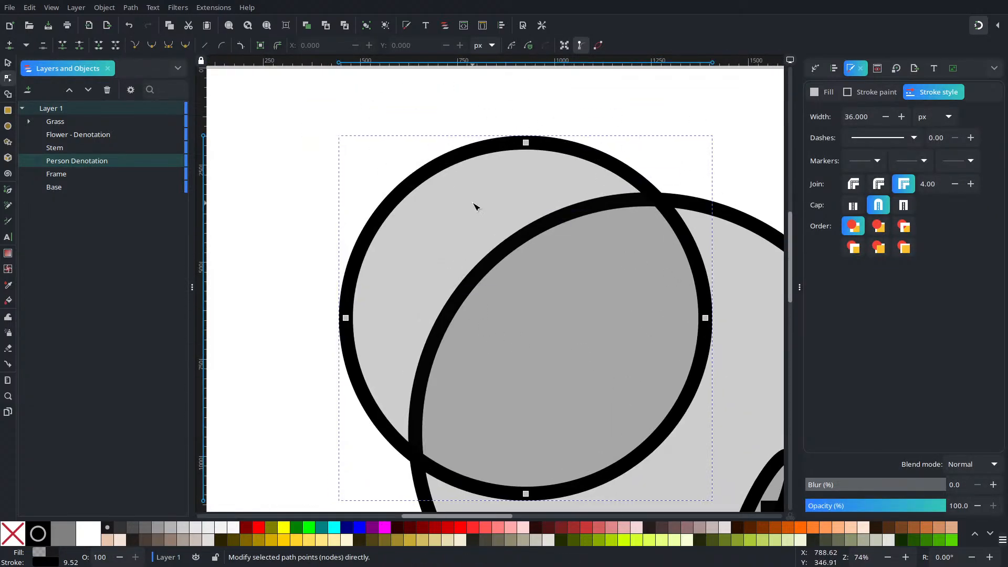
left_click_drag(705, 411, 598, 303)
scroll(598, 304, "up", 1)
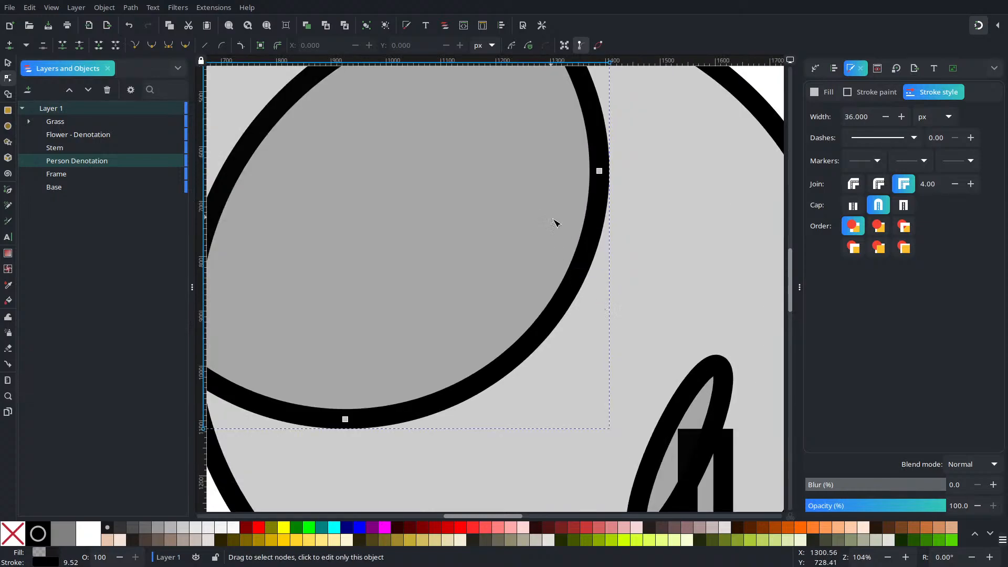
scroll(550, 219, "down", 1)
scroll(598, 316, "up", 2)
left_click_drag(600, 350, 535, 315)
left_click(484, 269)
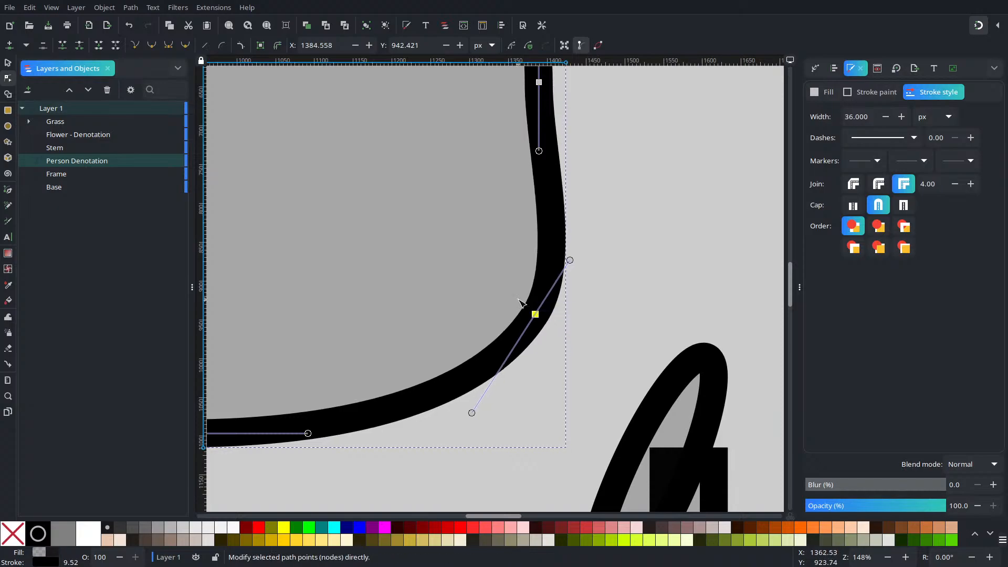
Step: Add a node on the path's lower edge, pull it up to form a jaw curve, and move the lower-right node to about X 1305, Y 928 px
scroll(529, 309, "down", 3)
scroll(482, 281, "up", 2)
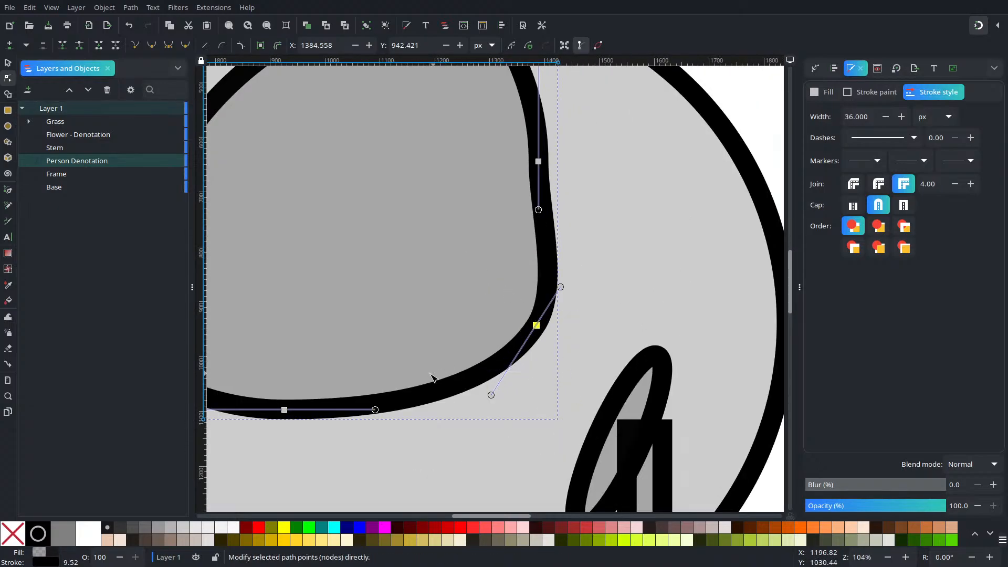
double_click(451, 387)
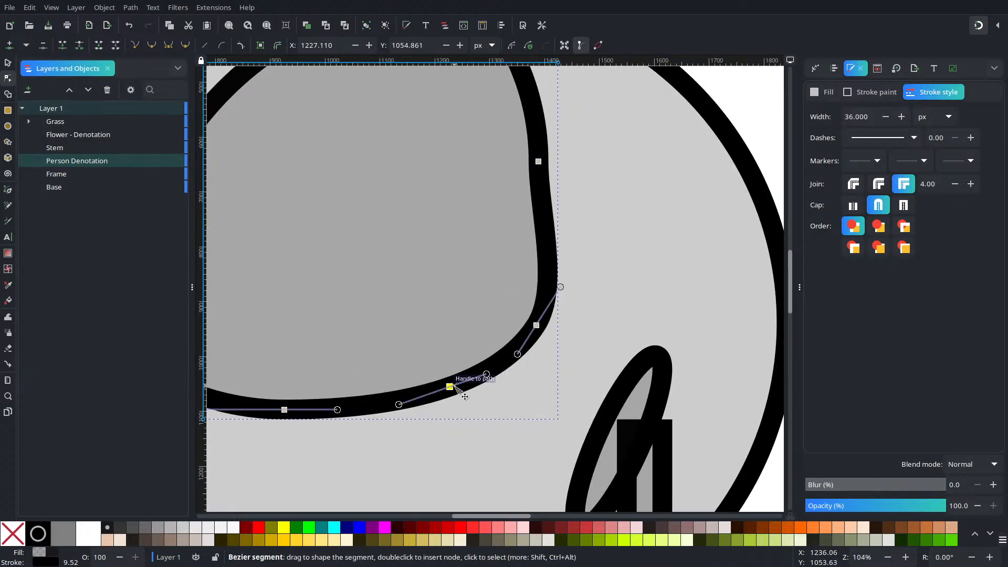
left_click_drag(453, 388, 405, 310)
left_click_drag(535, 326, 489, 318)
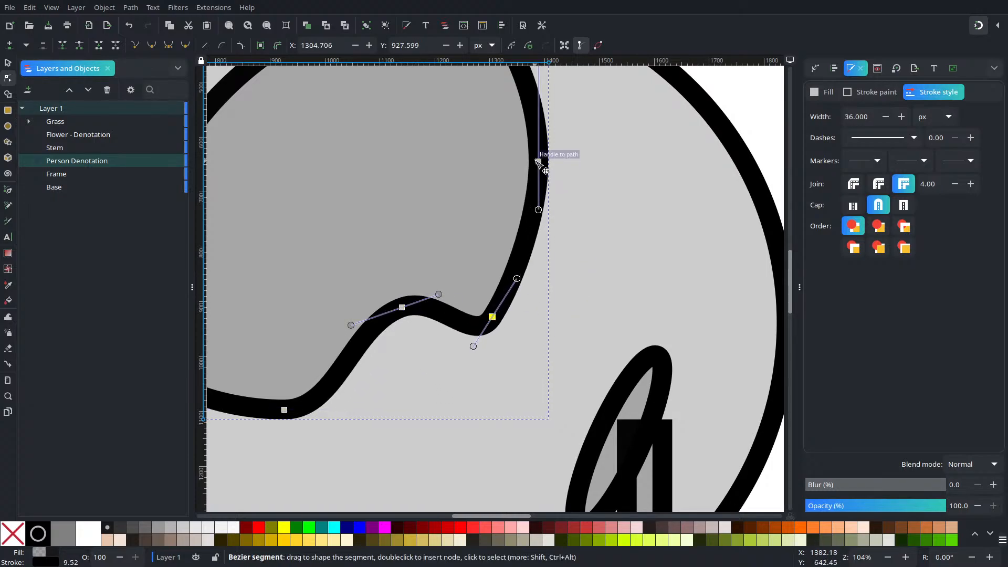
Step: Pull the path's right-side node inward and place a new upper-right node at about X 1399, Y 359 px to form the face profile
left_click_drag(537, 162, 559, 232)
scroll(560, 136, "up", 10)
left_click(435, 229)
key("ctrl+z")
scroll(552, 360, "down", 2, "ctrl")
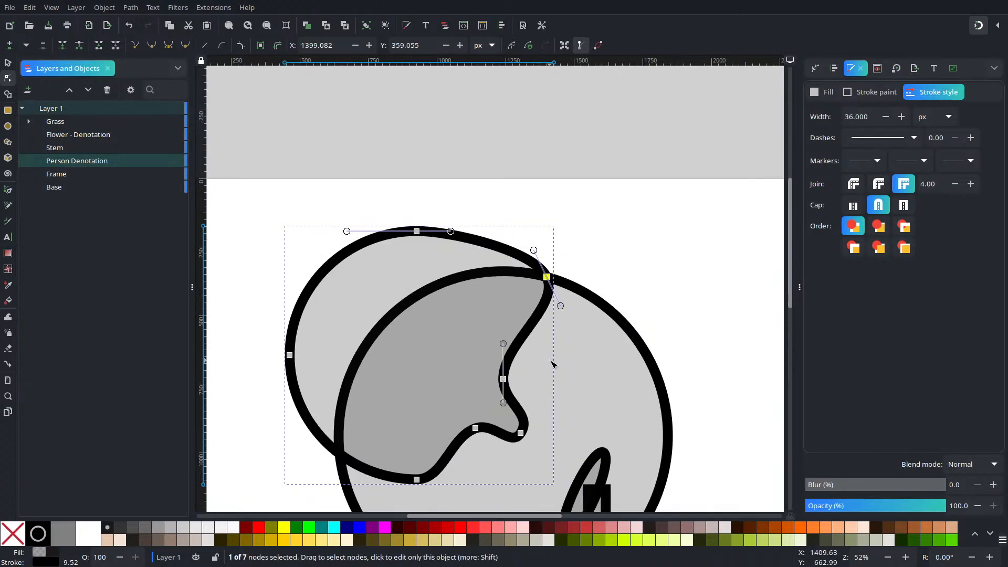
Step: Move the chin node of the Person Denotation path to about X 1262, Y 884 px and smooth the surrounding curve with the adjacent node handles
mouse_move(520, 433)
left_mouse_down()
mouse_move(500, 418)
mouse_move(517, 426)
left_mouse_up()
scroll(517, 427, "up", 3, "ctrl")
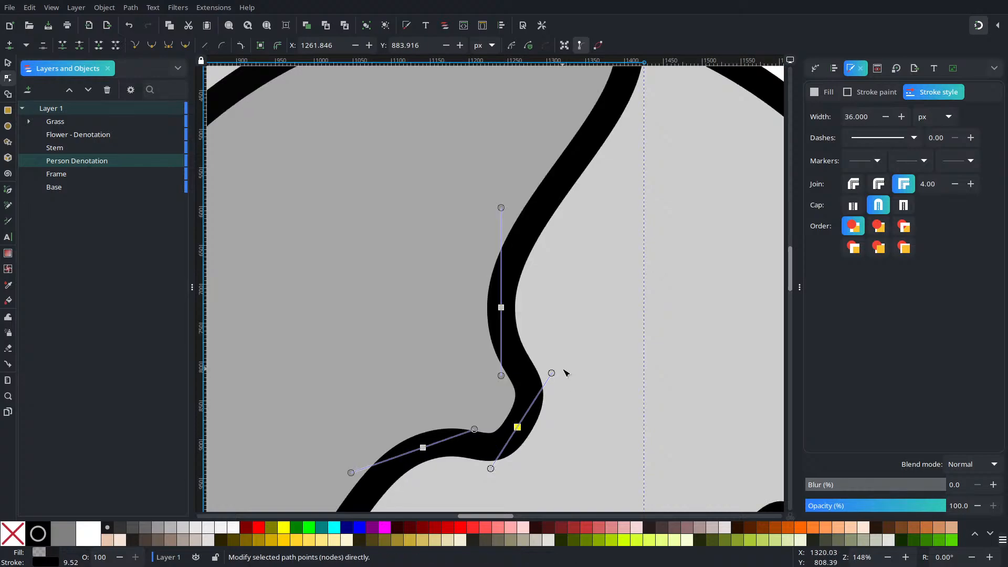
left_click_drag(551, 373, 527, 387)
left_click_drag(477, 431, 463, 462)
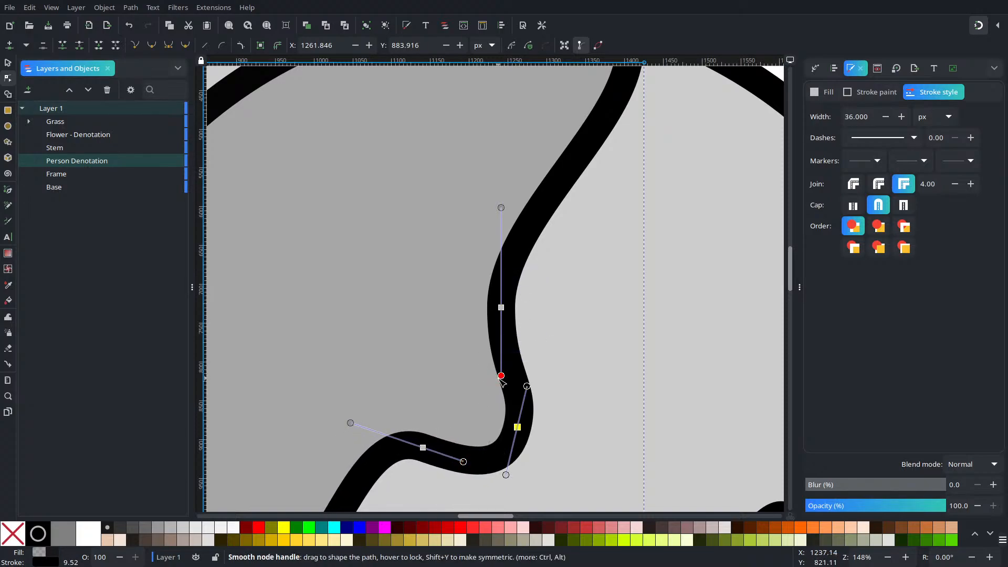
left_click_drag(501, 375, 506, 353)
left_click_drag(606, 266, 517, 410)
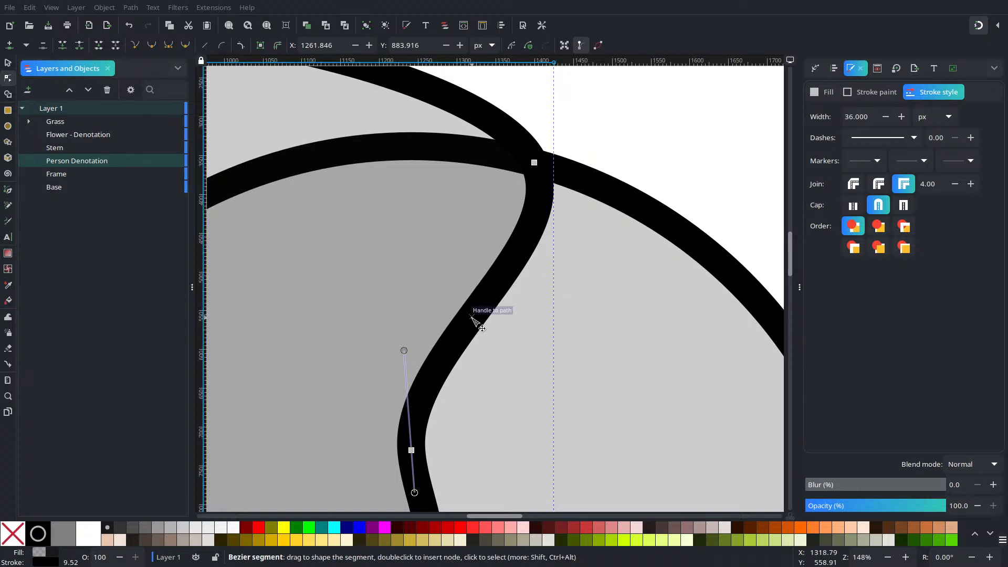
scroll(484, 314, "down", 10)
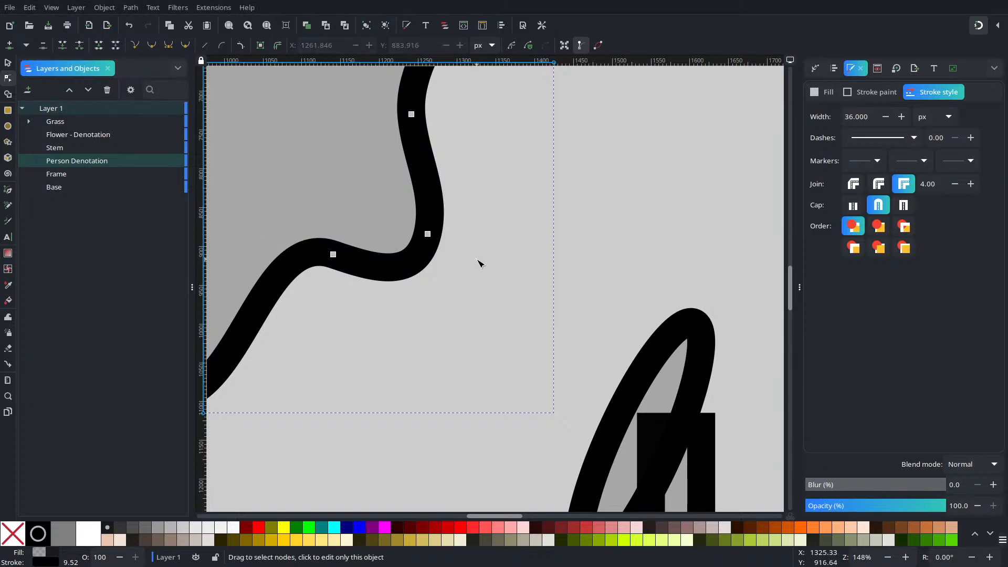
scroll(476, 263, "down", 5, "ctrl")
left_click(566, 240)
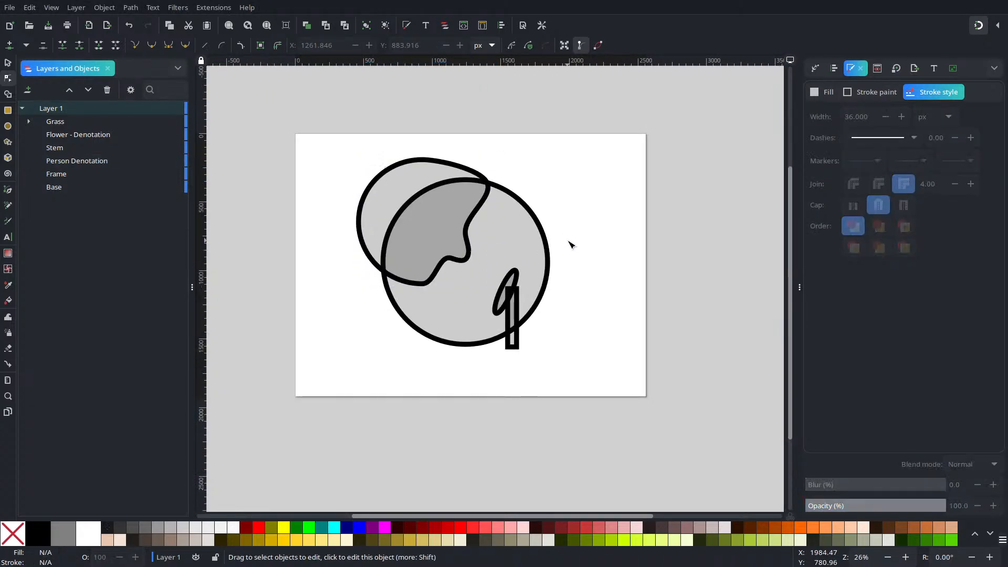
Step: Undo the profile shaping and the shape moves, back to before the Frame circle was shown
key("ctrl+z")
key("ctrl+z")
key("ctrl+z")
key("ctrl+z")
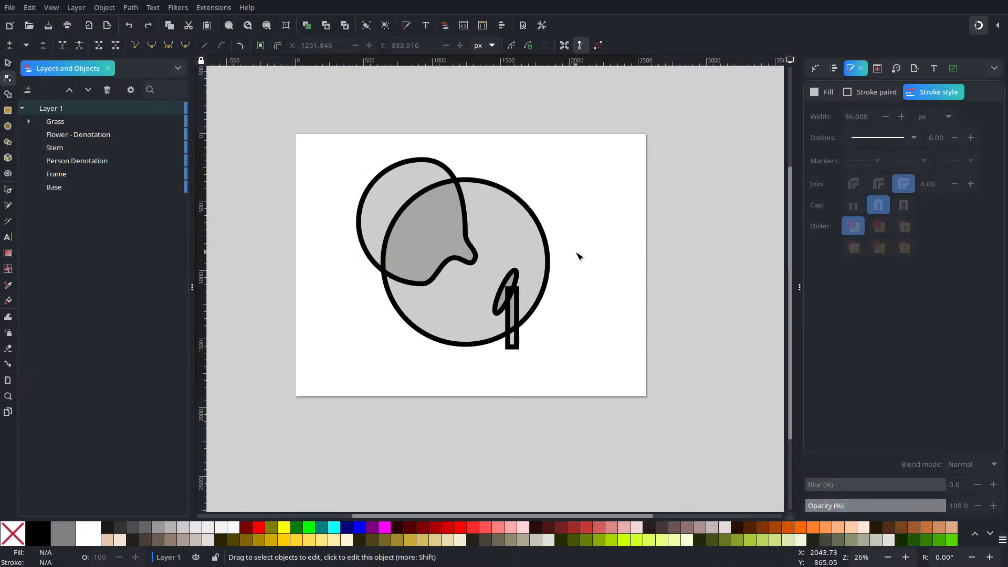
key("ctrl+z")
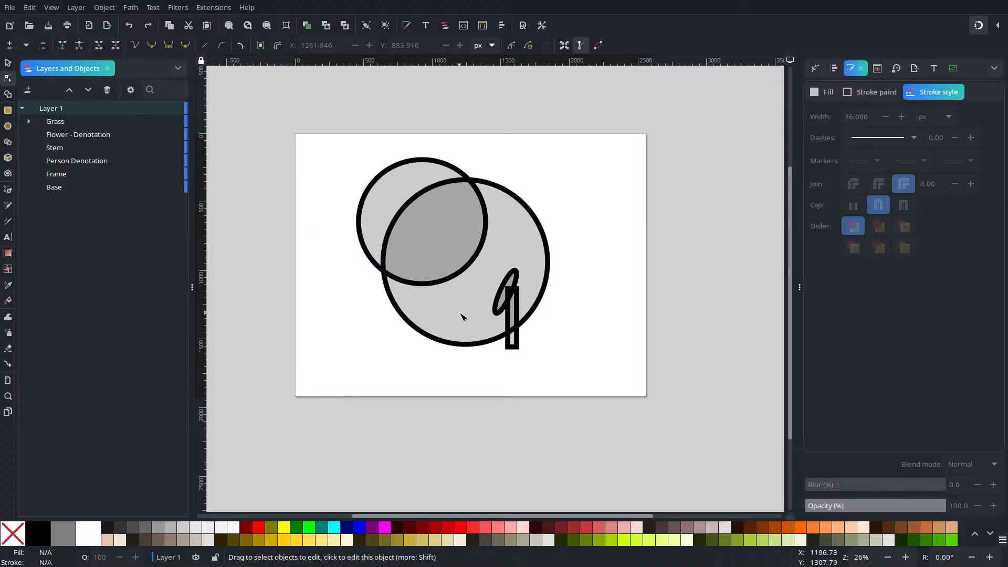
key("ctrl+z")
key("ctrl+z")
key("ctrl+z")
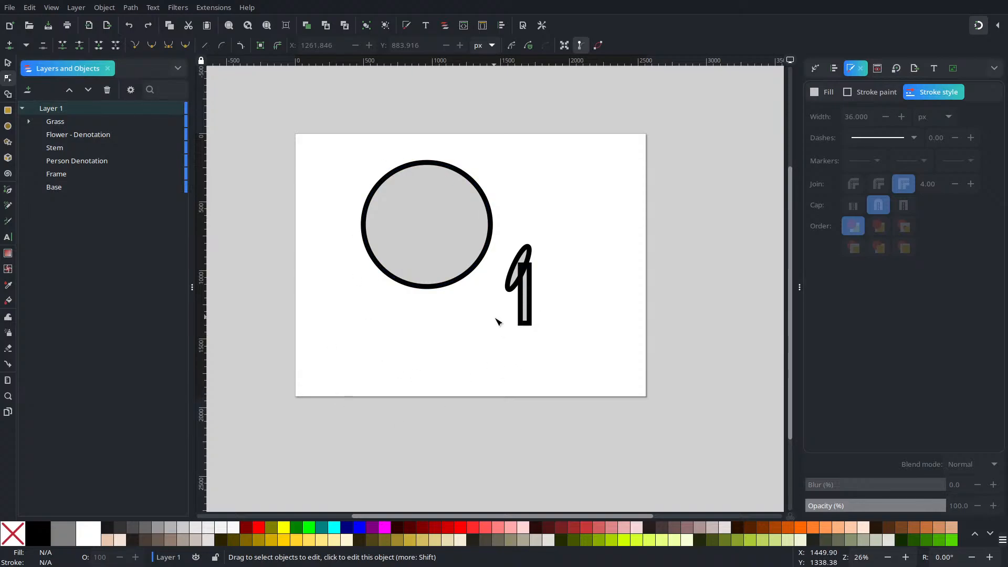
Step: Redo the undone edits, from showing the Frame circle through the full shaping of the Person Denotation profile
key("ctrl+shift+z")
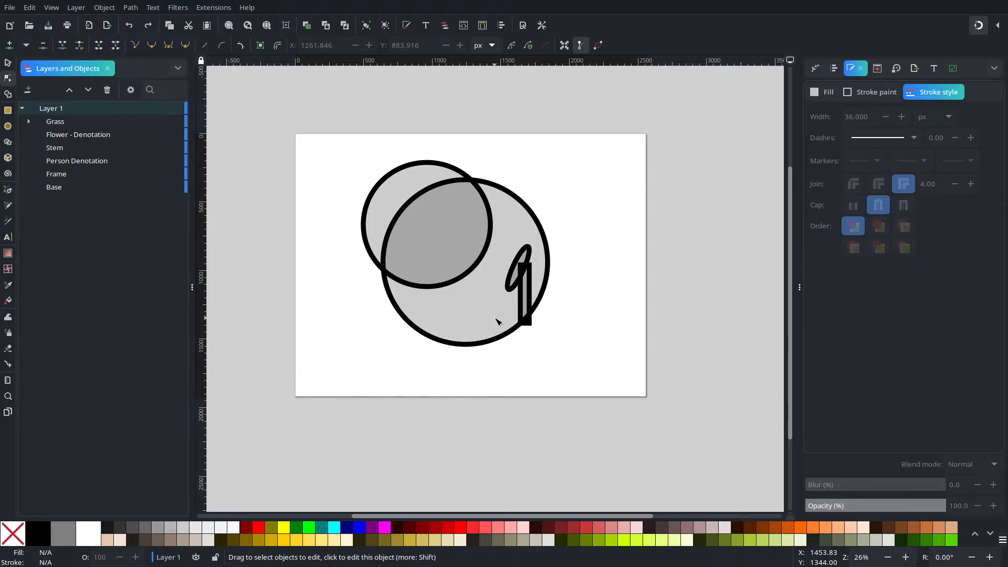
key("shift")
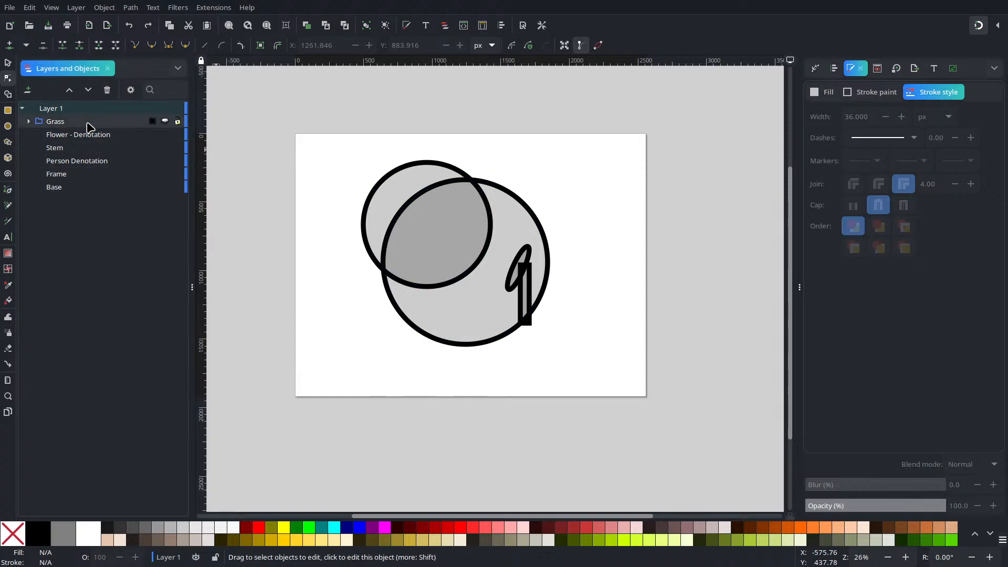
key("ctrl+shift+z")
key("ctrl+shift+z")
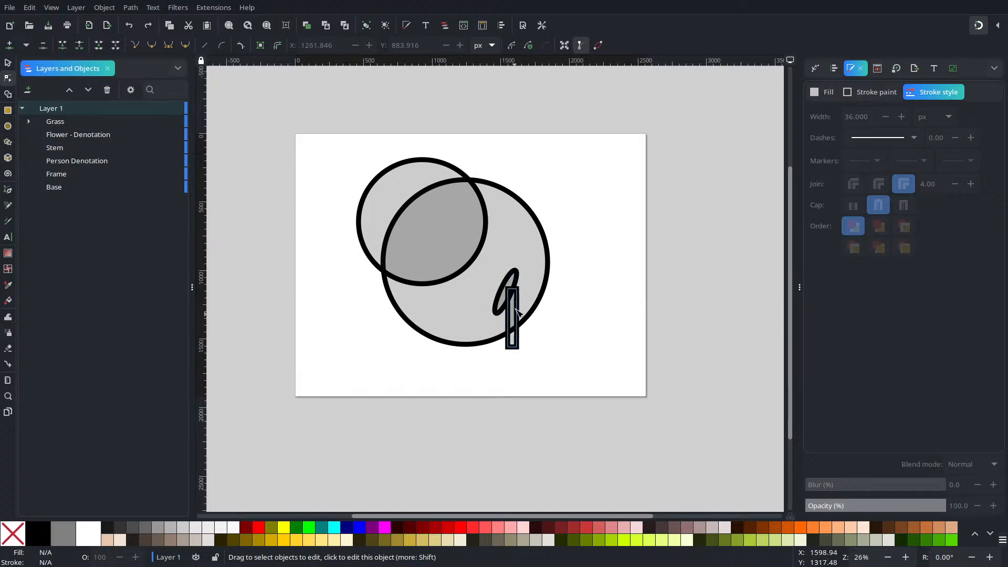
key("ctrl+shift+z")
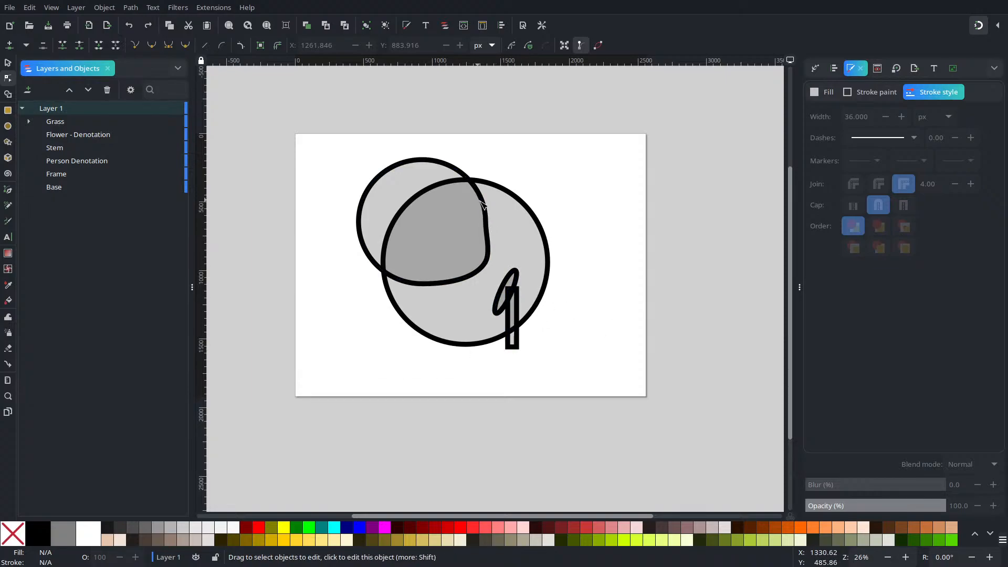
key("ctrl+z")
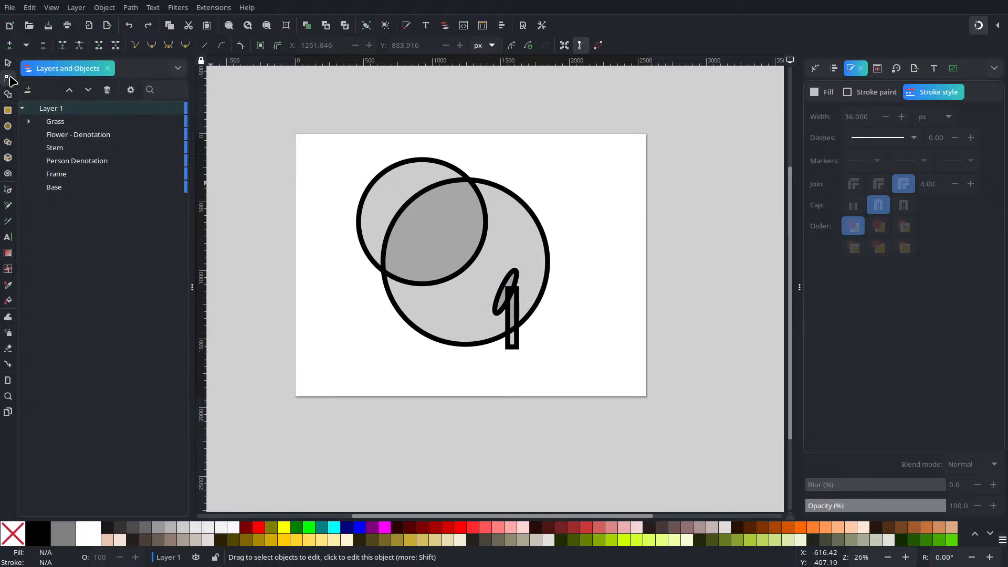
key("ctrl+shift+z")
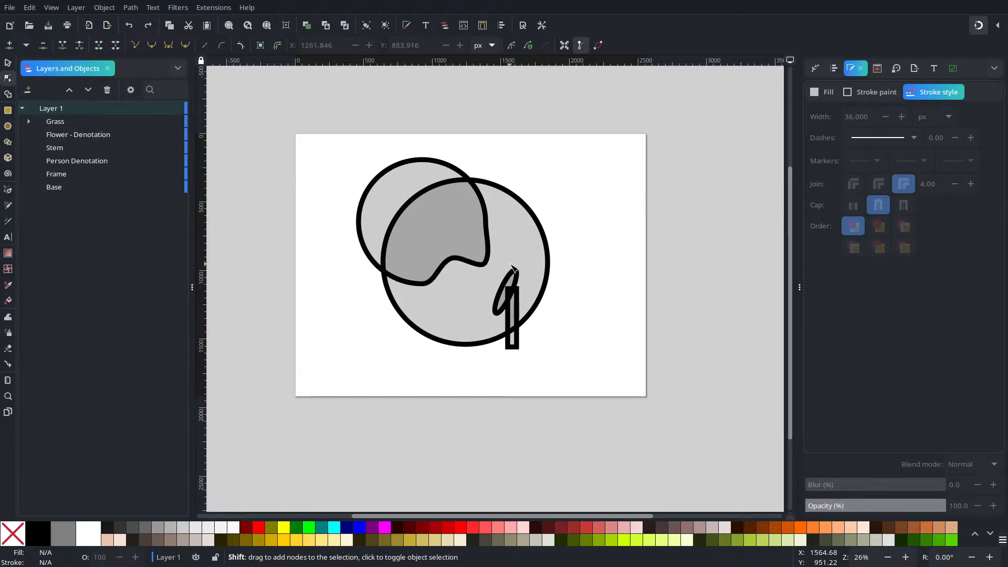
key("ctrl+z")
key("ctrl+shift+z")
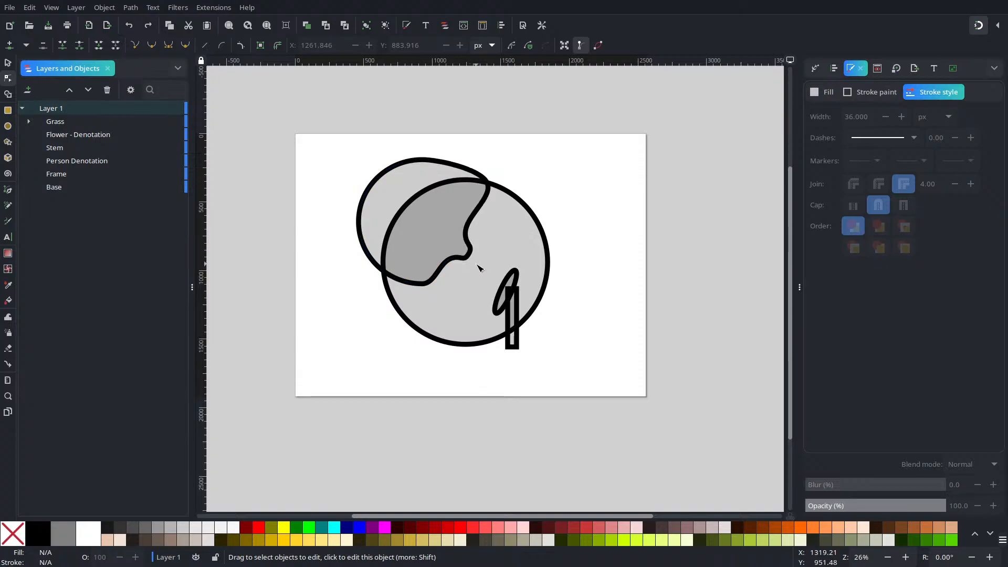
key("ctrl+shift+z")
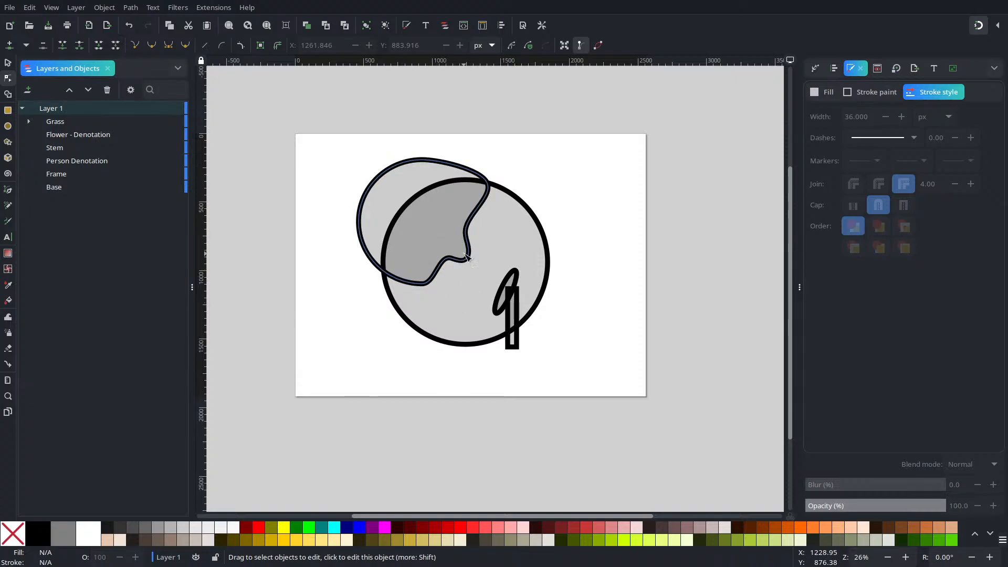
Step: Select the Person Denotation path for node editing and move its chin node to about X 1241, Y 870 px
scroll(461, 208, "up", 4)
scroll(538, 286, "down", 4)
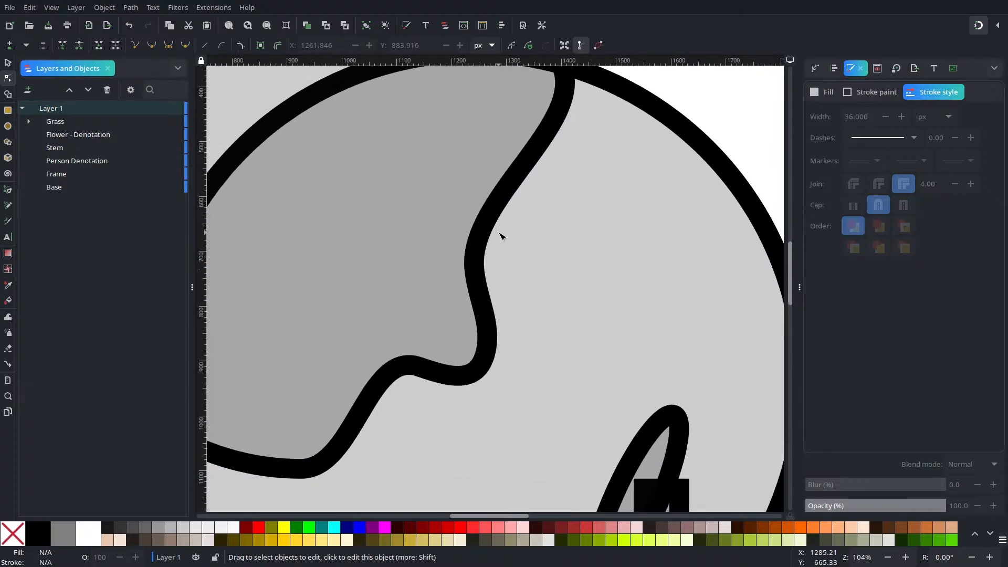
scroll(486, 288, "up", 2)
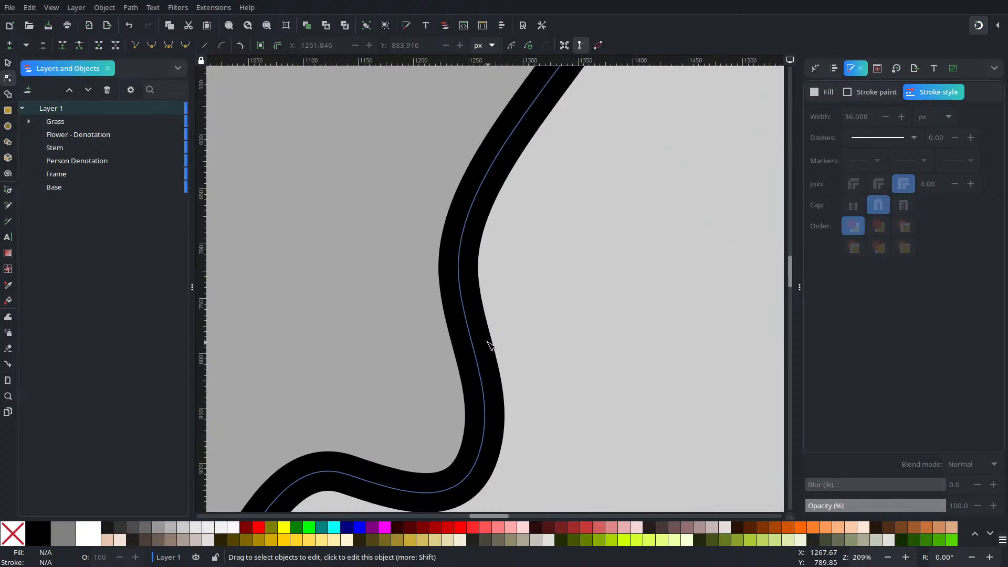
left_click_drag(538, 360, 544, 371)
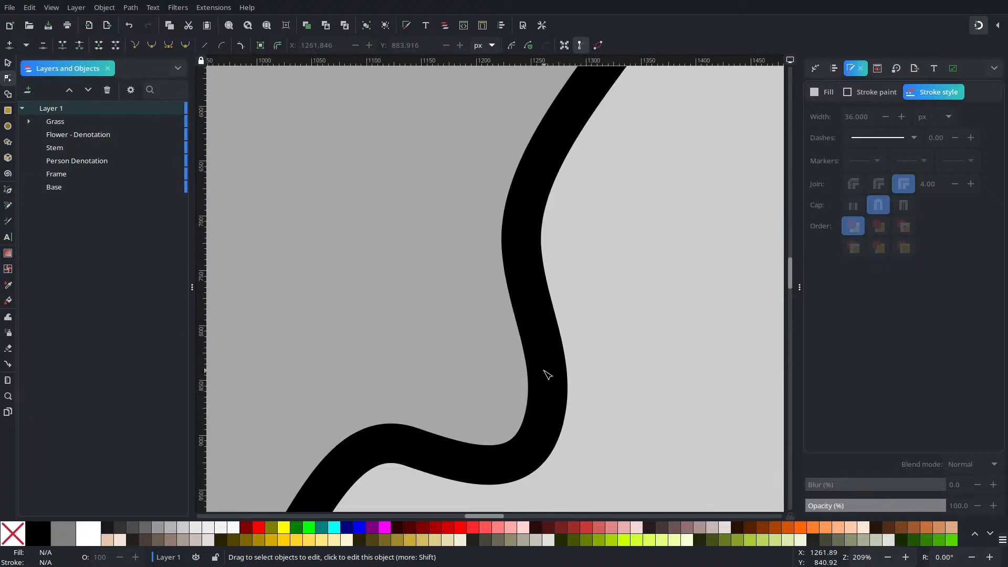
left_click(537, 442)
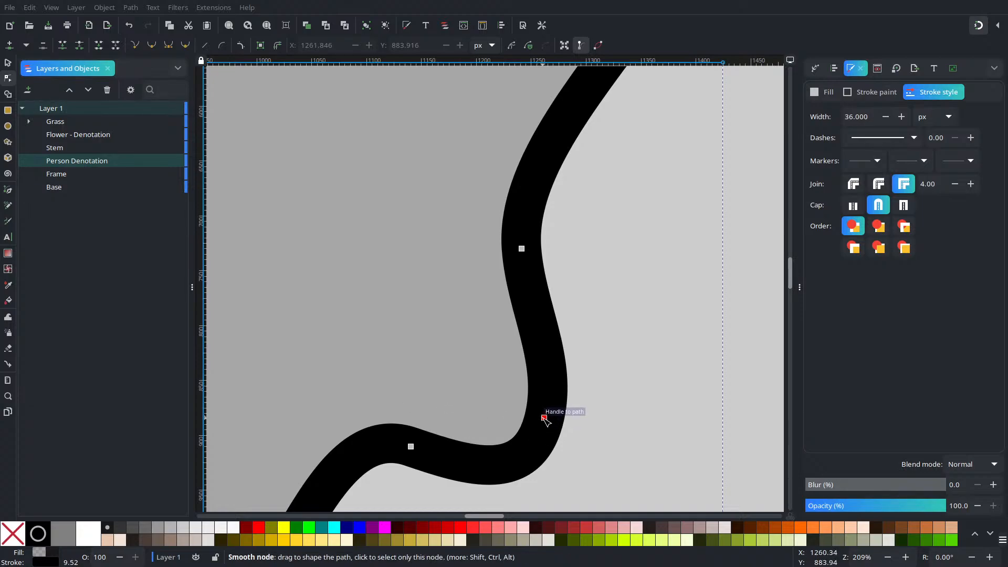
mouse_move(544, 418)
left_mouse_down()
mouse_move(535, 398)
mouse_move(519, 403)
left_mouse_up()
mouse_move(525, 351)
left_mouse_down()
mouse_move(512, 411)
mouse_move(518, 348)
left_mouse_up()
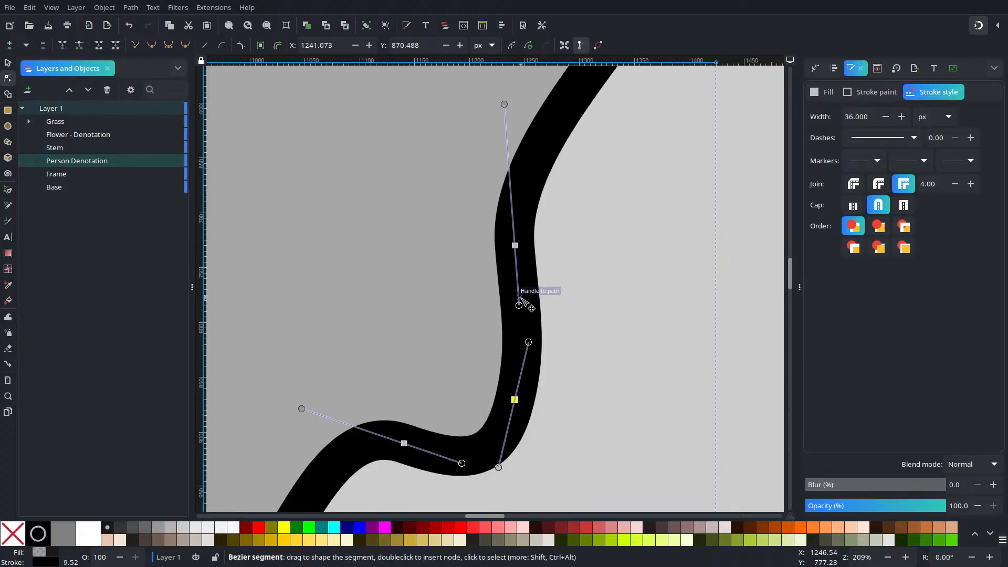
Step: Shorten the lower handle of the node above the chin and align it vertically to refine the curve
left_click_drag(519, 304, 516, 279)
left_click_drag(567, 236, 554, 308)
left_click_drag(540, 374, 541, 246)
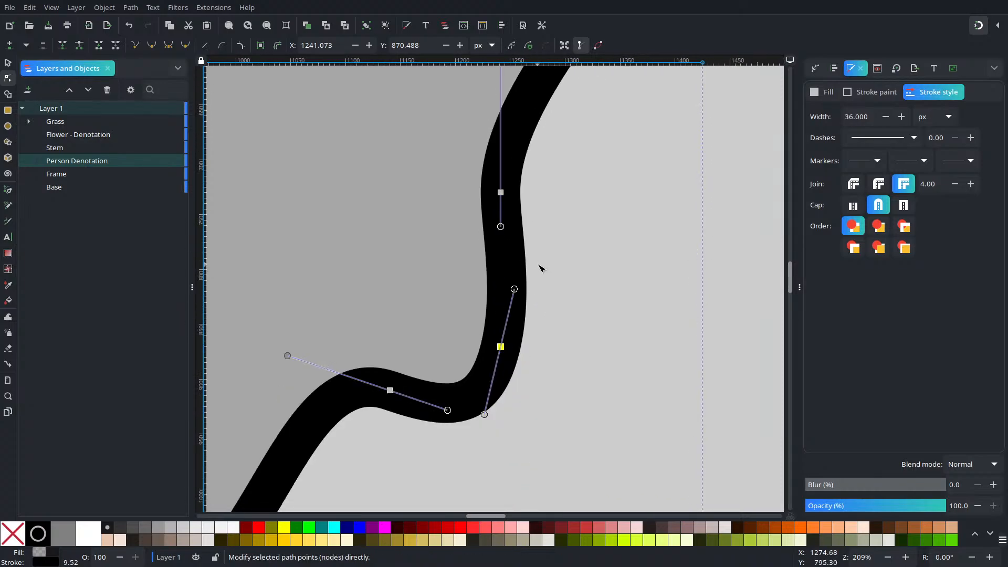
Step: Move the Person Denotation path's lowest node to about X 782, Y 1165 px and its leftmost node to about X 395, Y 696 px
scroll(541, 273, "down", 4)
scroll(541, 282, "up", 2)
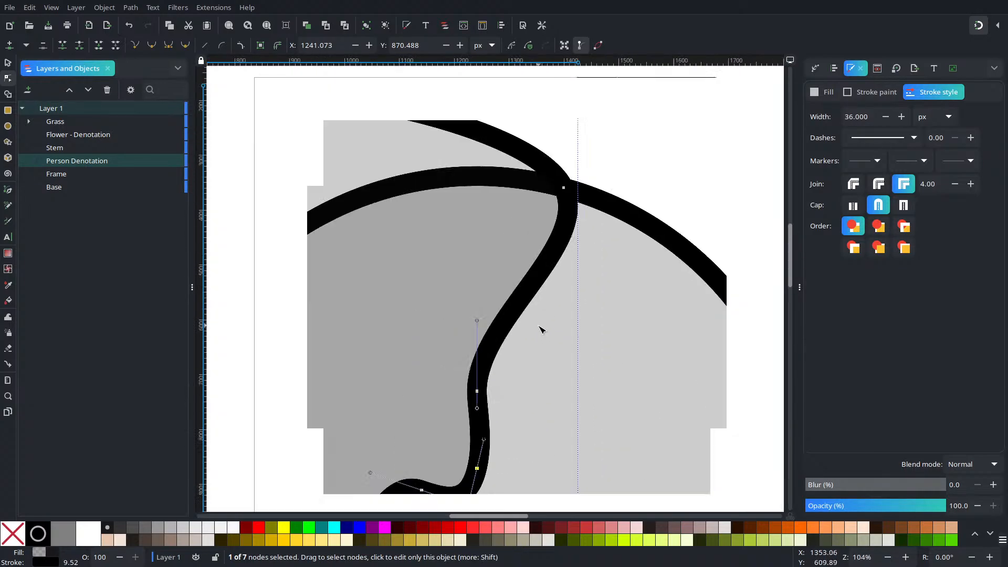
scroll(541, 329, "down", 1)
mouse_move(557, 229)
left_mouse_down()
mouse_move(547, 221)
mouse_move(556, 206)
mouse_move(557, 224)
mouse_move(545, 215)
left_mouse_up()
scroll(526, 332, "down", 6)
scroll(526, 333, "left", 2)
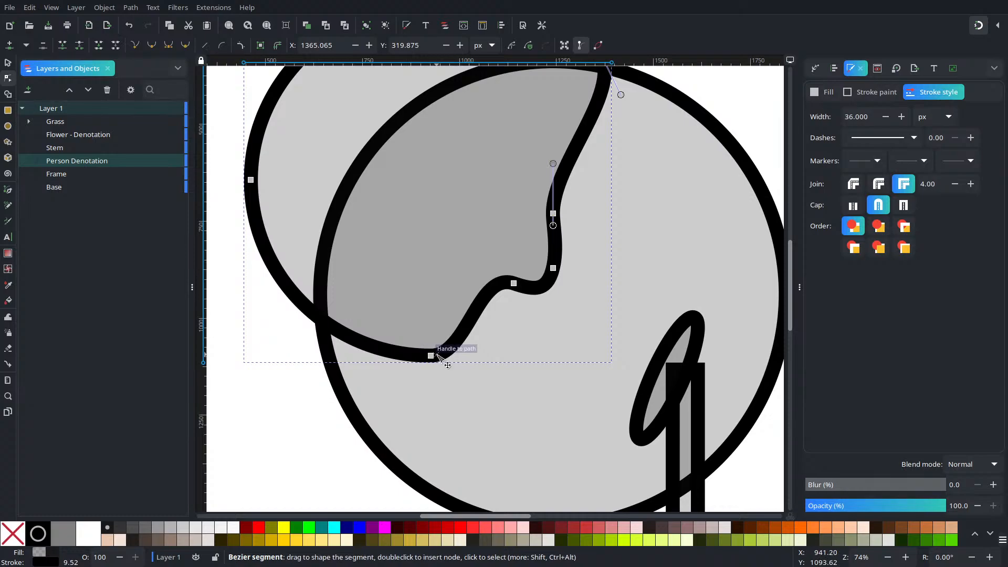
left_click_drag(433, 356, 376, 384)
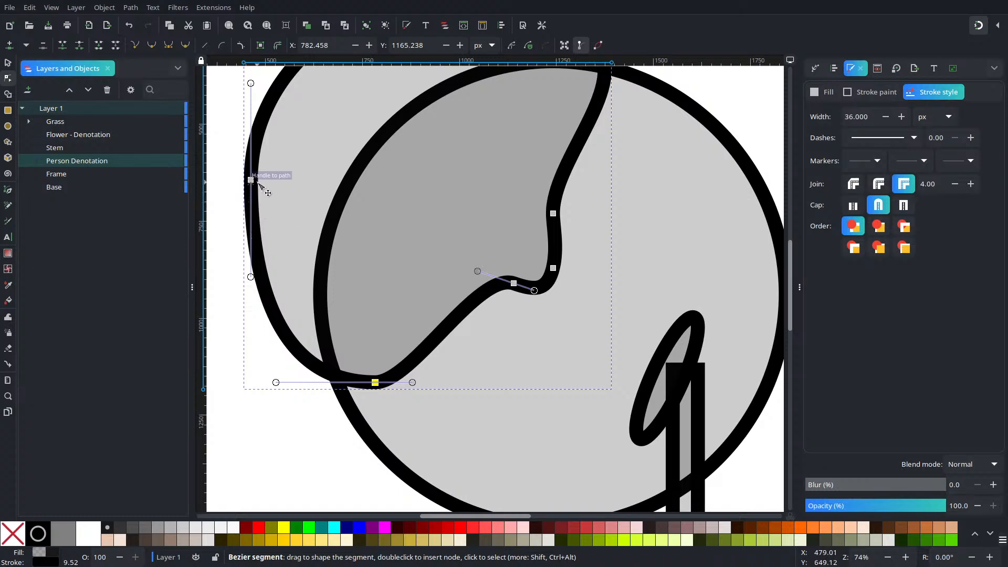
left_click_drag(251, 179, 224, 200)
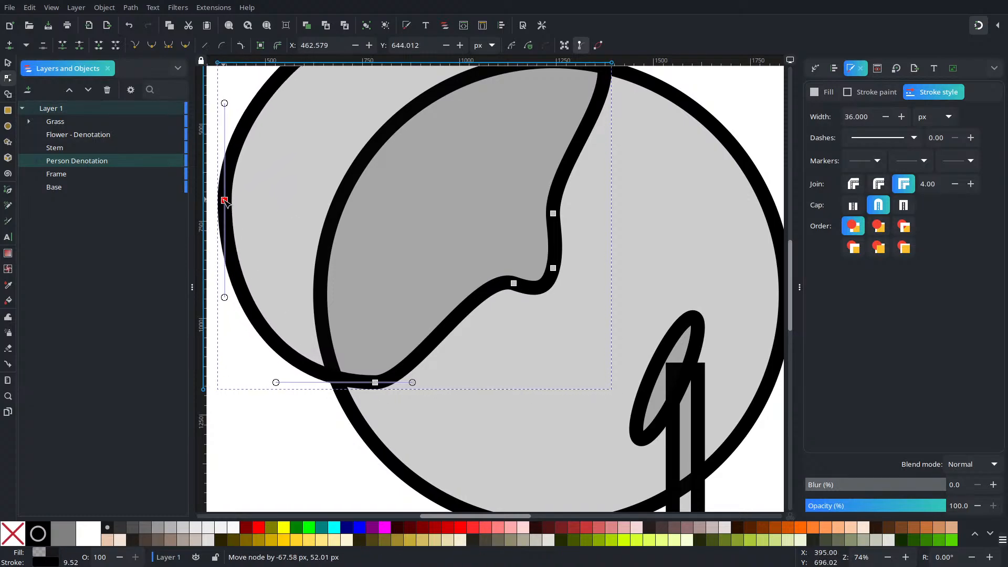
Step: Insert three nodes on the slanted lower face edge and pull the middle one inward to about X 904, Y 1029 px to form a mouth notch
double_click(436, 338)
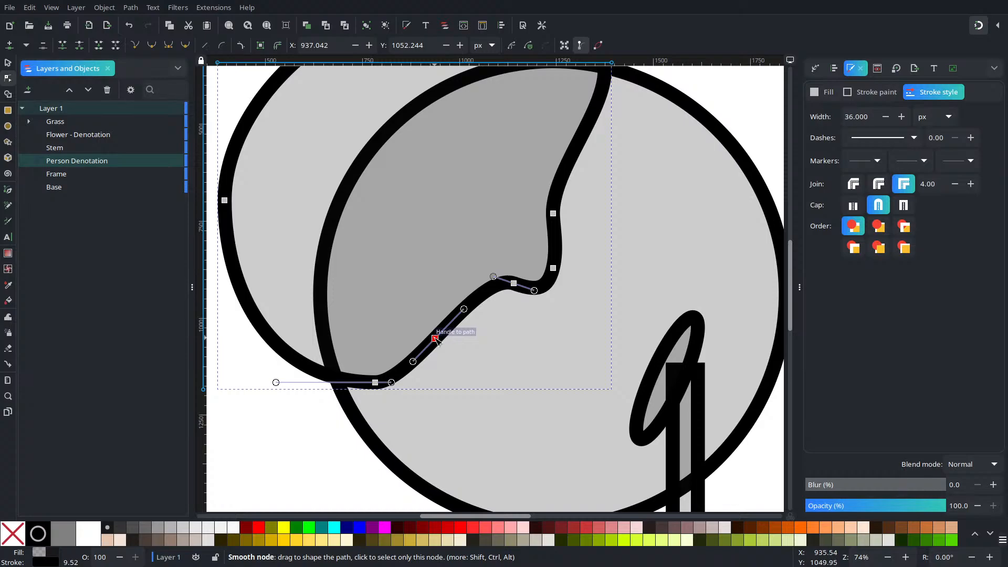
scroll(462, 366, "up", 4)
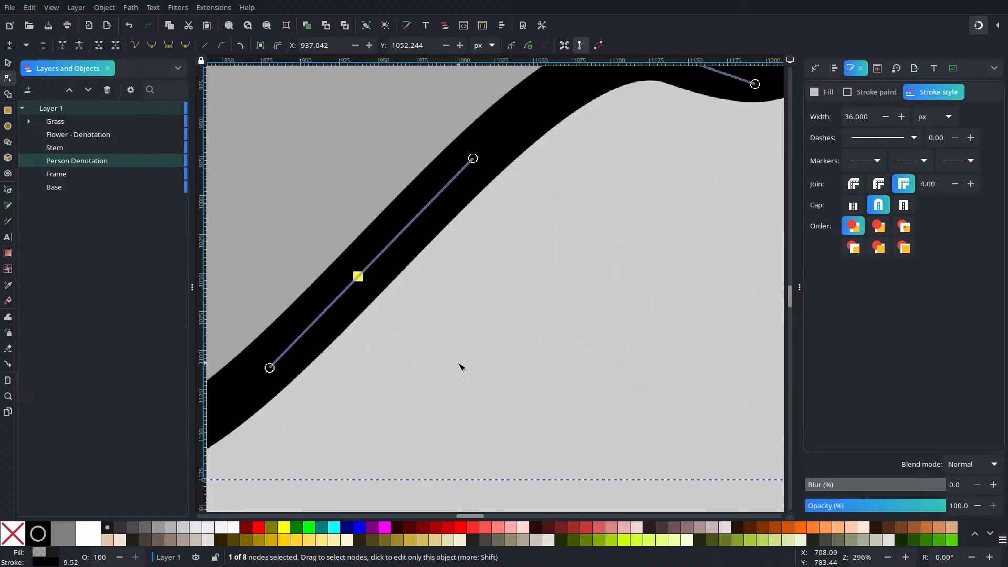
scroll(426, 338, "up", 1)
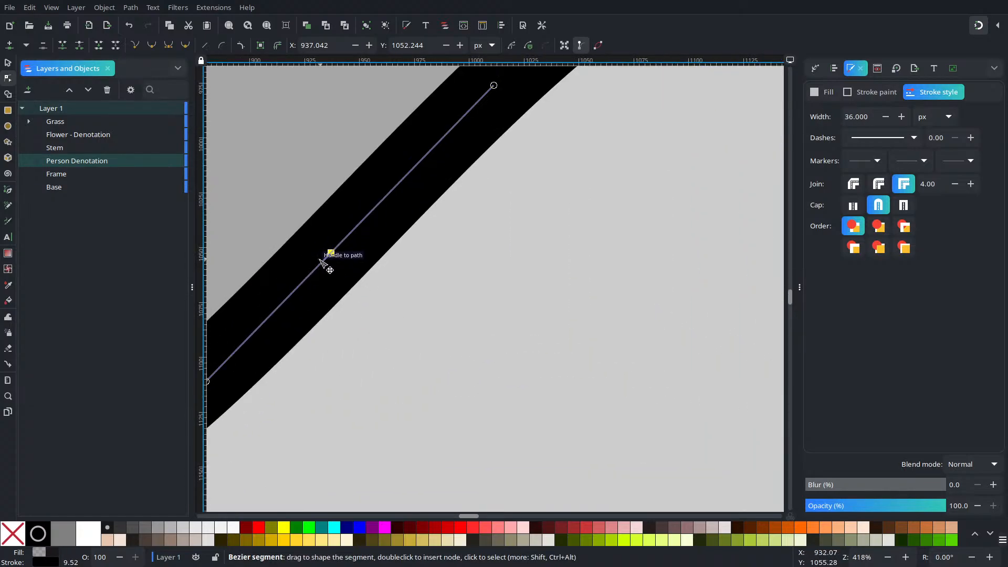
double_click(294, 291)
double_click(377, 206)
mouse_move(334, 257)
left_mouse_down()
mouse_move(345, 240)
mouse_move(323, 224)
mouse_move(260, 207)
left_mouse_up()
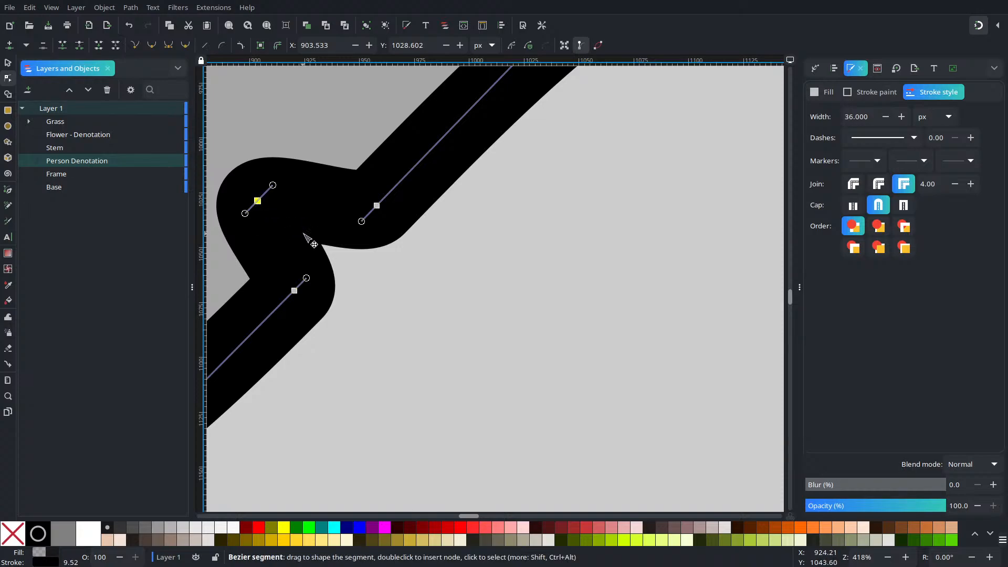
Step: Deepen the mouth notch by moving its inner node to about X 851, Y 990 px, then refine its curve and deselect the path
scroll(332, 213, "down", 6)
scroll(531, 374, "up", 3)
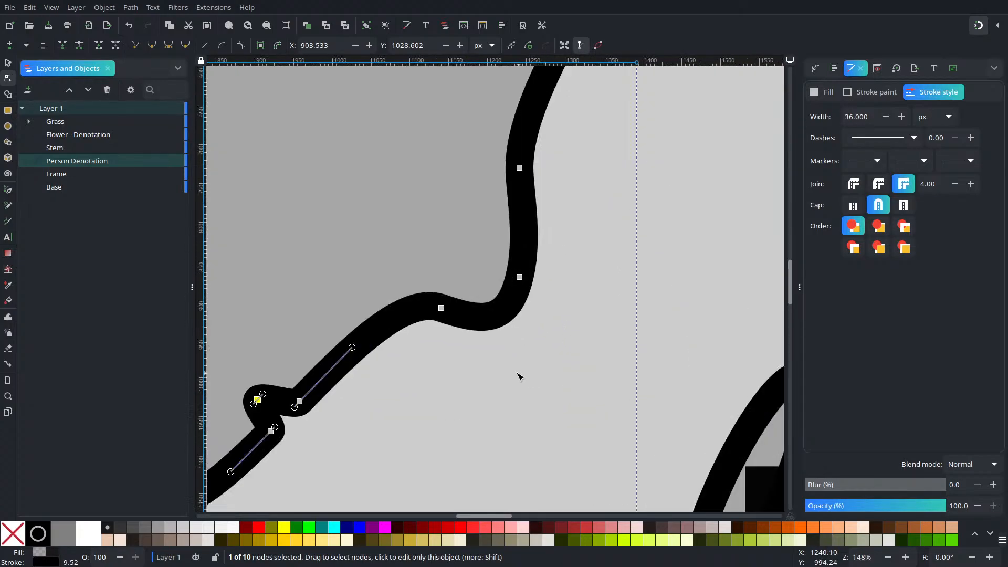
left_click_drag(257, 400, 224, 385)
scroll(292, 400, "down", 2)
mouse_move(293, 401)
left_mouse_down()
mouse_move(334, 430)
mouse_move(375, 437)
mouse_move(327, 420)
mouse_move(333, 410)
mouse_move(318, 420)
left_mouse_up()
scroll(377, 436, "up", 1)
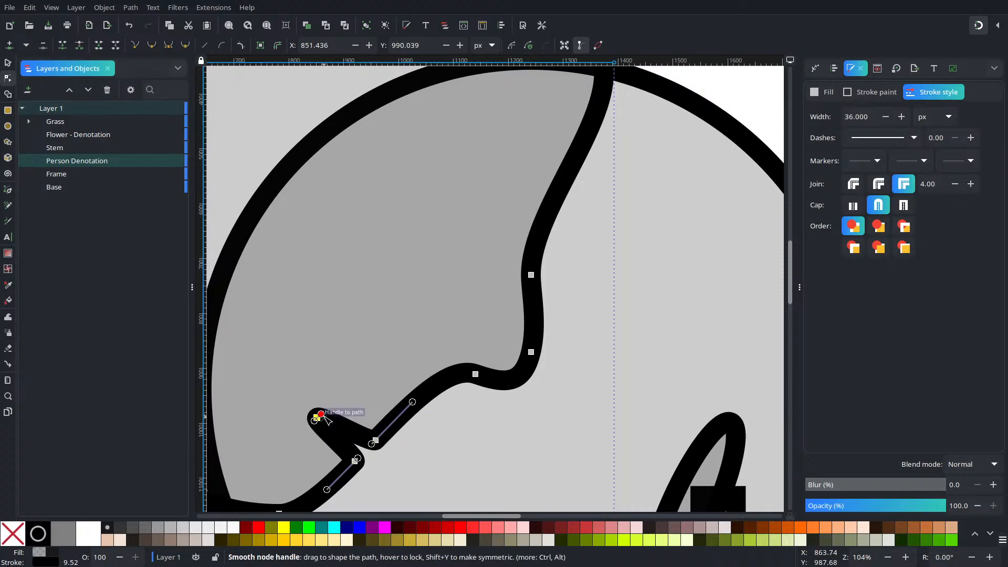
left_click_drag(321, 415, 337, 446)
left_click(565, 365)
key("Escape")
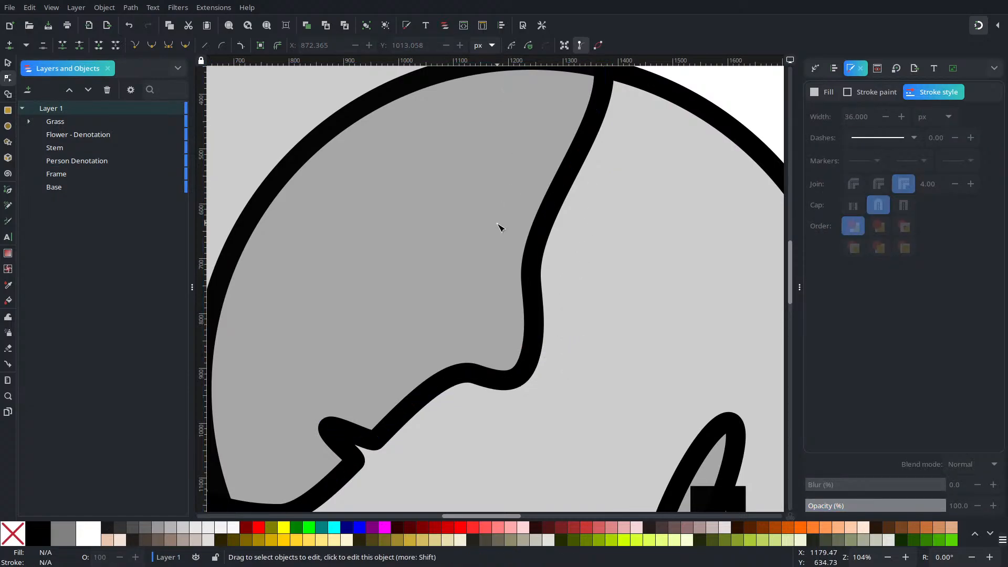
Step: Select the Person Denotation's lower-left segment and angle the bottom node's long handle downward to round the curve below the mouth
scroll(469, 344, "down", 3)
scroll(472, 333, "up", 3)
scroll(473, 334, "down", 3)
scroll(475, 328, "up", 1)
scroll(475, 327, "down", 1)
scroll(493, 323, "up", 3)
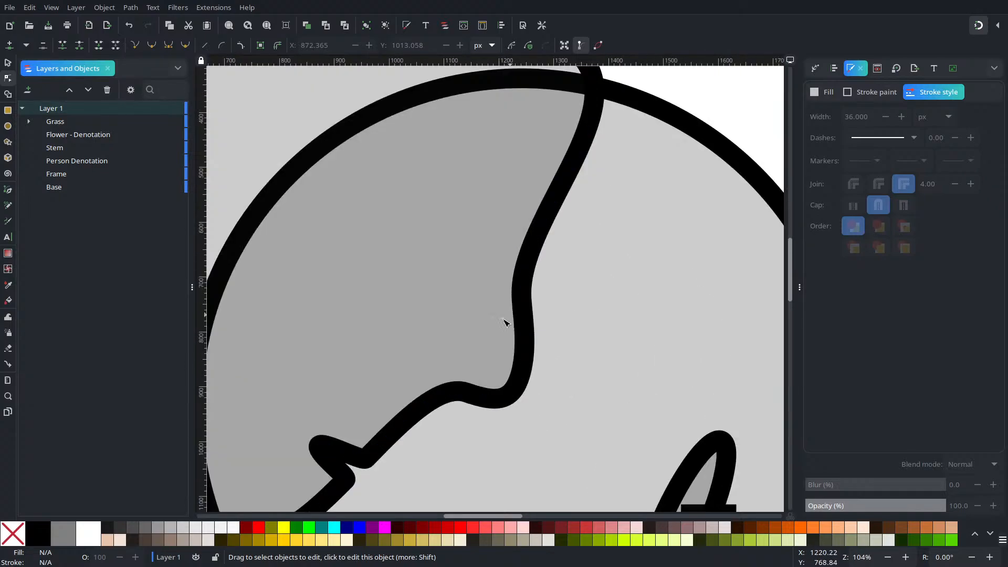
left_click_drag(355, 427, 465, 289)
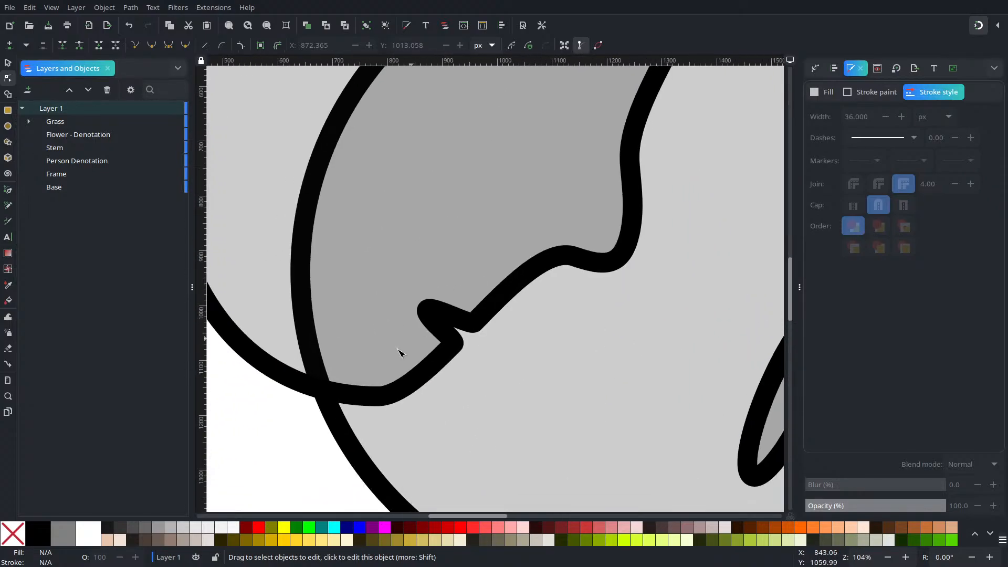
left_click(369, 403)
left_click(367, 396)
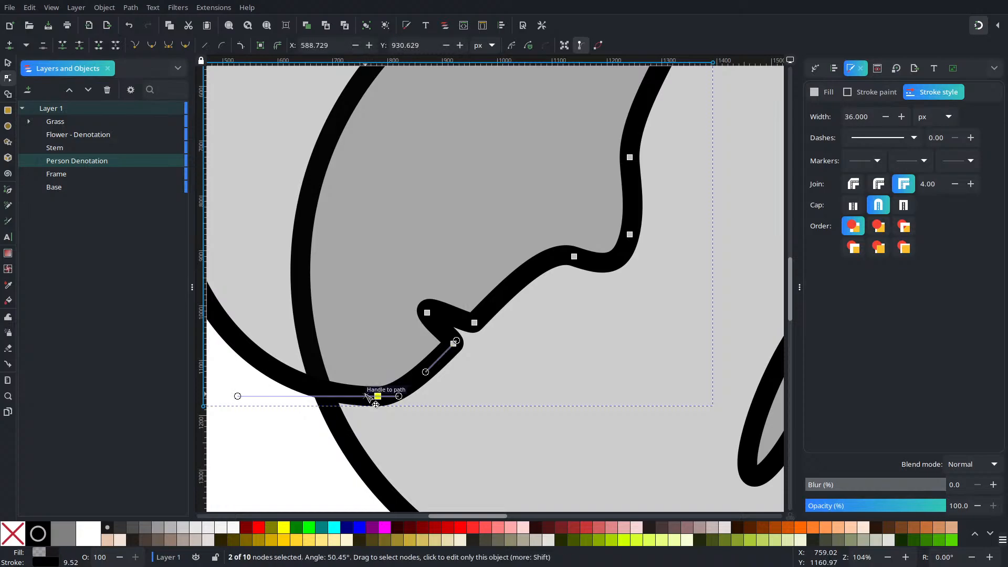
left_click_drag(237, 397, 228, 436)
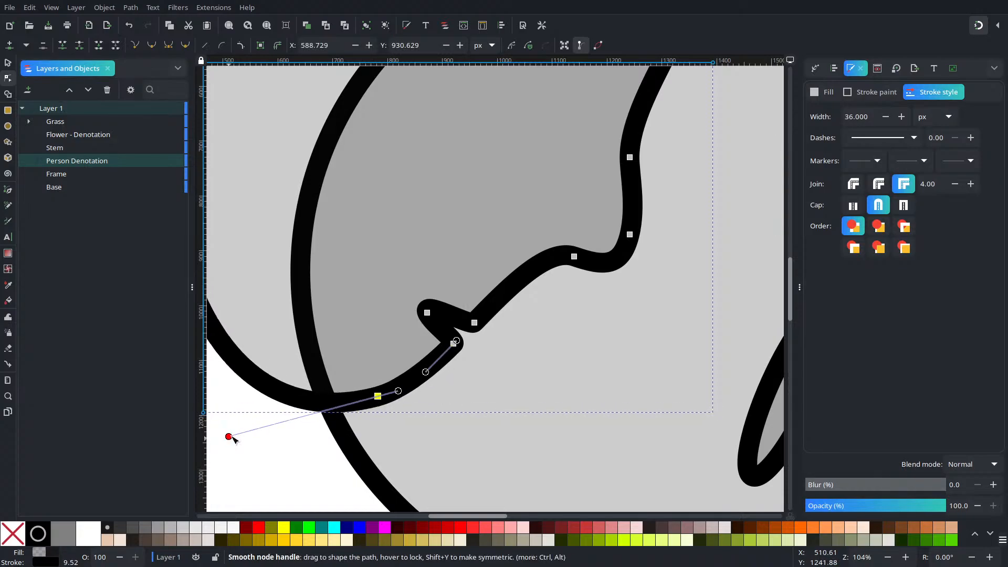
Step: Raise the head's top node to about X 976, Y 70 px and lift the adjoining handles to enlarge the forehead curve, then deselect the path
key("minus")
key("minus")
key("minus")
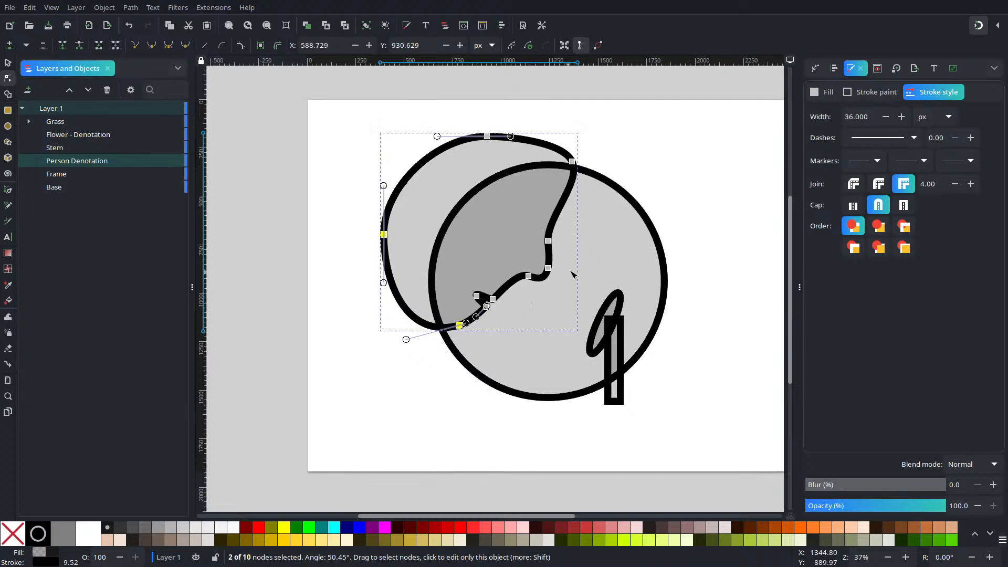
scroll(570, 286, "up", 5)
scroll(570, 286, "right", 3)
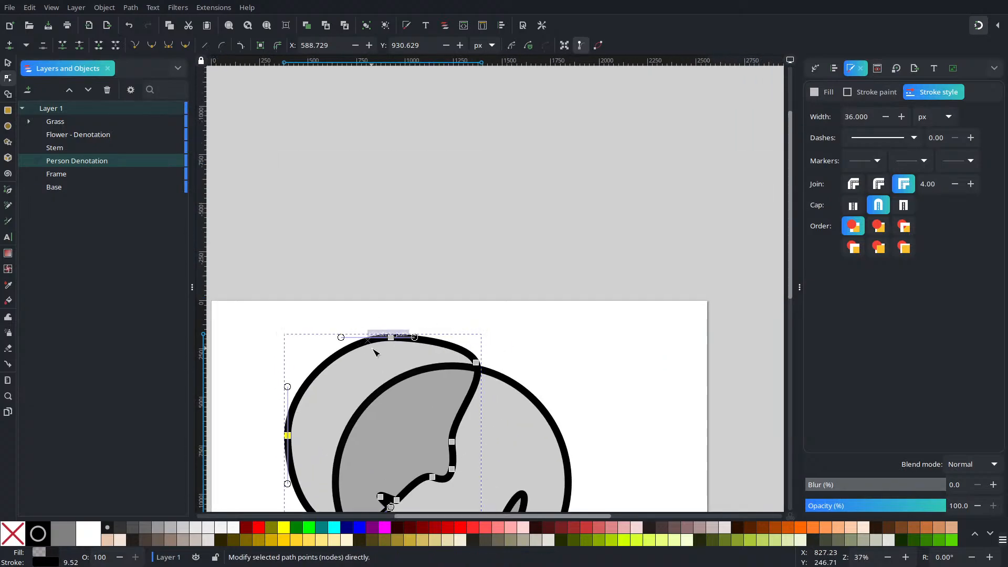
left_click_drag(391, 333, 450, 326)
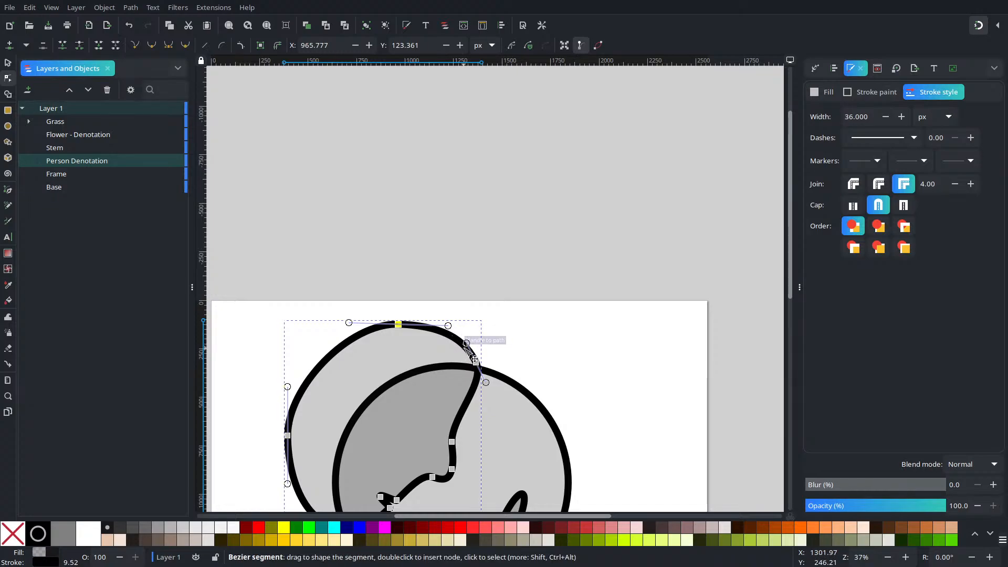
left_click_drag(467, 344, 470, 320)
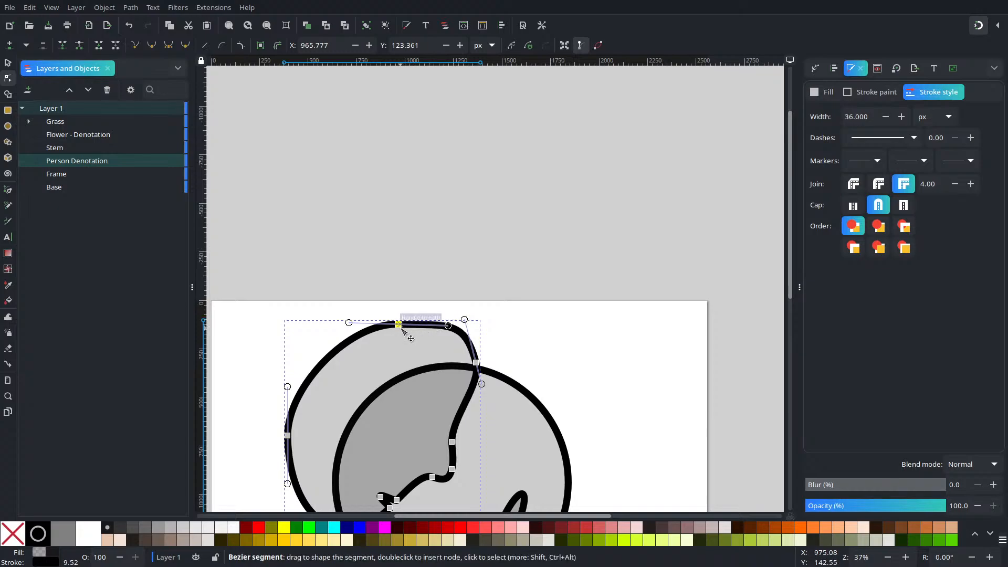
left_click_drag(399, 325, 436, 301)
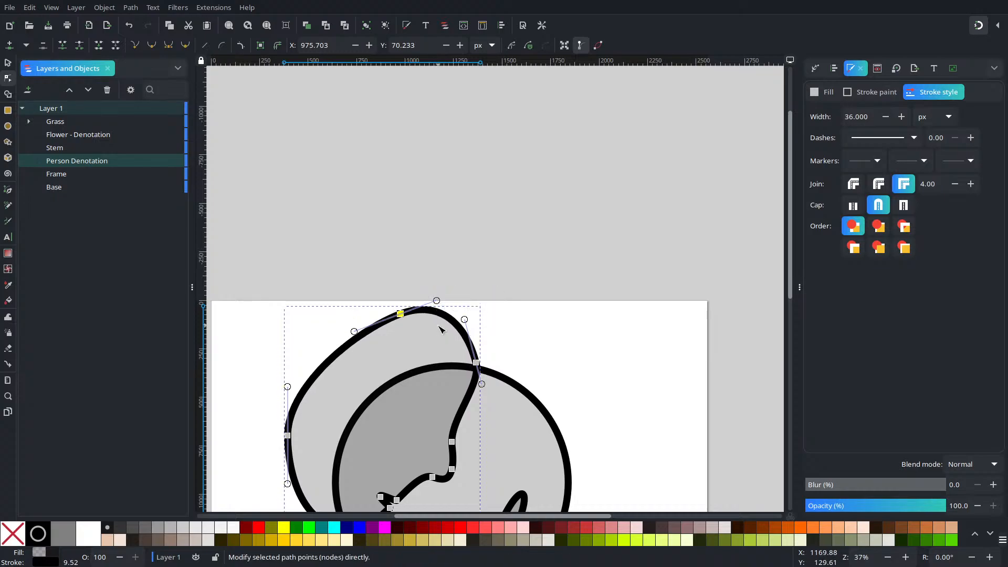
scroll(441, 462, "down", 2)
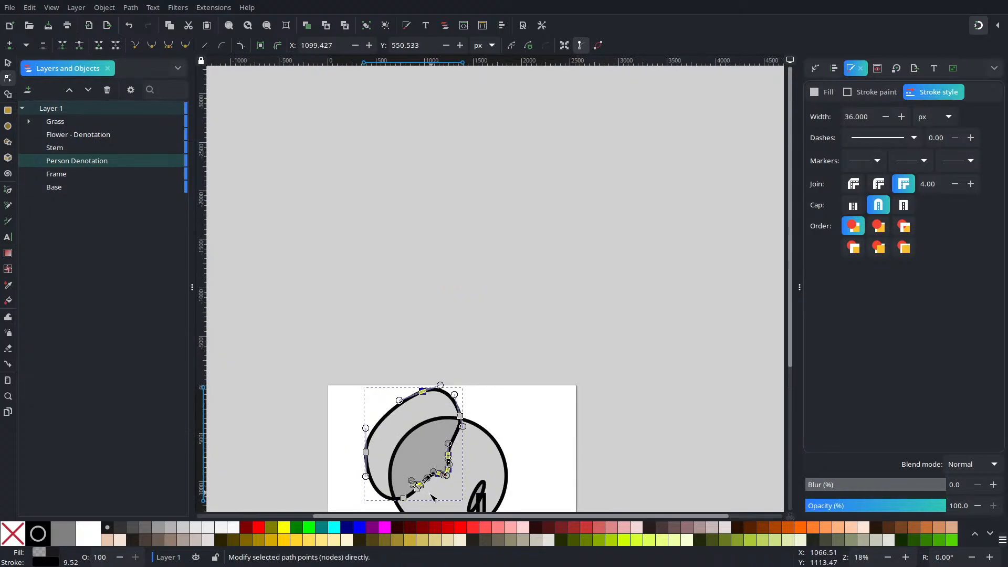
key("Escape")
key("Escape")
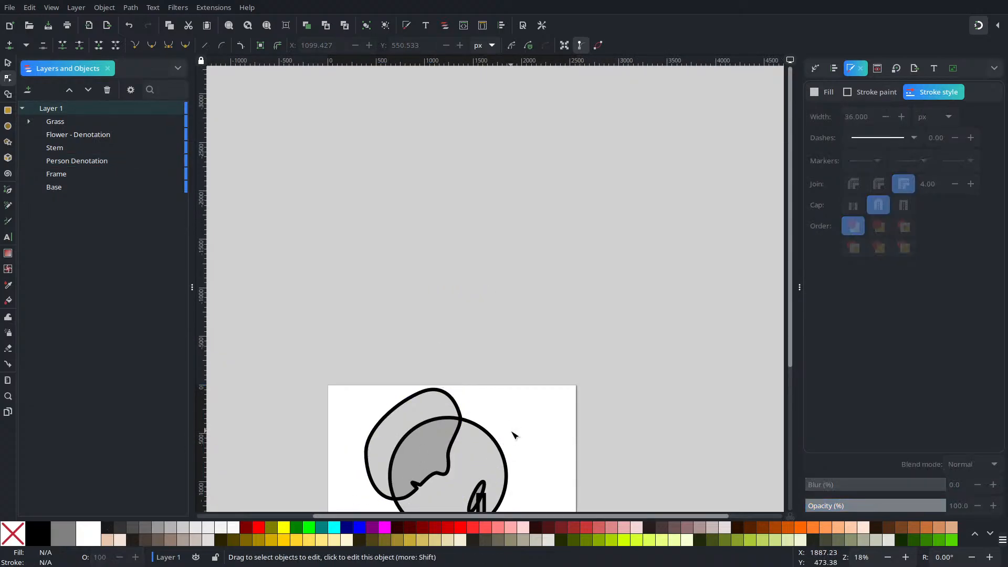
Step: Move the node under the nose to about X 1086, Y 866, the nose tip to X 1211, Y 871, and the bridge node to X 1220, Y 722 px
scroll(508, 442, "up", 3)
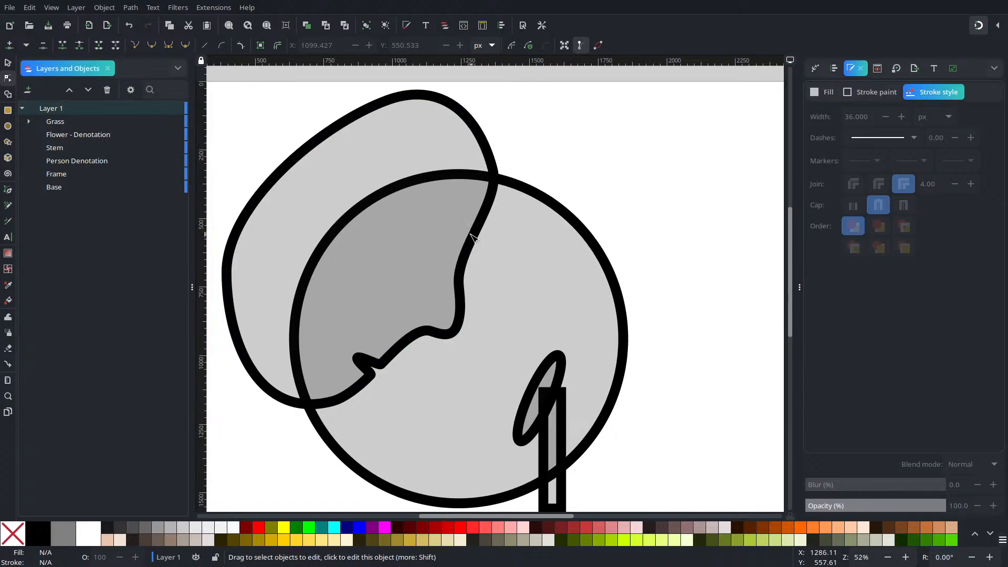
scroll(461, 268, "up", 4)
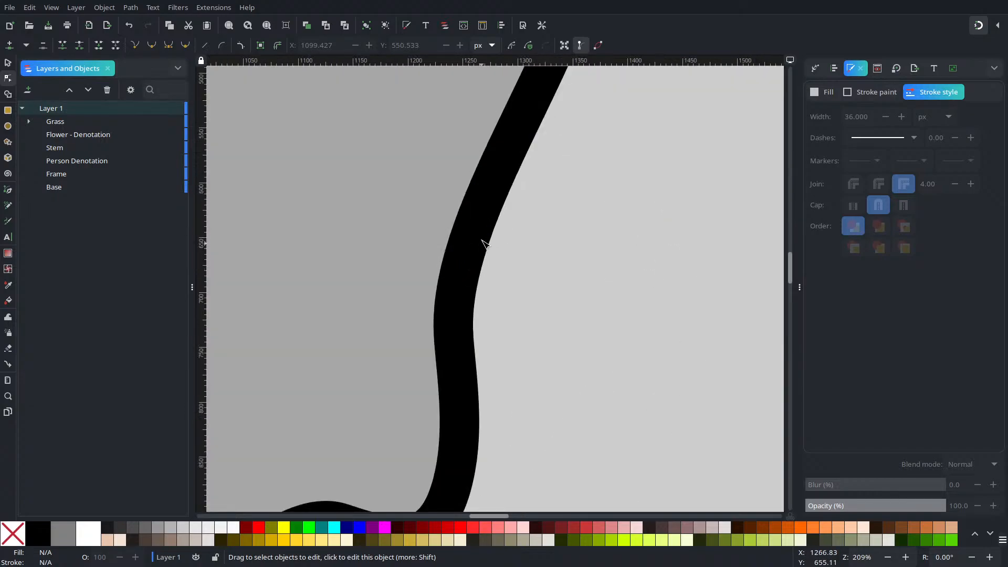
scroll(479, 253, "down", 4)
scroll(478, 255, "up", 2)
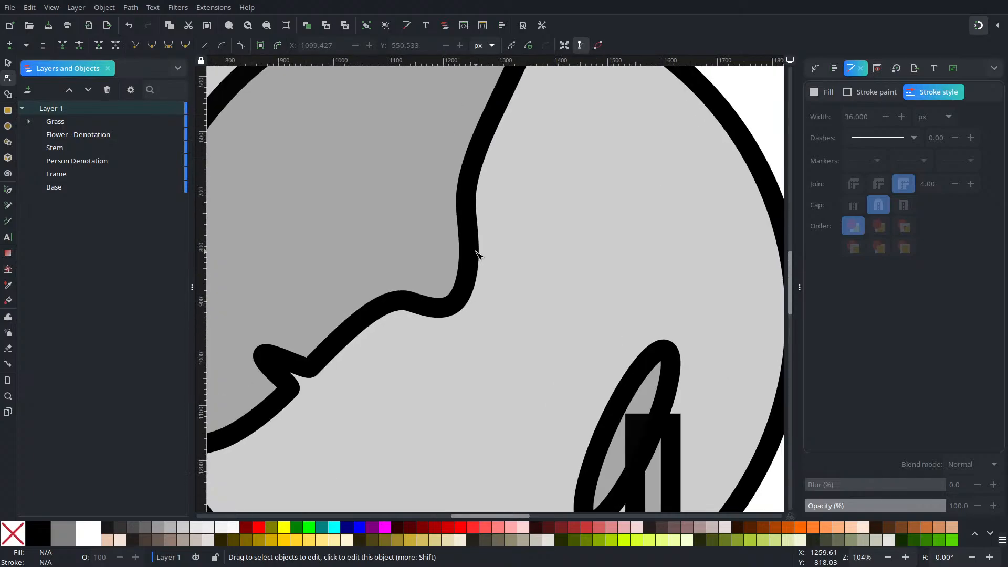
left_click(411, 309)
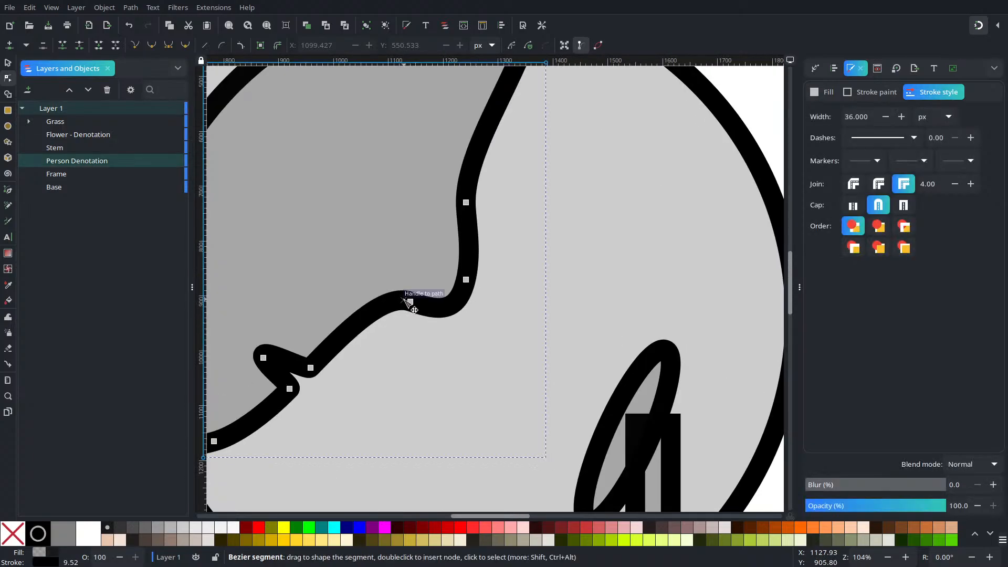
left_click_drag(413, 302, 386, 281)
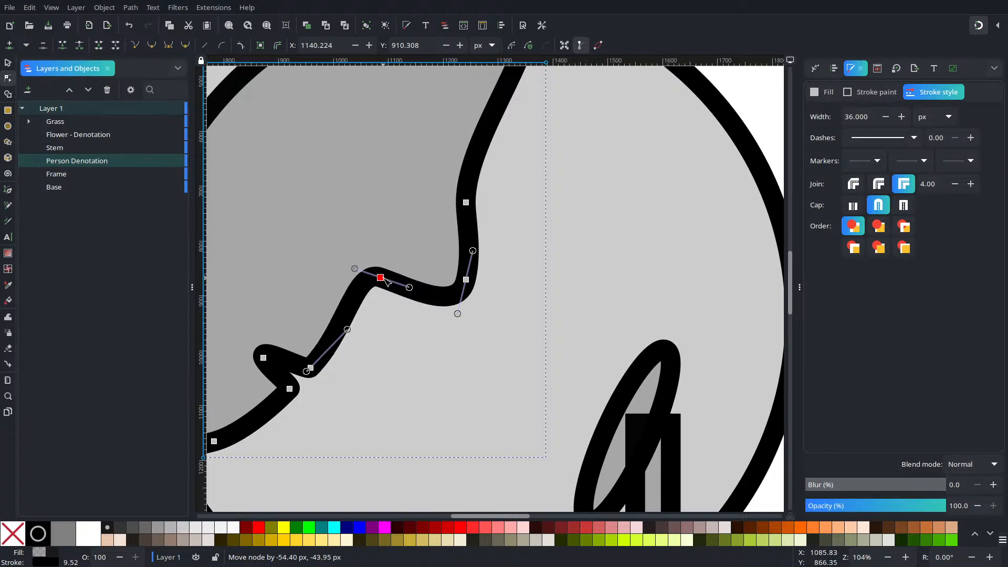
left_click_drag(467, 281, 451, 283)
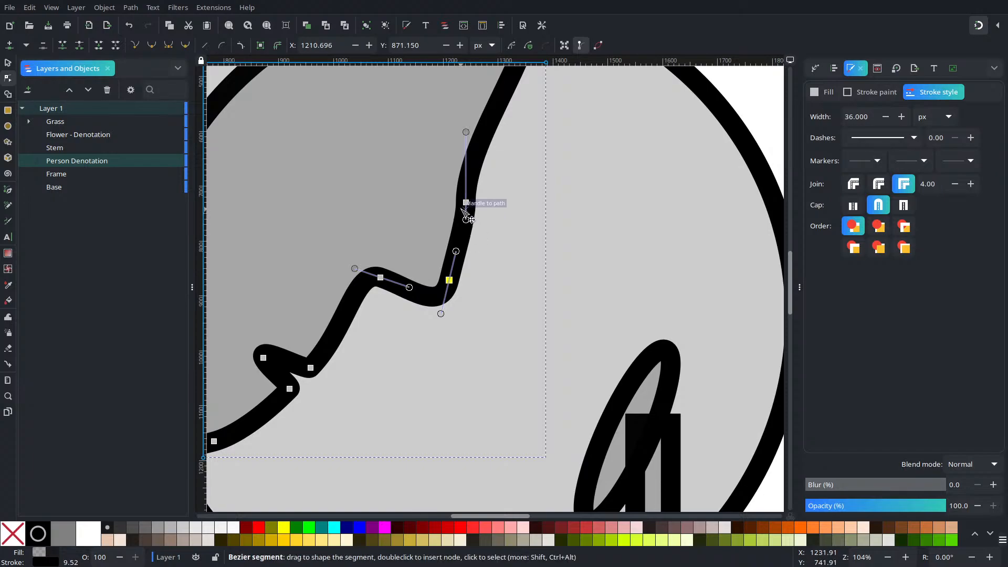
left_click_drag(466, 205, 457, 199)
Step: Move the forehead node where the head outline crosses the Frame circle outward to about X 1452, Y 336 px
scroll(515, 362, "up", 10)
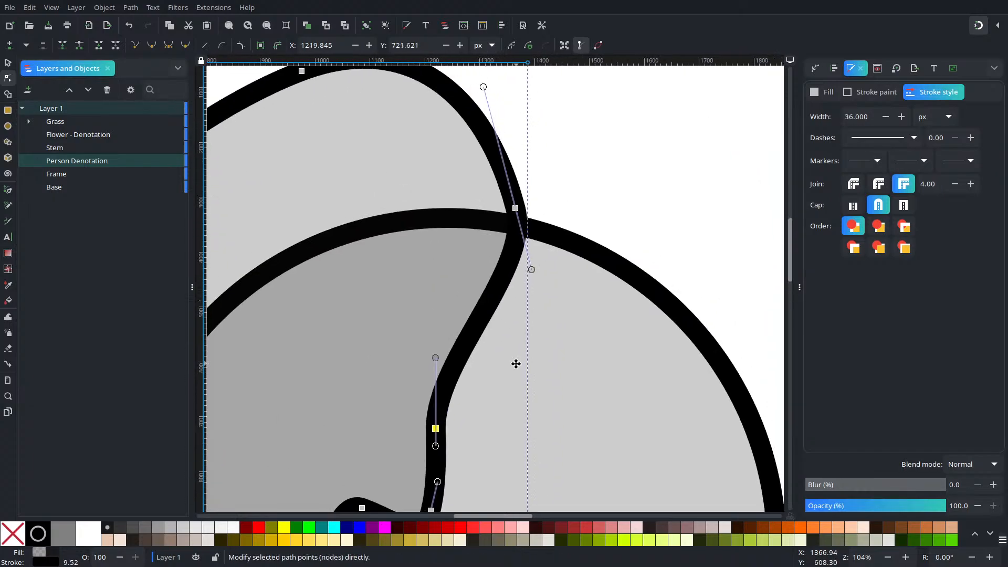
left_click_drag(517, 209, 564, 216)
scroll(501, 321, "down", 4)
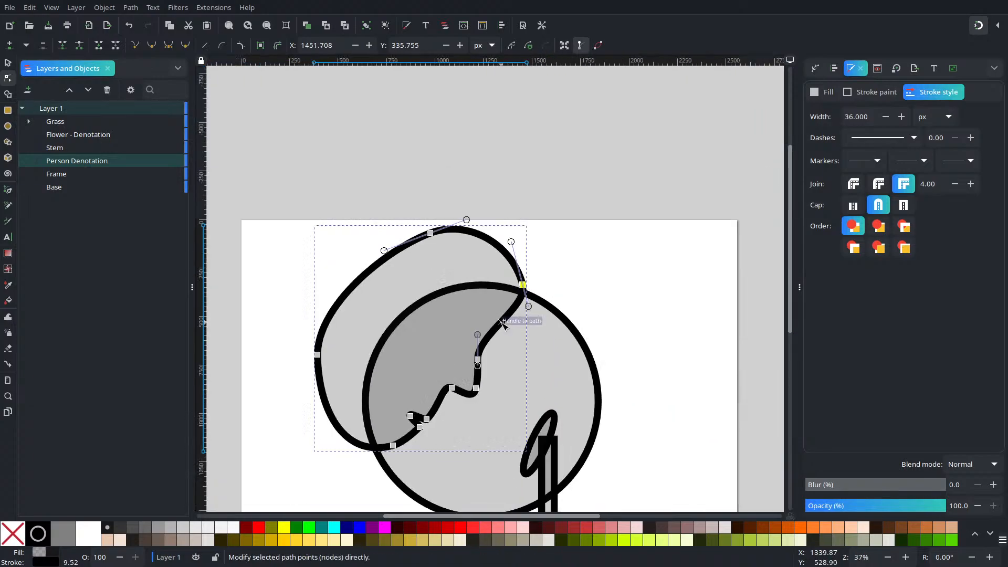
scroll(503, 325, "up", 1)
left_click(651, 249)
Step: Move the node under the nose to about X 1031, Y 938 px, shift the nose tip and bridge nodes down to about X 1176 px, and deselect
left_click_drag(451, 385, 441, 399)
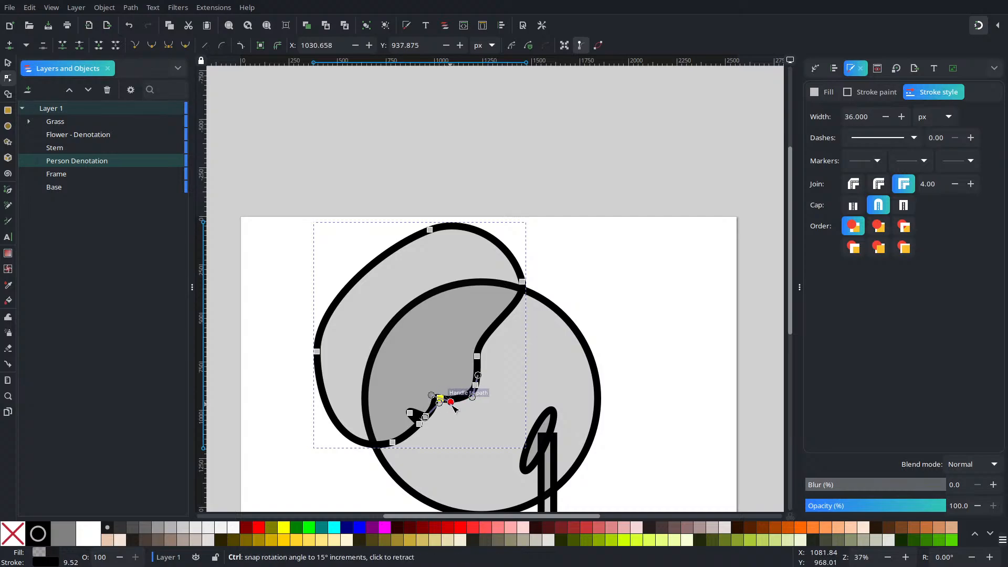
scroll(439, 400, "up", 4)
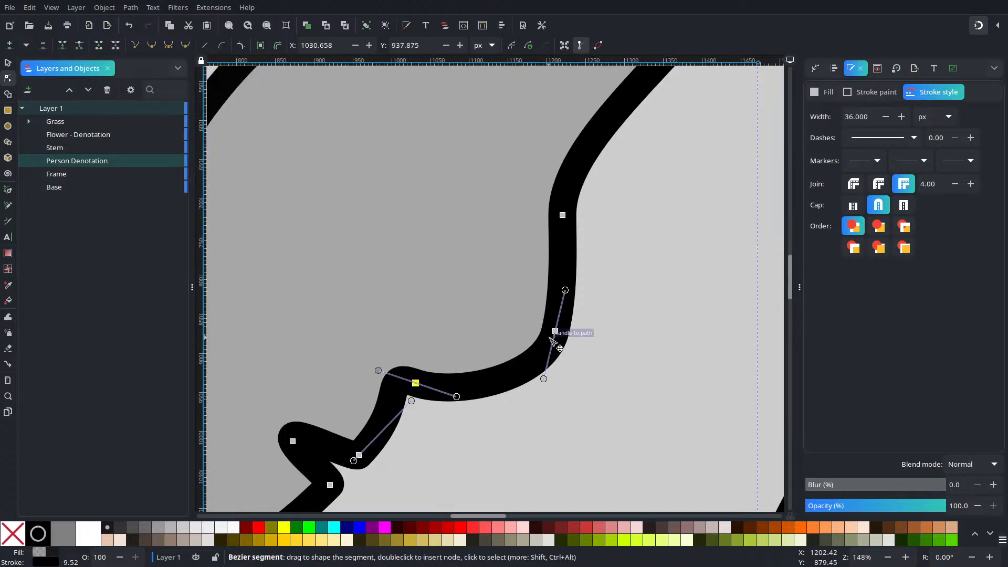
left_click_drag(551, 338, 527, 380)
left_click_drag(562, 217, 530, 274)
scroll(536, 268, "down", 4)
key("Tab")
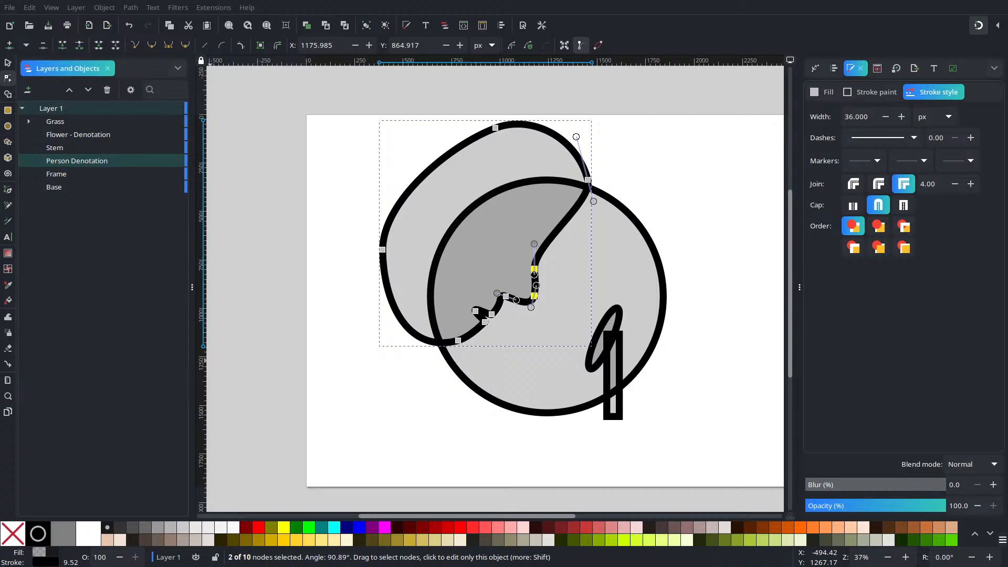
left_click(692, 109)
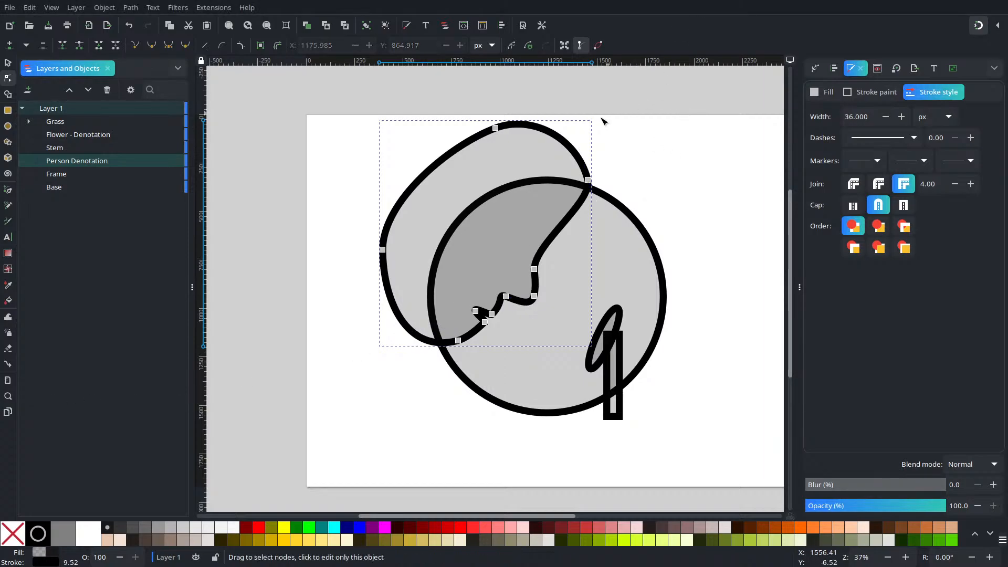
left_click(740, 107)
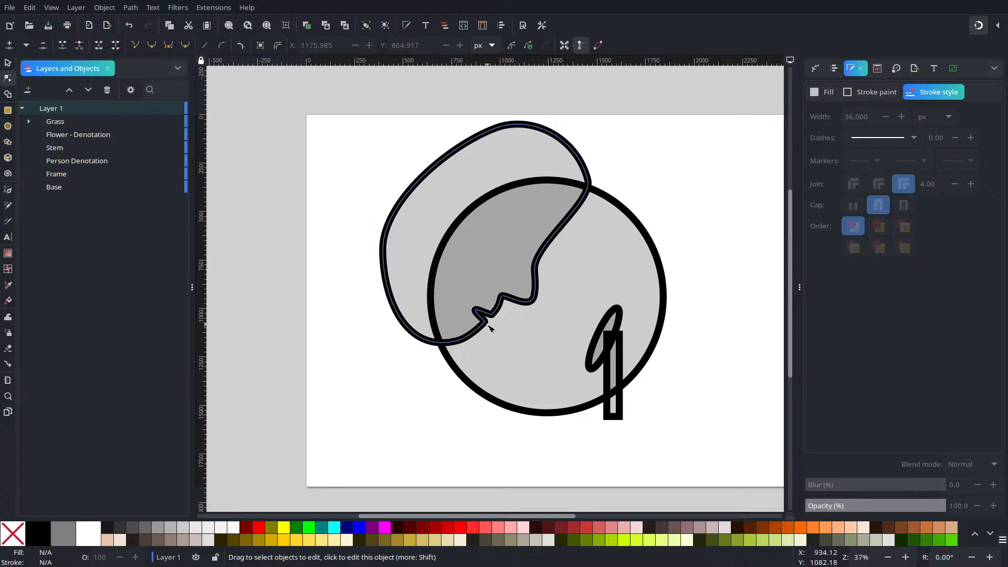
scroll(550, 311, "up", 4)
scroll(499, 283, "down", 4)
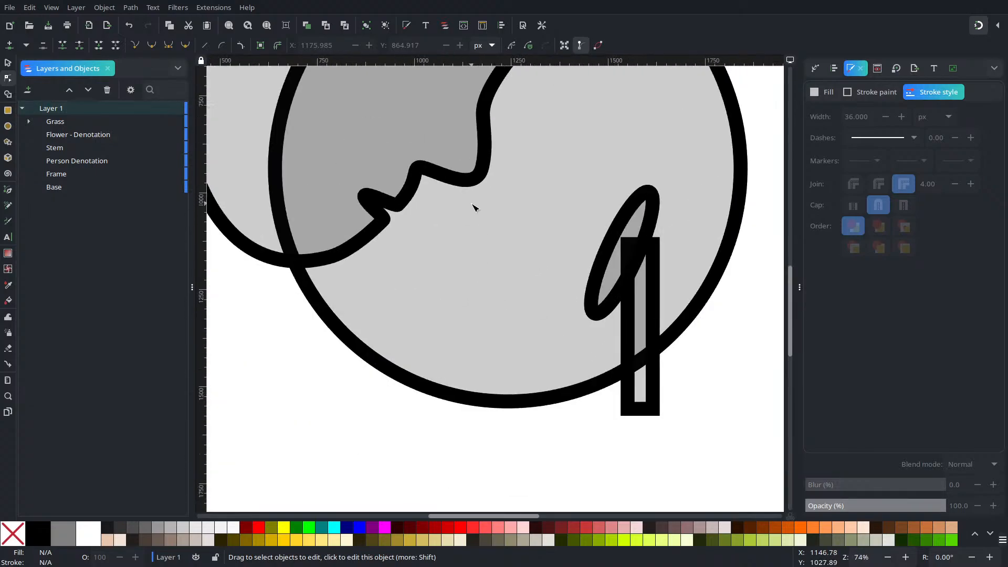
Step: Select the Person Denotation path and move its nose tip node inward to about X 1150, Y 923 px
scroll(556, 405, "up", 2)
scroll(546, 336, "down", 3)
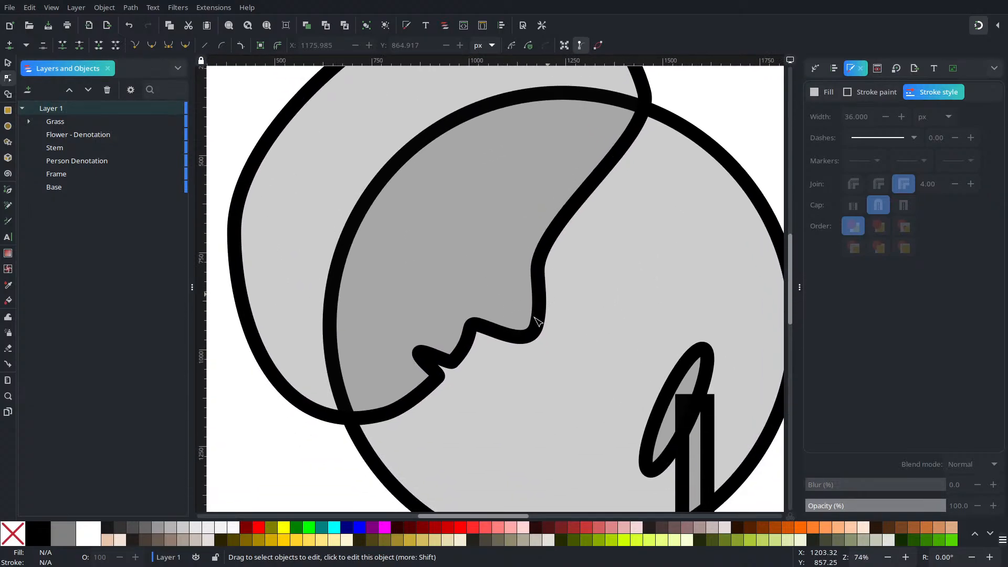
scroll(536, 323, "right", 2)
left_click(508, 385)
scroll(516, 379, "up", 5)
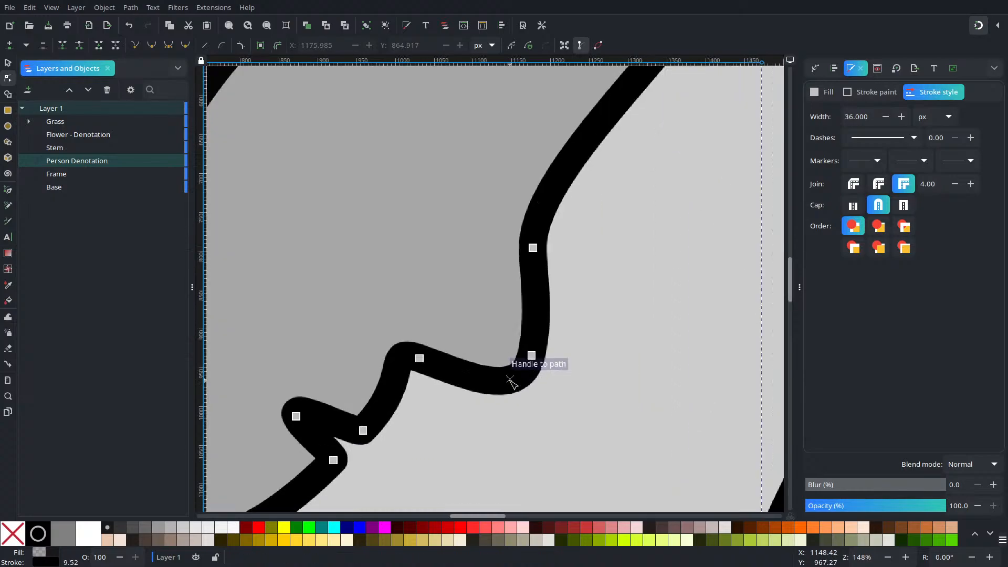
scroll(516, 362, "down", 2)
mouse_move(541, 342)
left_mouse_down()
mouse_move(509, 329)
mouse_move(518, 311)
mouse_move(517, 334)
left_mouse_up()
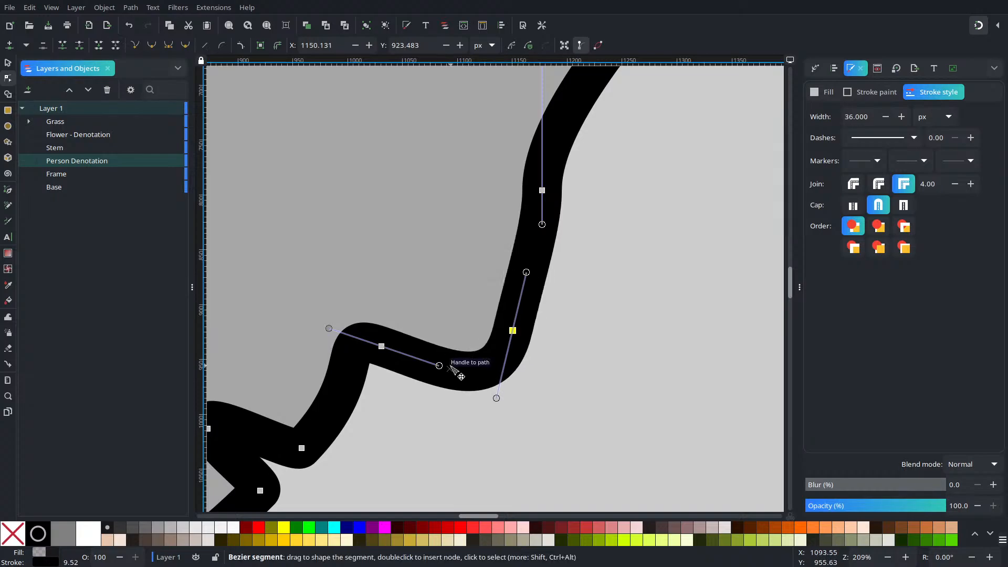
Step: Insert a node under the nose at about X 1069, Y 910 px, and reshape the curve below it with the upper-lip node at X 1026, Y 960 px
double_click(426, 370)
left_click_drag(426, 367, 424, 316)
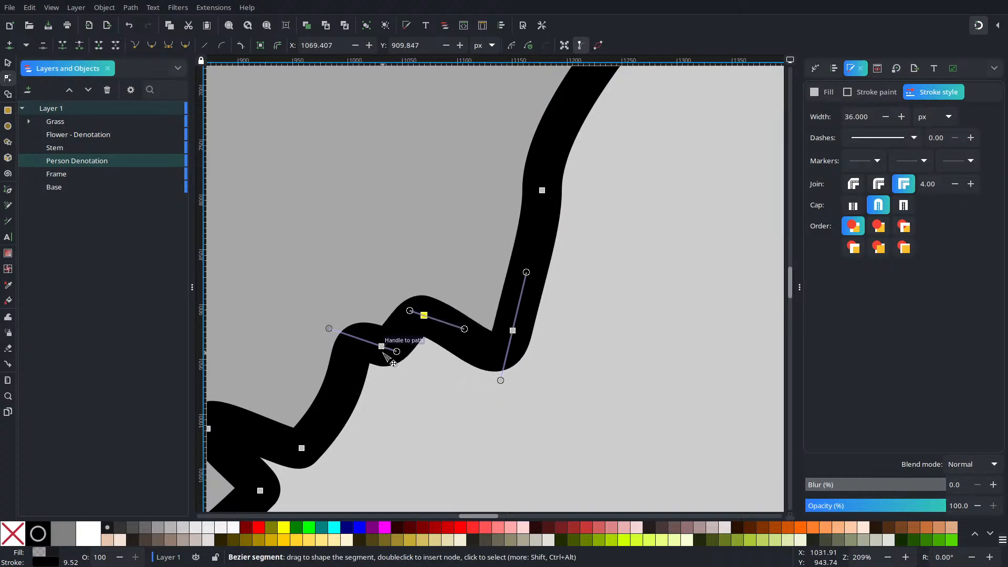
left_click_drag(329, 329, 342, 409)
left_click_drag(381, 347, 376, 371)
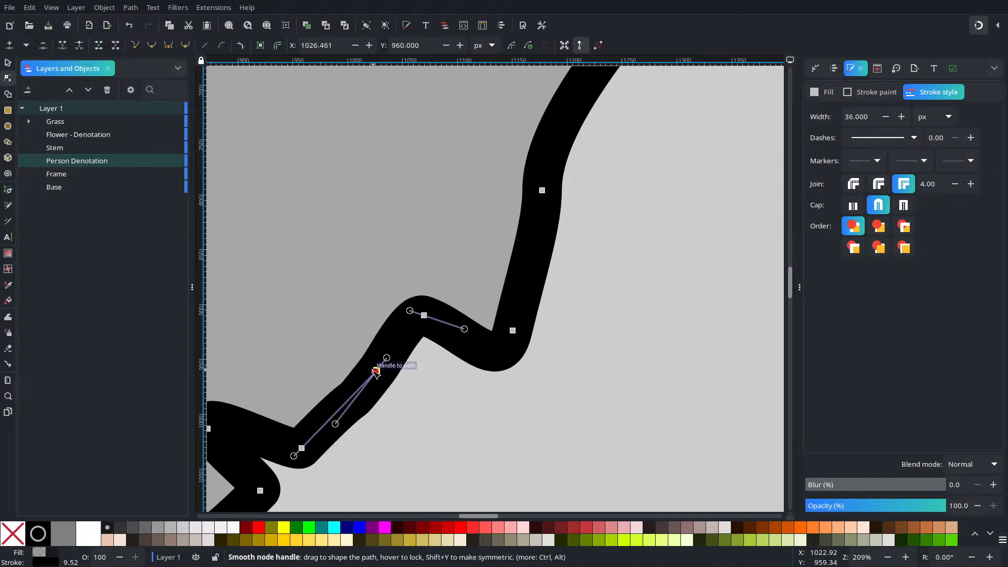
mouse_move(337, 423)
left_mouse_down()
mouse_move(364, 389)
mouse_move(353, 387)
mouse_move(349, 410)
left_mouse_up()
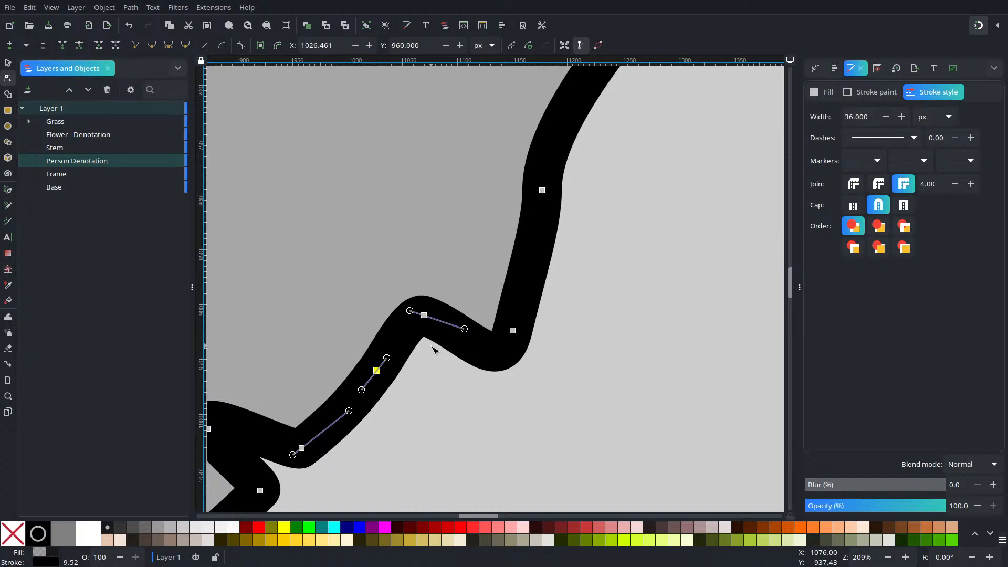
Step: Move the nose bridge node to about X 1186, Y 799 px and tilt its handles along the slope of the nose
scroll(598, 216, "down", 3)
scroll(551, 253, "up", 2)
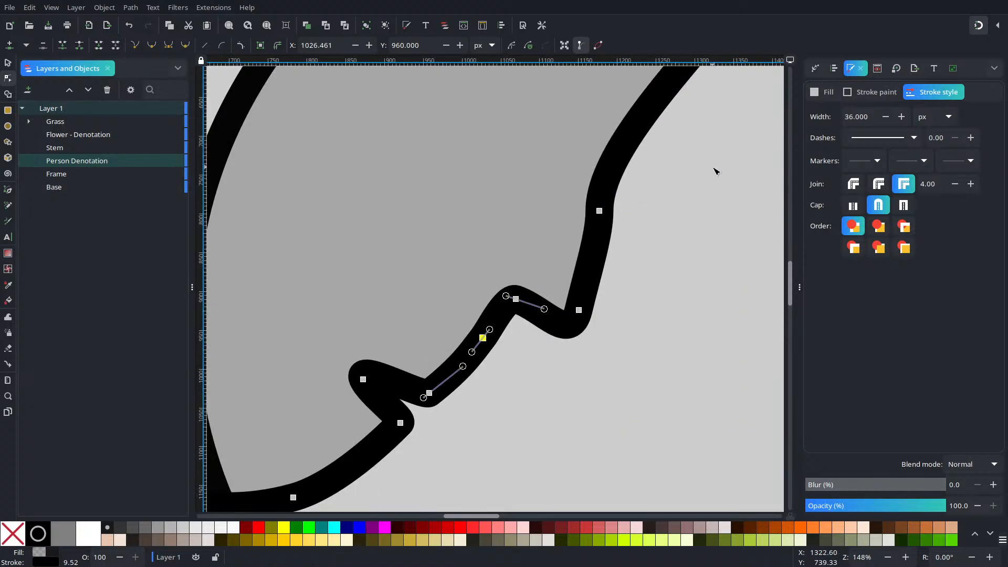
left_click_drag(600, 210, 607, 214)
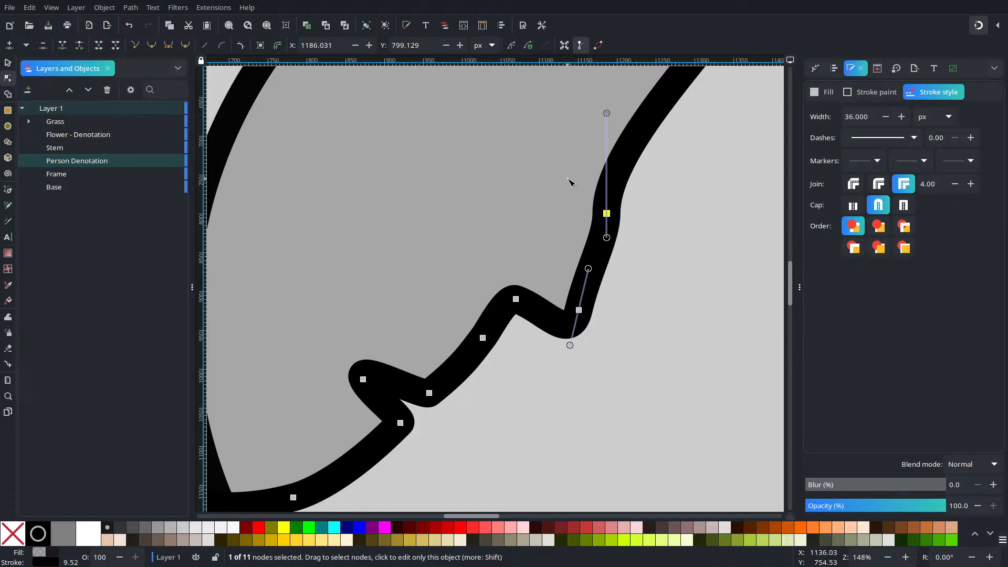
left_click_drag(658, 191, 544, 326)
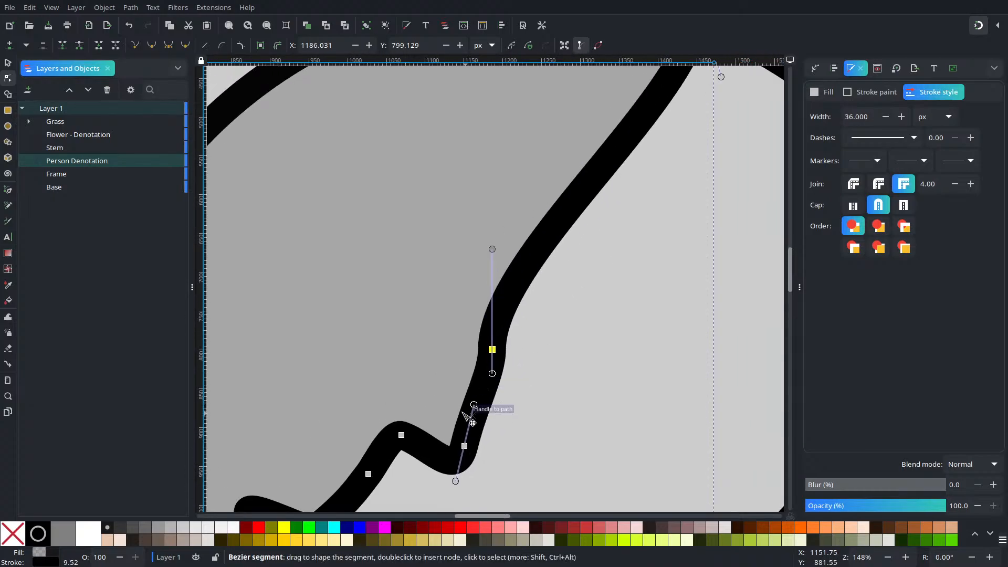
left_click_drag(492, 373, 482, 389)
left_click_drag(625, 214, 495, 403)
scroll(551, 254, "down", 3)
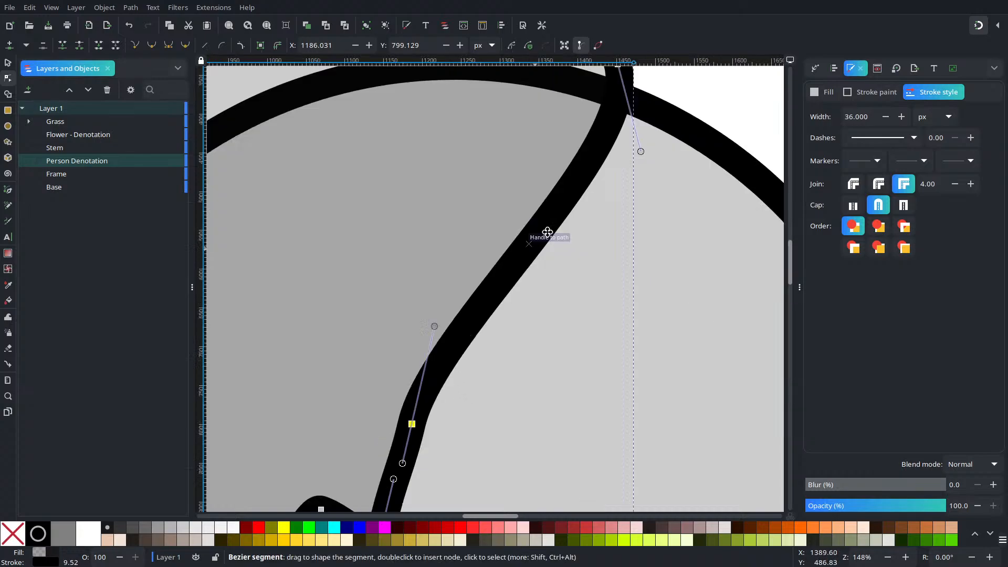
scroll(558, 256, "up", 1)
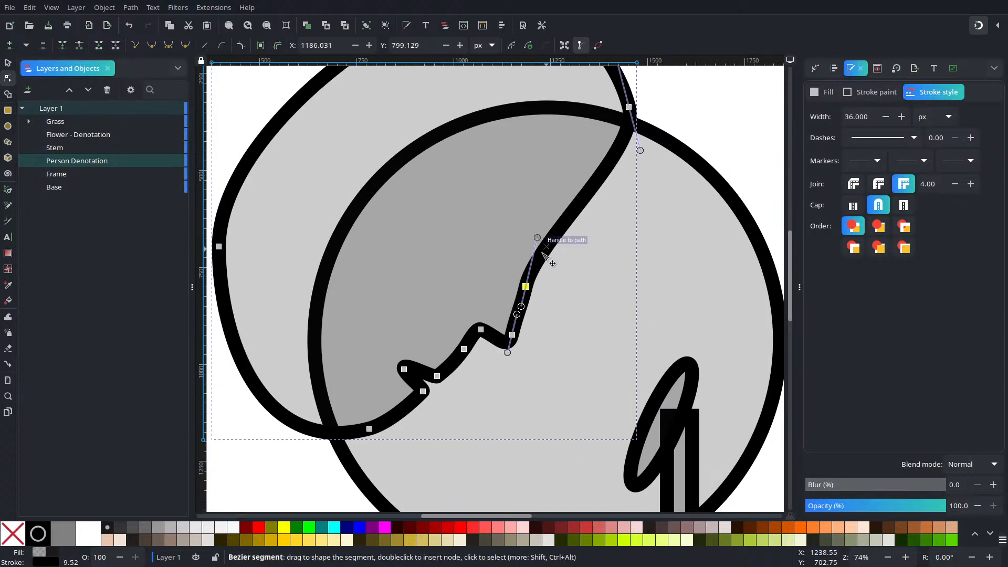
Step: Shift the nose tip and under-nose nodes down and inward, delete the upper-lip node near X 993, Y 997 px, and deselect the path
scroll(499, 353, "up", 4)
left_click_drag(370, 157, 595, 364)
left_click_drag(322, 198, 598, 365)
left_click_drag(433, 265, 309, 364)
left_click_drag(405, 434, 286, 378)
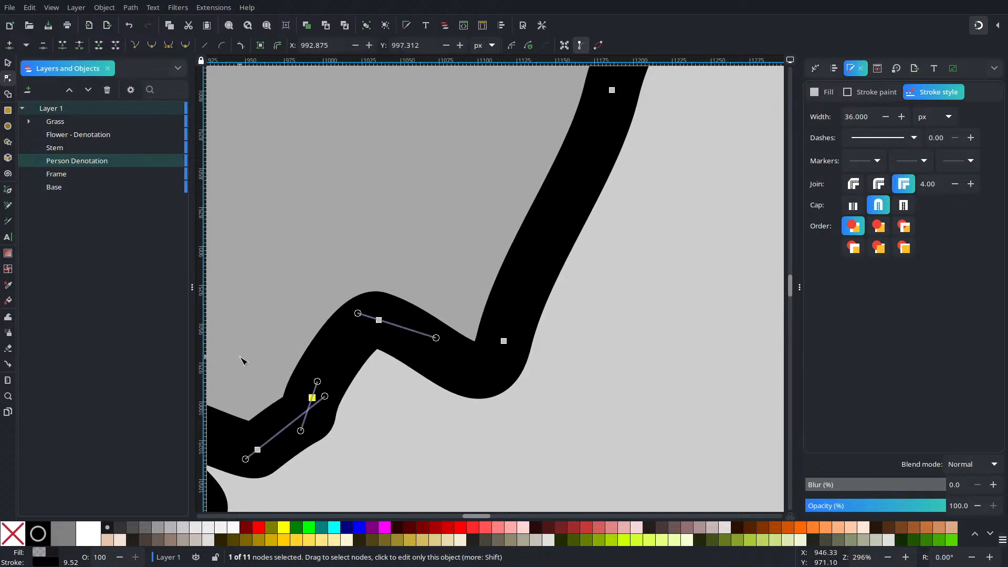
key("Delete")
scroll(455, 350, "down", 4)
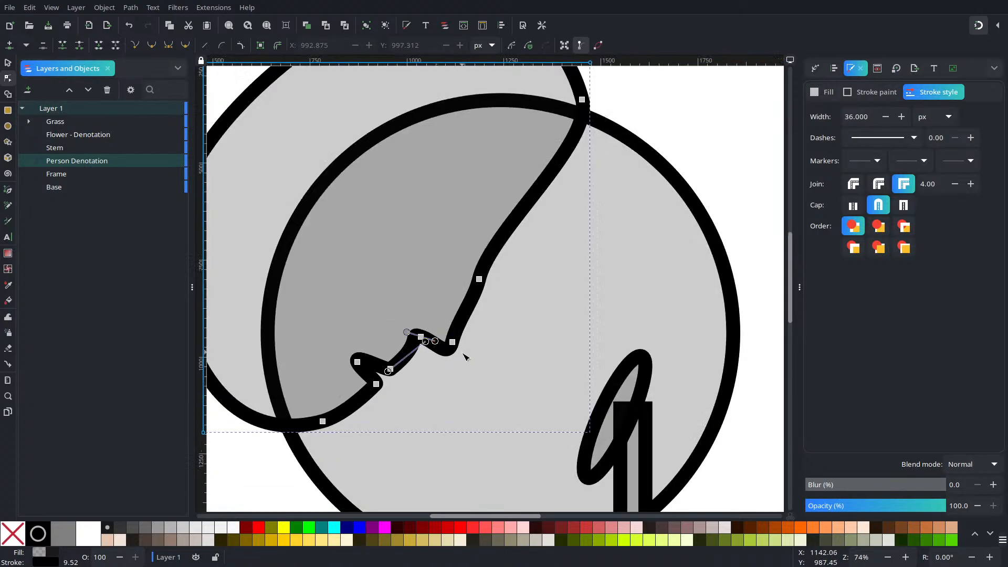
key("Escape")
Step: Reselect the Person Denotation path and delete its nose bridge node
left_click(460, 315)
left_click_drag(452, 266, 492, 283)
key("Delete")
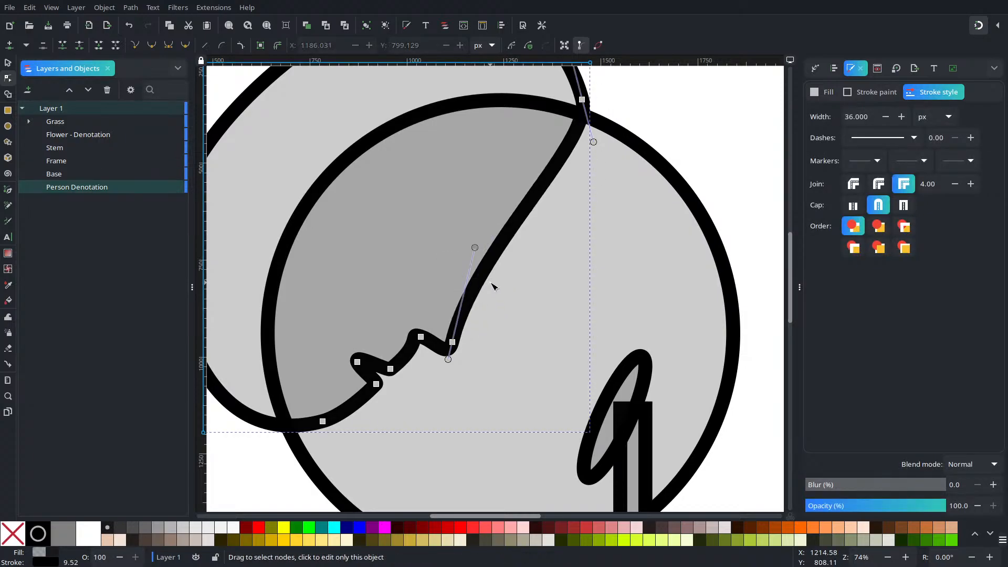
Step: Adjust the curve above the nose, insert a new bridge node on it, and move that node inward to about X 1167, Y 782 px
left_click_drag(475, 247, 500, 261)
left_click(488, 286)
double_click(488, 286)
left_click_drag(489, 287, 463, 269)
Step: Move the forehead node to about X 1380, Y 305 px, bulge the segment between it and the bridge outward, and deselect the path
scroll(604, 277, "up", 5)
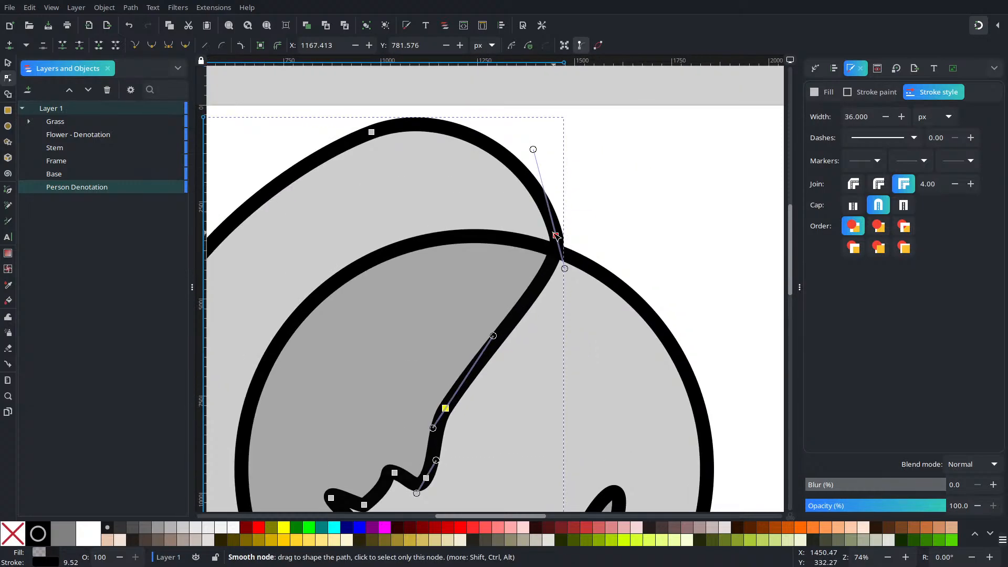
left_click_drag(556, 234, 530, 224)
left_click_drag(517, 304, 535, 309)
left_click(580, 348)
scroll(570, 347, "down", 2)
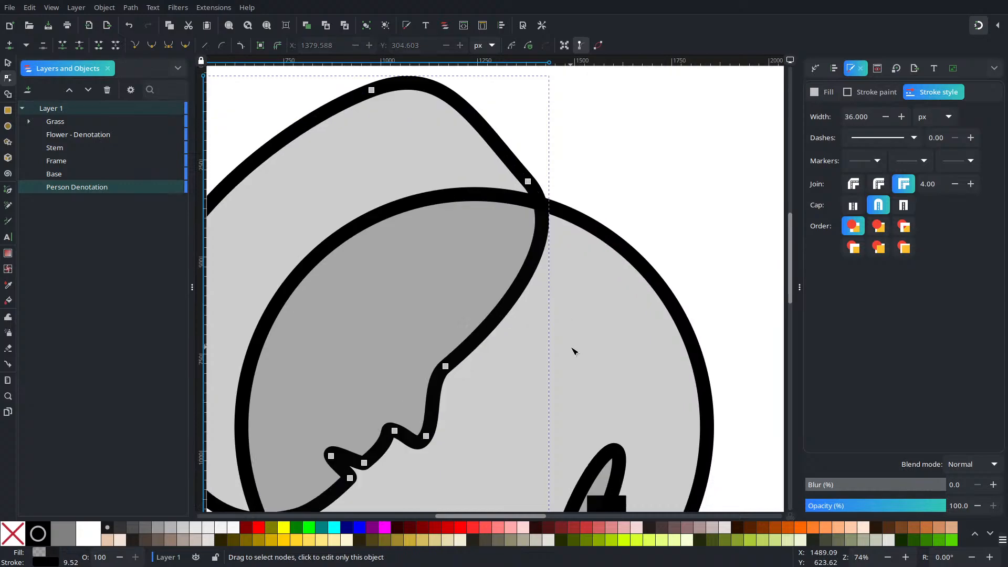
key("Escape")
scroll(544, 360, "down", 4)
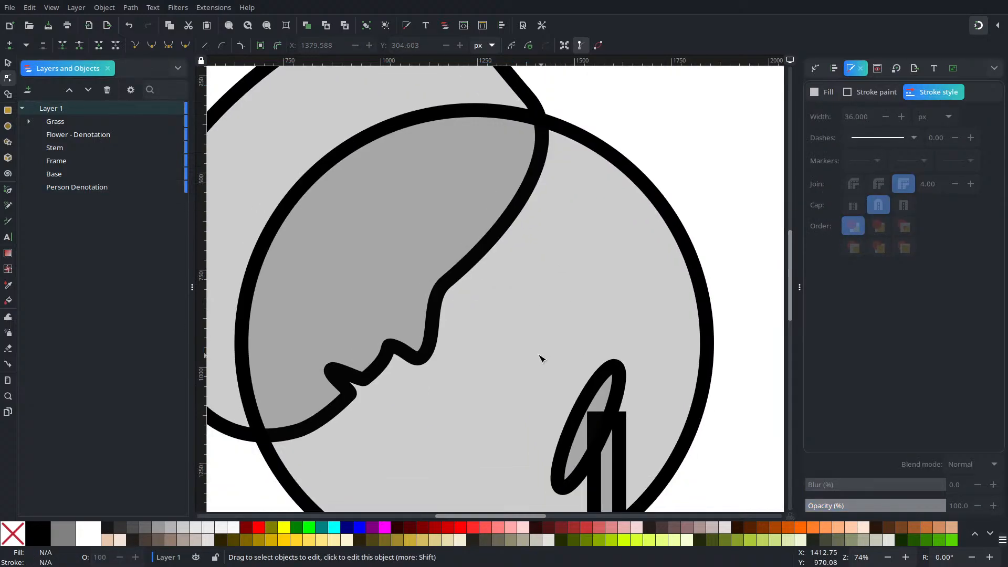
Step: Select the Person Denotation path and move its forehead node further inward and up, clear of the Frame circle
scroll(542, 360, "down", 3, "ctrl")
scroll(521, 351, "up", 1, "ctrl")
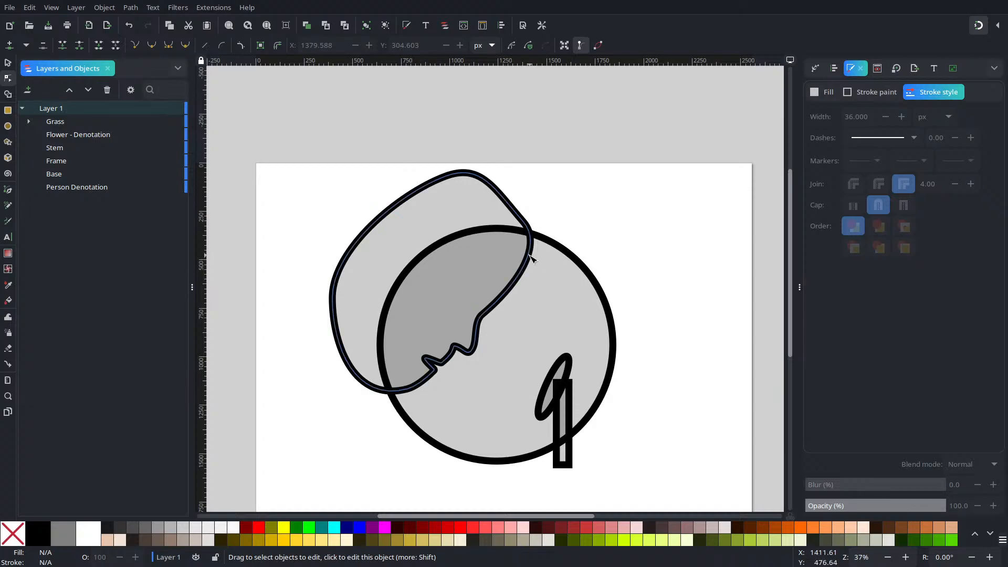
left_click(501, 196)
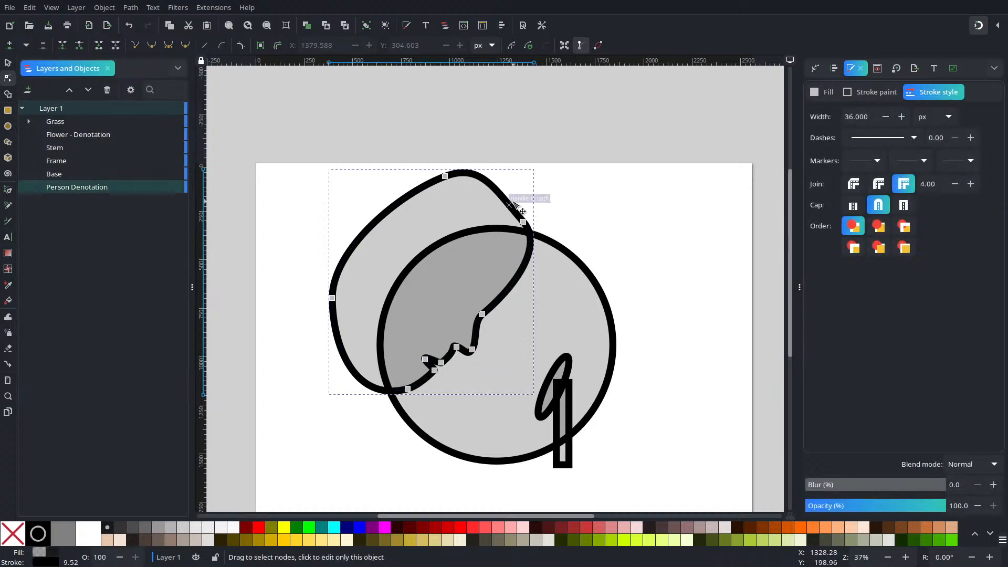
left_click_drag(525, 223, 499, 206)
Step: Reshape the back of the head with its node at about X 332, Y 157 px and the chin node at X 779, Y 1155 px, and deselect
left_click_drag(362, 379, 324, 387)
mouse_move(408, 388)
left_mouse_down()
mouse_move(372, 397)
mouse_move(360, 388)
mouse_move(376, 396)
mouse_move(391, 394)
mouse_move(366, 391)
mouse_move(415, 384)
mouse_move(407, 386)
left_mouse_up()
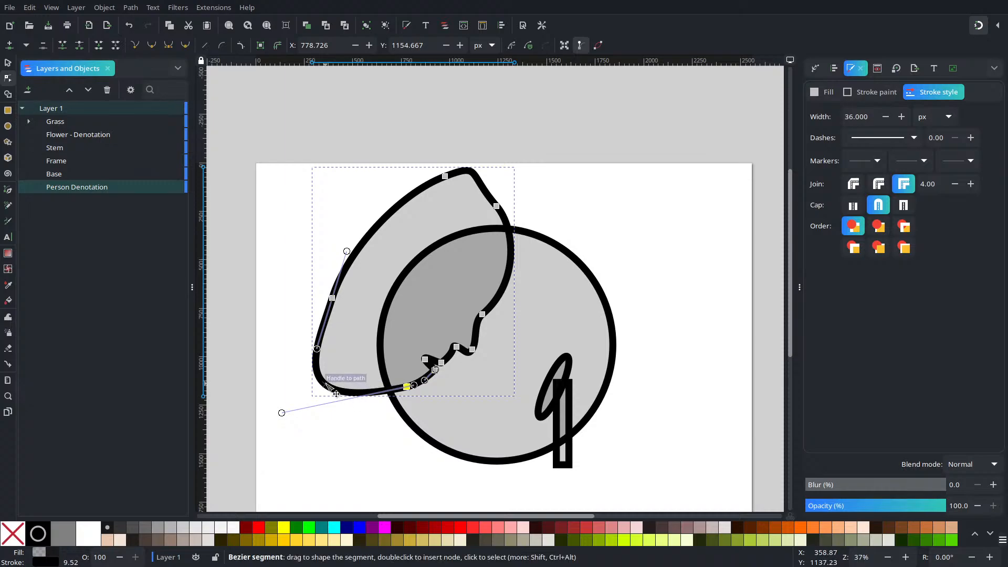
left_click_drag(333, 298, 320, 194)
left_click_drag(282, 413, 322, 405)
left_click(628, 171)
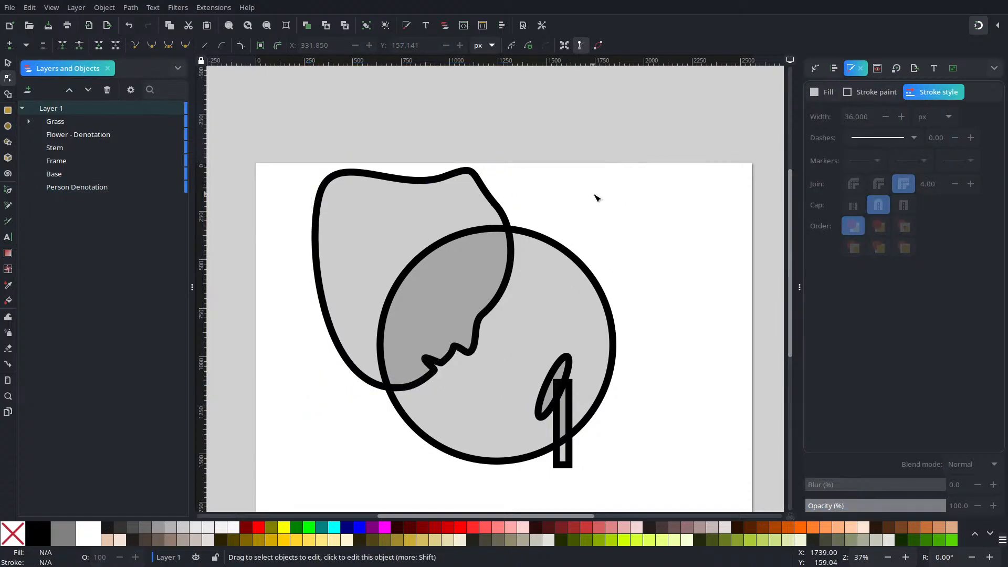
Step: Insert a node on the Person Denotation path's lower forehead curve at about X 1256, Y 677 px
scroll(506, 328, "up", 3, "ctrl")
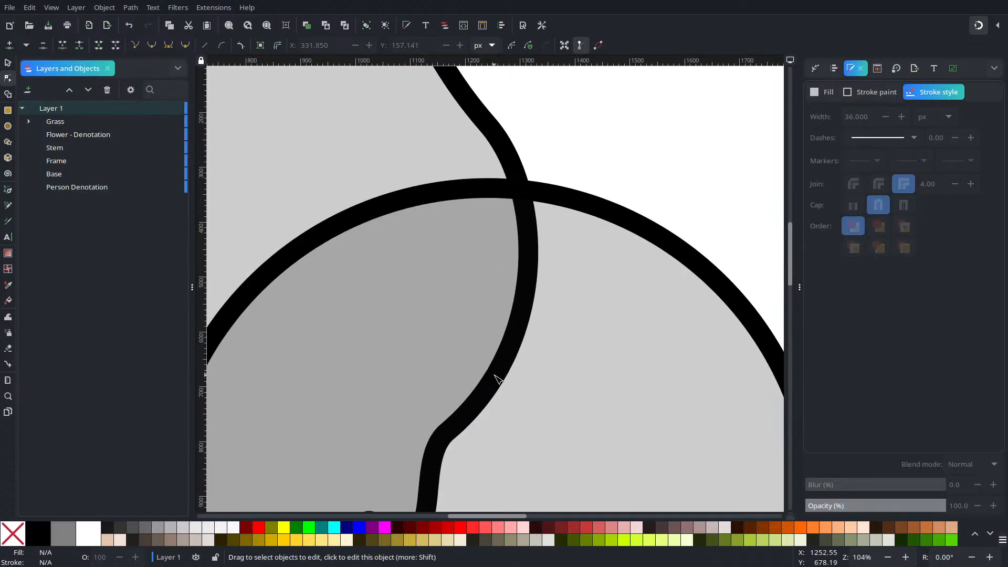
left_click(499, 378)
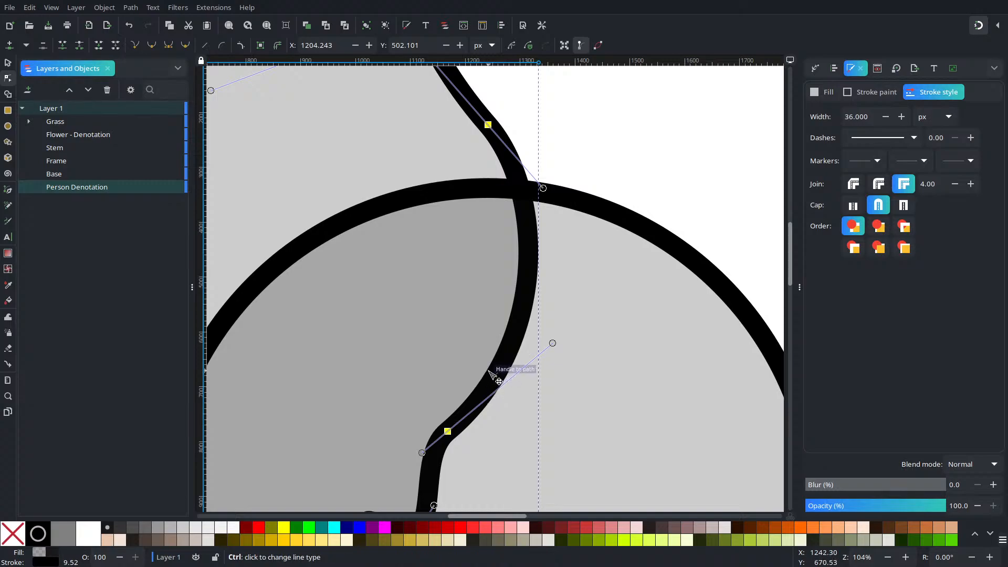
scroll(496, 376, "up", 2, "ctrl")
double_click(503, 378)
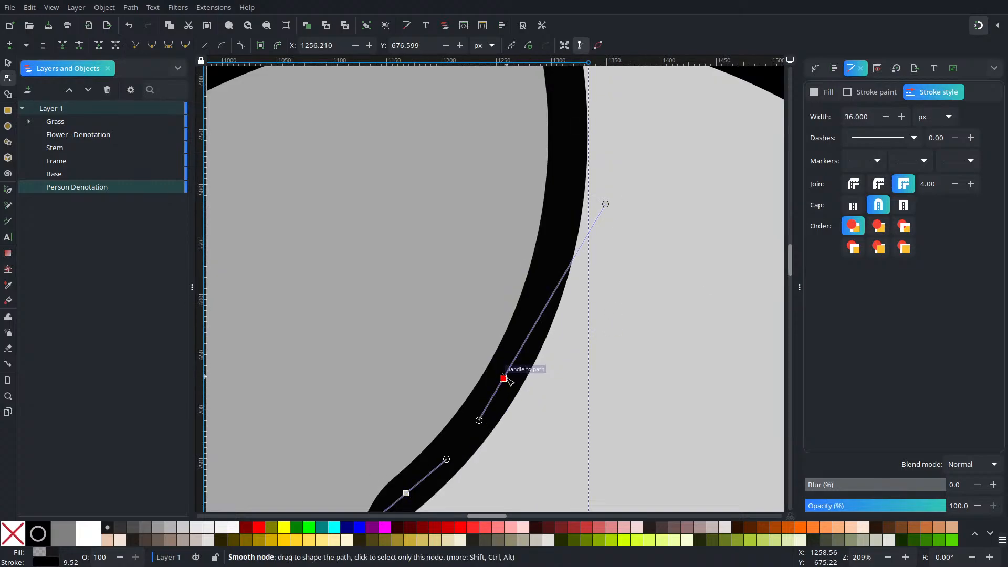
left_click_drag(504, 379, 489, 366)
key("ctrl+z")
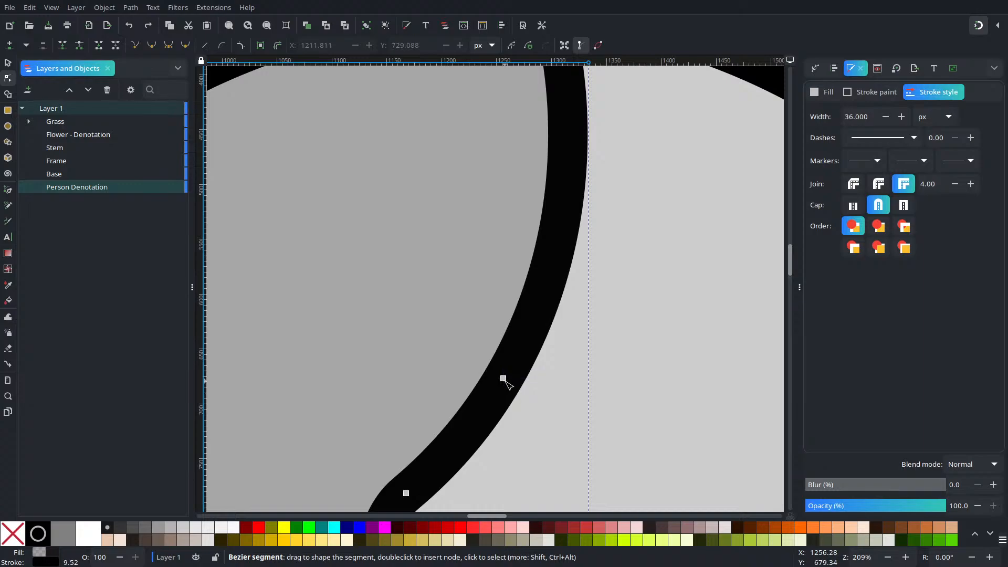
left_click_drag(505, 380, 467, 359)
key("ctrl+z")
Step: Insert two more nodes just below the added forehead node and move the middle one inward to about X 1234, Y 678 px
double_click(491, 398)
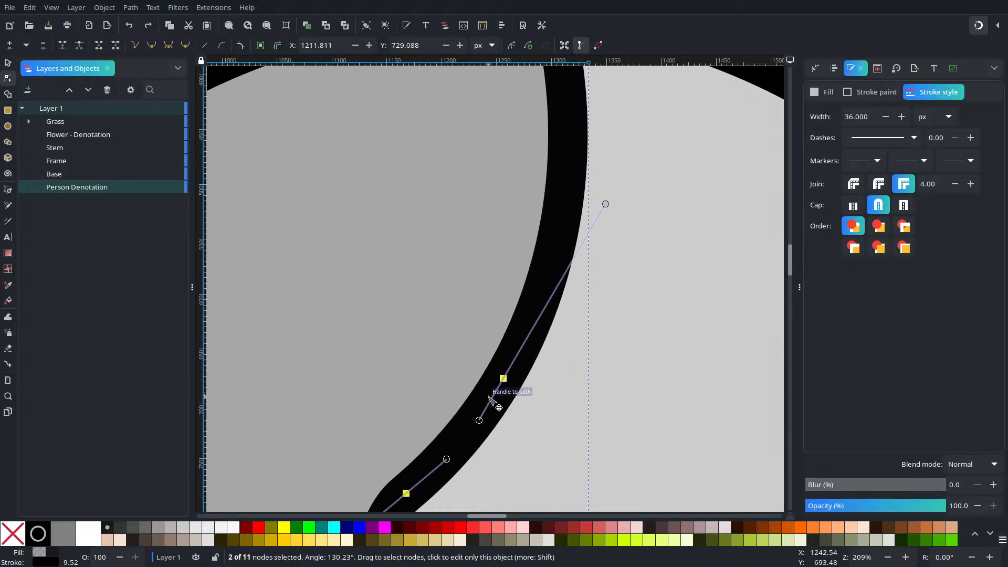
scroll(497, 394, "up", 6)
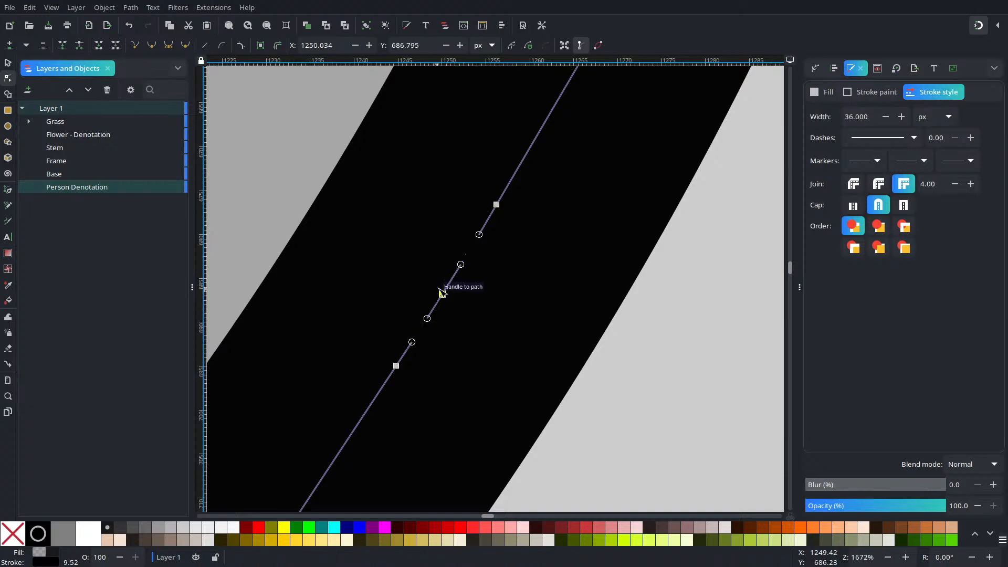
left_click_drag(444, 294, 309, 224)
scroll(412, 281, "down", 6)
scroll(473, 300, "down", 4)
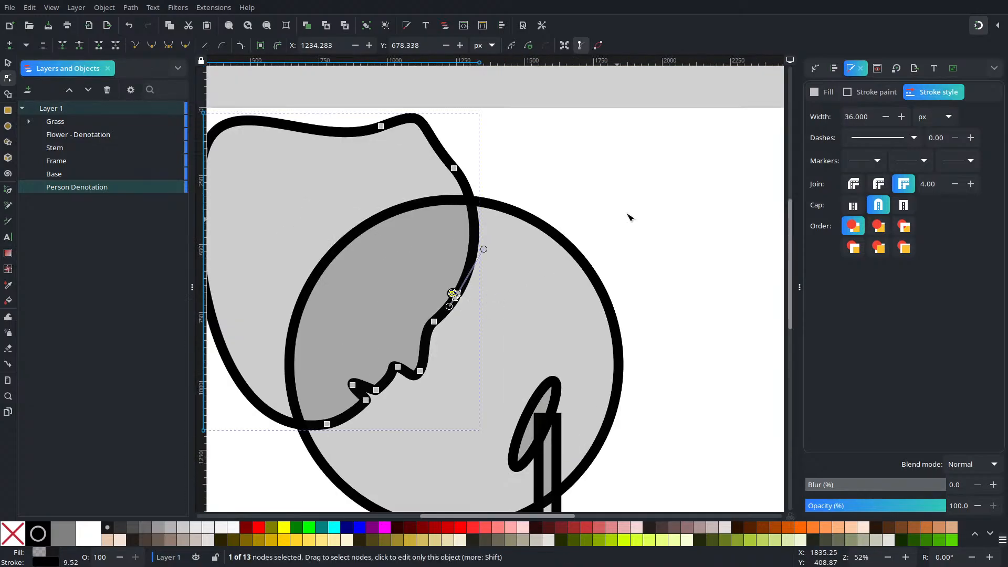
Step: Move the lowest of the three added brow nodes down and inward, and clear the node selection
scroll(416, 326, "up", 4)
scroll(493, 336, "up", 1)
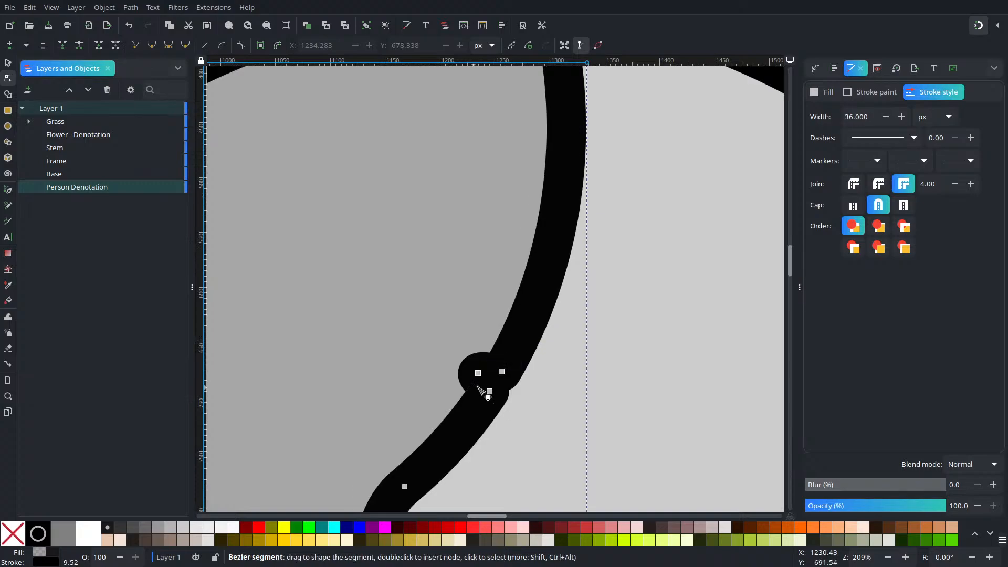
mouse_move(492, 392)
left_mouse_down()
mouse_move(483, 410)
mouse_move(466, 392)
mouse_move(484, 395)
mouse_move(473, 407)
left_mouse_up()
key("ctrl+z")
left_click(501, 371)
left_click(535, 367)
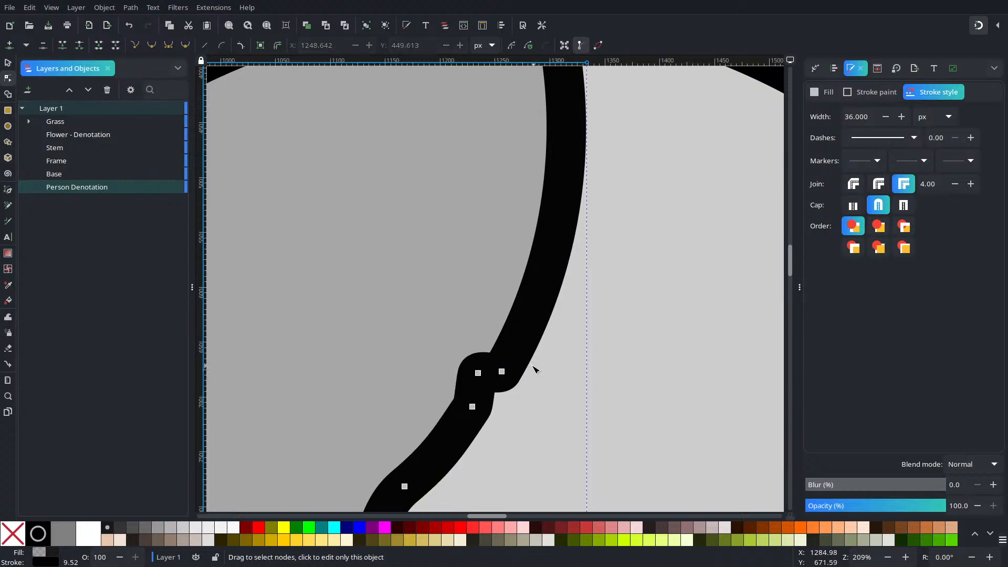
Step: Move the upper brow node to about X 1267, Y 651 px and the middle one outward to X 1271, Y 699 px, and deselect
left_click_drag(501, 372, 513, 345)
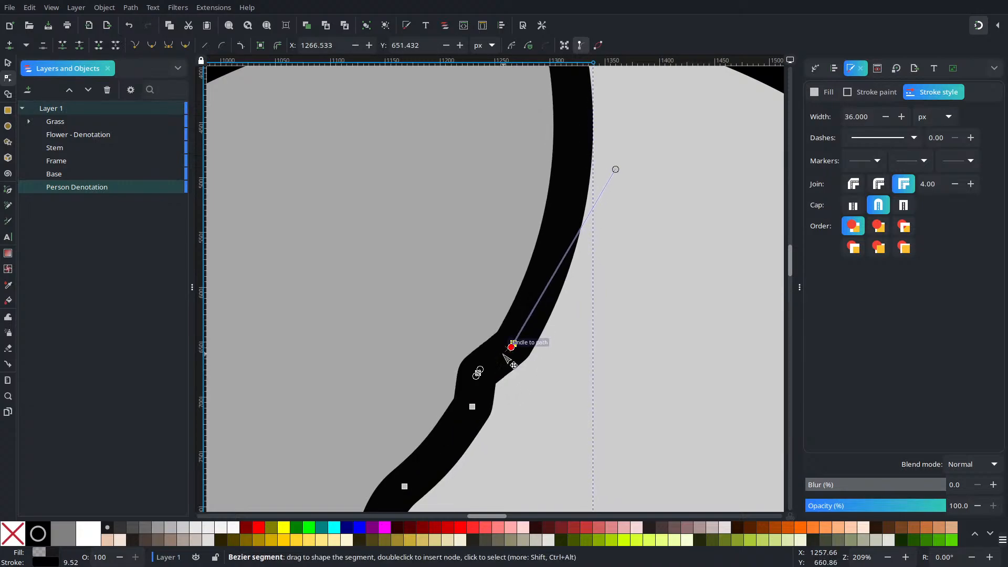
mouse_move(481, 376)
left_mouse_down()
mouse_move(453, 357)
mouse_move(520, 395)
left_mouse_up()
scroll(519, 392, "down", 5)
scroll(518, 393, "up", 2)
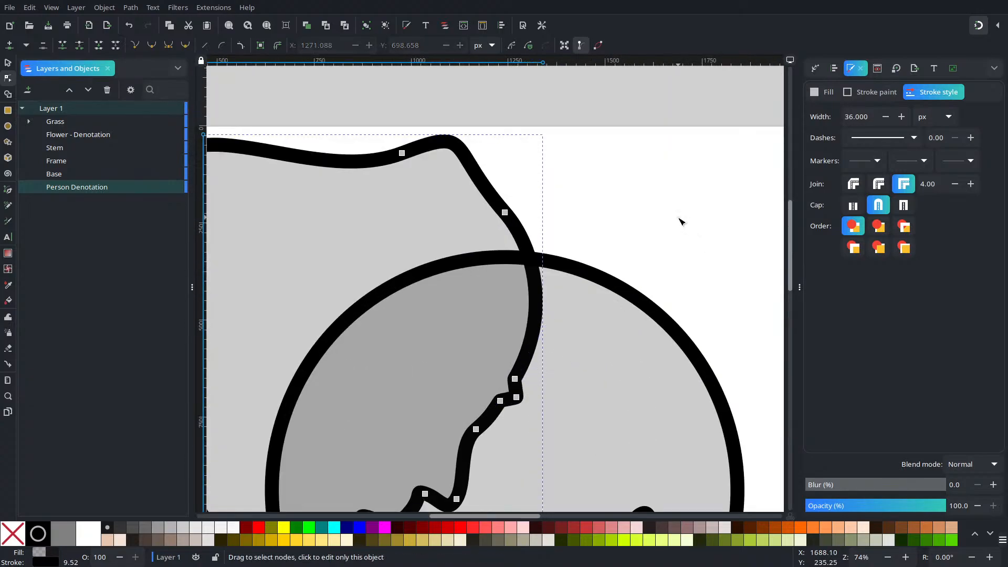
left_click(668, 266)
Step: Make the Person Denotation path's fill solid black with alpha 100 and clear the selection
scroll(669, 266, "down", 2)
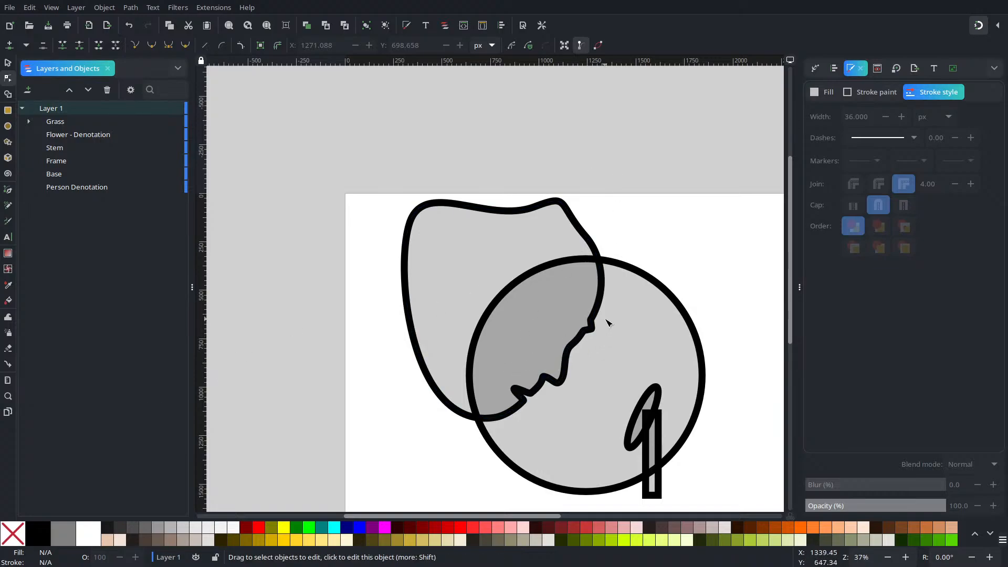
left_click(500, 242)
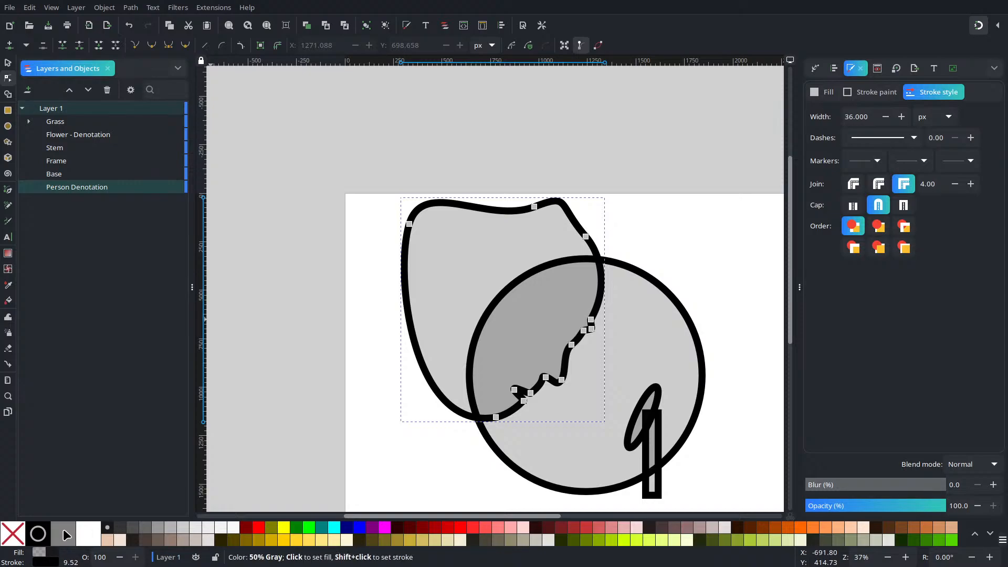
left_click(823, 93)
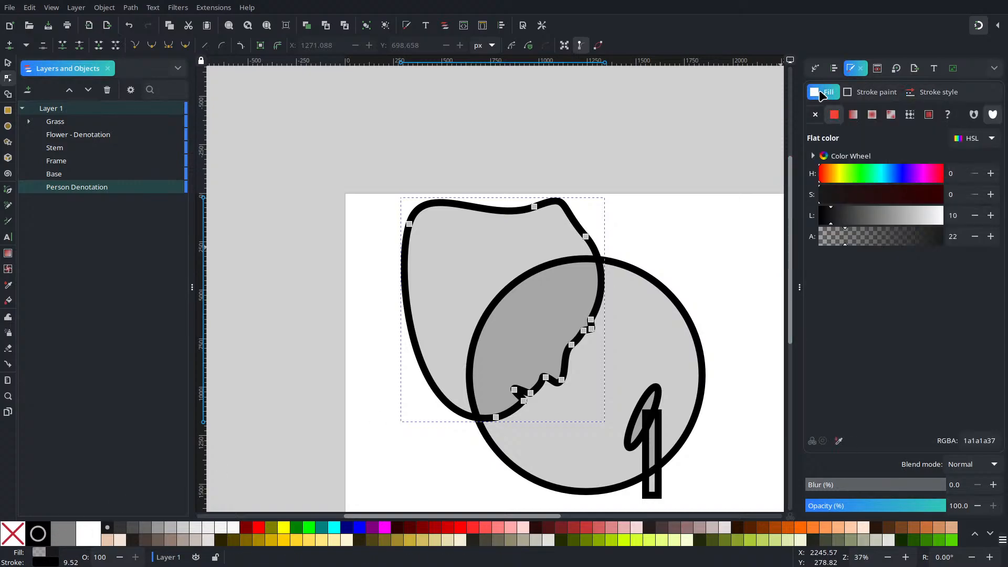
left_click_drag(857, 485, 1006, 479)
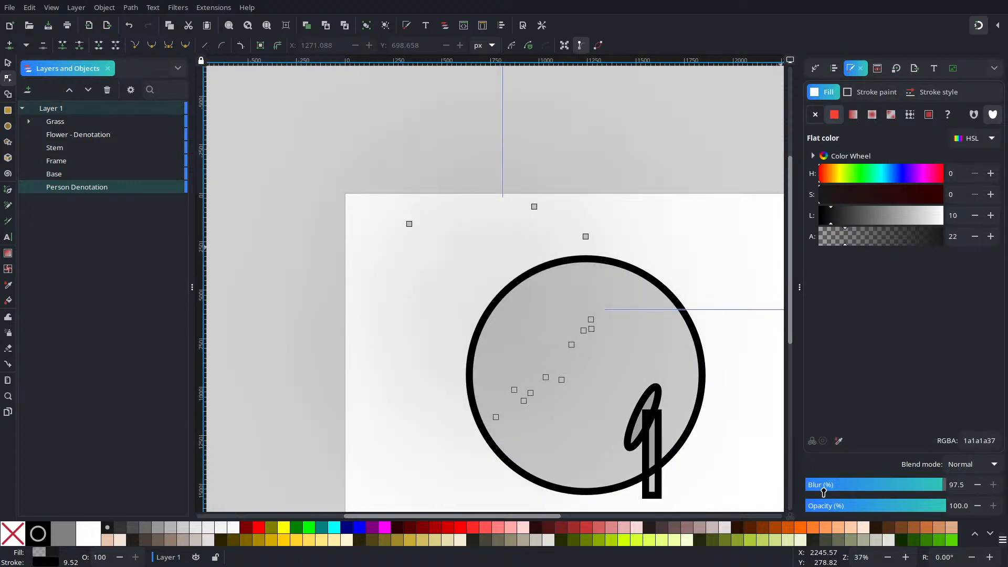
left_click_drag(846, 491, 815, 507)
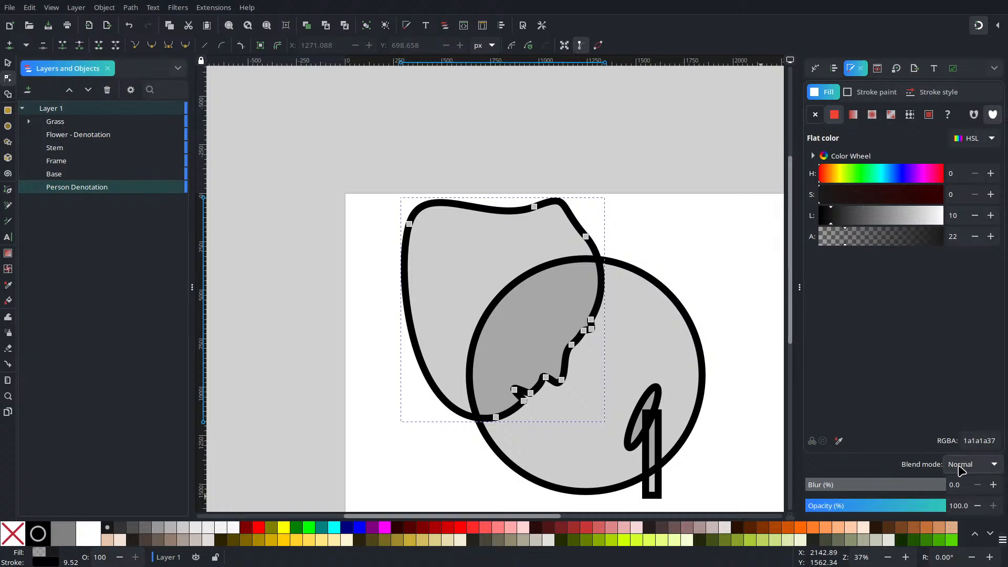
left_click_drag(891, 235, 999, 247)
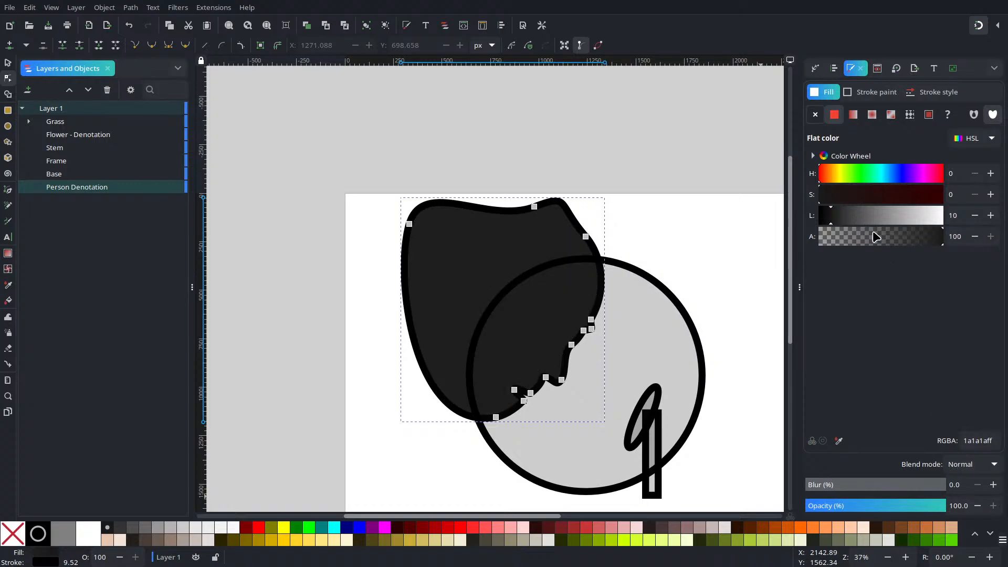
left_click(660, 211)
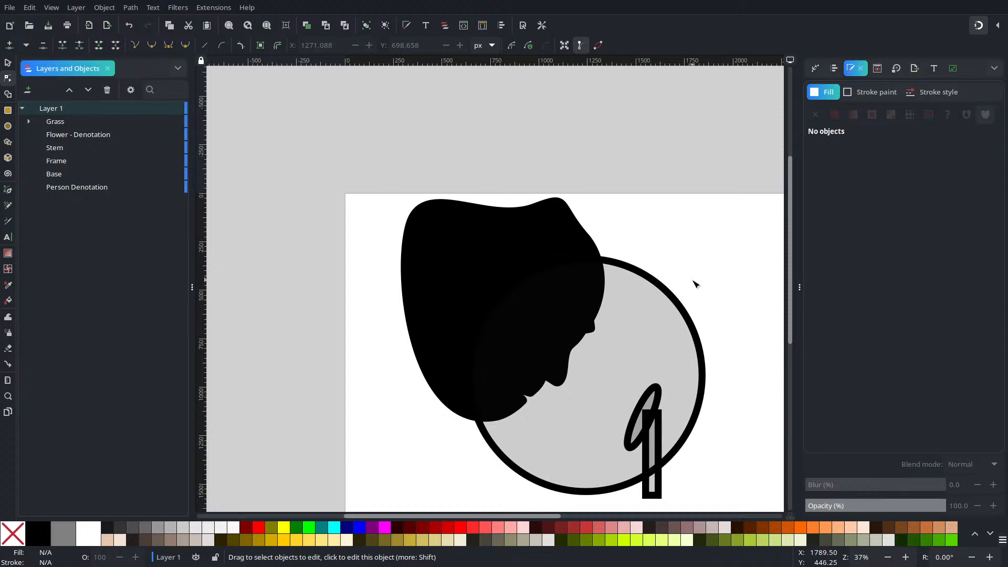
Step: Set the Frame circle's stroke paint to white by raising its lightness to 100, and deselect it
left_click(135, 162)
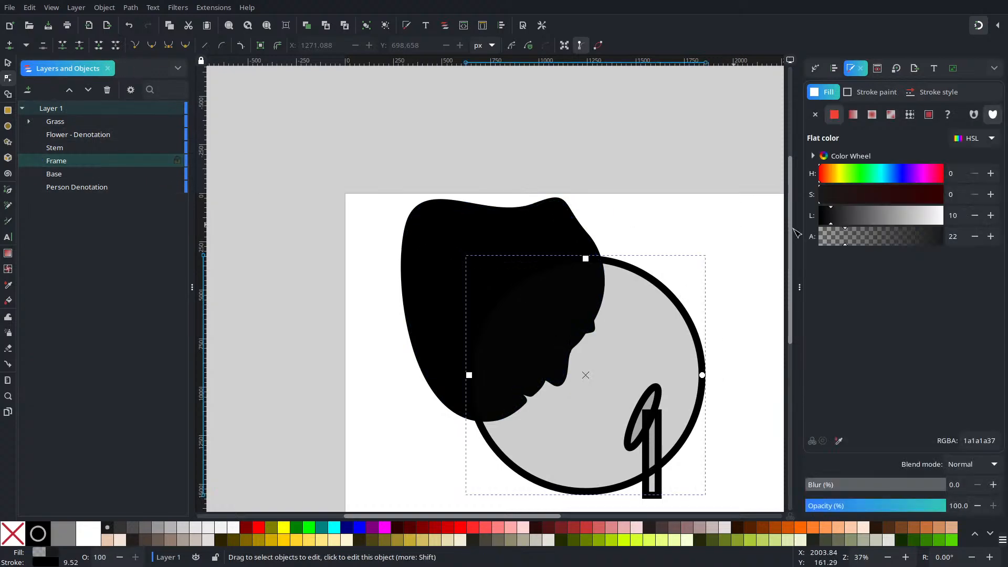
left_click(876, 92)
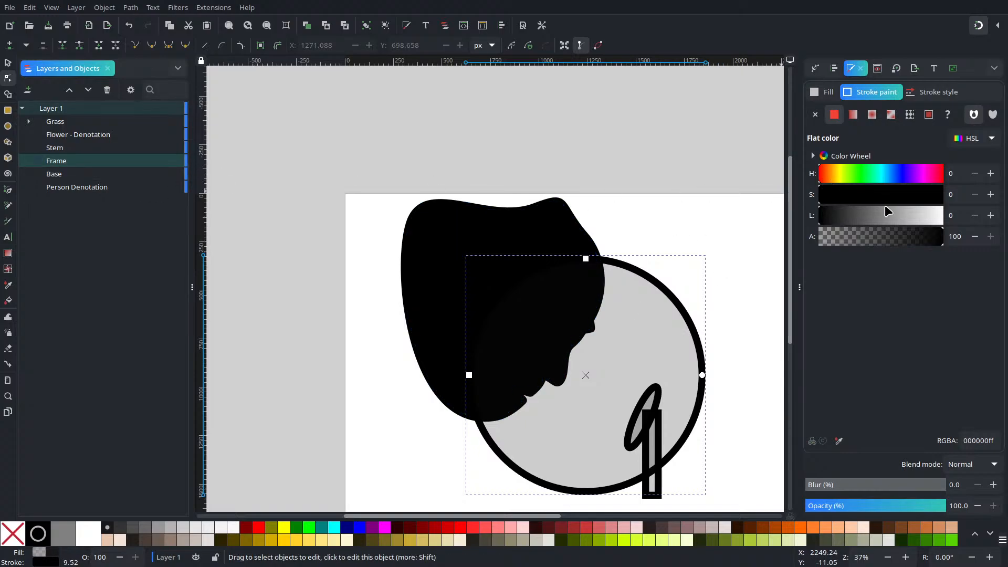
left_click_drag(891, 223, 983, 223)
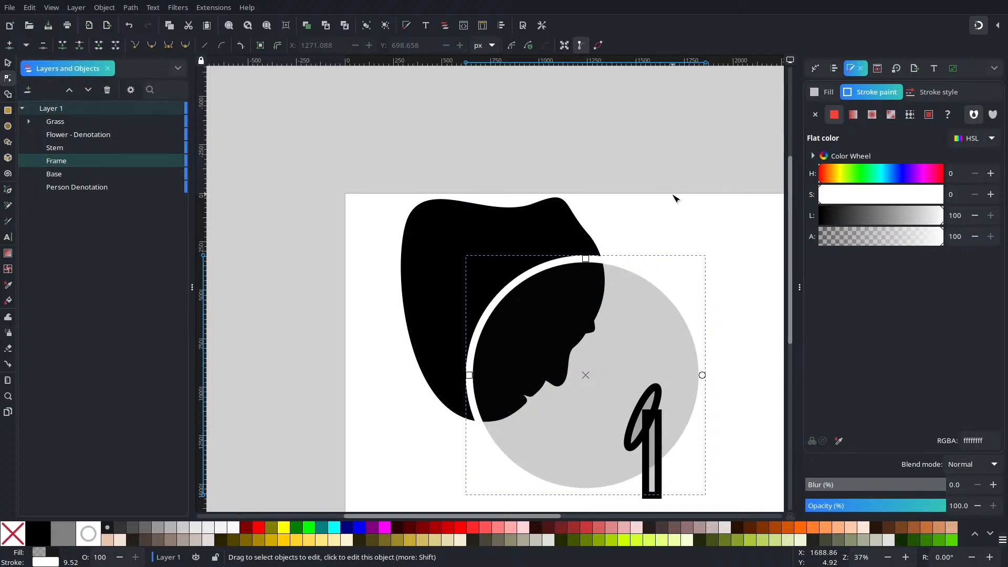
left_click(706, 179)
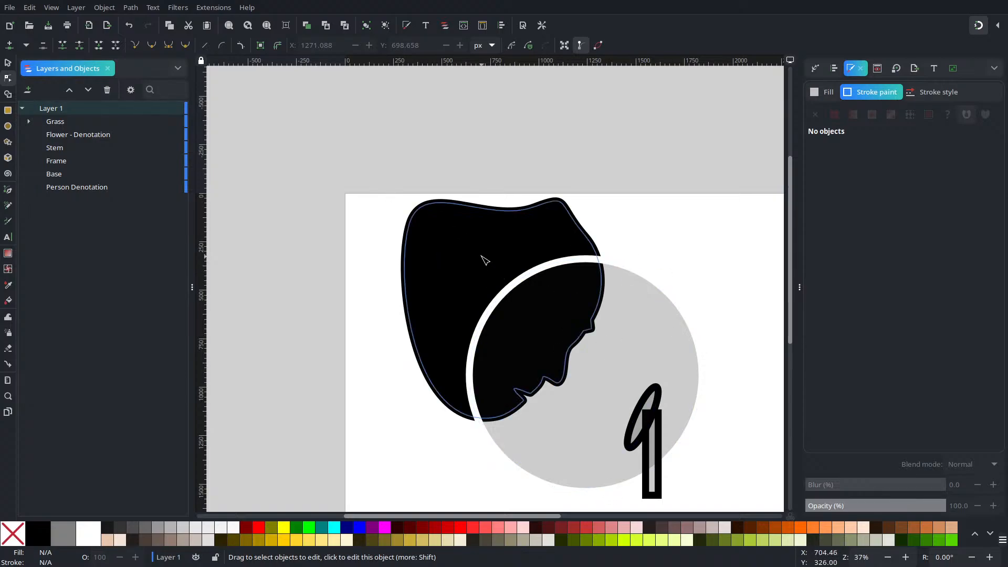
left_click(8, 63)
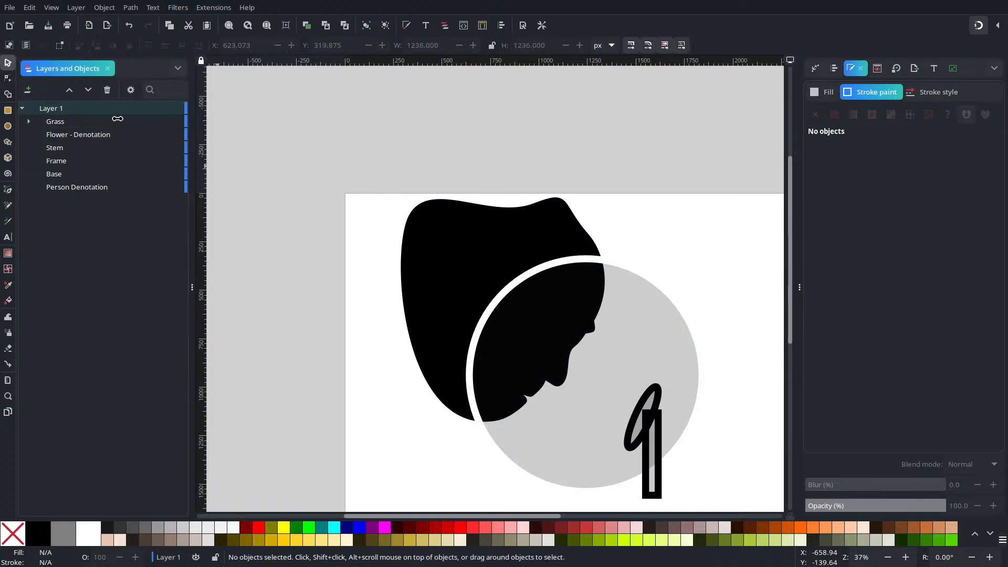
left_click_drag(643, 168, 474, 90)
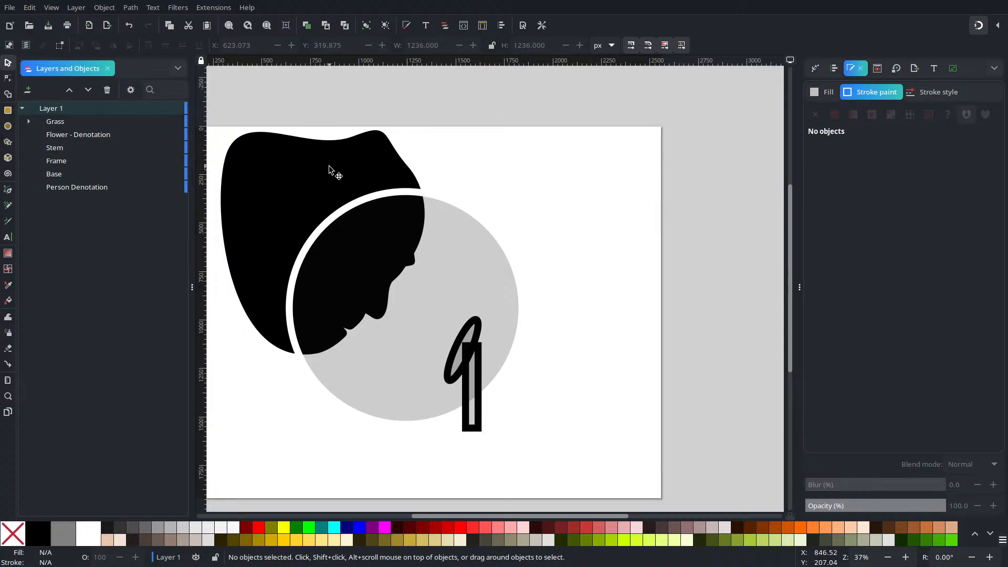
left_click_drag(392, 271, 430, 272)
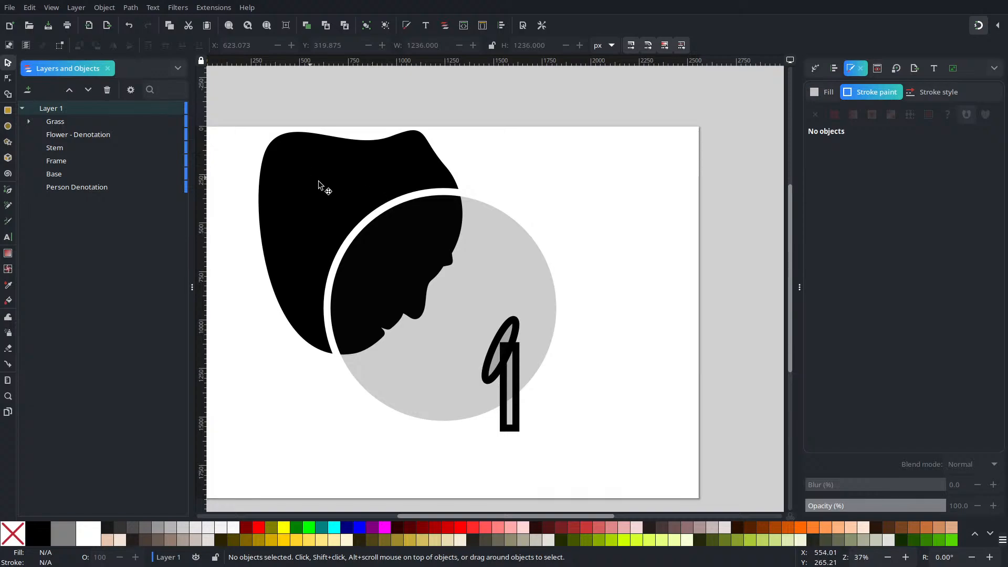
left_click(390, 208)
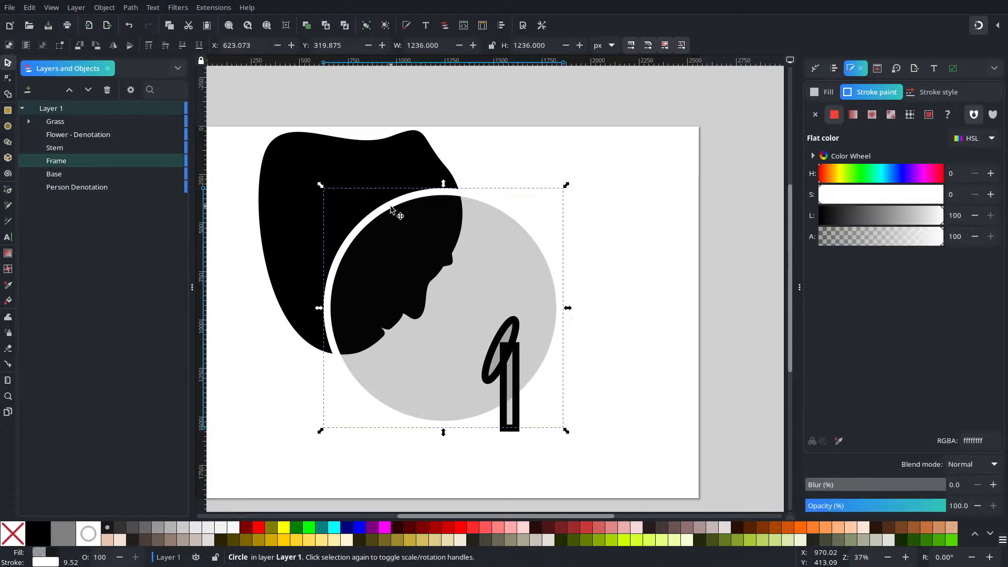
key("ctrl+a")
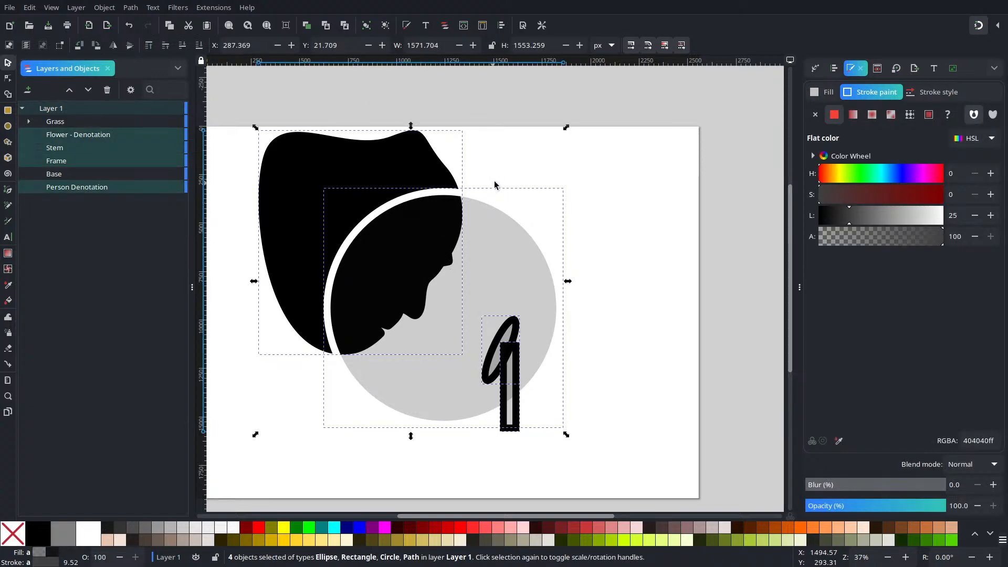
key("Escape")
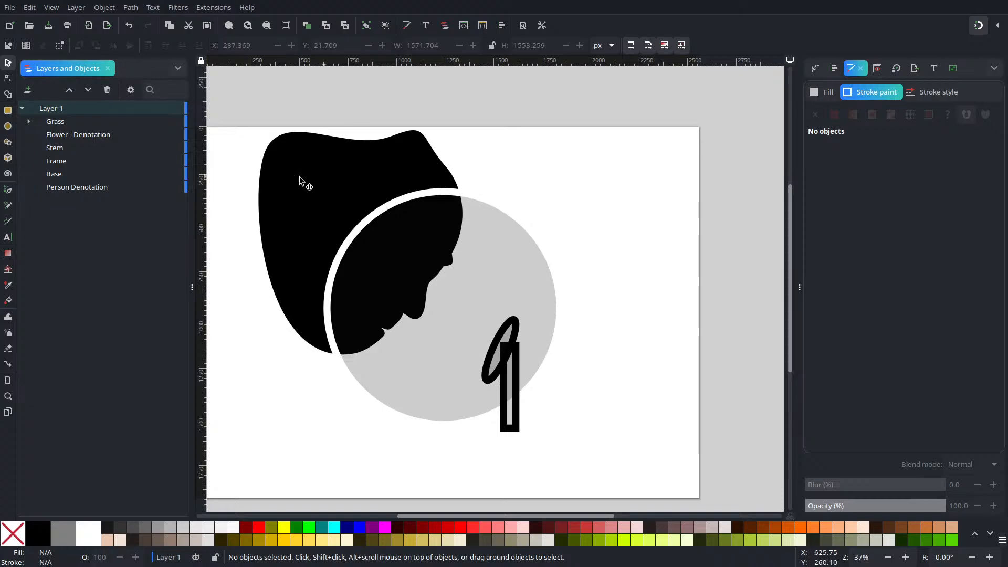
Step: Group the Person Denotation, Stem and Flower - Denotation objects and lower the group one level, behind the Frame circle
left_click(330, 138)
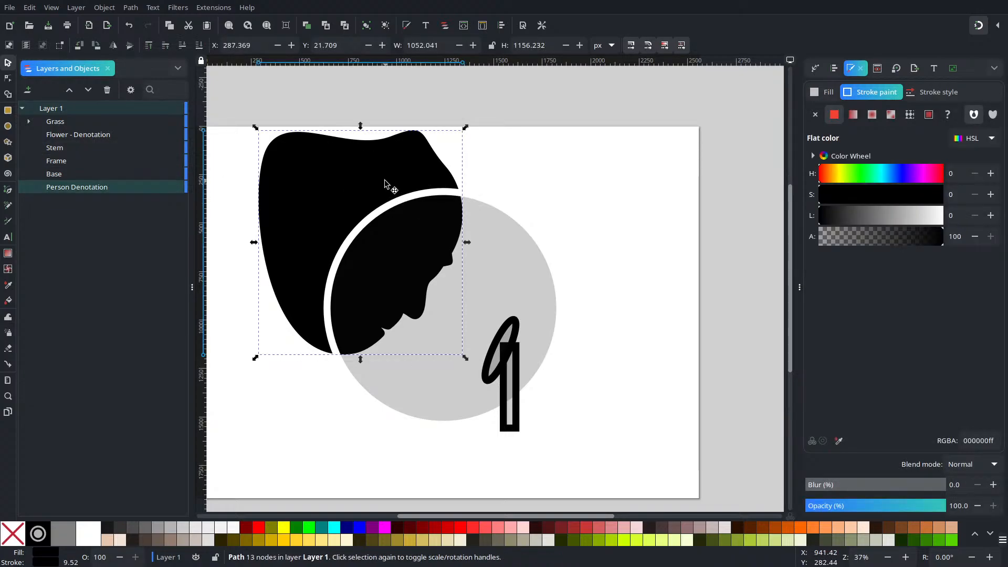
left_click_drag(601, 504, 425, 292)
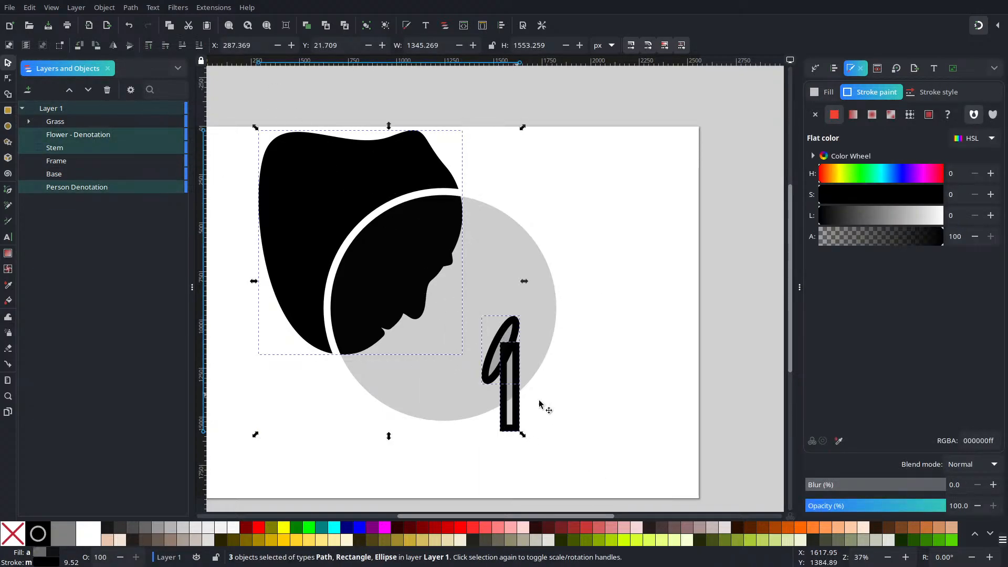
key("ctrl+g")
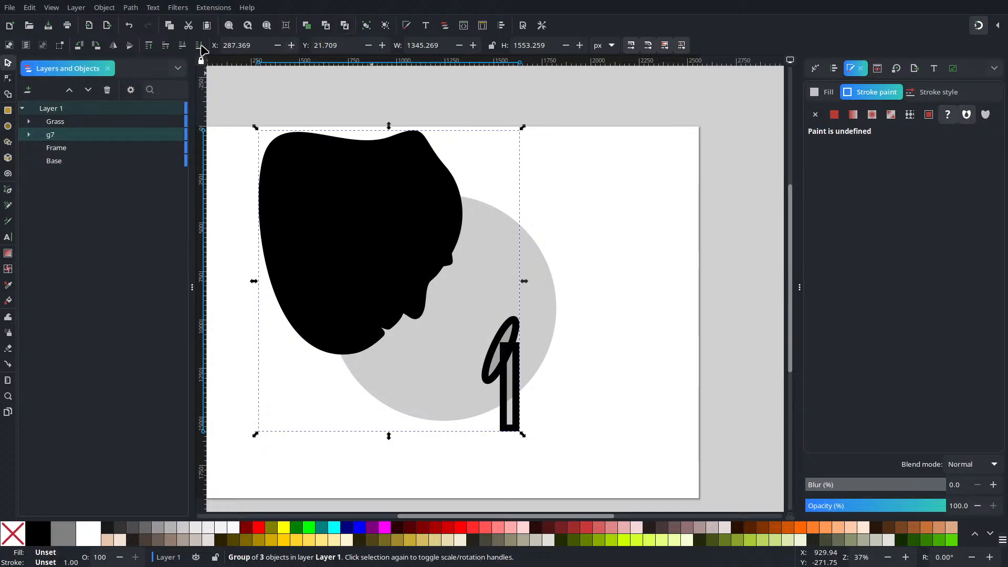
left_click(182, 45)
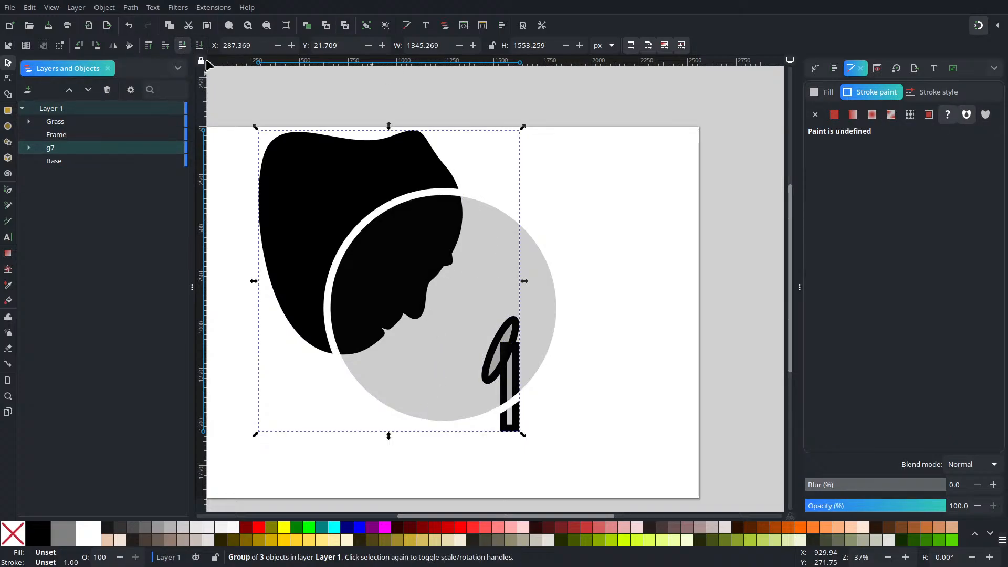
Step: Try clipping the group with a duplicate of the Frame circle, and undo both the clip and the duplication
left_click(451, 197, "shift")
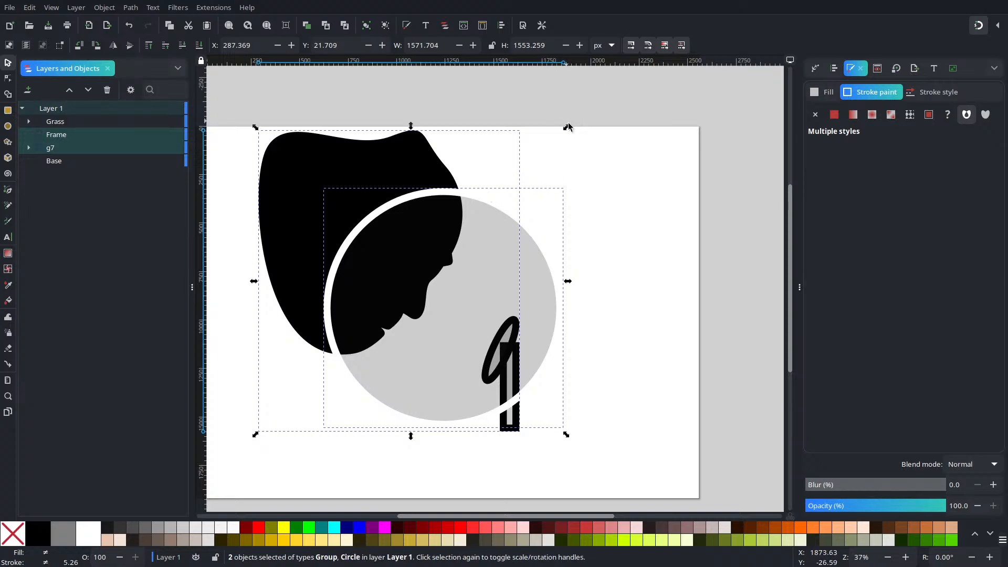
key("Escape")
left_click(519, 221)
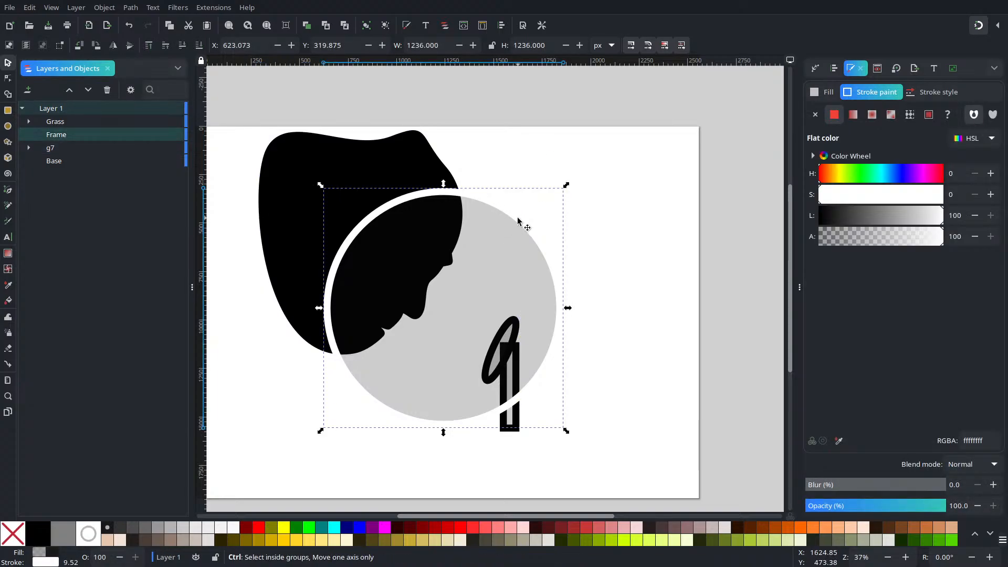
key("ctrl+d")
left_click(423, 163, "shift")
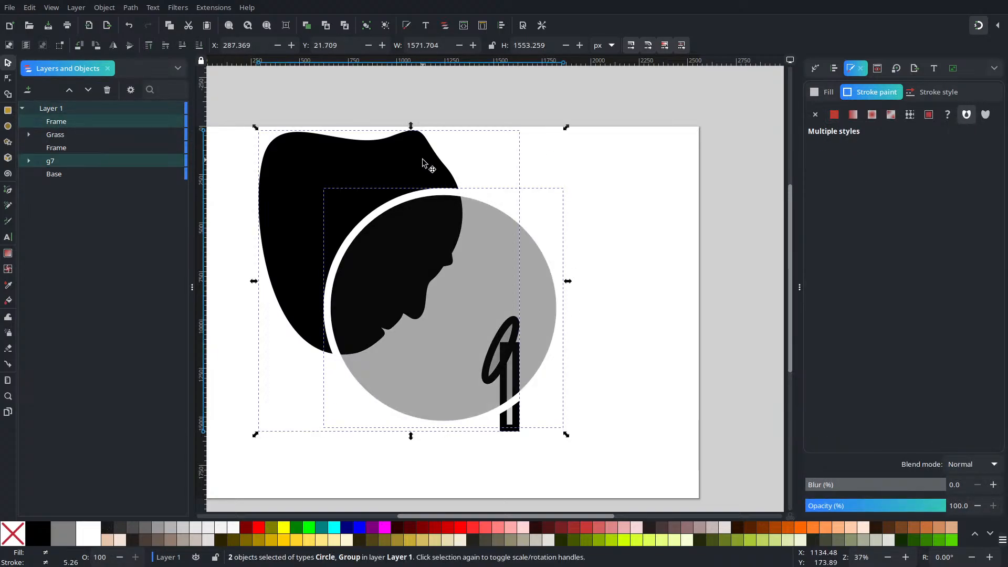
right_click(423, 163)
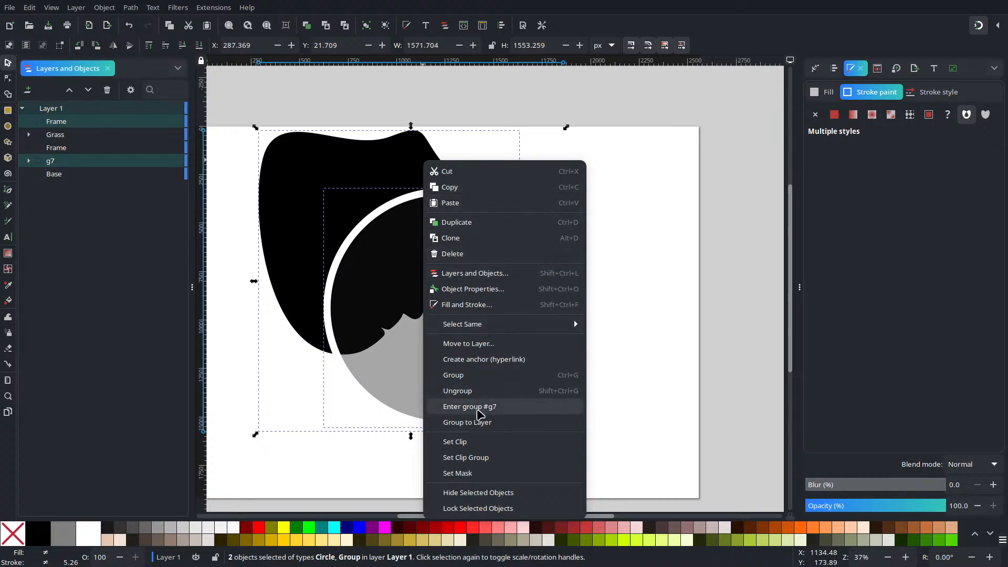
left_click(477, 446)
left_click(682, 249)
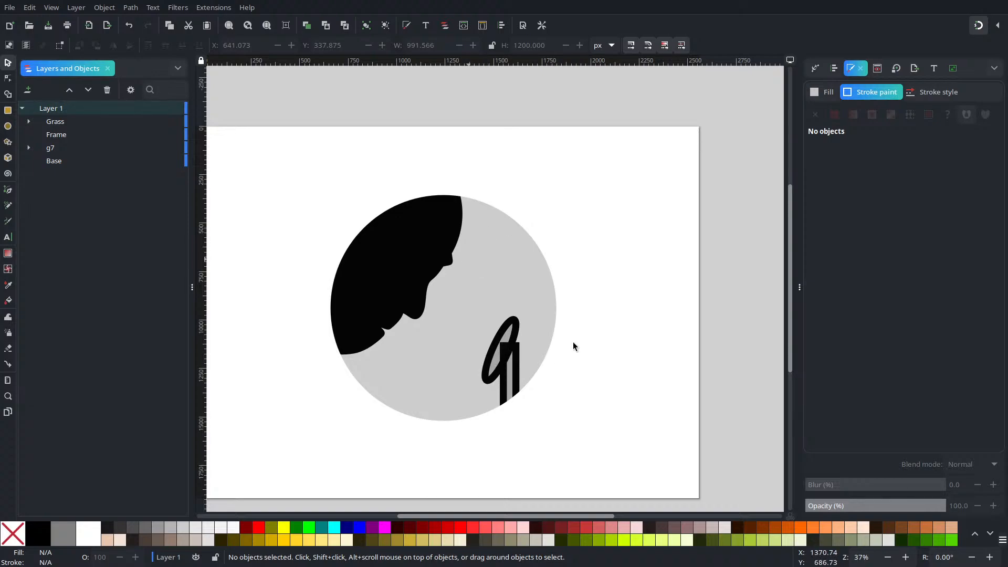
key("ctrl+z")
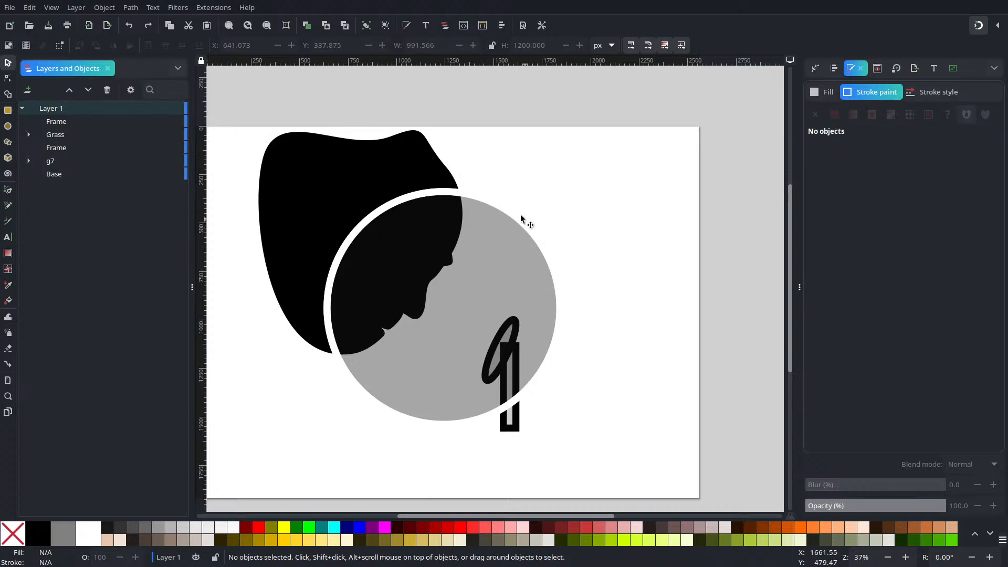
key("ctrl+z")
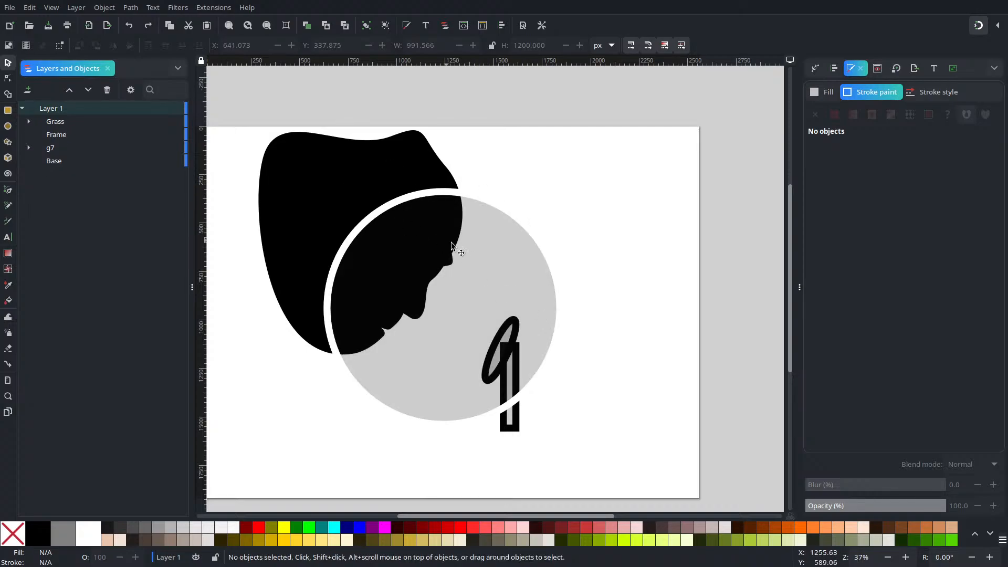
Step: Ungroup the group holding the Flower - Denotation, Stem and Person Denotation objects, and clear the selection
scroll(494, 296, "up", 3)
scroll(494, 296, "down", 3)
scroll(470, 378, "up", 4)
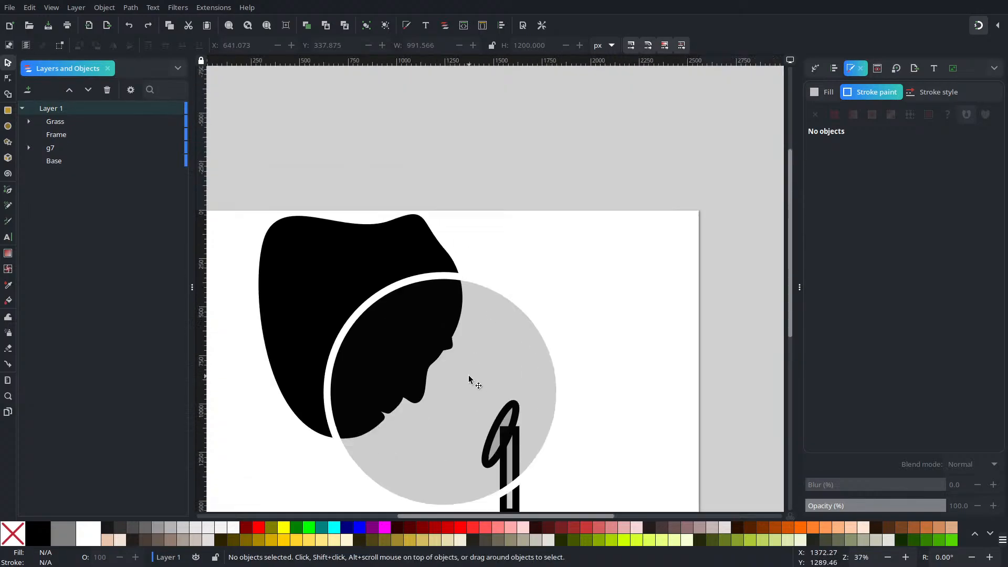
scroll(483, 381, "down", 8)
scroll(483, 382, "up", 2)
scroll(476, 356, "up", 4)
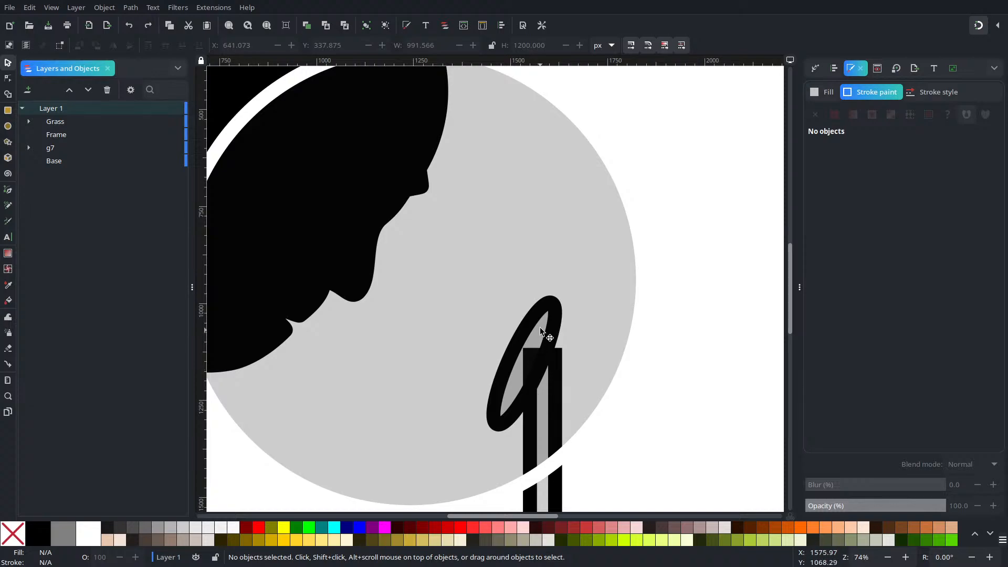
left_click(544, 341)
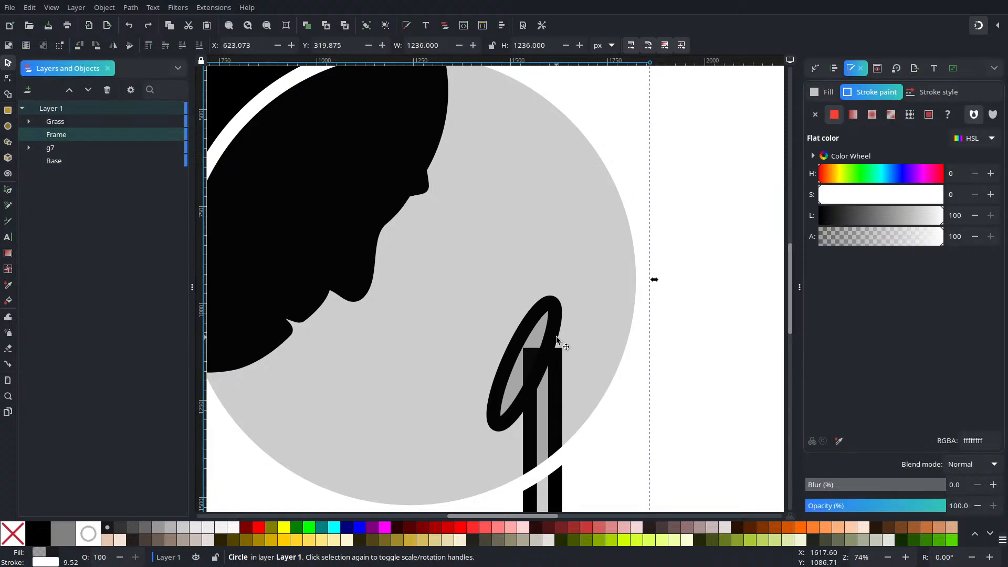
mouse_move(177, 135)
left_click(538, 309)
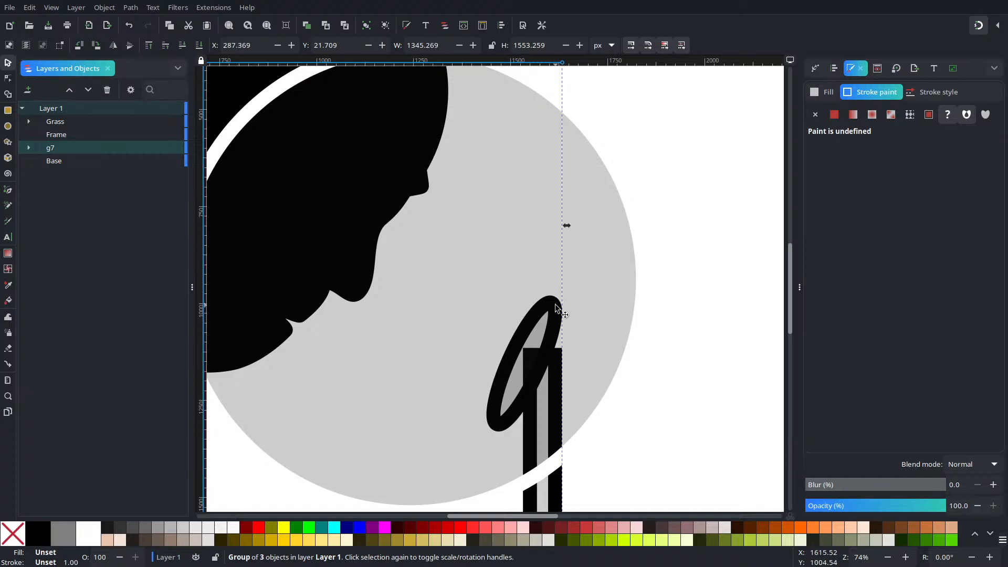
left_click(385, 25)
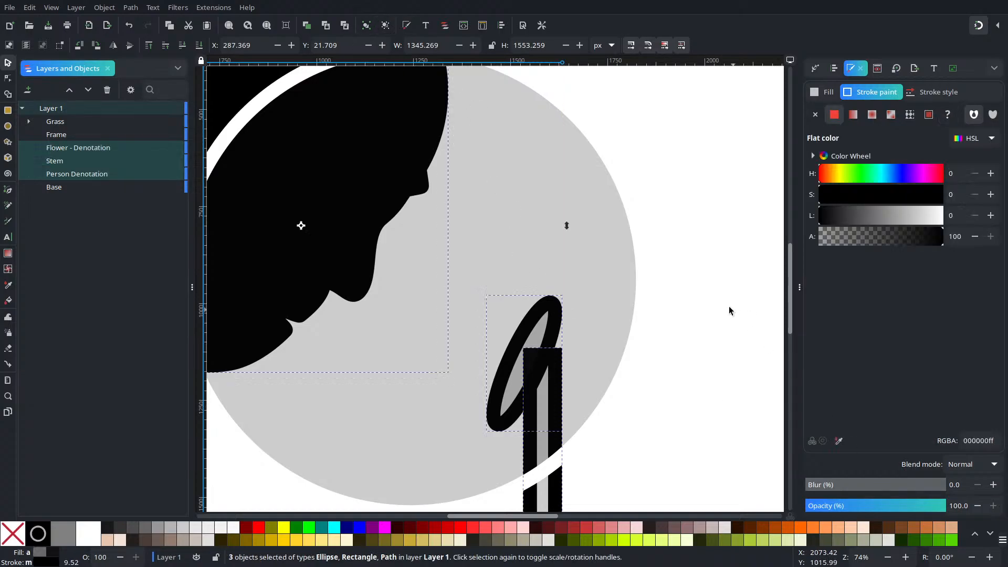
left_click(733, 312)
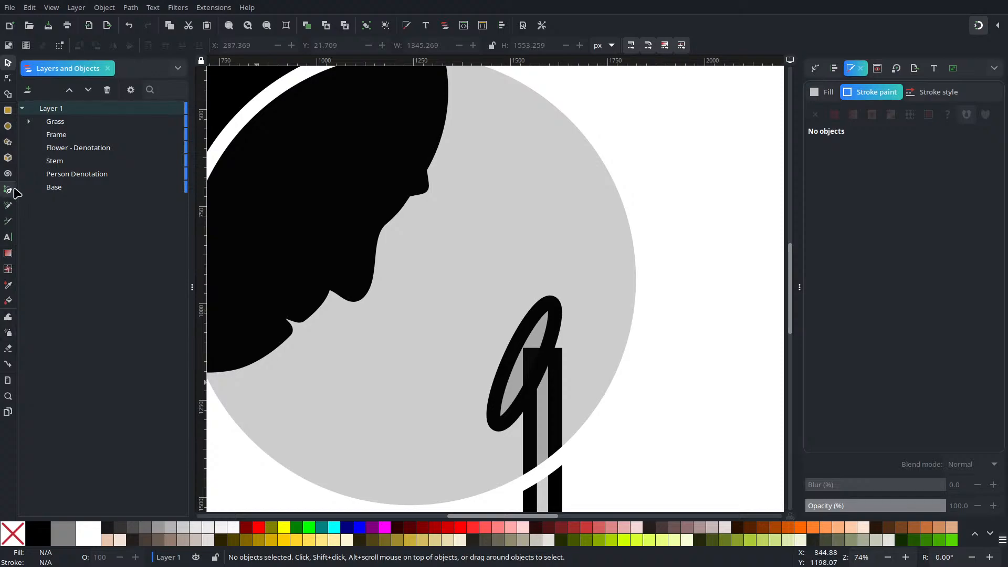
Step: Draw a narrow upright ellipse just above the flower oval, with radii of about 45 by 137 px
key("e")
left_click_drag(527, 209, 563, 315)
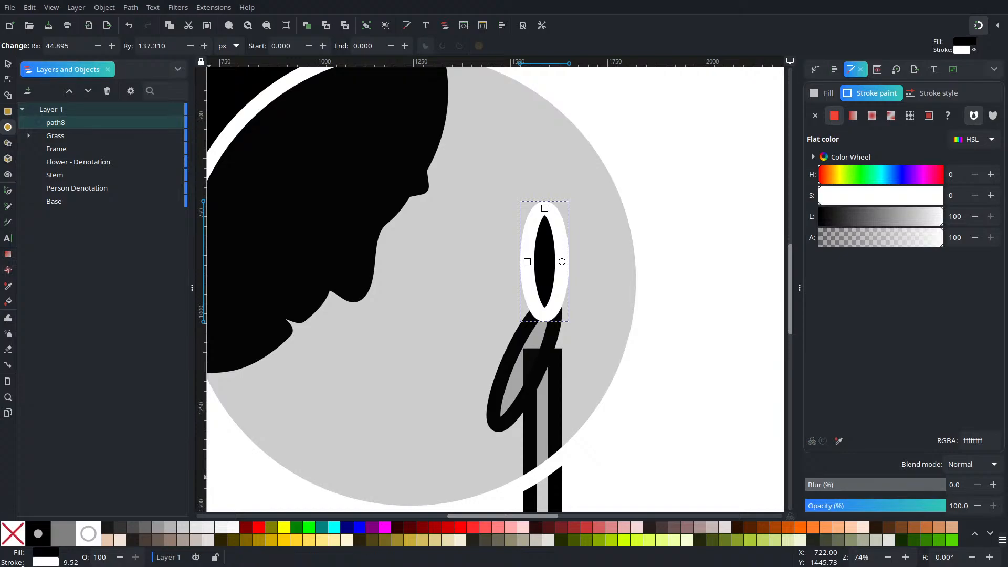
Step: Give the upright ellipse above the flower oval a white fill and a black stroke
left_click(22, 535, "shift")
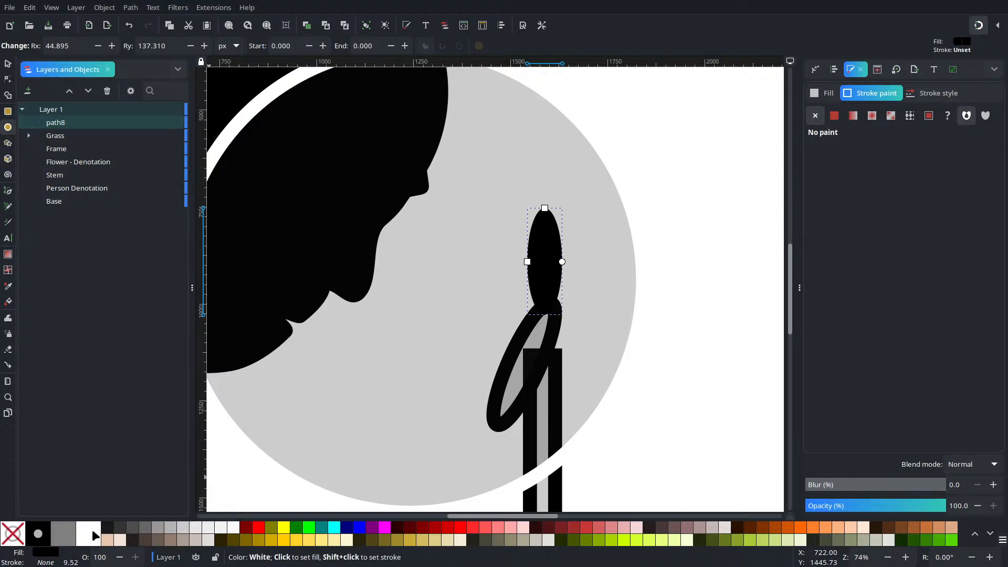
left_click(46, 534, "shift")
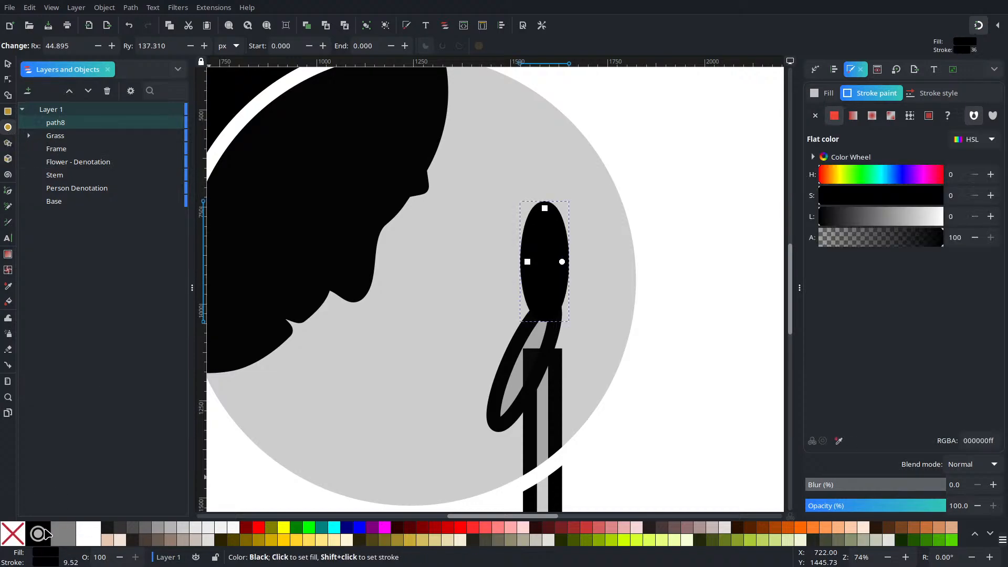
left_click(90, 543)
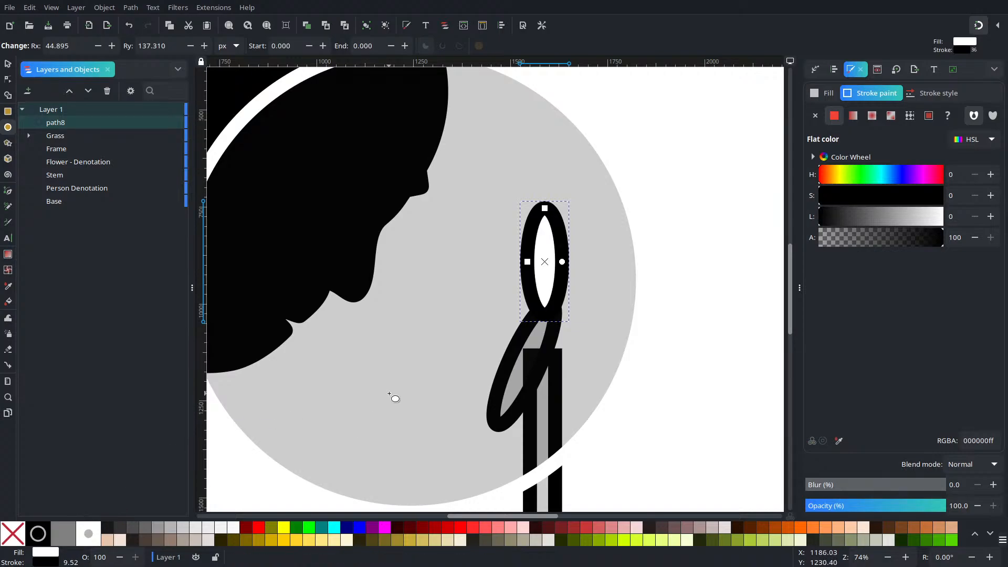
Step: Place a rotated petal copy at the flower oval's lower end, pointing down-left, and shift the upright petal slightly up and right
left_click(8, 63)
left_click_drag(560, 280, 460, 464)
left_click(466, 430)
left_click_drag(478, 380, 491, 434)
mouse_move(560, 255)
left_mouse_down()
mouse_move(567, 248)
mouse_move(567, 265)
left_mouse_up()
left_click(629, 223)
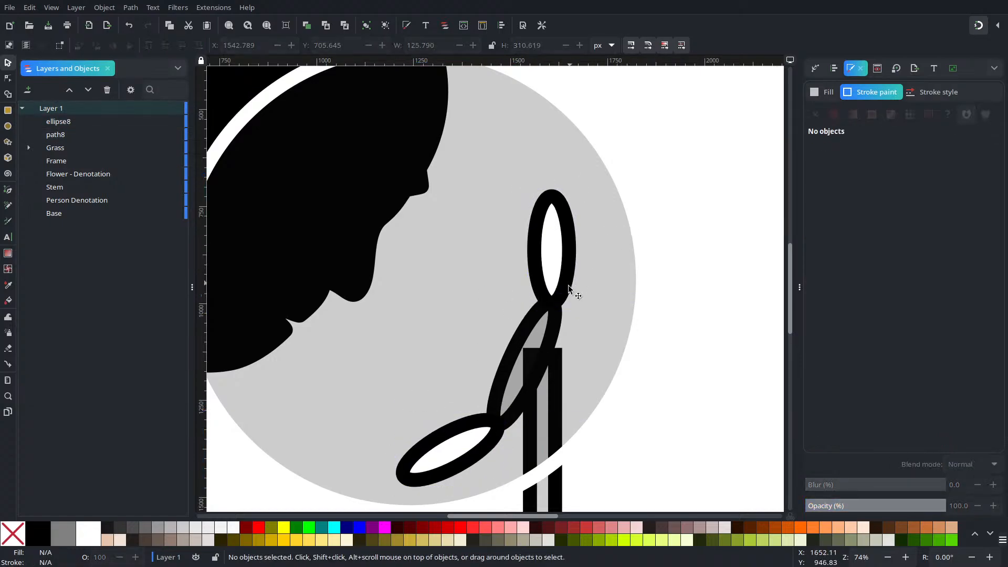
Step: Build three more petals from duplicates of the lowest petal, each moved higher and rotated to fan out along the flower oval's left side
left_click(492, 445)
key("ctrl+d")
left_click_drag(499, 441, 494, 403)
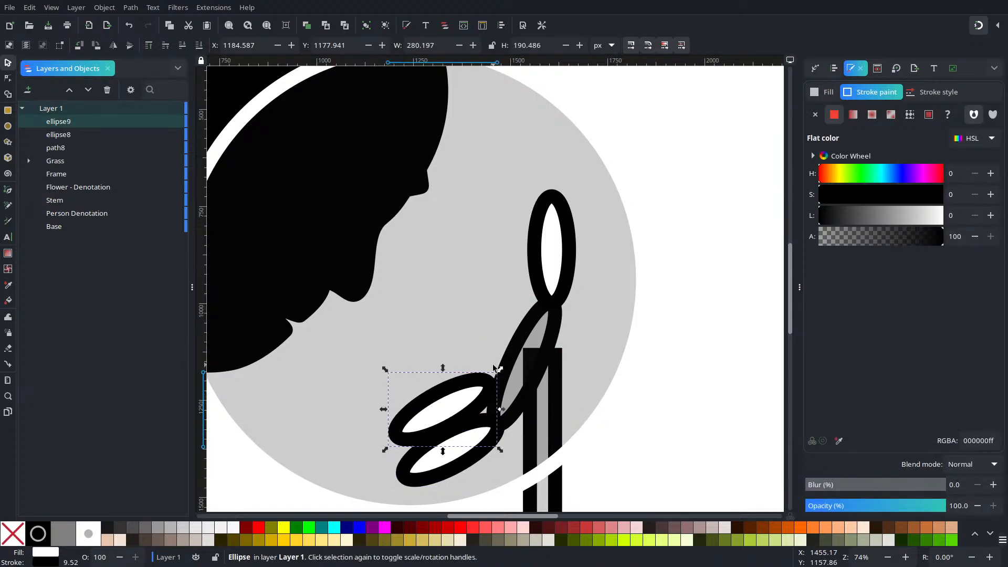
left_click(490, 377)
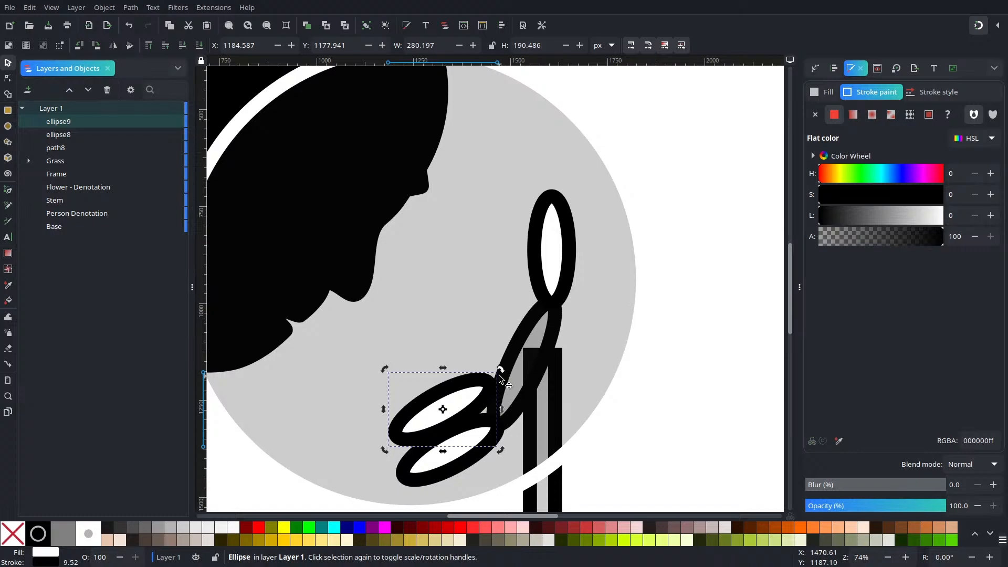
mouse_move(502, 366)
left_mouse_down()
mouse_move(520, 402)
mouse_move(486, 417)
mouse_move(472, 367)
mouse_move(484, 377)
mouse_move(490, 338)
mouse_move(529, 330)
mouse_move(499, 359)
mouse_move(498, 348)
left_mouse_up()
key("ctrl+z")
left_click(480, 376)
left_click(486, 378)
key("ctrl+d")
key("ctrl+d")
left_click(494, 339)
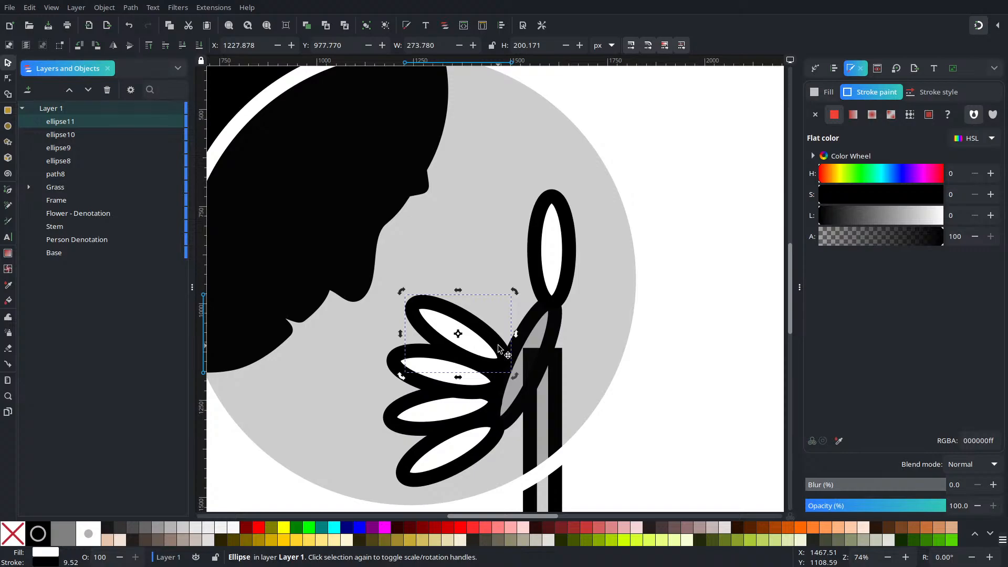
left_click(659, 308)
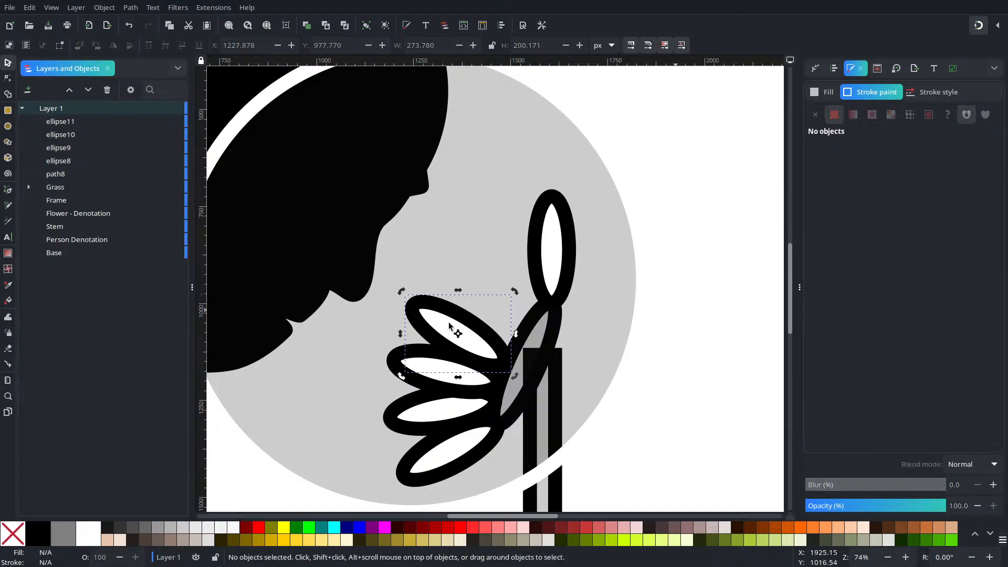
Step: Duplicate the highest fanned petal, move the copy up along the flower oval, and rotate it to a steeper angle
left_click(487, 328)
key("ctrl+d")
left_click_drag(487, 328, 503, 298)
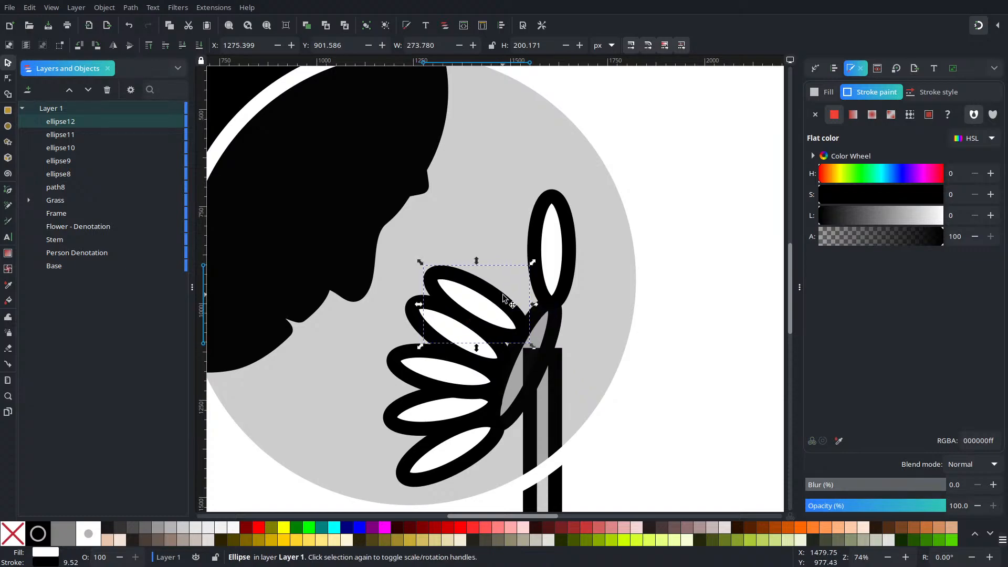
left_click(502, 299)
mouse_move(529, 266)
left_mouse_down()
mouse_move(557, 303)
mouse_move(555, 310)
mouse_move(543, 304)
mouse_move(536, 339)
mouse_move(509, 354)
mouse_move(490, 315)
left_mouse_up()
scroll(523, 359, "up", 3, "ctrl")
key("5")
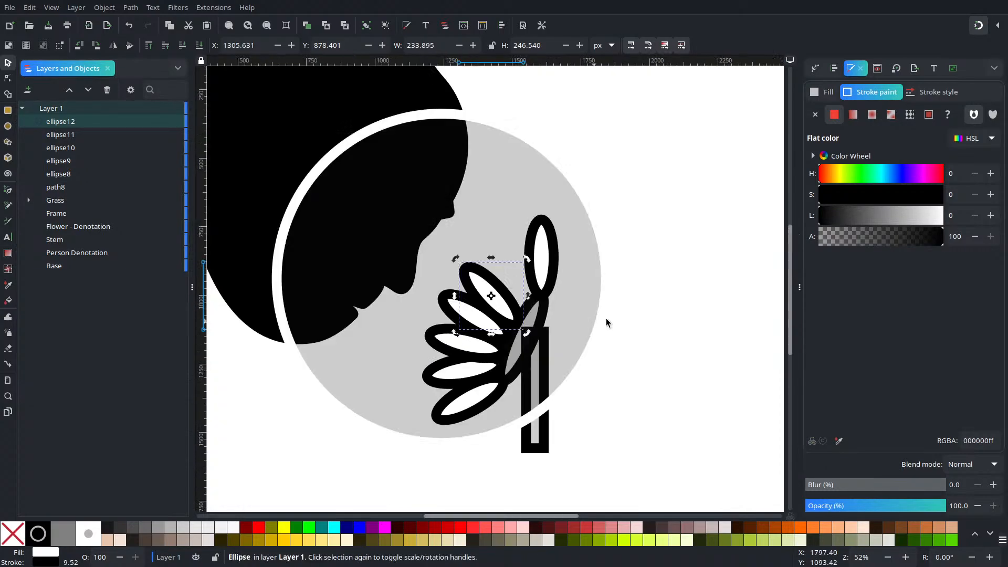
key("Escape")
Step: Duplicate the upright petal, rotate the copy to lean left, and fit it beside the fanned petals
left_click(543, 254)
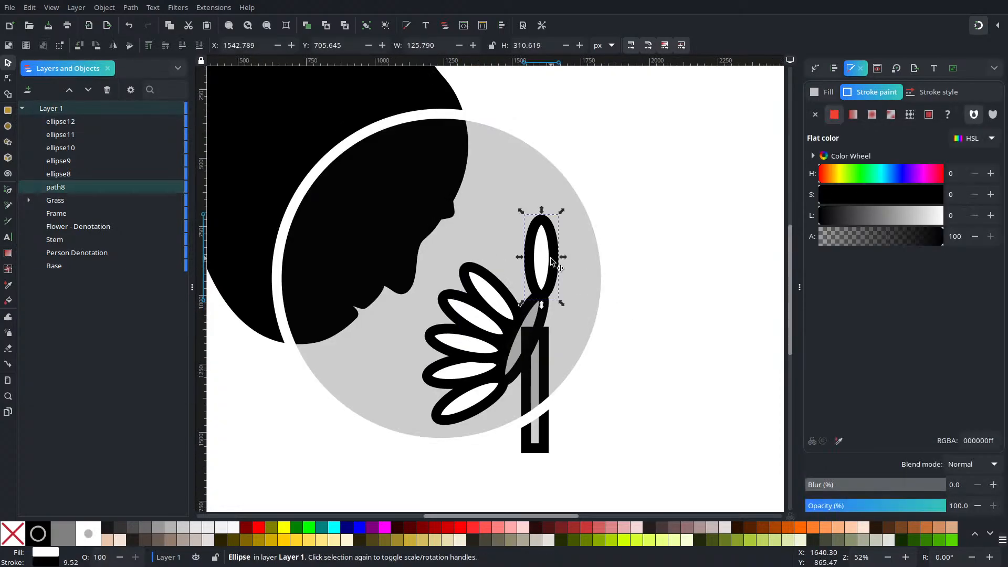
key("ctrl+d")
left_click_drag(540, 229, 502, 226)
left_click(521, 243)
scroll(558, 289, "up", 4)
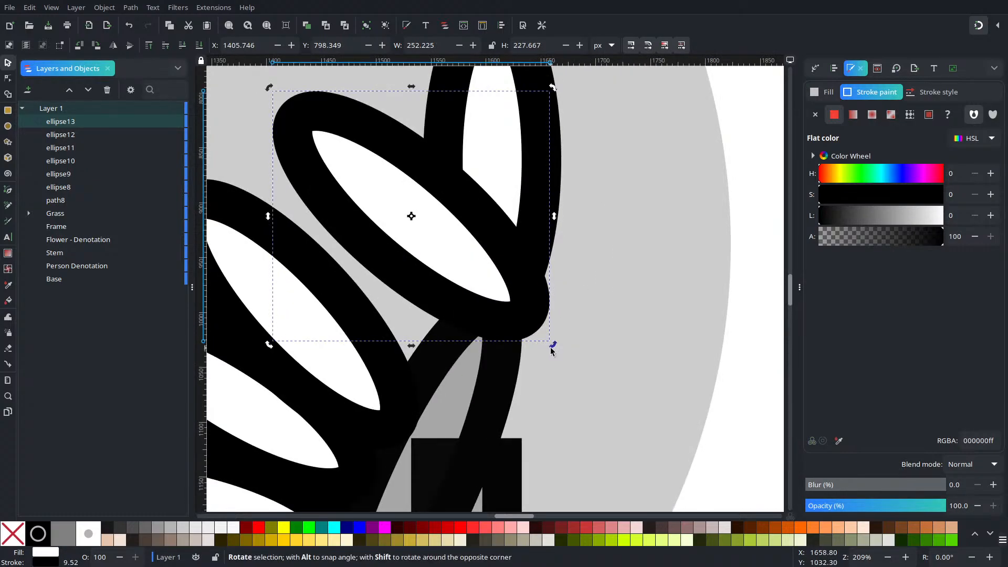
left_click_drag(553, 346, 482, 347)
left_click_drag(484, 342, 525, 443)
Step: Duplicate the left-leaning petal and rotate the copy more upright to fill the gap beside the upright petal
key("ctrl+d")
left_click(455, 401)
left_click_drag(456, 427, 494, 370)
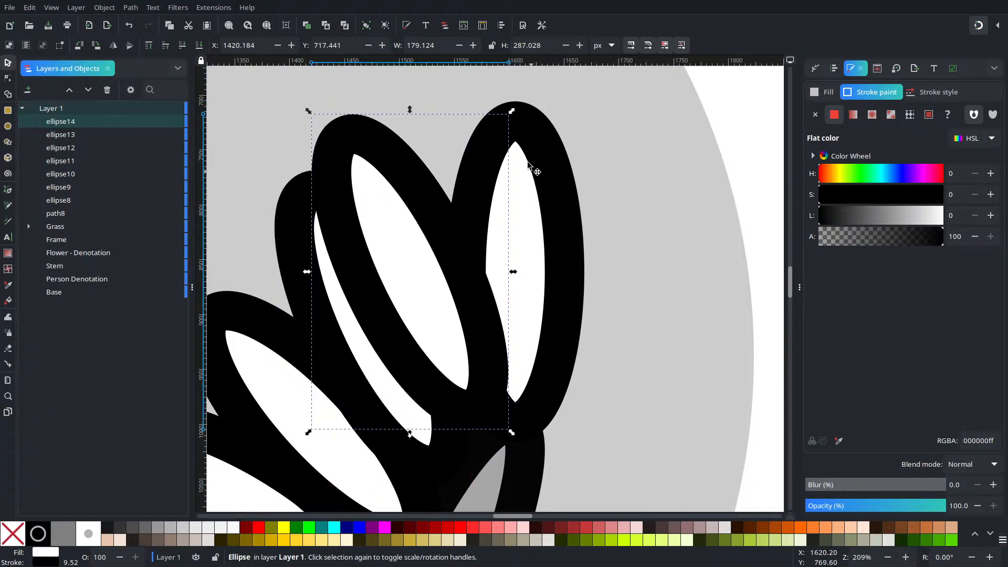
left_click(434, 188)
left_click_drag(512, 113, 524, 167)
left_click_drag(447, 418, 482, 406)
Step: Raise the upright petal to the top of the stacking order, in front of the other petals
left_click(529, 262)
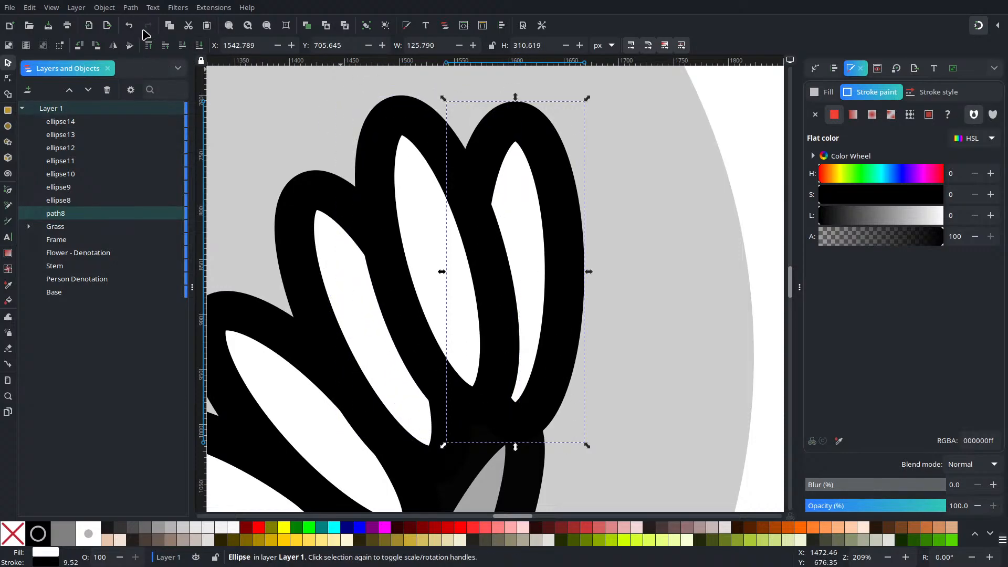
left_click(165, 46)
left_click(148, 45)
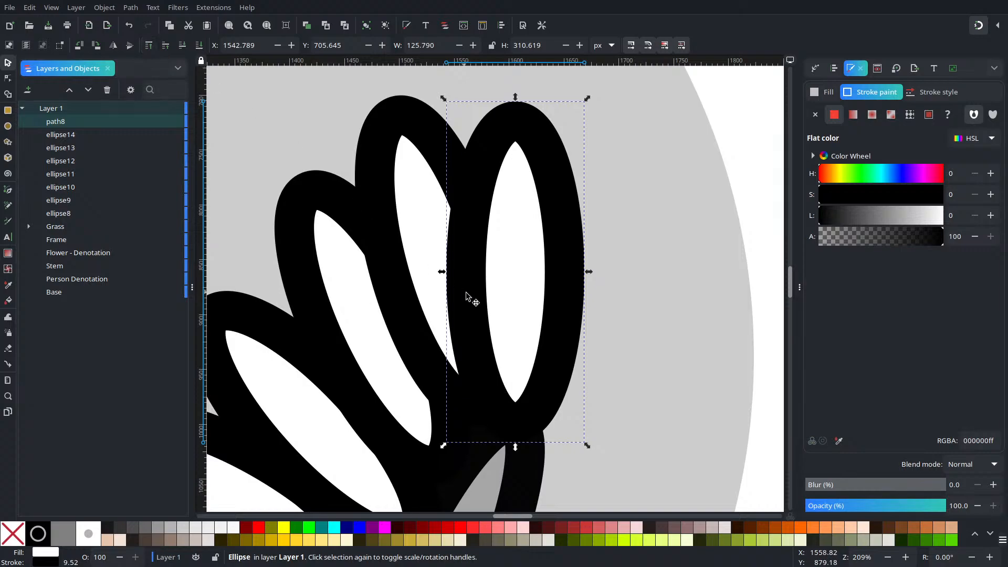
key("5")
left_click(586, 291)
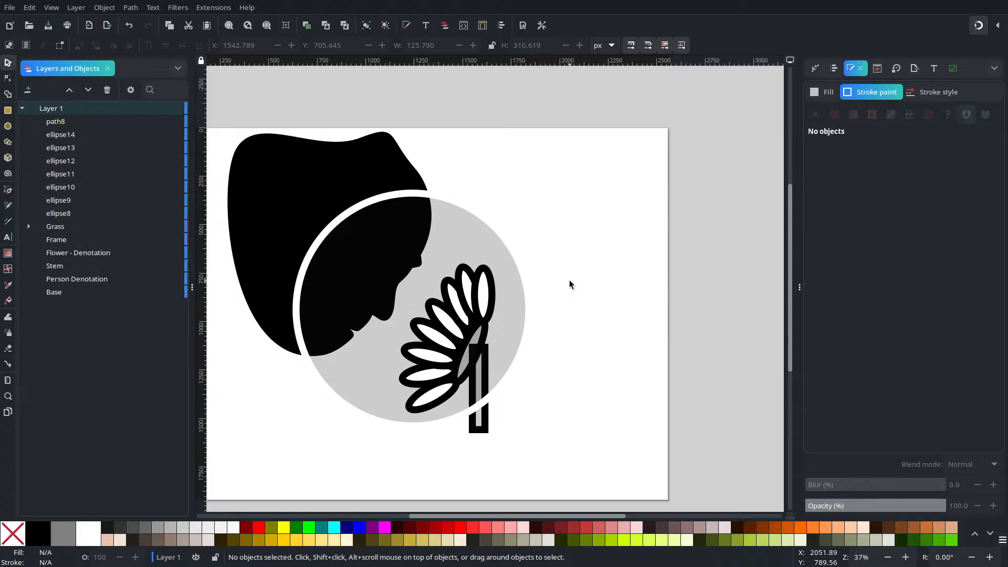
Step: Unite all eight petals and the Flower - Denotation oval into one shape with the Shape Builder, including the small gap between petals
left_click_drag(632, 251, 392, 425)
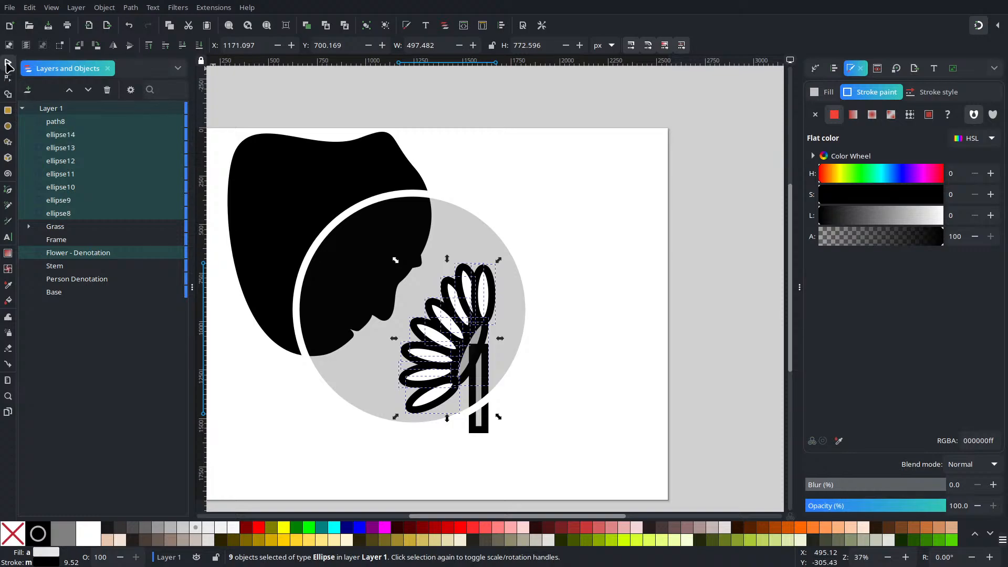
left_click(7, 94)
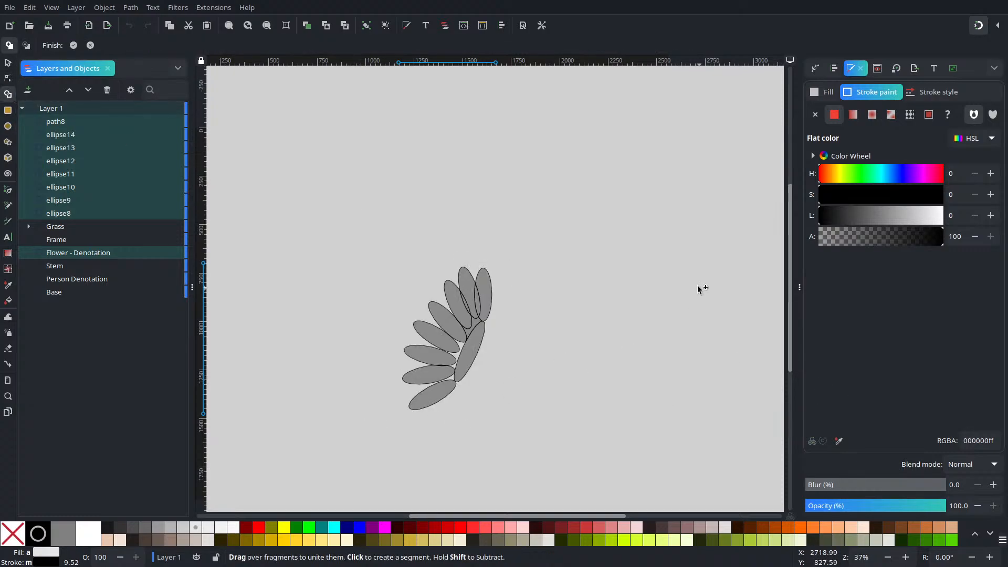
mouse_move(480, 295)
left_mouse_down()
mouse_move(447, 350)
mouse_move(471, 289)
mouse_move(477, 304)
mouse_move(449, 349)
mouse_move(468, 273)
mouse_move(465, 351)
mouse_move(435, 396)
mouse_move(434, 358)
mouse_move(450, 387)
left_mouse_up()
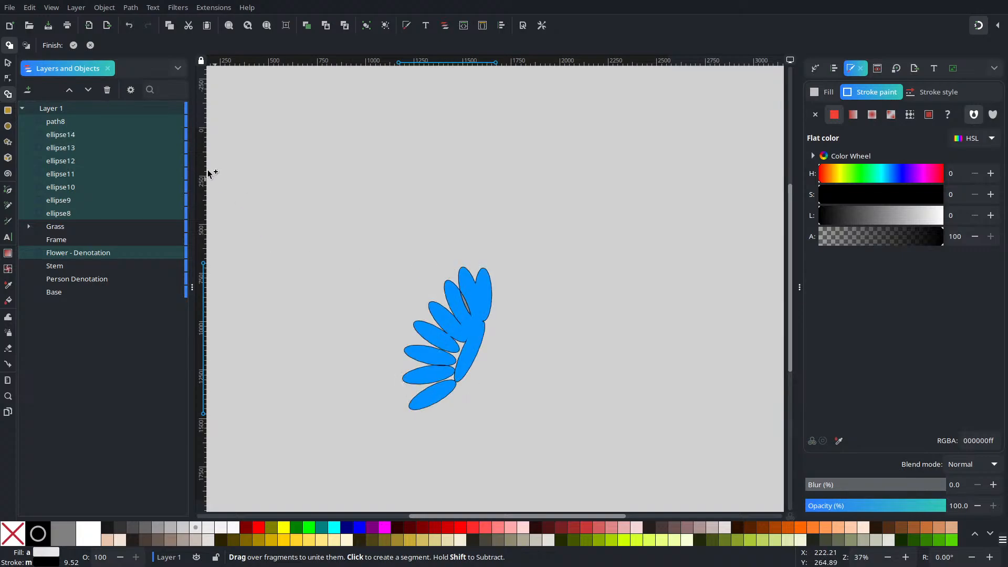
left_click_drag(468, 295, 461, 301)
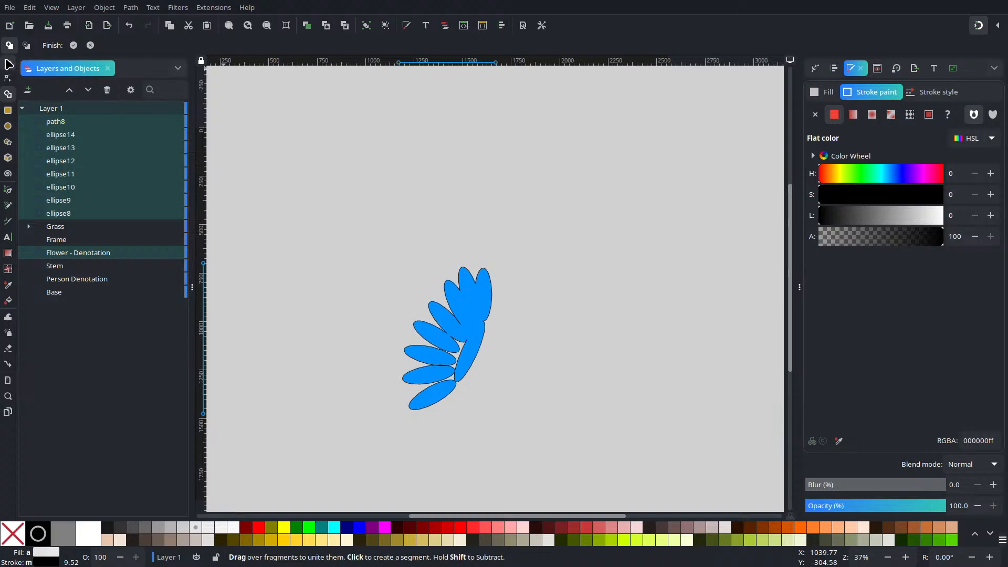
left_click(73, 45)
left_click(611, 321)
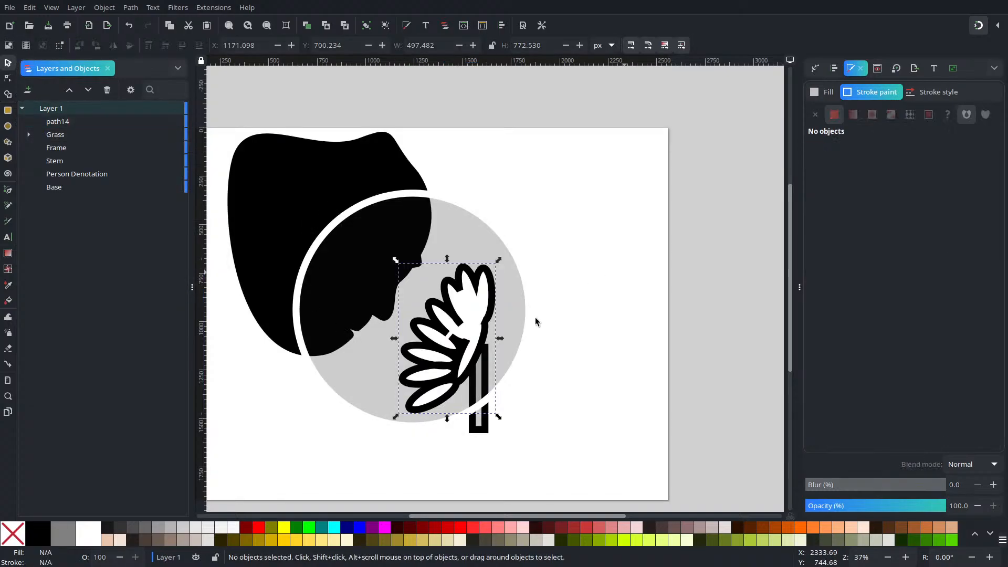
Step: Remove the united flower's stroke and fill it with golden yellow, HSL 48, 100, 48
left_click(459, 321)
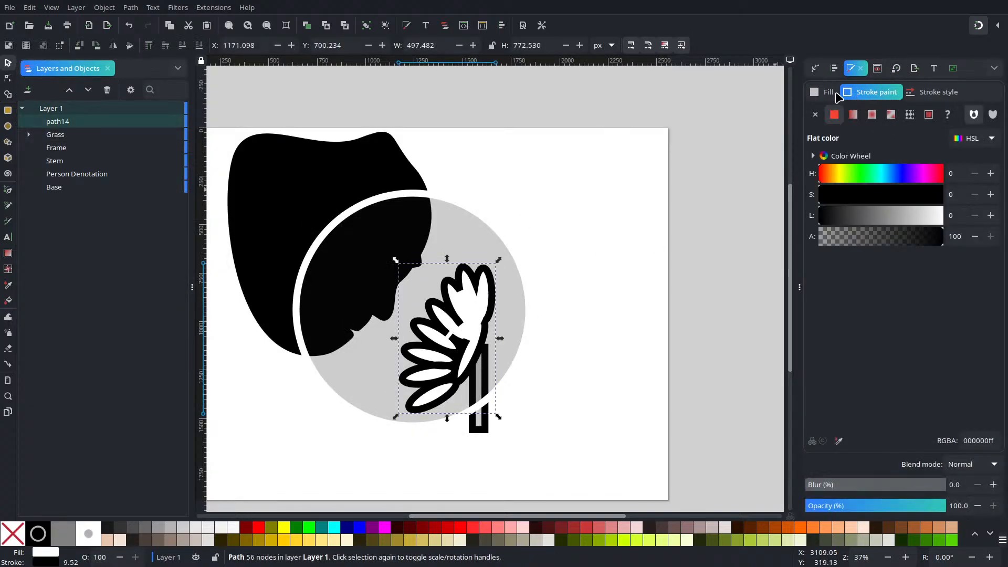
left_click(815, 115)
left_click(825, 92)
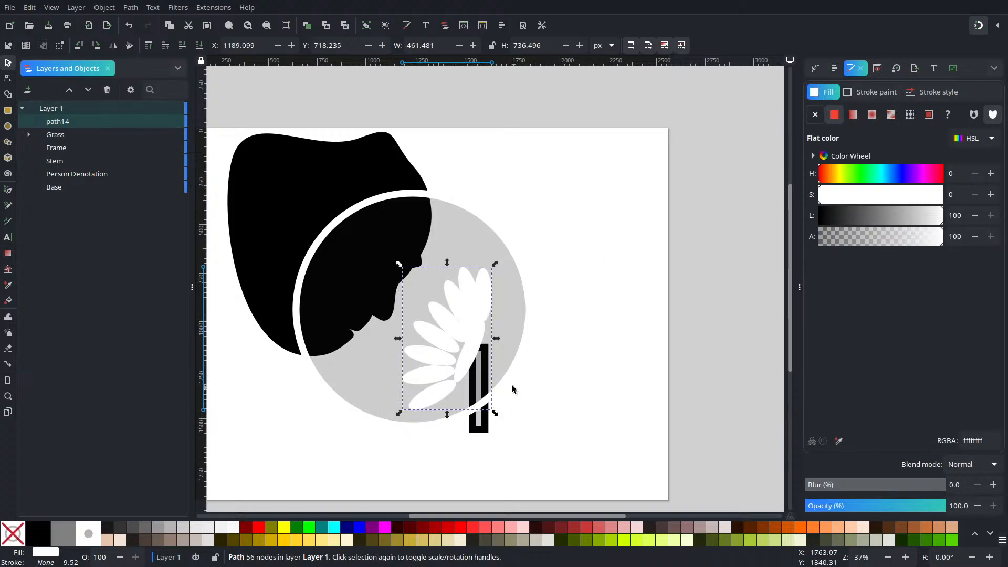
left_click(834, 177)
left_click_drag(862, 198, 997, 198)
left_click(881, 211)
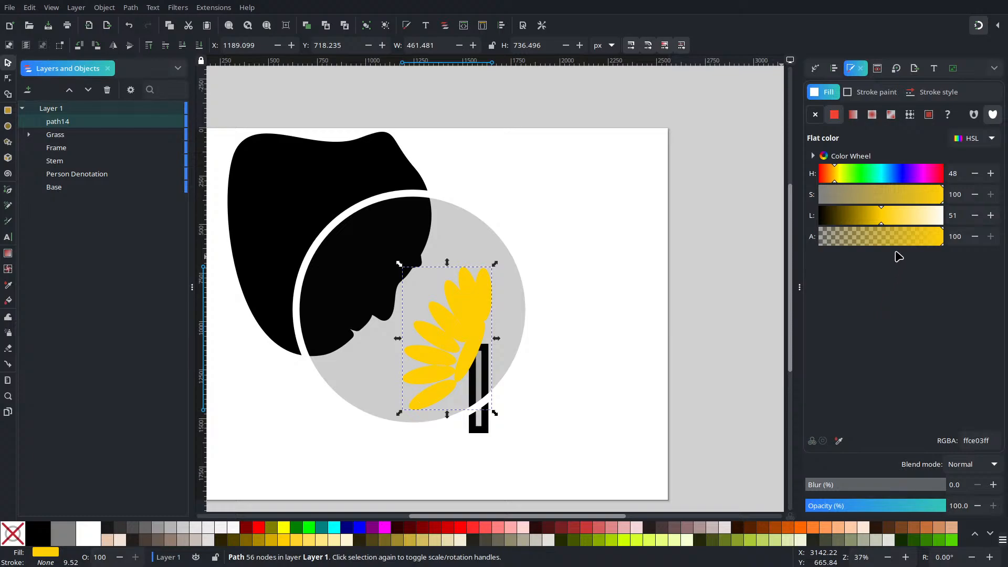
left_click_drag(906, 221, 881, 225)
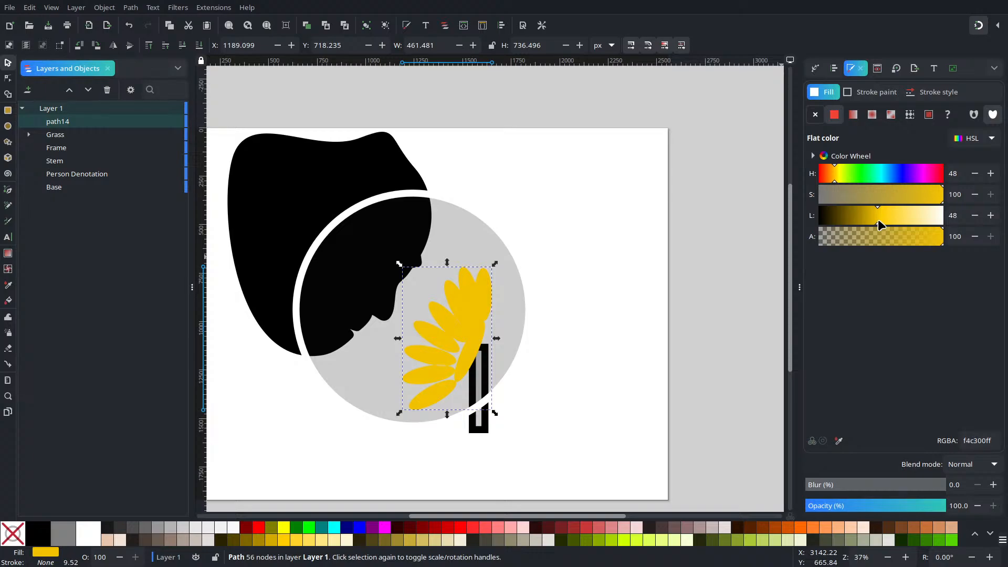
Step: Remove the stroke from the Stem rectangle
left_click(487, 382)
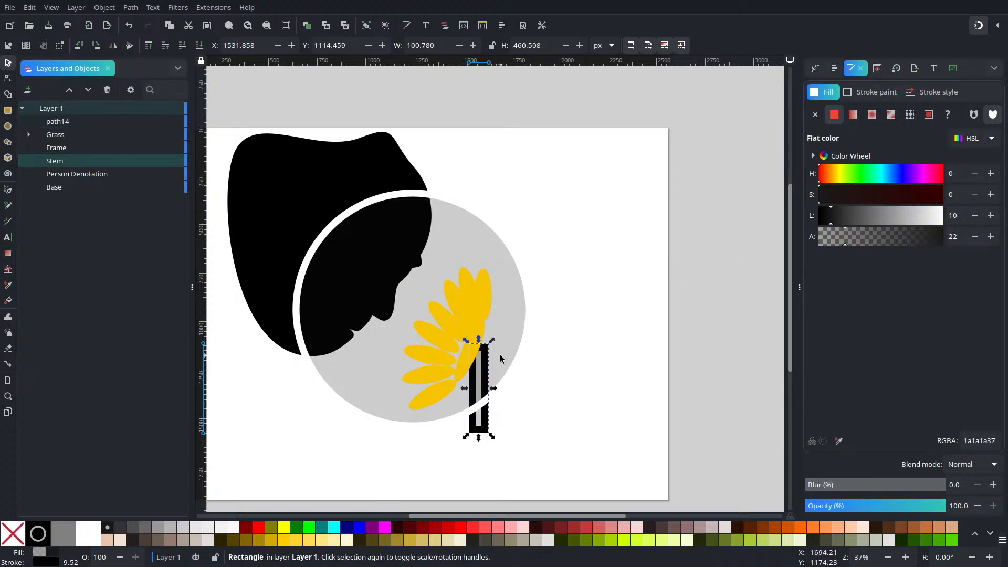
left_click(855, 95)
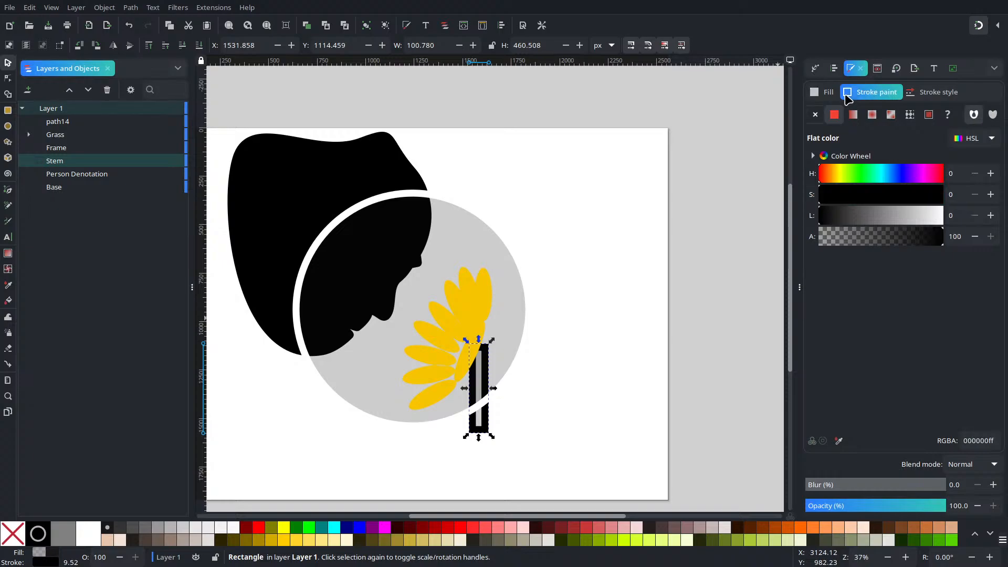
left_click(825, 97)
left_click(855, 93)
left_click(815, 115)
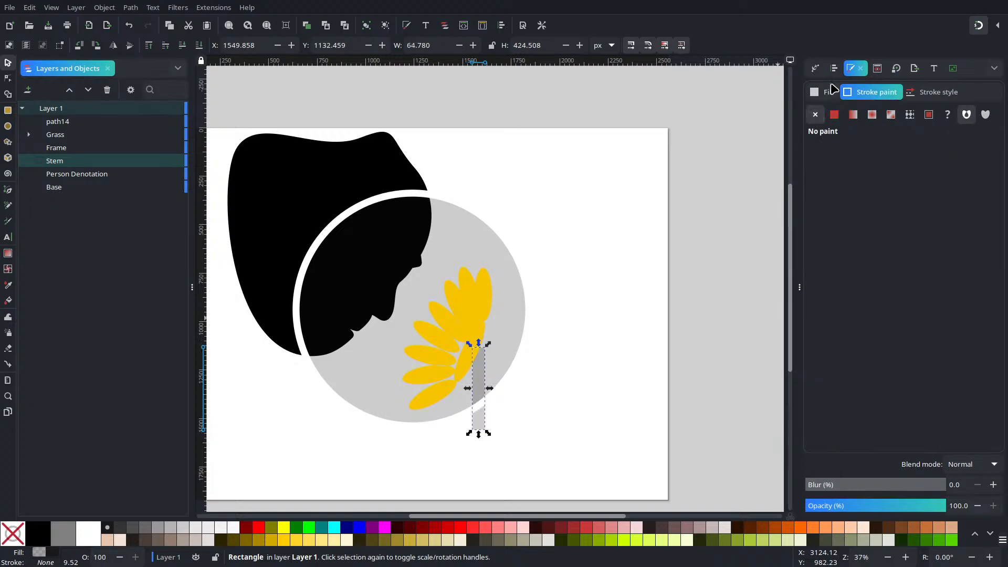
Step: Fill the Stem with the yellow sampled from the flower and raise it one level, above the Frame
left_click(824, 94)
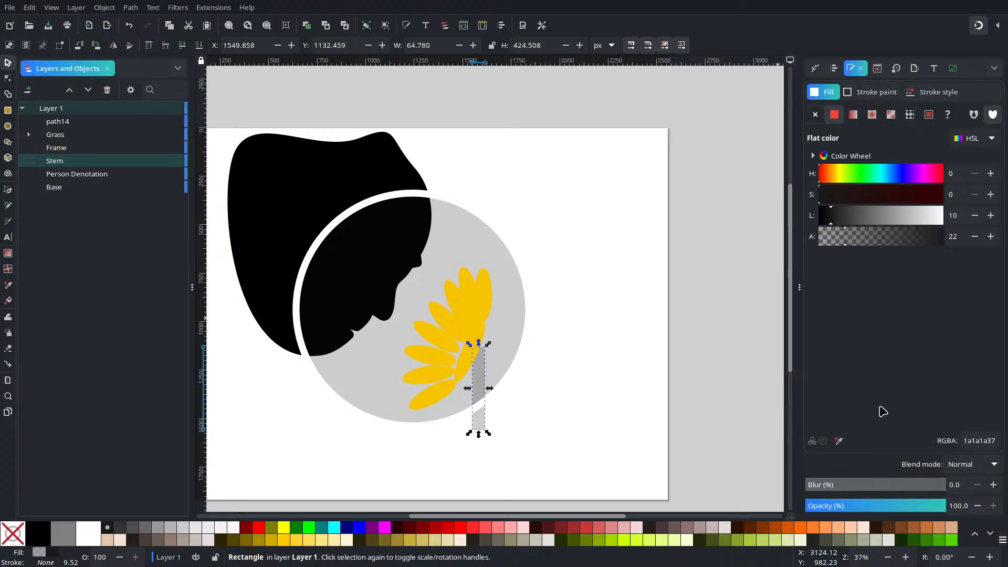
left_click(838, 441)
left_click(475, 328)
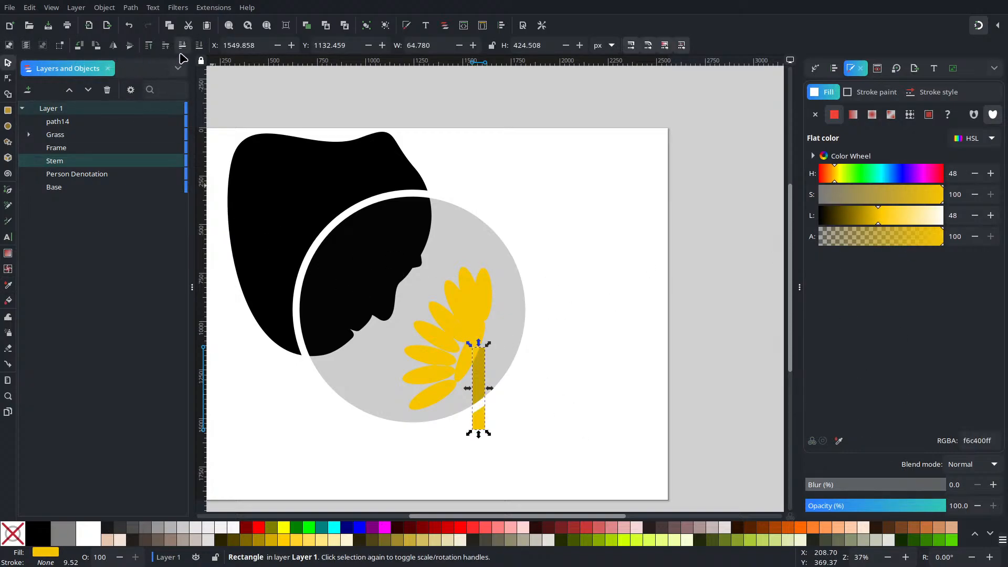
left_click(166, 45)
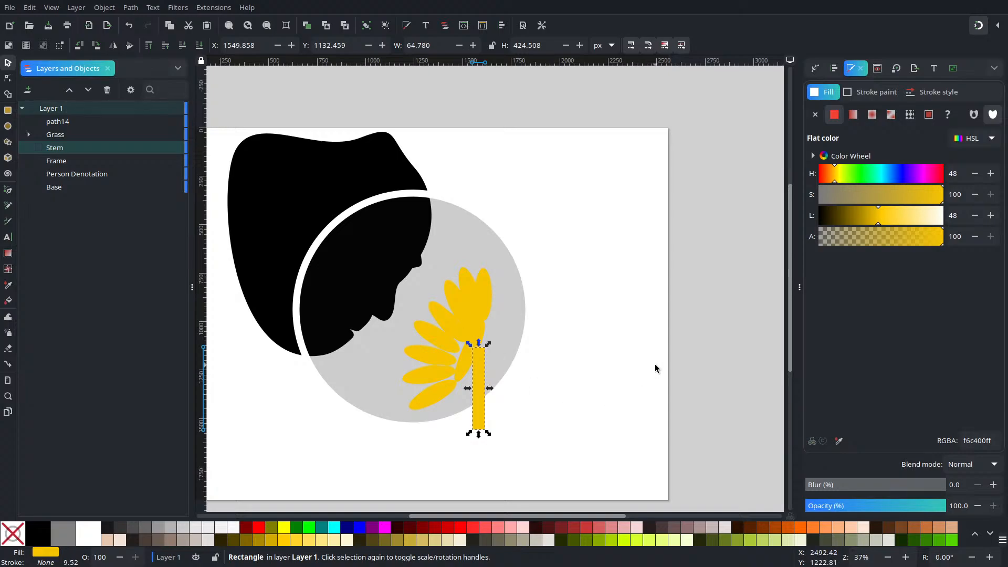
left_click(584, 377)
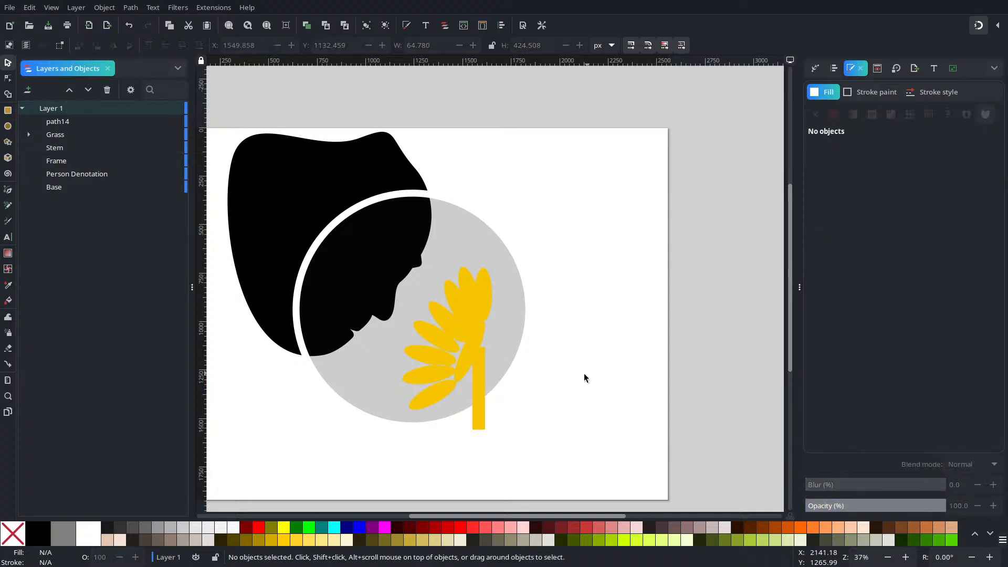
Step: Convert the Stem rectangle to a path and open its nodes for editing
left_click(484, 399)
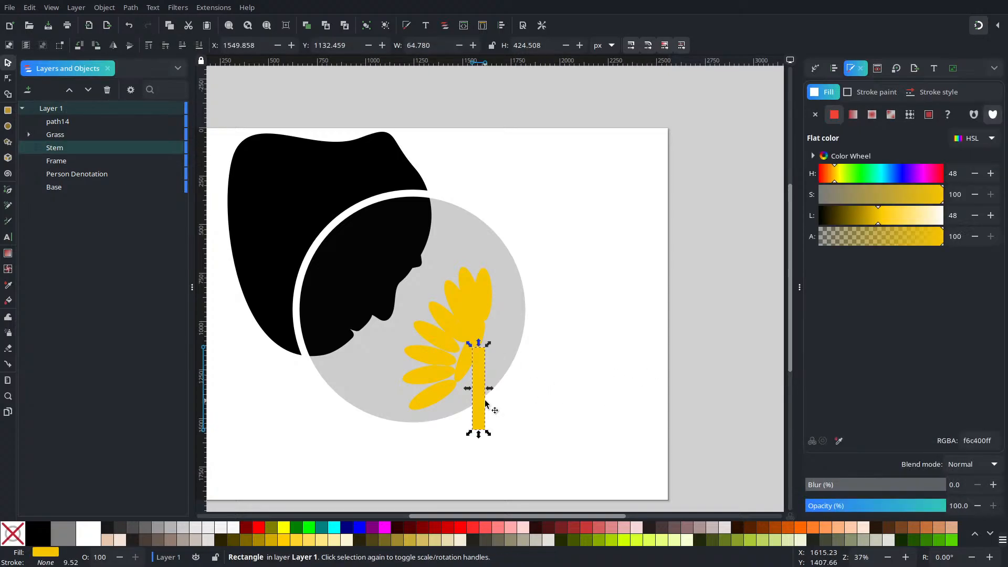
left_click(8, 79)
left_click(130, 7)
left_click(131, 9)
left_click(130, 12)
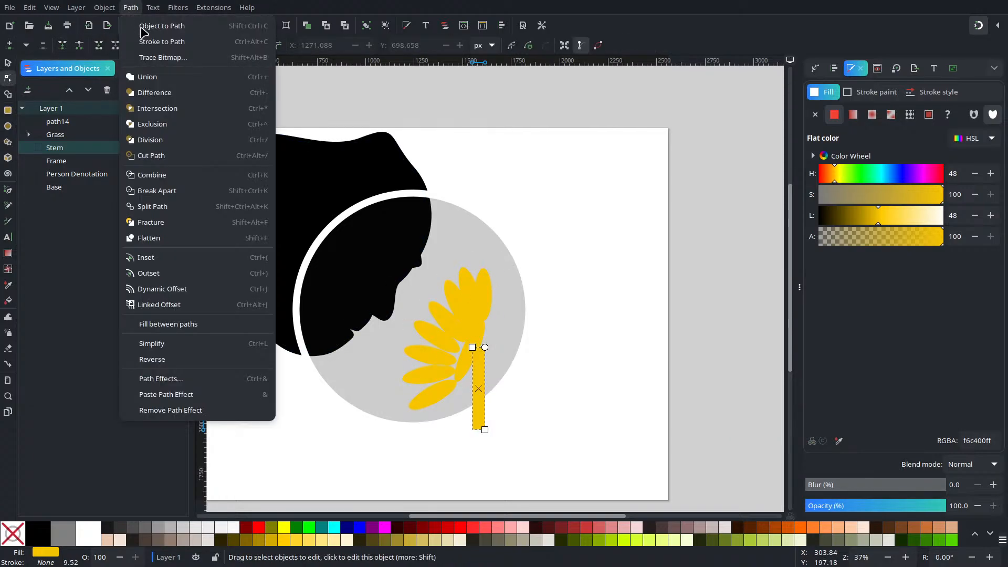
left_click(139, 8)
left_click(8, 63)
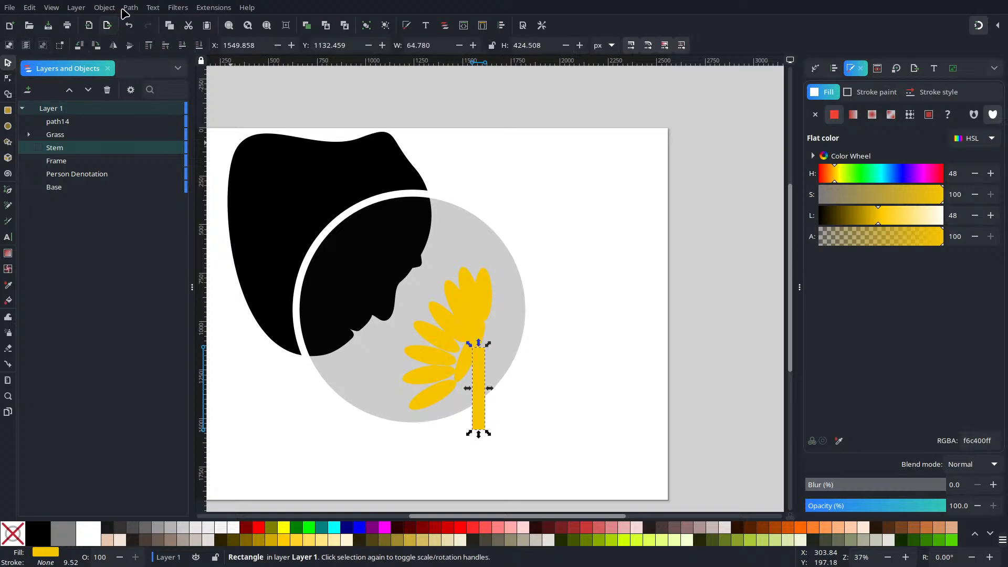
left_click(130, 8)
left_click(144, 25)
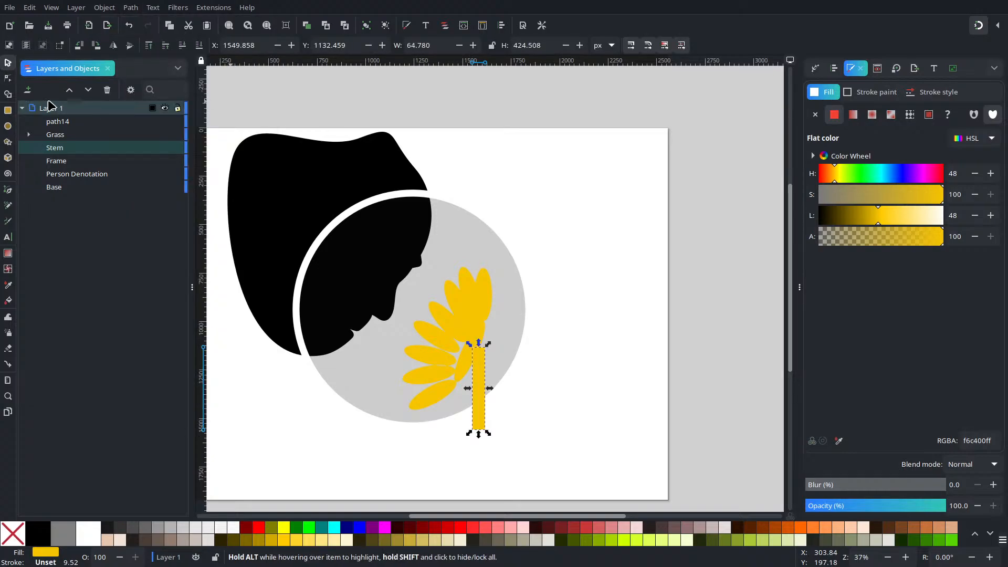
left_click(8, 78)
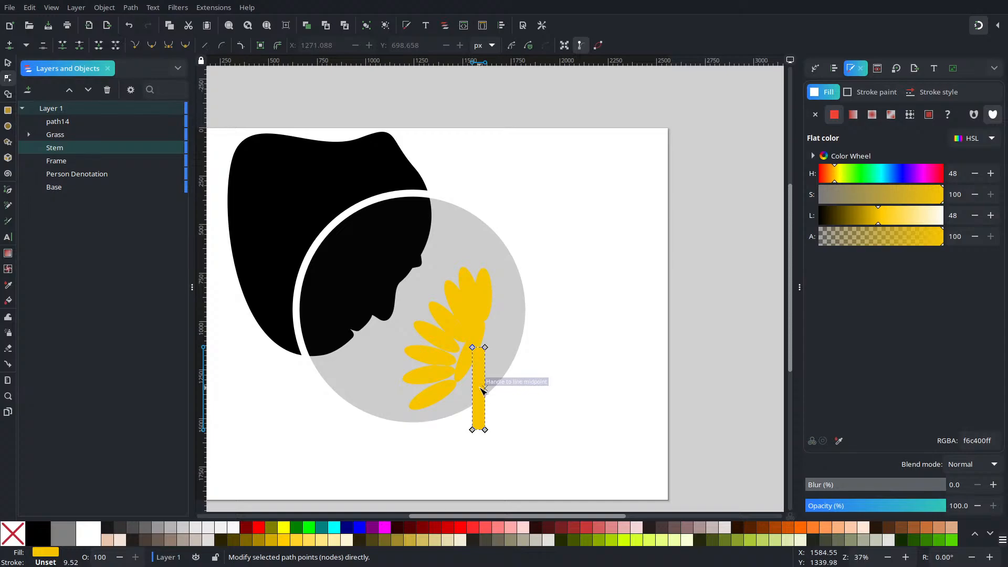
Step: Bow the Stem's left side inward and move its two upper nodes onto the base of the flower
scroll(482, 390, "up", 8)
left_click_drag(473, 256, 553, 437)
scroll(544, 419, "down", 4)
scroll(537, 370, "up", 2)
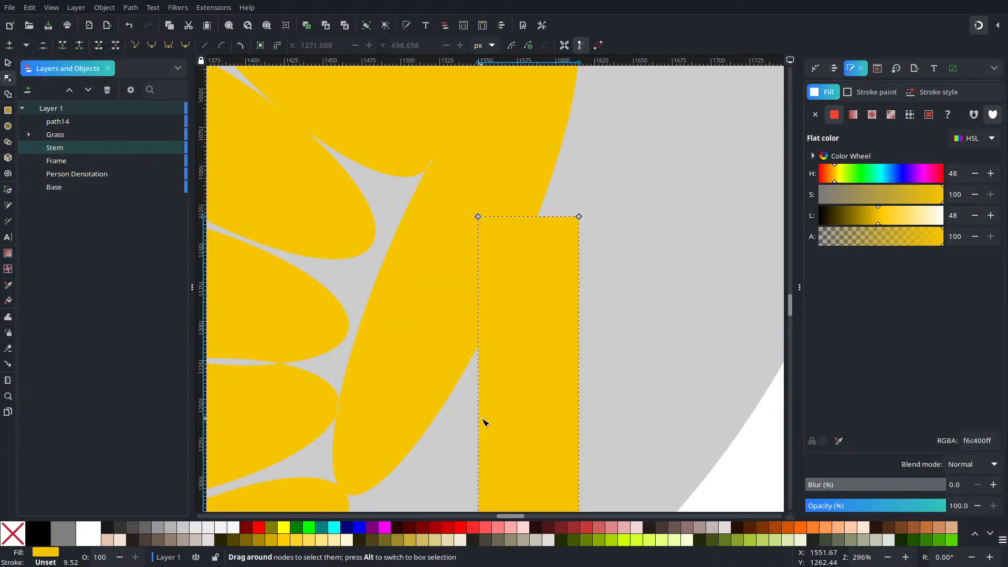
left_click_drag(479, 450, 511, 454)
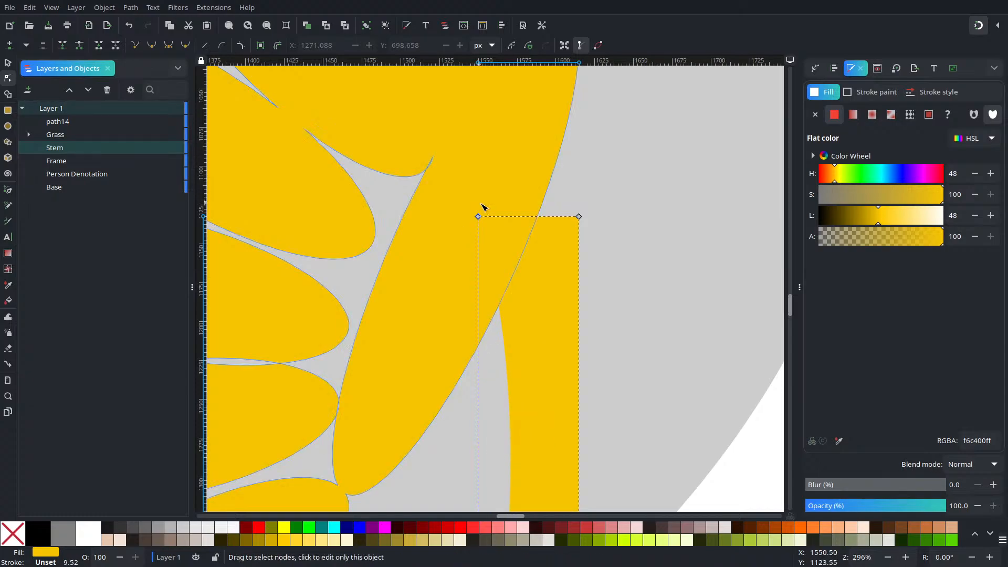
left_click_drag(478, 216, 432, 393)
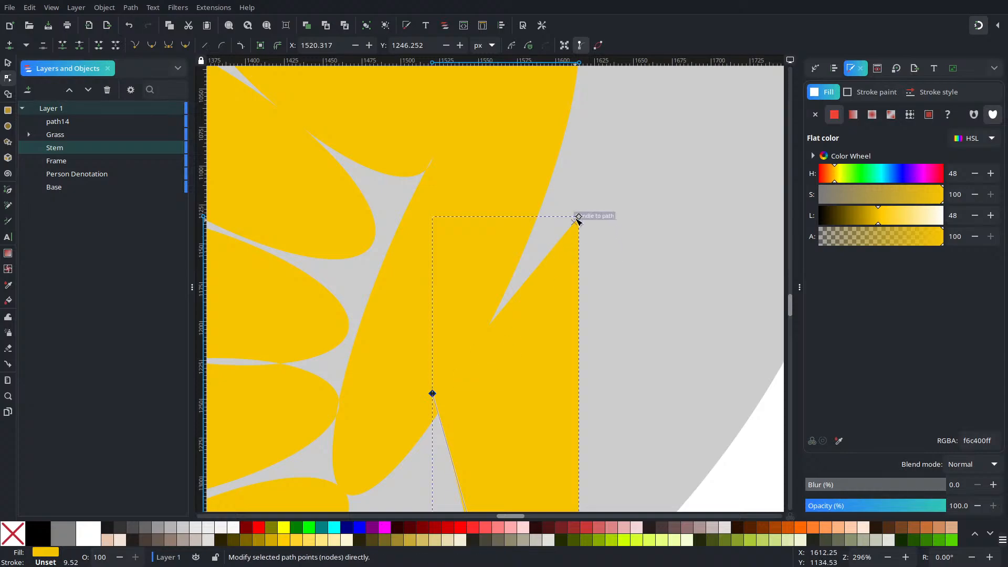
left_click_drag(579, 216, 551, 139)
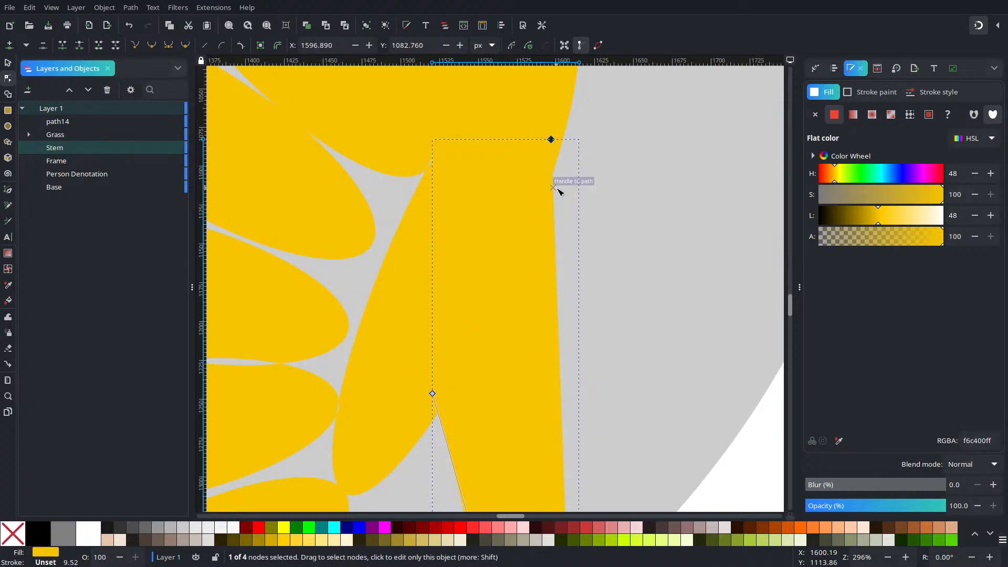
Step: Bend both long sides of the Stem into a curve bulging to the right and adjust its upper nodes against the flower
scroll(559, 190, "down", 3, "ctrl")
left_click_drag(556, 355, 598, 337)
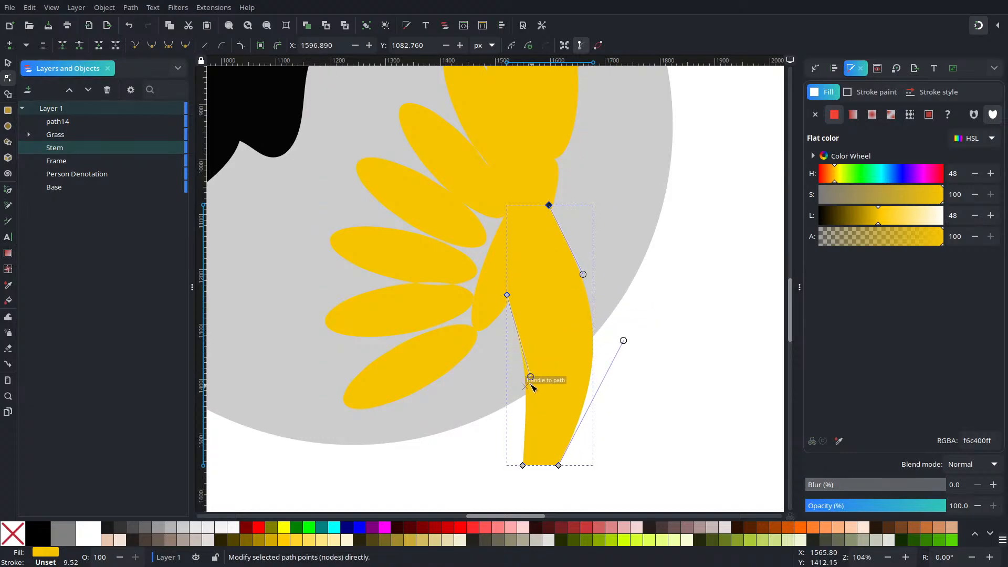
left_click_drag(530, 377, 574, 331)
left_click_drag(549, 206, 535, 219)
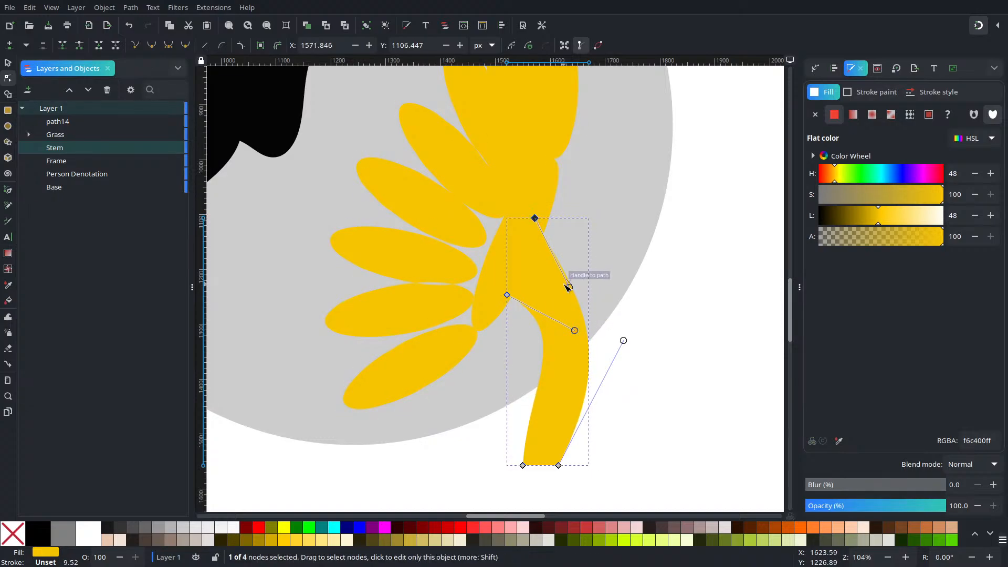
left_click_drag(570, 288, 603, 239)
left_click_drag(575, 331, 598, 316)
left_click_drag(508, 296, 511, 276)
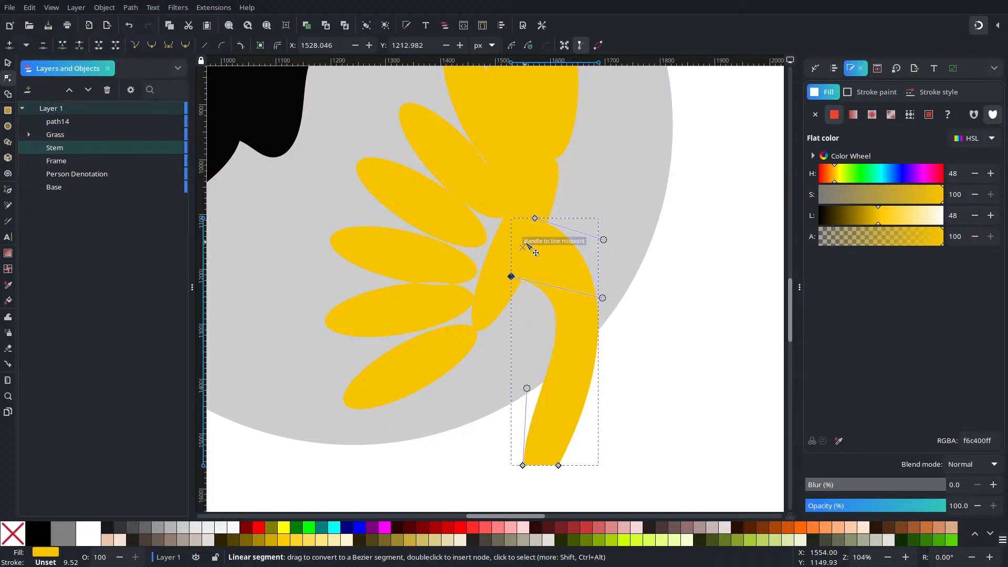
Step: Slim the Stem into an even hooked arc by refining its curve handles and the two nodes meeting the flower
left_click_drag(535, 219, 524, 244)
left_click_drag(623, 341, 643, 386)
left_click_drag(522, 465, 604, 409)
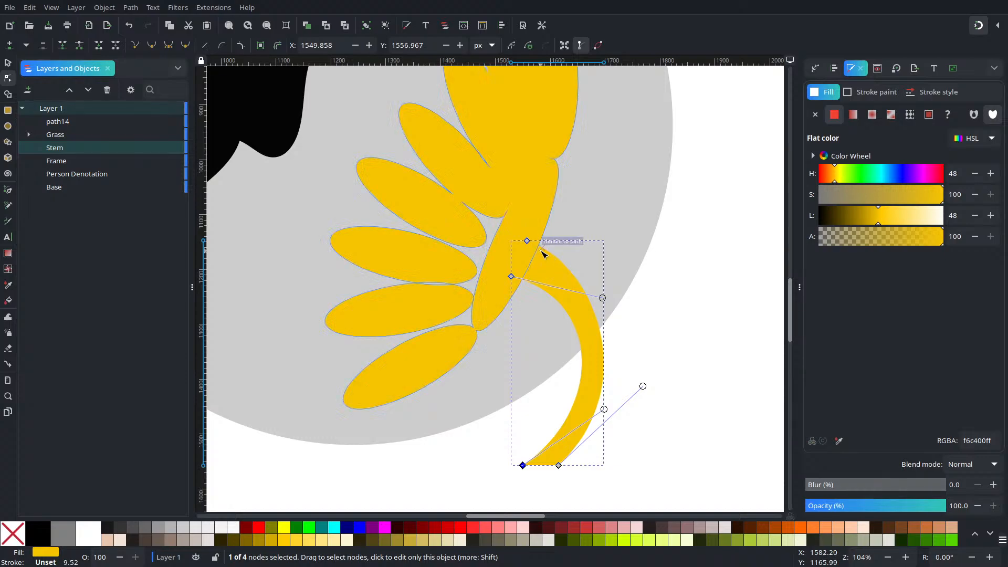
mouse_move(528, 243)
left_mouse_down()
mouse_move(526, 259)
mouse_move(538, 258)
left_mouse_up()
mouse_move(604, 275)
left_mouse_down()
mouse_move(616, 257)
mouse_move(614, 285)
left_mouse_up()
left_click_drag(535, 254, 546, 227)
left_click_drag(513, 277, 530, 265)
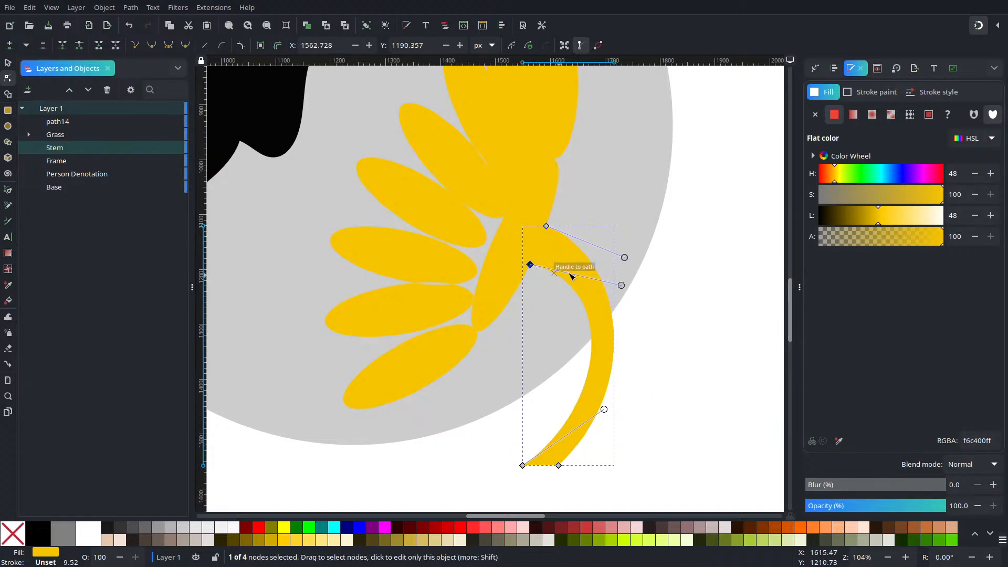
left_click(693, 283)
scroll(551, 443, "down", 3)
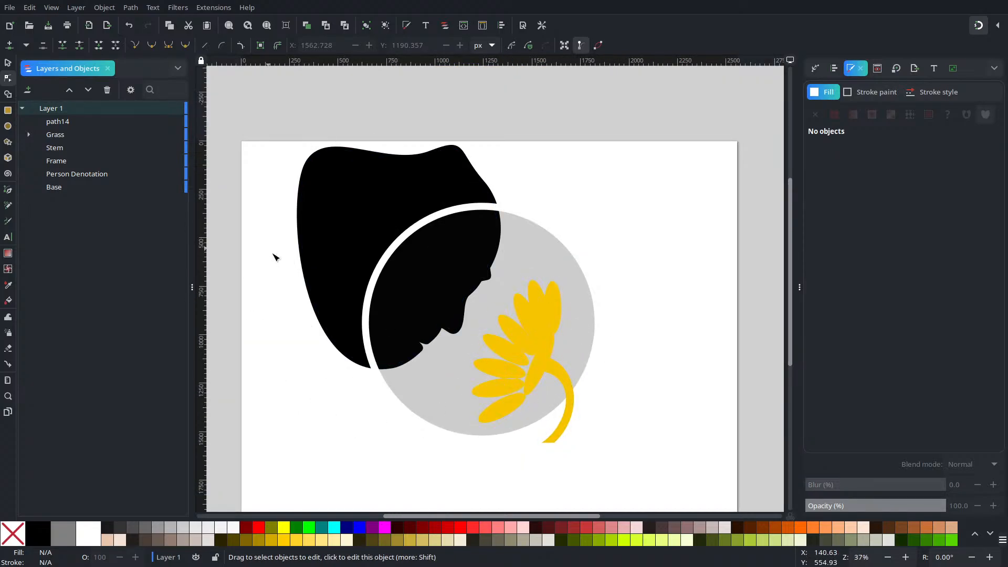
Step: Draw a narrow yellow ellipse, widen and tilt it to about 135 by 223 px, and place it over the gaps between the lower petals
left_click(8, 127)
left_click_drag(533, 351, 528, 401)
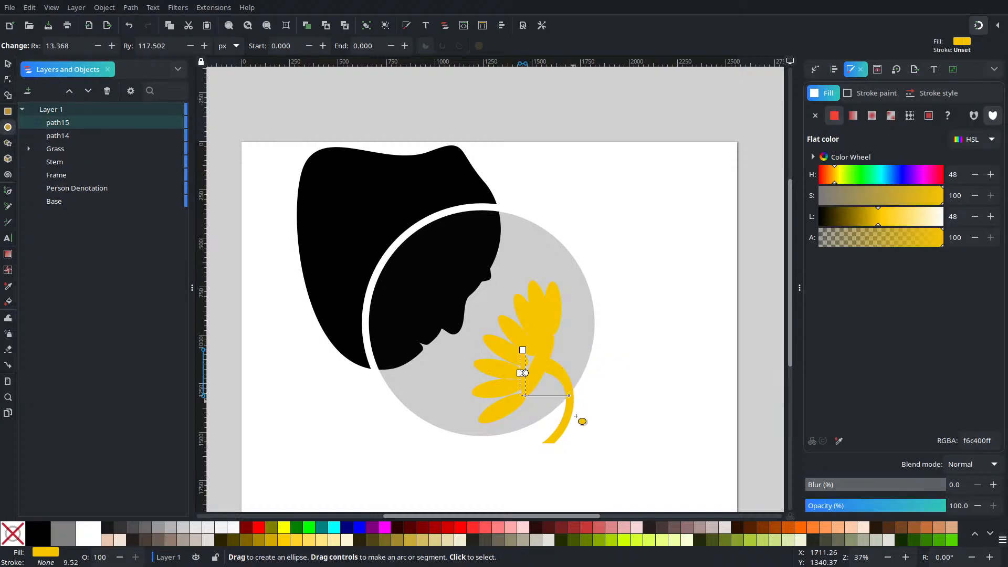
scroll(557, 427, "up", 4)
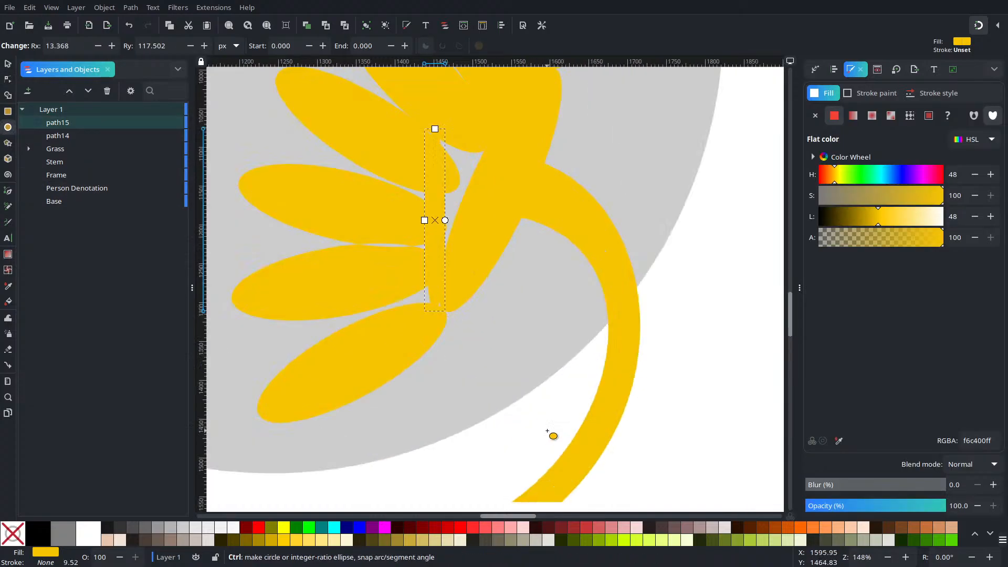
left_click(8, 59)
left_click_drag(448, 218, 513, 204)
left_click(493, 216)
left_click_drag(515, 125, 555, 137)
left_click_drag(470, 224, 443, 261)
key("ctrl")
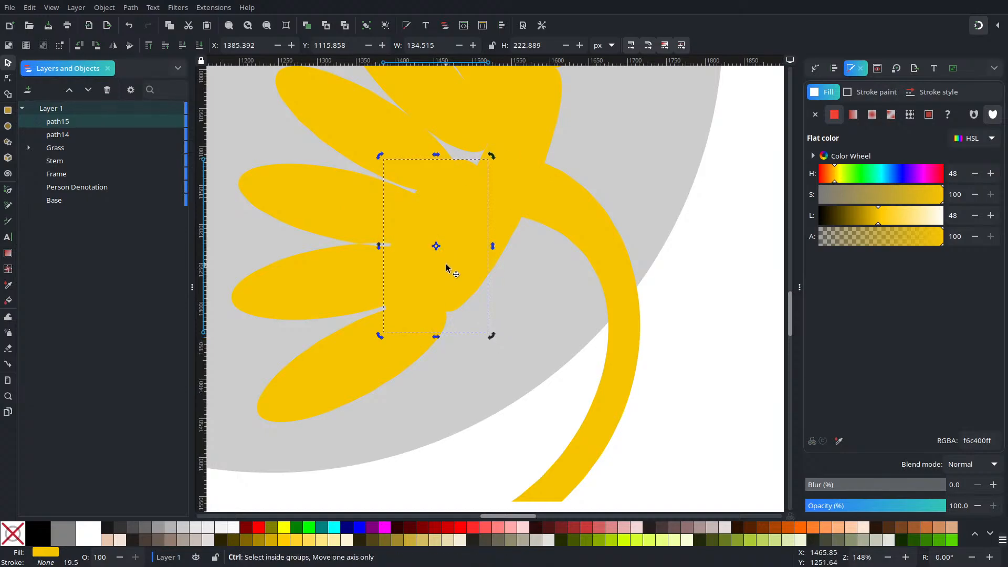
Step: Duplicate the filler ellipse and place the copy over the gaps between the upper petals
key("ctrl+d")
left_click_drag(463, 241, 488, 157)
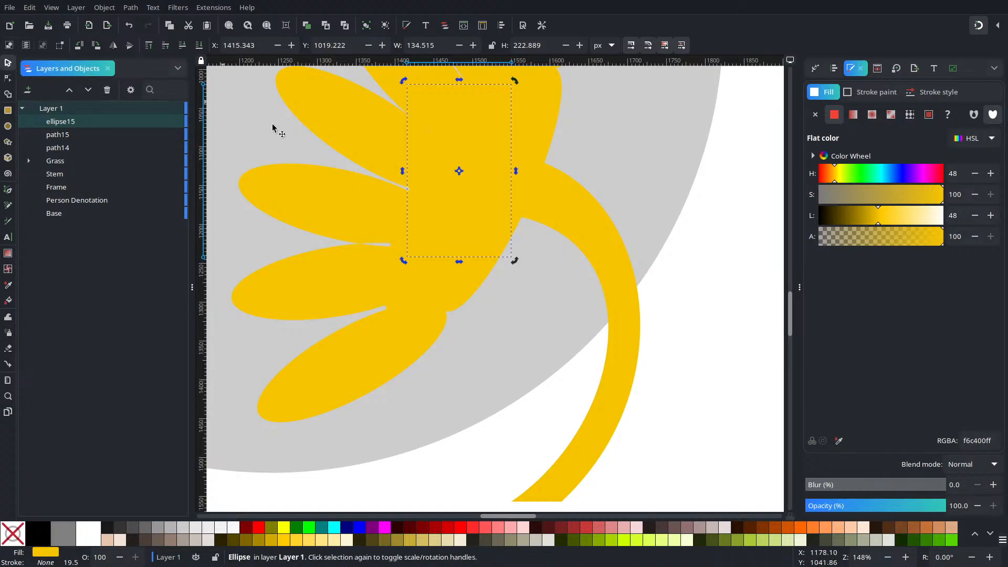
left_click(451, 296)
mouse_move(445, 280)
left_mouse_down()
mouse_move(433, 296)
mouse_move(451, 296)
left_mouse_up()
Step: Examine the flower's petals, filler ellipses and stem joint for remaining gaps
scroll(512, 286, "down", 4)
scroll(508, 284, "up", 1)
scroll(507, 284, "up", 1)
scroll(460, 328, "up", 1)
left_click(463, 292)
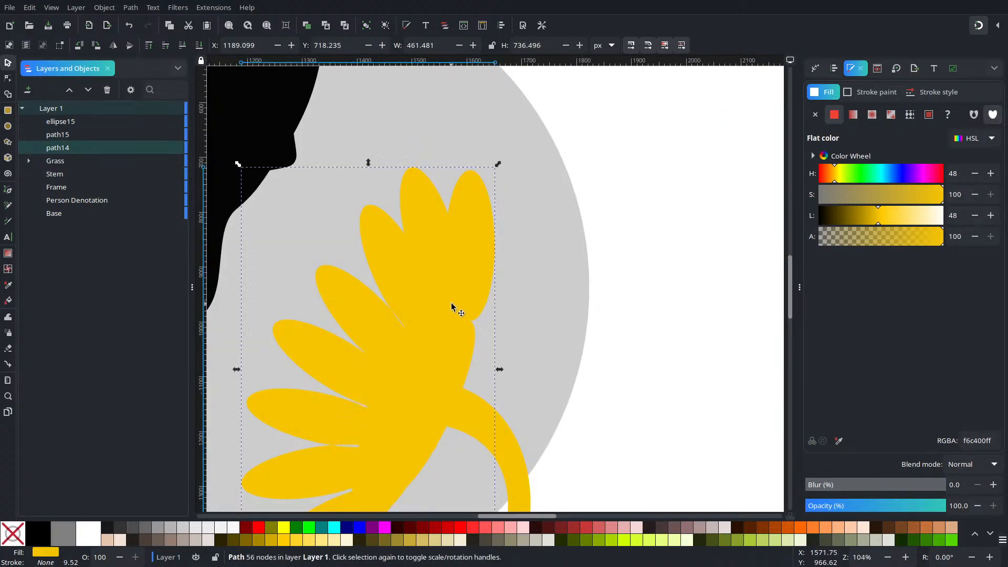
left_click(639, 347)
left_click(423, 321)
left_click(672, 378)
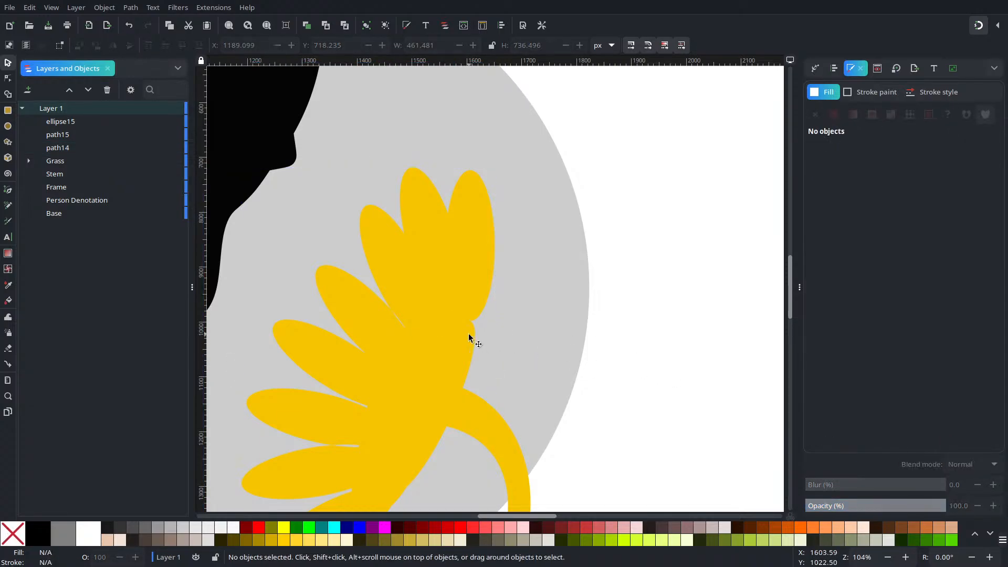
scroll(455, 323, "down", 3)
scroll(462, 331, "up", 1)
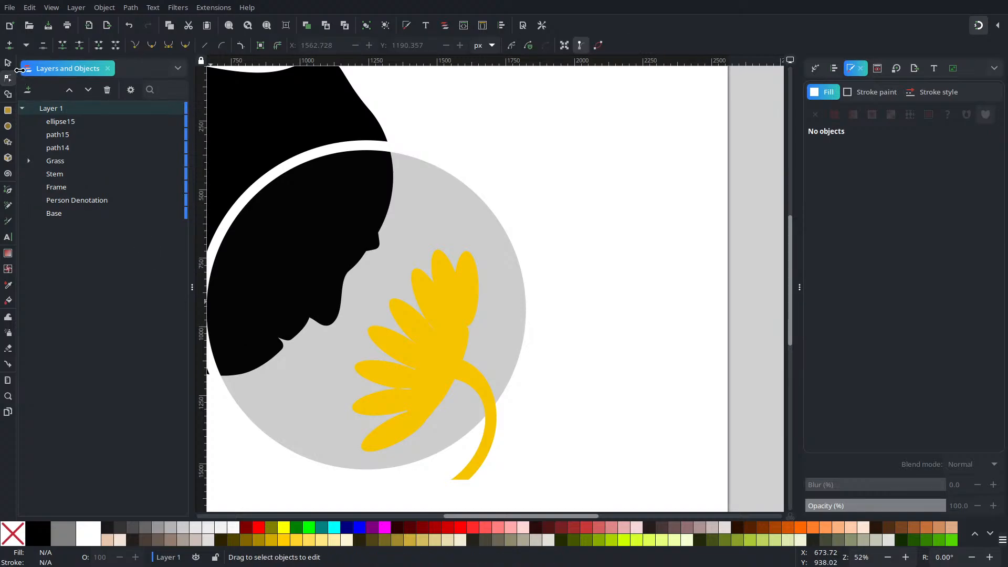
Step: Unite the flower, both filler ellipses and the Stem into one shape with the Shape Builder
scroll(647, 461, "down", 2)
left_click_drag(599, 483, 461, 300)
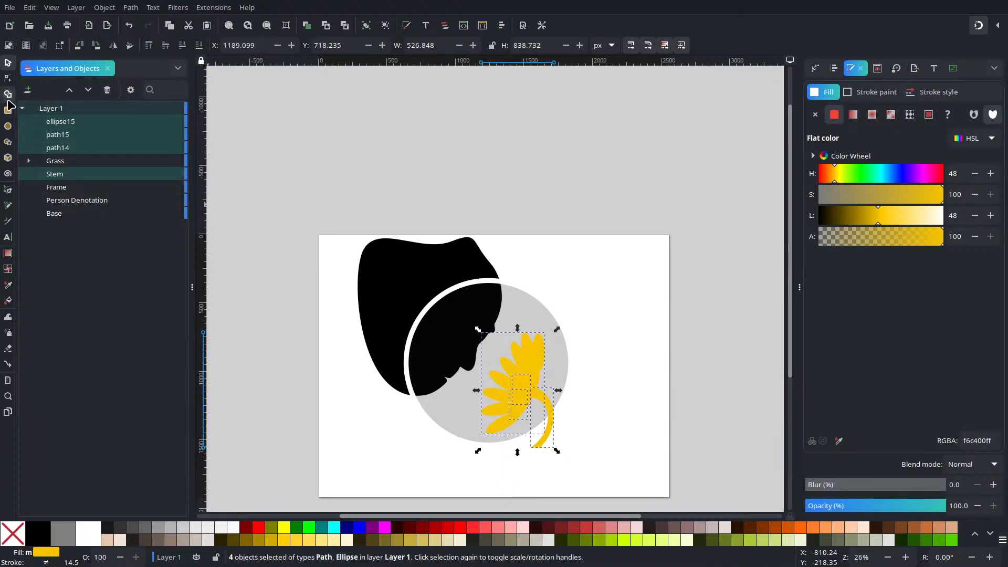
left_click(8, 94)
mouse_move(525, 387)
left_mouse_down()
mouse_move(529, 355)
mouse_move(512, 415)
mouse_move(511, 388)
mouse_move(515, 412)
left_mouse_up()
left_click_drag(534, 377, 523, 421)
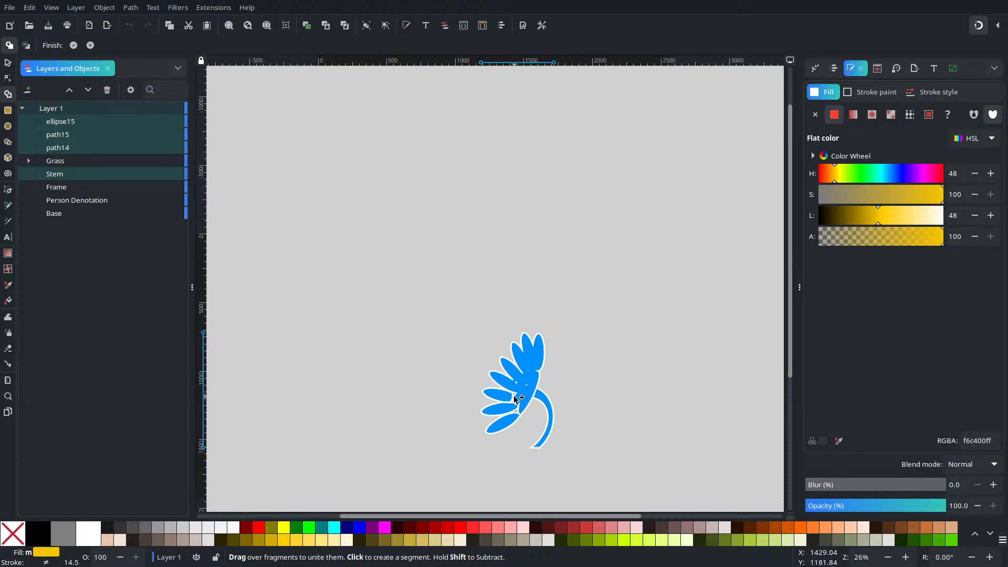
scroll(525, 418, "up", 4)
mouse_move(480, 364)
left_mouse_down()
mouse_move(478, 303)
mouse_move(471, 359)
left_mouse_up()
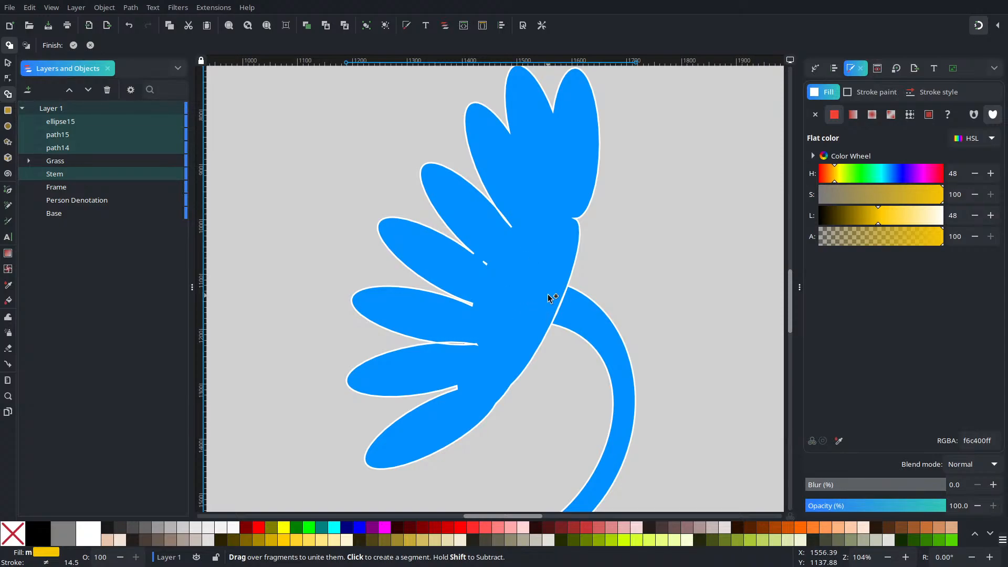
left_click_drag(547, 293, 612, 353)
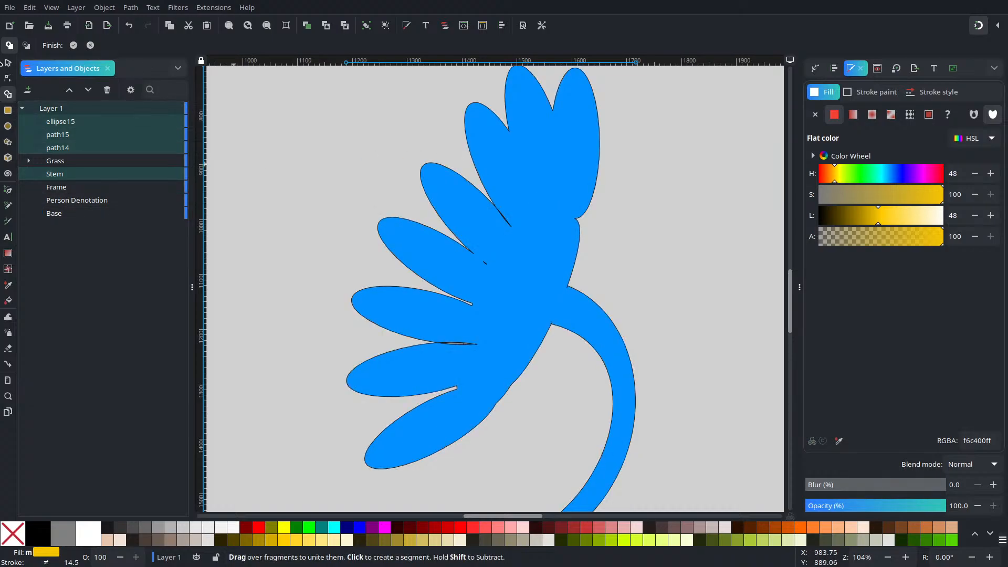
left_click(8, 63)
scroll(627, 295, "down", 4, "ctrl")
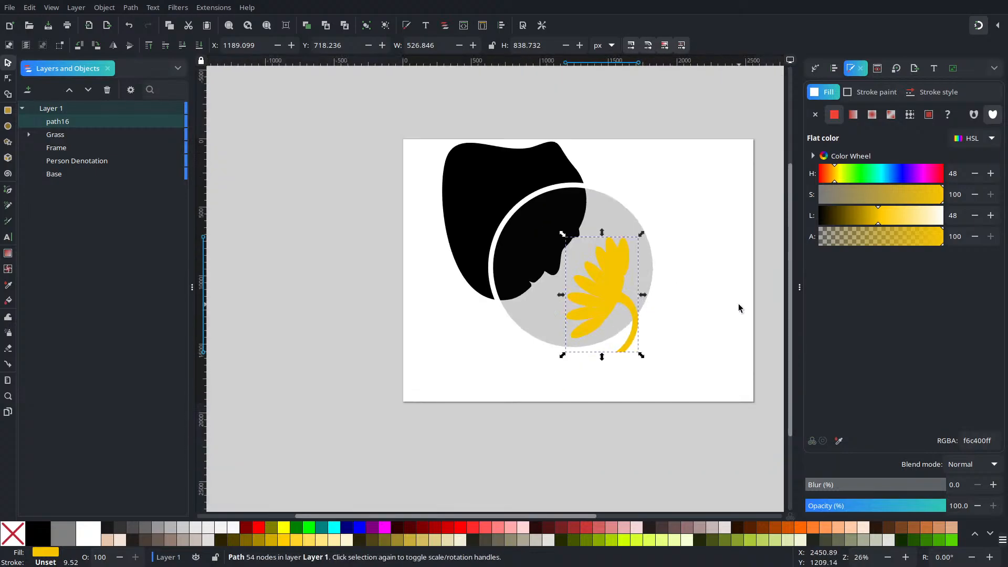
left_click(690, 338)
left_click(605, 272)
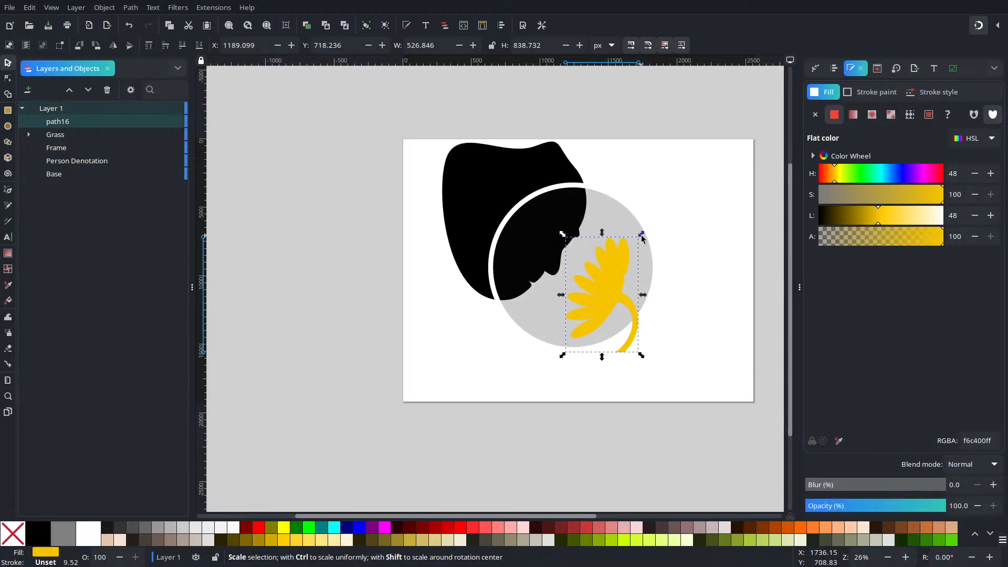
left_click_drag(641, 235, 632, 246)
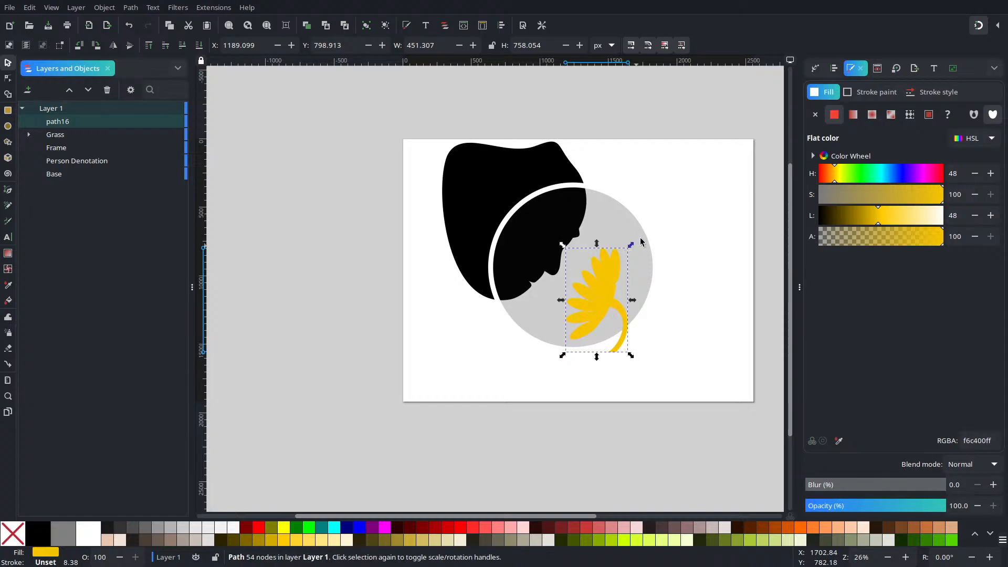
key("ctrl+z")
Step: Lock the width-to-height ratio, scale the flower down to about 425 by 677 px, and shift it slightly down and left
left_click(492, 45)
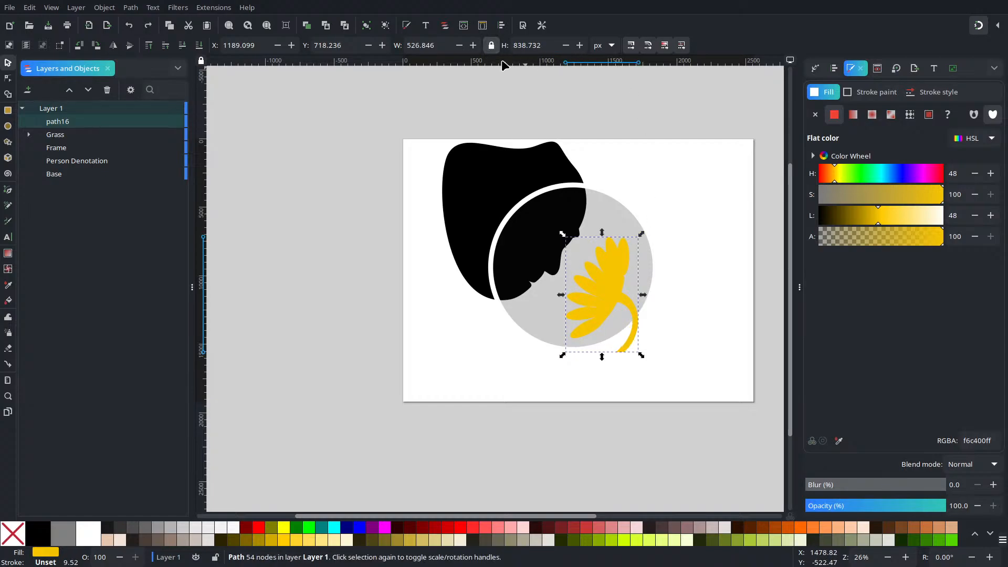
left_click_drag(640, 236, 635, 252)
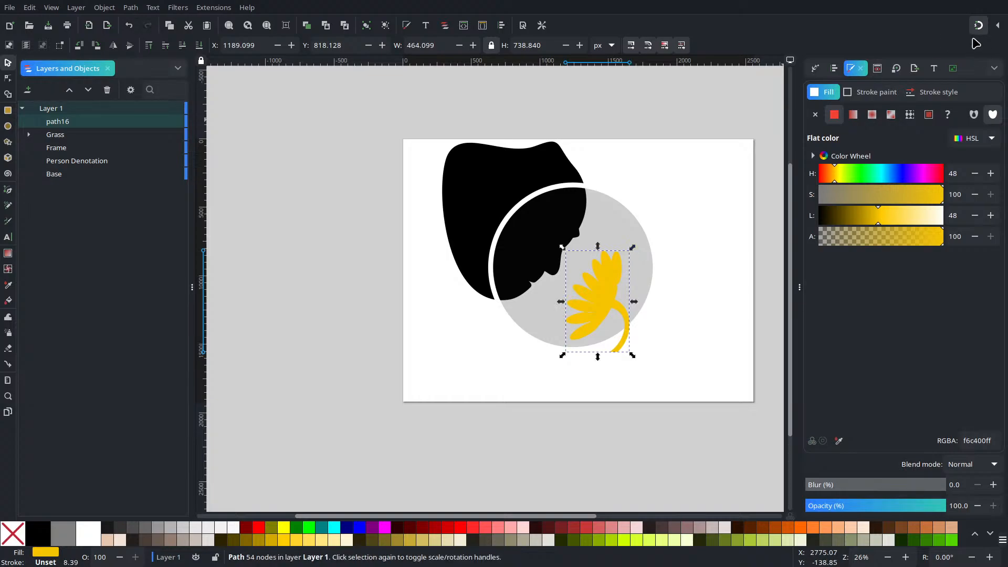
left_click_drag(560, 355, 565, 353)
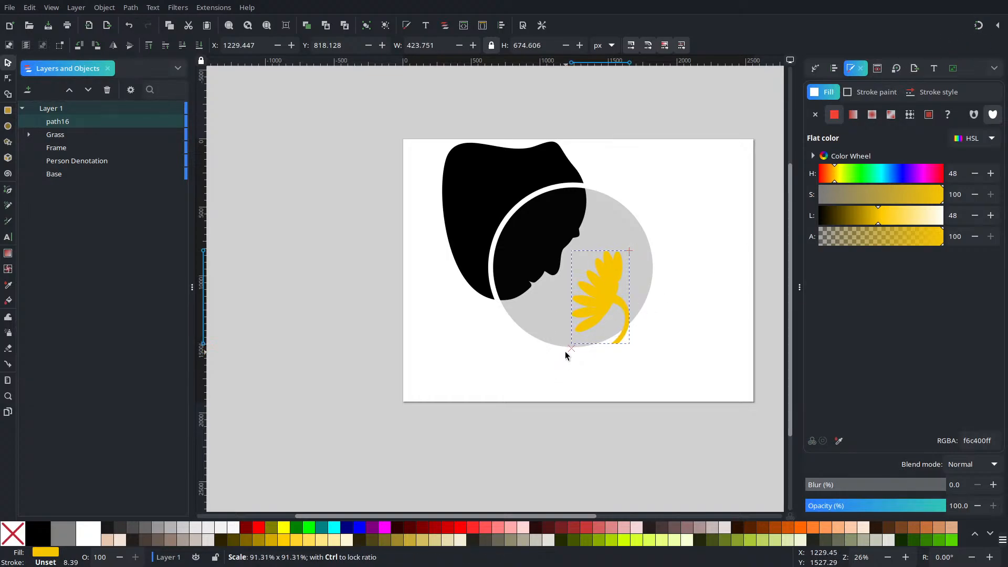
left_click_drag(610, 296, 606, 302)
Step: Rotate the flower clockwise and position it in the lower part of the circle at about X 1129, Y 935 px
left_click(606, 302)
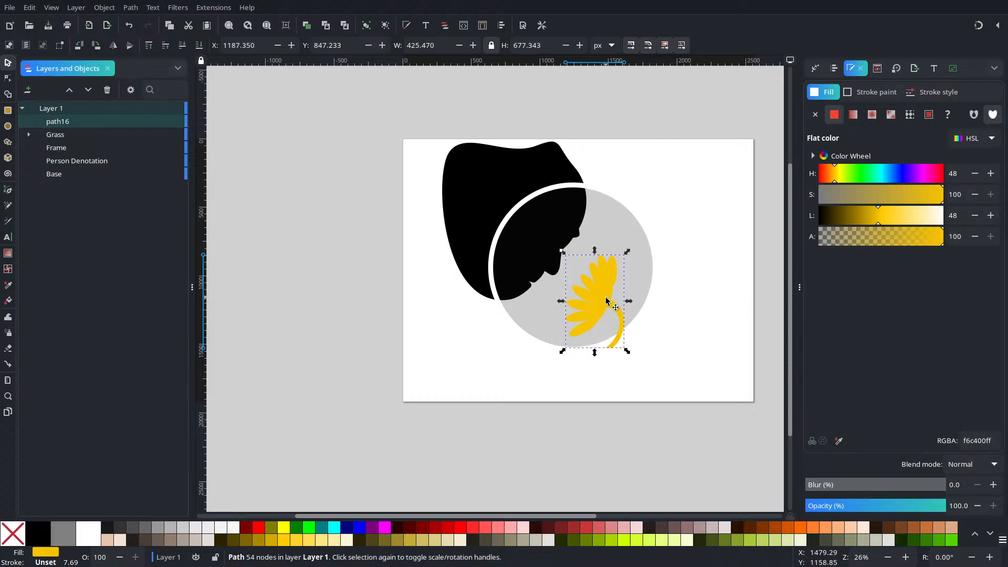
left_click_drag(628, 252, 609, 292)
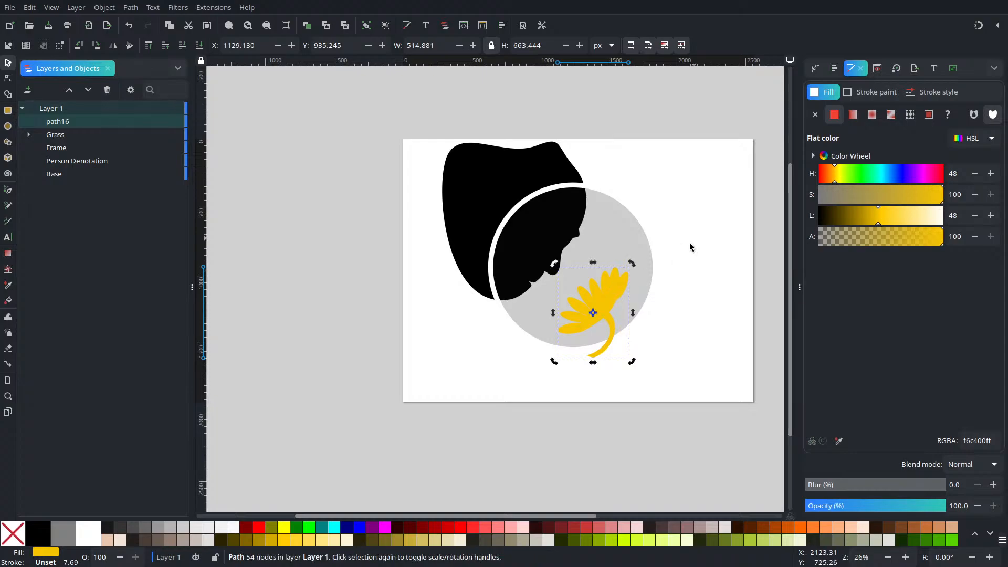
left_click(693, 237)
Step: Move the black face silhouette slightly right and down to about X 354, Y 65 px
left_click(558, 241)
left_click_drag(558, 240, 571, 242)
left_click(736, 323)
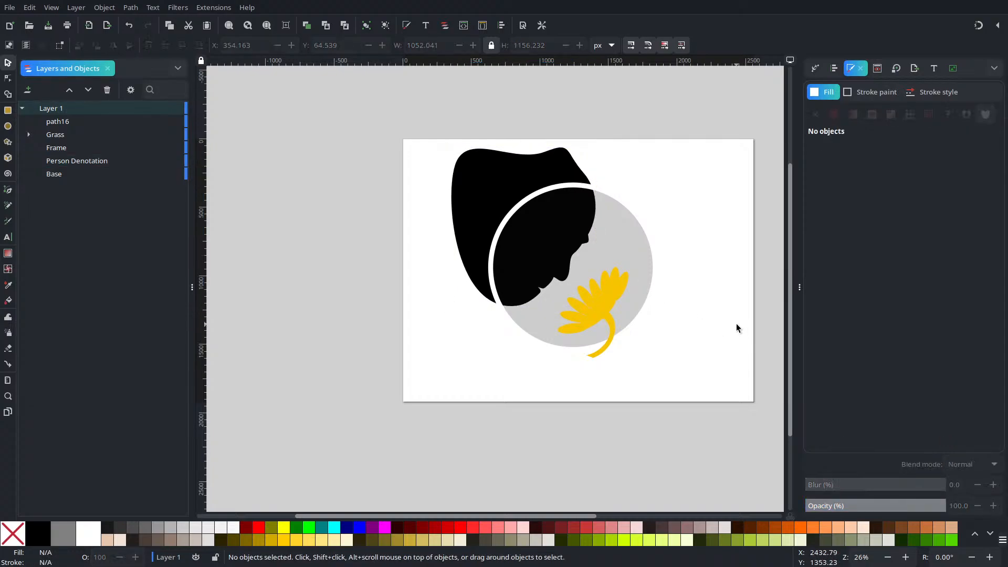
Step: Pull the silhouette's chin node down and left, and insert two jawline nodes below the lower lip, one at about X 931, Y 1158 px
scroll(608, 239, "up", 3)
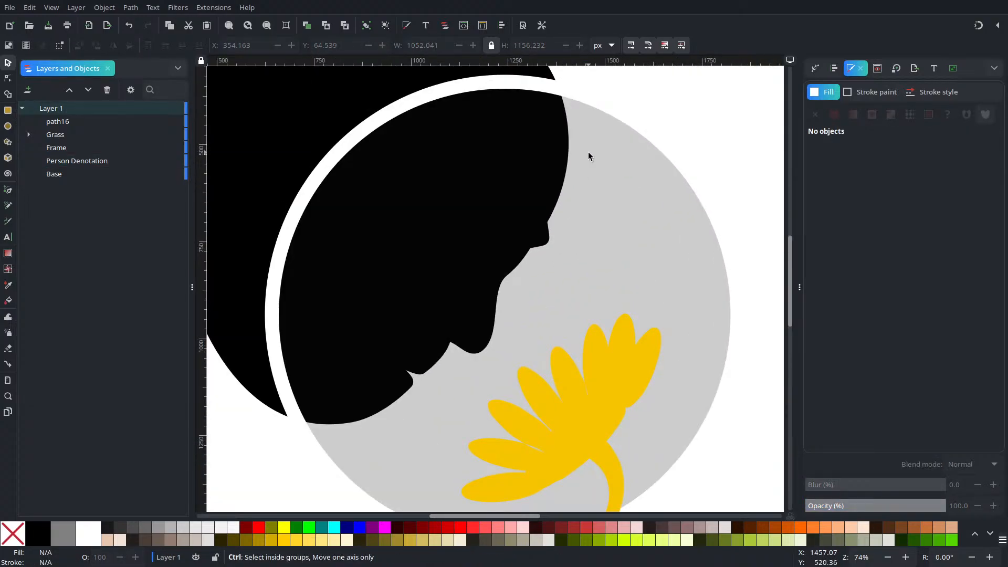
scroll(336, 393, "up", 2)
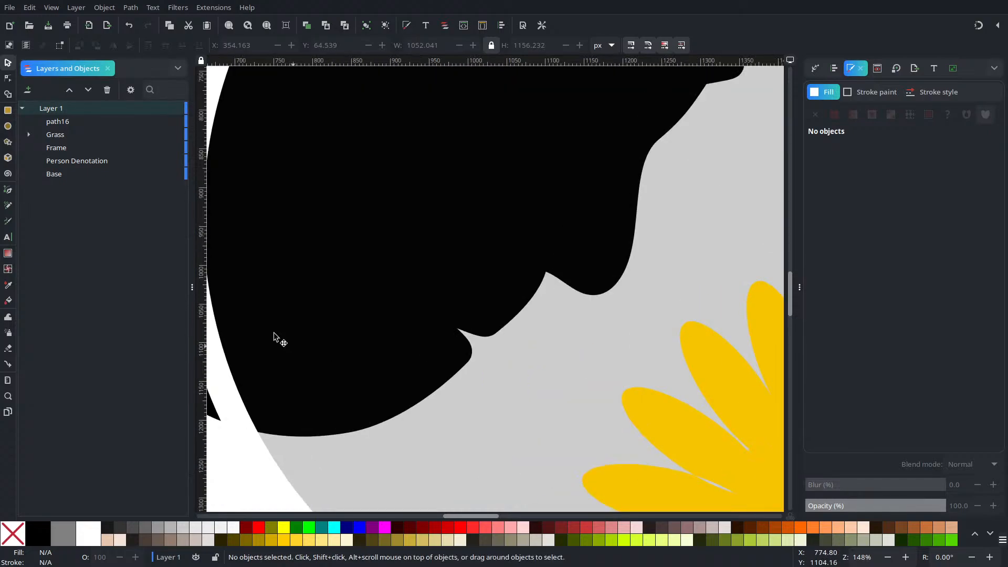
key("n")
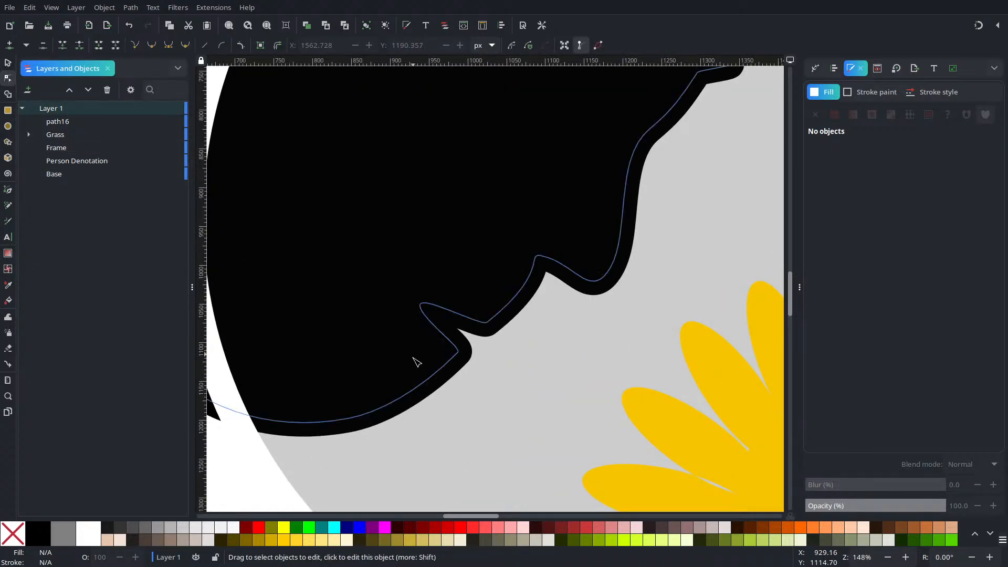
left_click(427, 390)
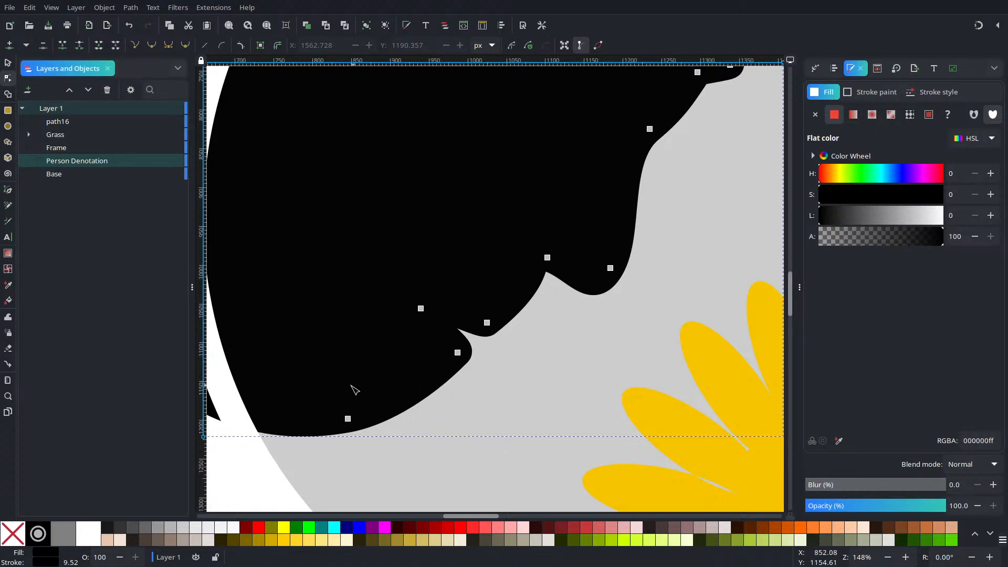
left_click_drag(349, 418, 311, 457)
double_click(368, 424)
left_click_drag(368, 425, 369, 410)
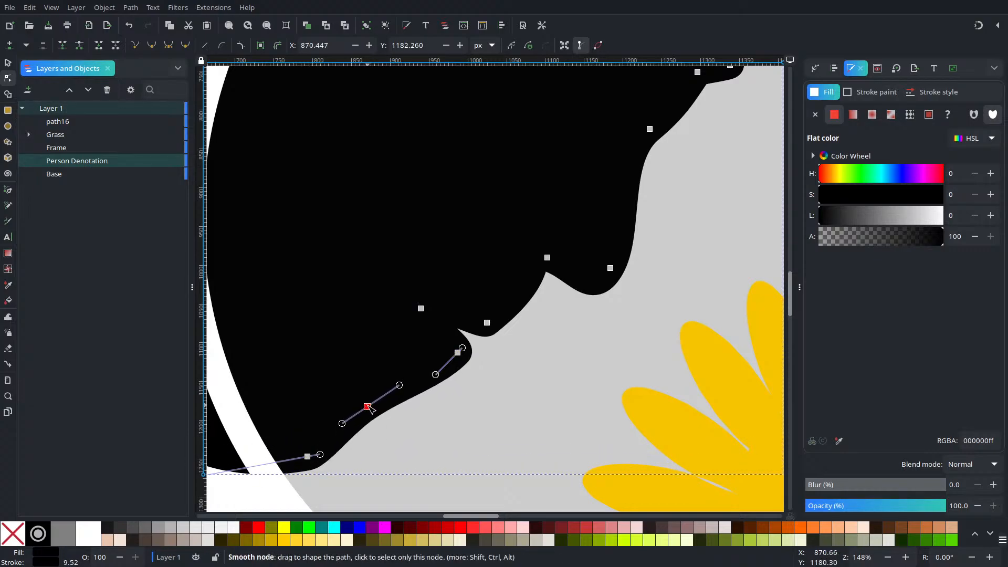
double_click(409, 385)
left_click_drag(410, 389, 414, 388)
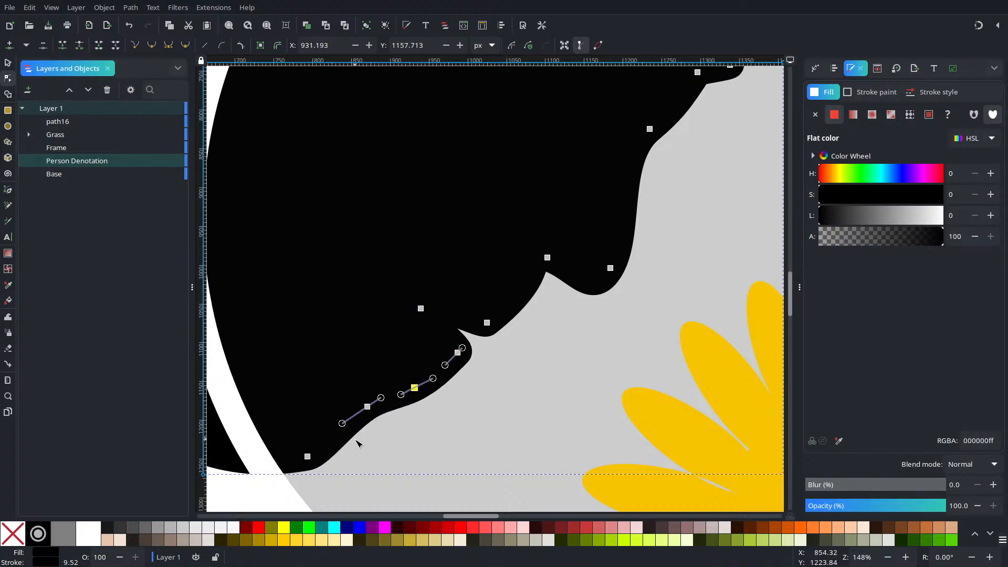
Step: Try shifting the lowest chin node slightly right and downward
left_click_drag(309, 457, 325, 455)
key("ctrl+z")
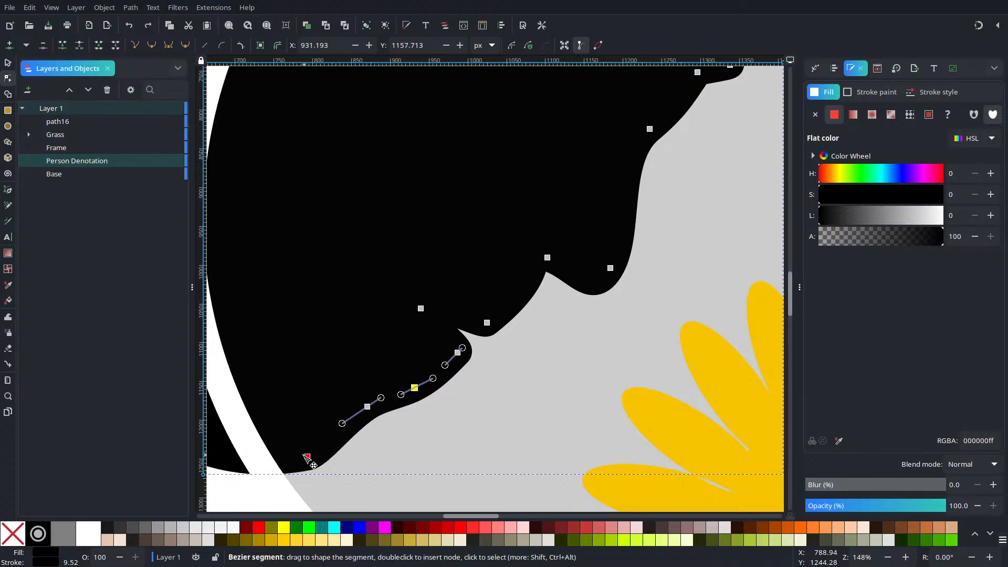
left_click(309, 456)
left_click_drag(309, 459, 307, 466)
key("ctrl+z")
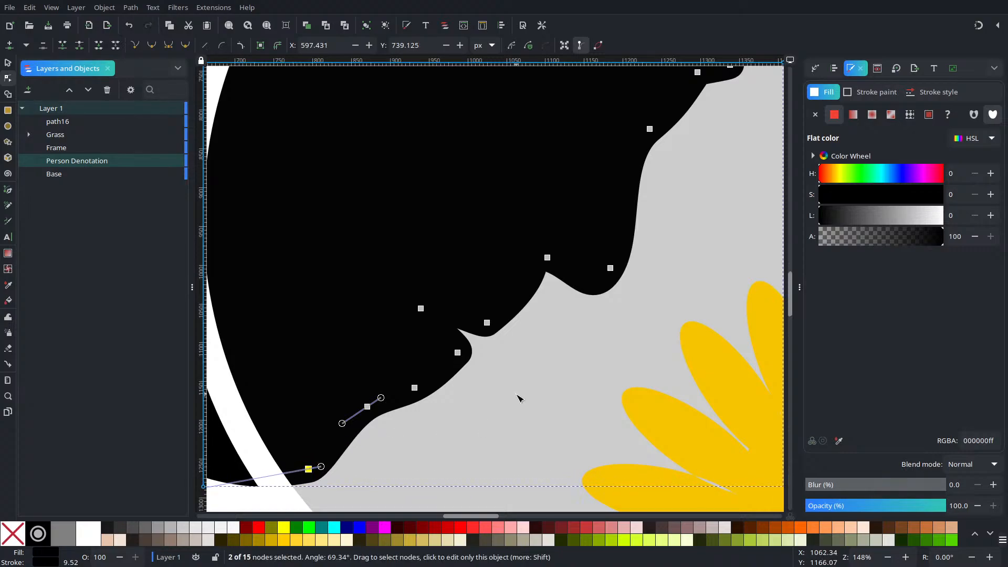
Step: Move the silhouette's lowest chin node to about X 776, Y 1257 px
scroll(520, 397, "down", 4)
scroll(520, 397, "up", 1)
left_click(712, 173)
left_click(720, 173)
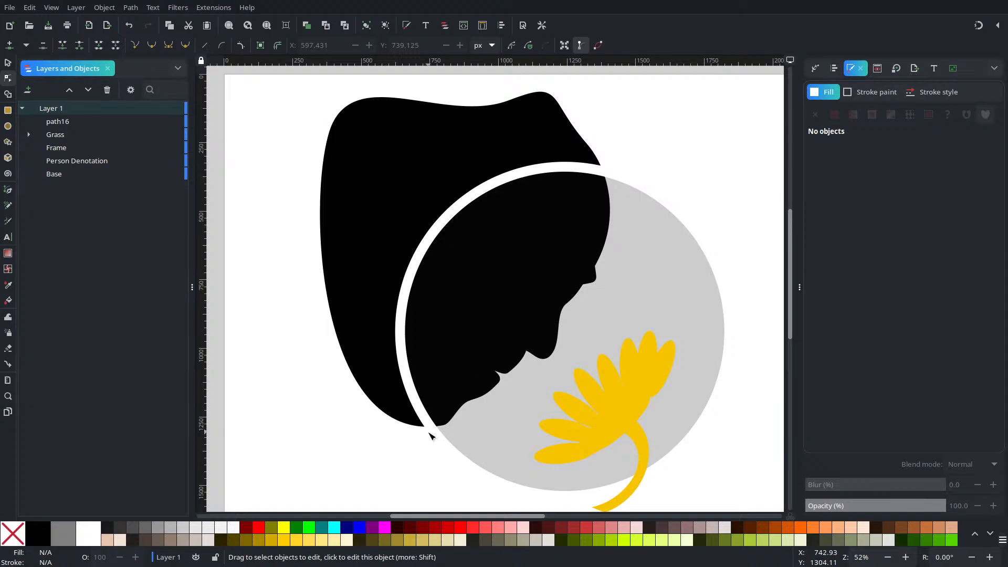
left_click(397, 403)
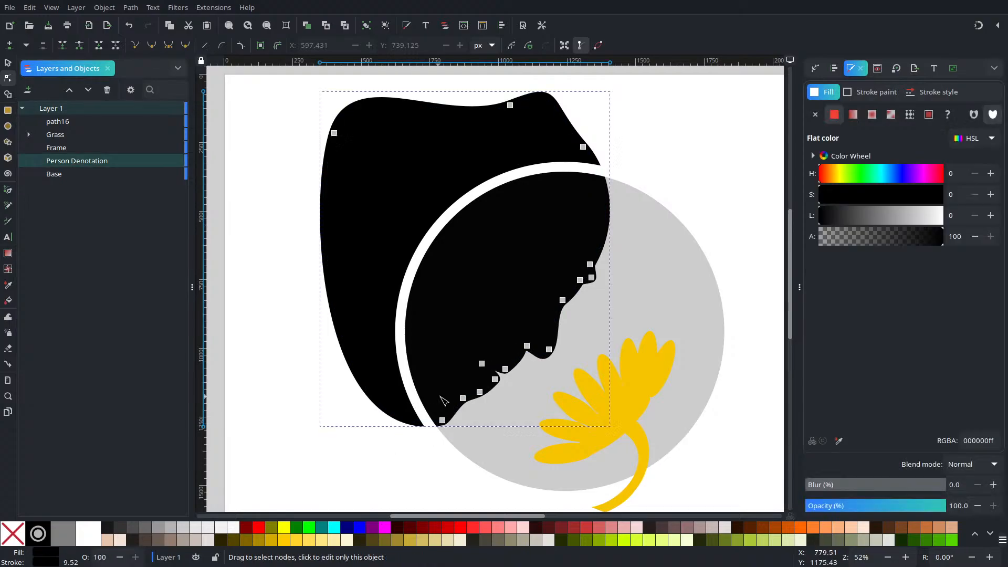
scroll(442, 401, "up", 3)
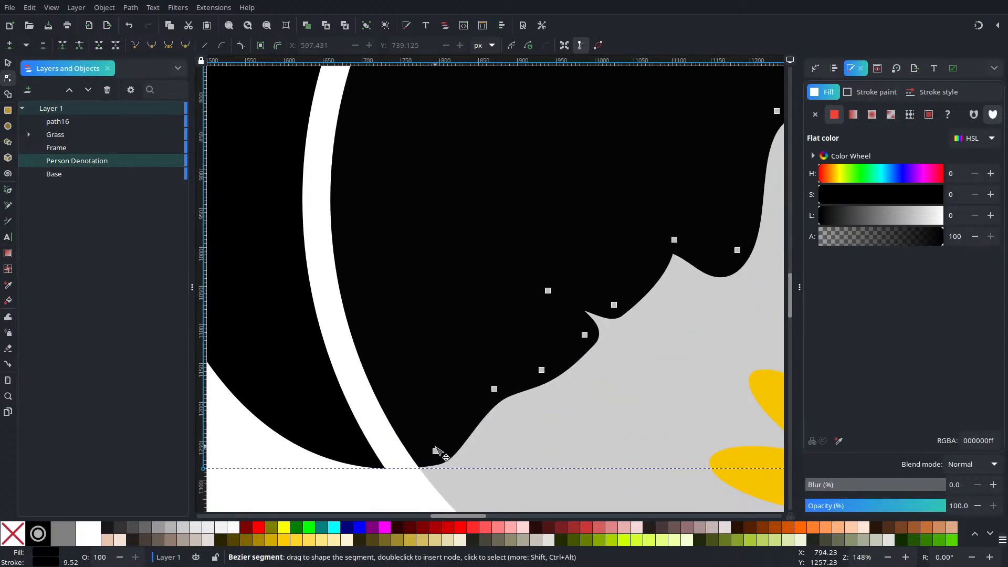
mouse_move(435, 450)
left_mouse_down()
mouse_move(414, 443)
mouse_move(423, 448)
left_mouse_up()
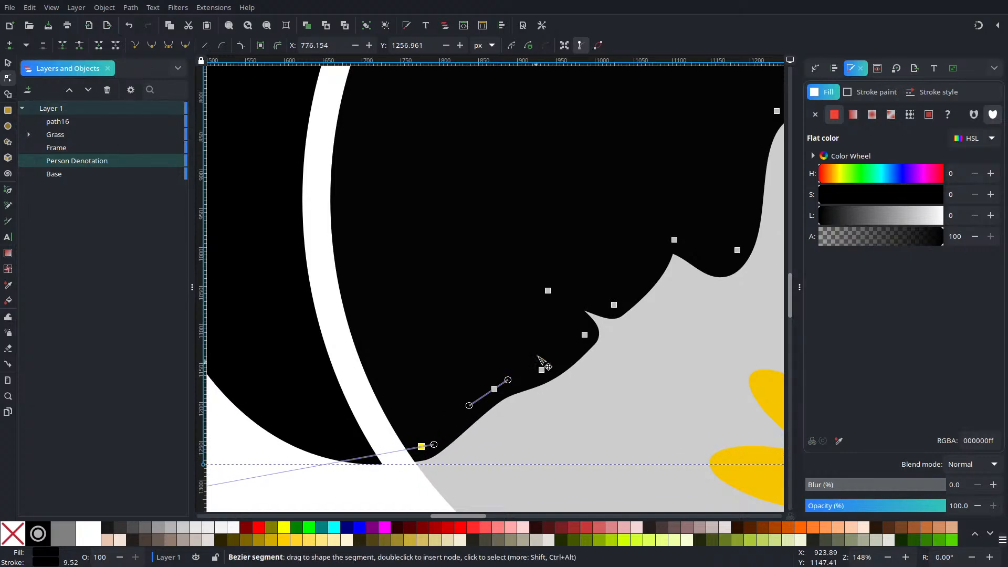
Step: Insert a node just below the lower lip and move it up to about X 973, Y 1112 px to round the lip
scroll(566, 363, "down", 4)
scroll(570, 361, "up", 2)
left_click_drag(746, 145, 591, 223)
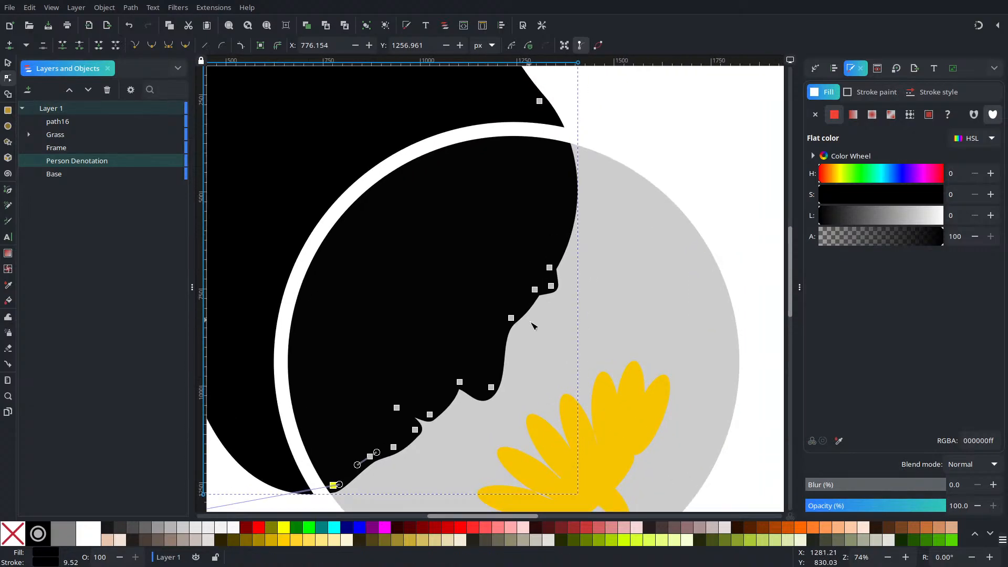
scroll(462, 365, "down", 3)
scroll(462, 364, "left", 3)
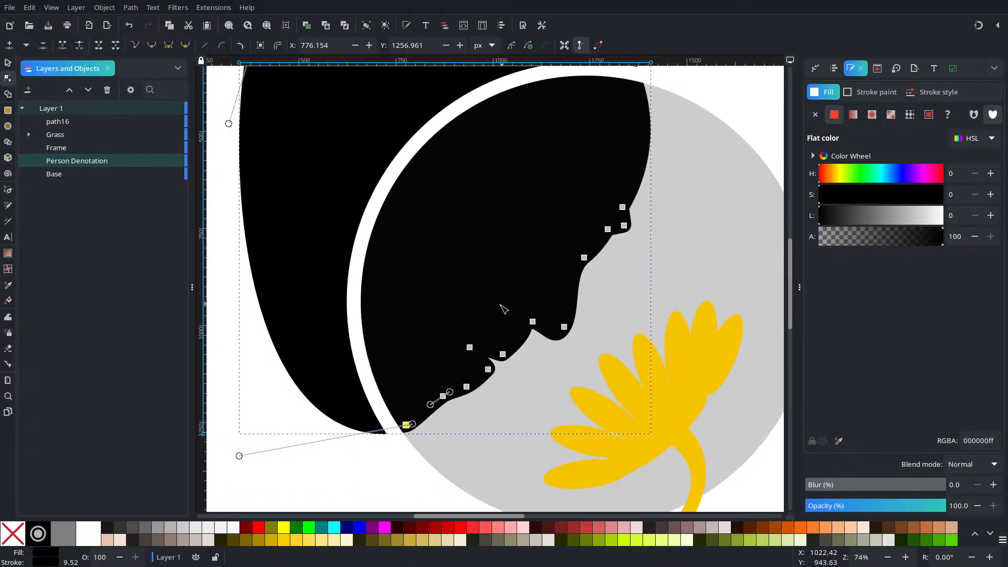
scroll(482, 395, "up", 4)
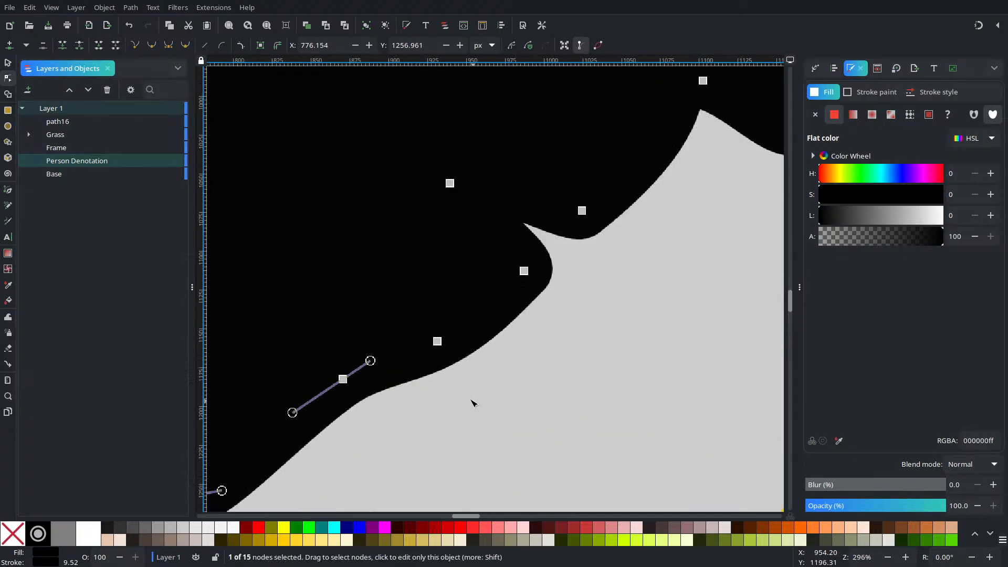
left_click(436, 342)
key("Escape")
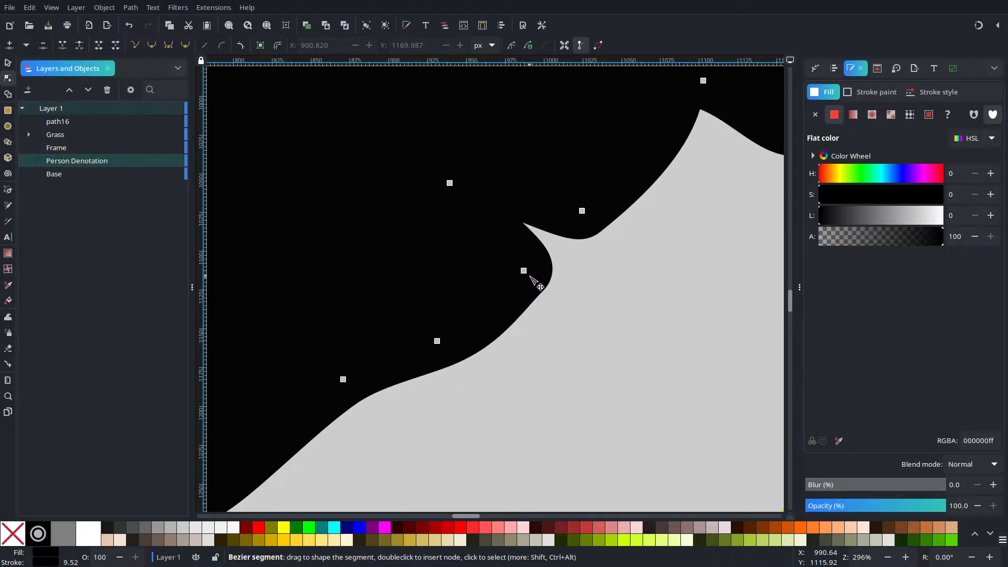
scroll(521, 317, "up", 3)
double_click(524, 302)
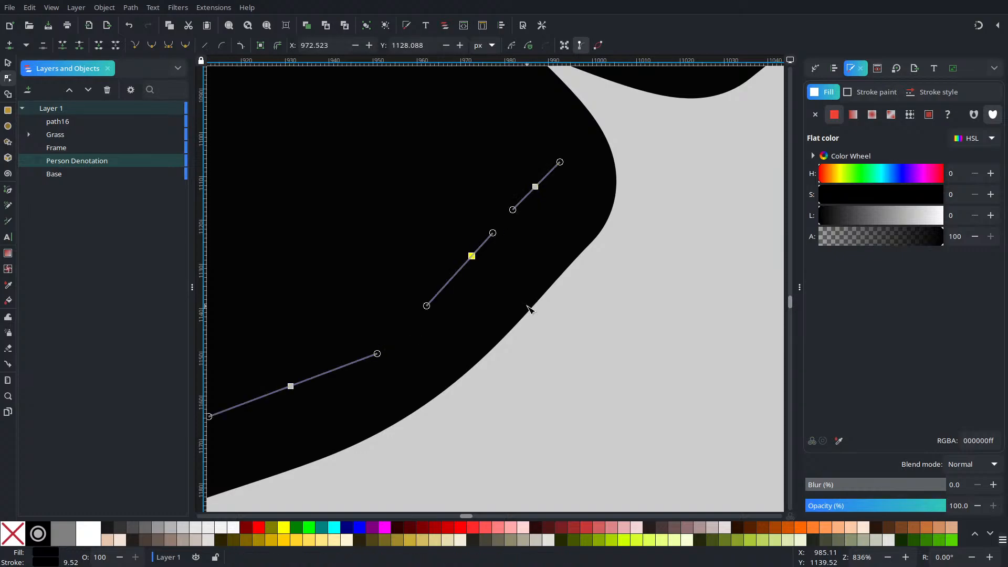
left_click_drag(472, 256, 476, 187)
scroll(495, 232, "down", 4)
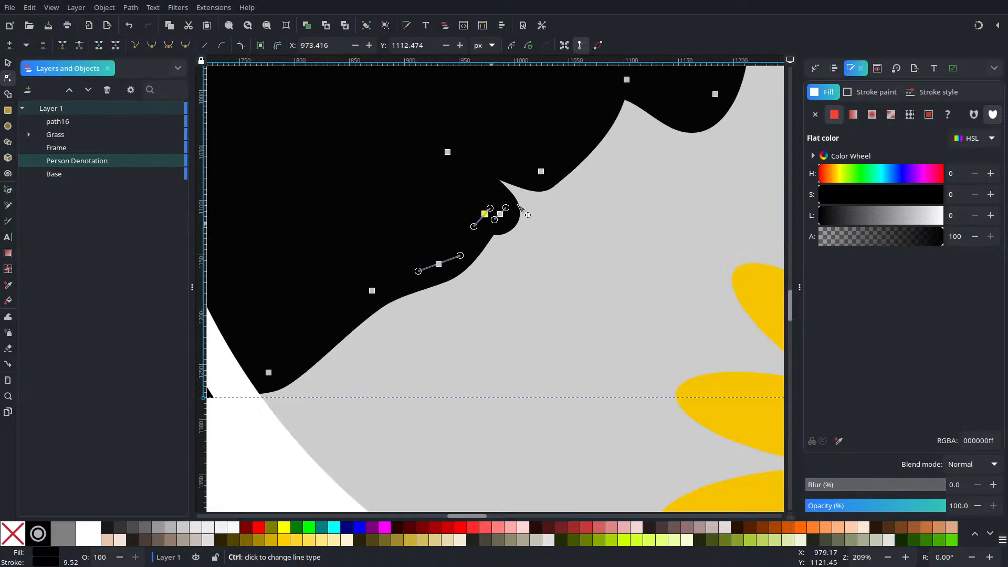
scroll(544, 228, "down", 3)
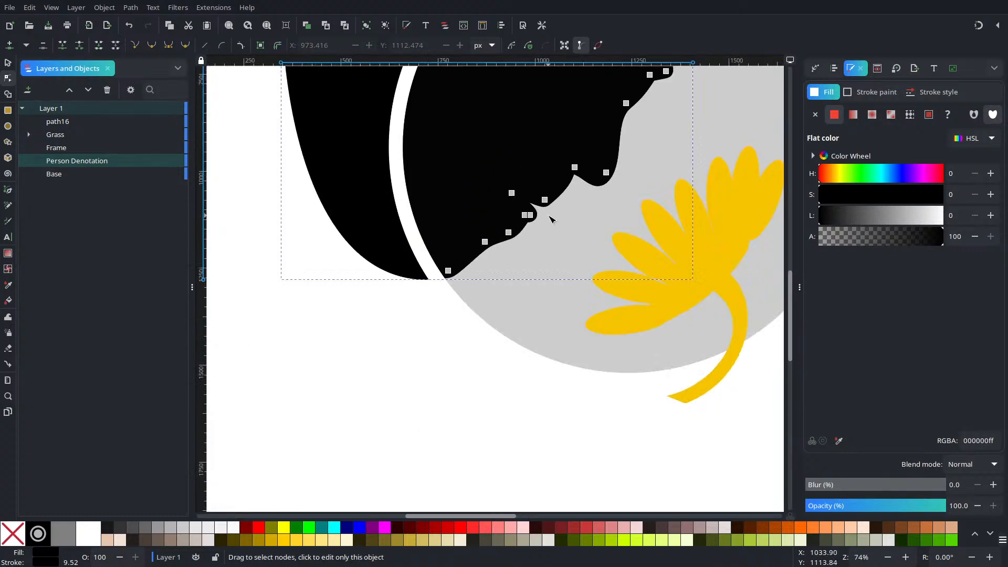
Step: Move the jawline node to about X 866, Y 1213 px and the lowest chin node to about X 758, Y 1269 px
left_click(406, 492)
left_click_drag(512, 184, 408, 399)
scroll(412, 407, "up", 2)
left_click(349, 423)
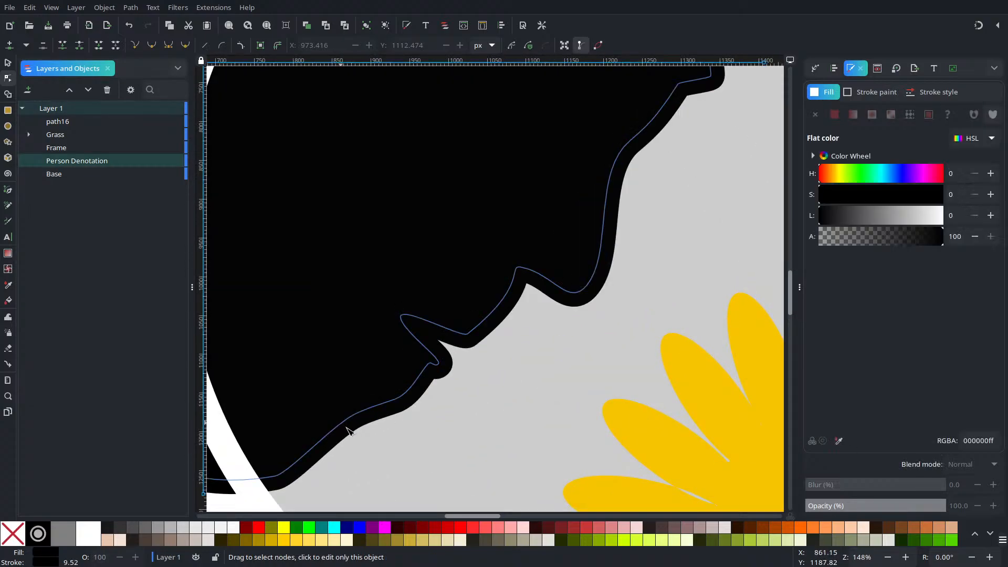
left_click_drag(347, 417, 344, 443)
left_click(458, 438)
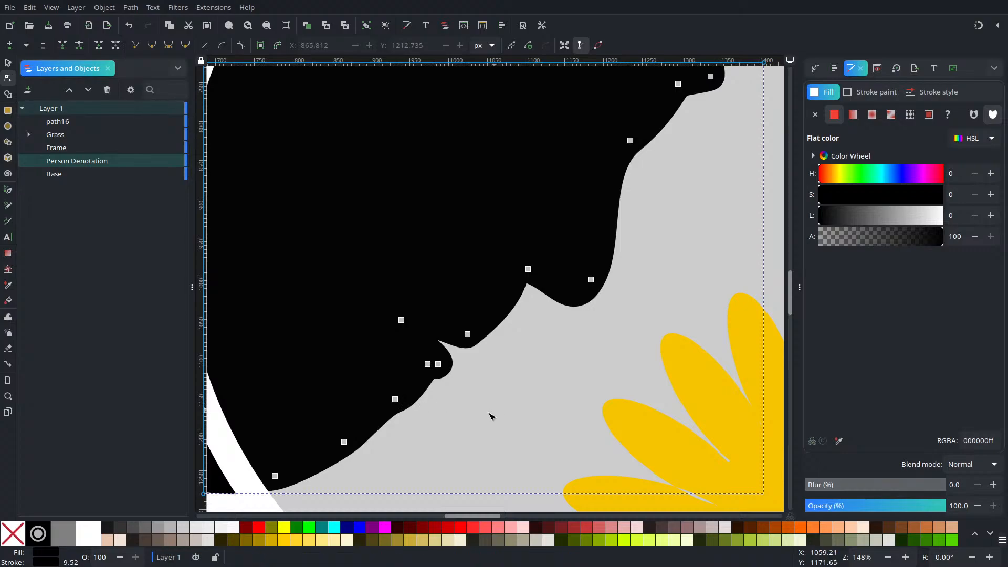
left_click(493, 412)
left_click(317, 466)
mouse_move(275, 476)
left_mouse_down()
mouse_move(261, 476)
mouse_move(263, 485)
left_mouse_up()
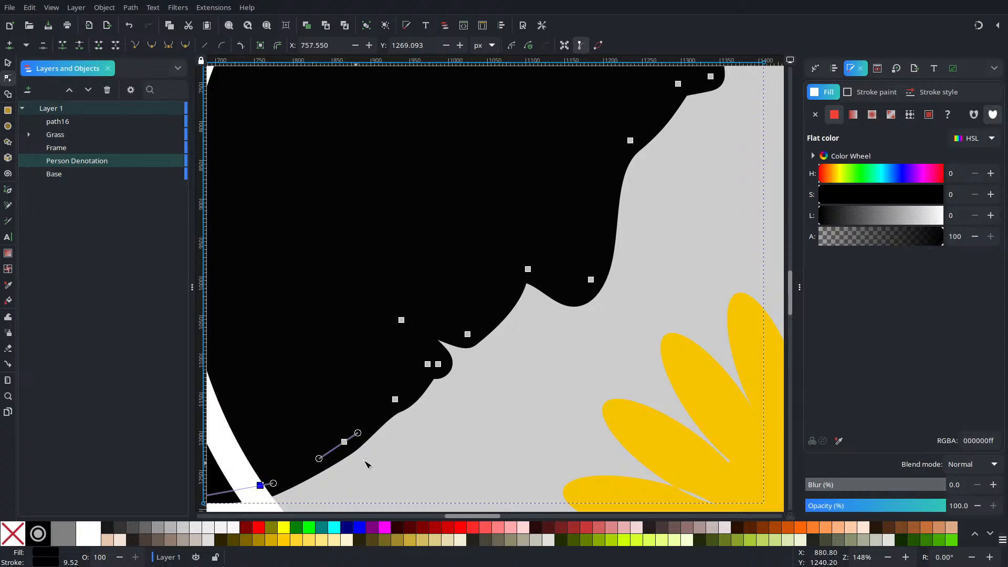
scroll(574, 389, "down", 2, "ctrl")
key("Escape")
key("Escape")
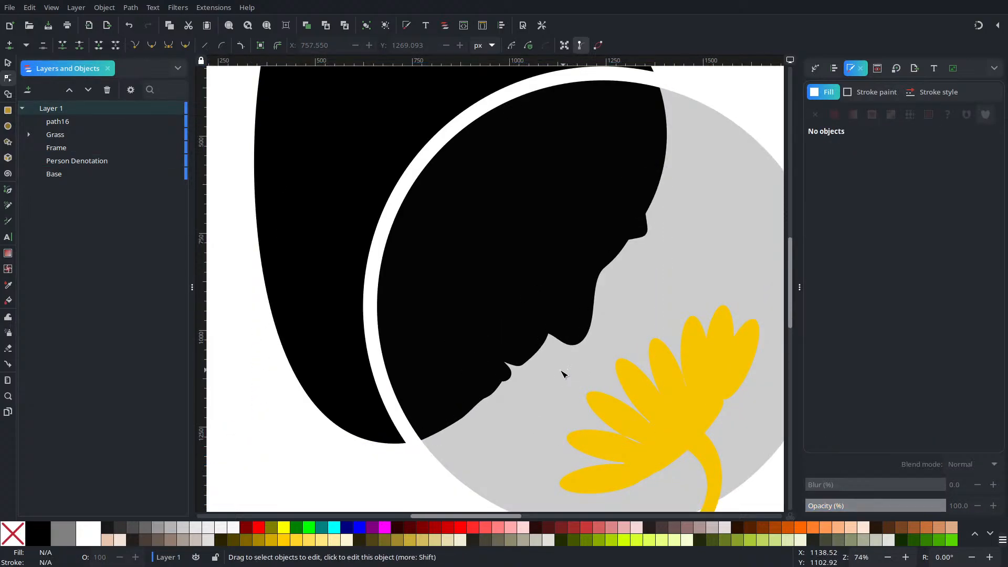
Step: Insert a node on each side of the upper lip's tip, the upper one at about X 1040, Y 1061 px
scroll(562, 374, "up", 3, "ctrl")
left_click(428, 338)
scroll(409, 350, "up", 3, "ctrl")
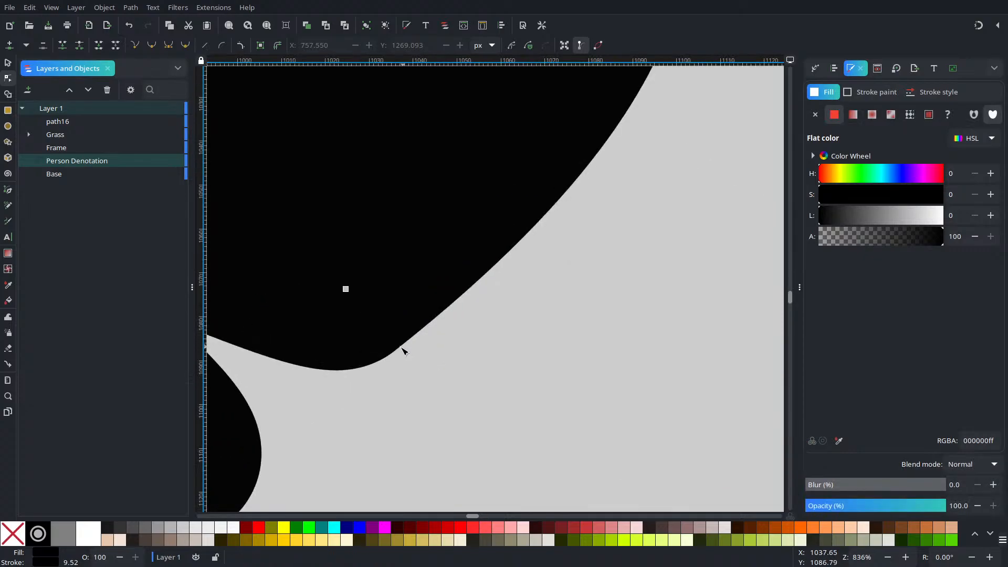
left_click(451, 277)
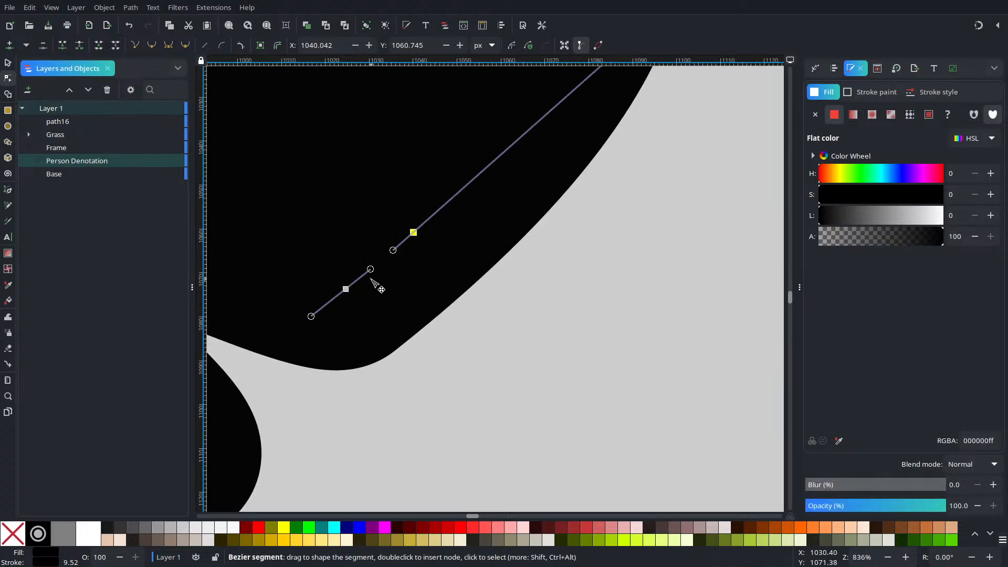
left_click_drag(346, 306, 601, 347)
double_click(496, 348)
left_click_drag(706, 313, 482, 376)
left_click(439, 334)
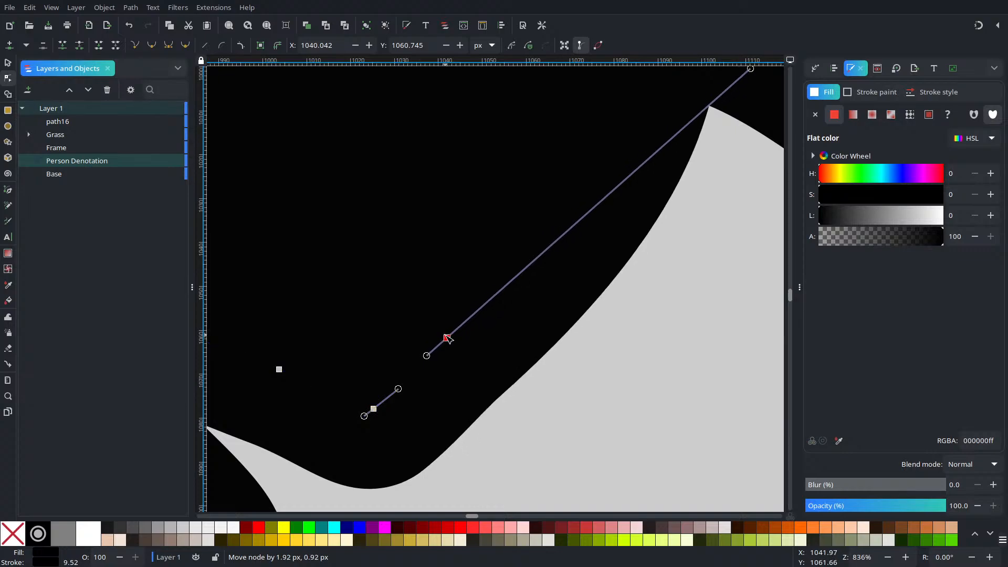
Step: Add a node above the upper lip at about X 1063, Y 1046 px and move the lip's tip node to about X 1028, Y 1080 px
double_click(527, 262)
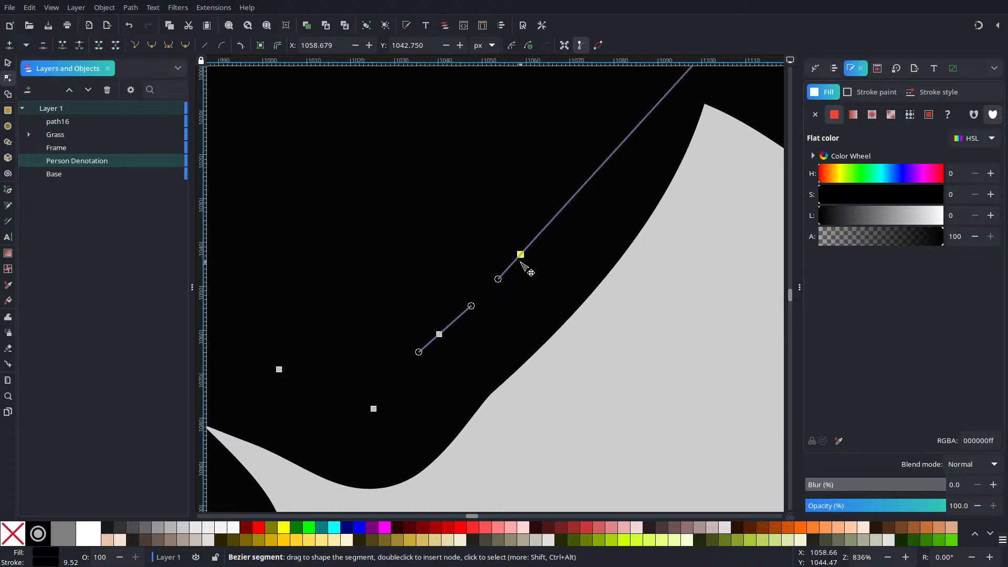
left_click_drag(521, 258, 540, 270)
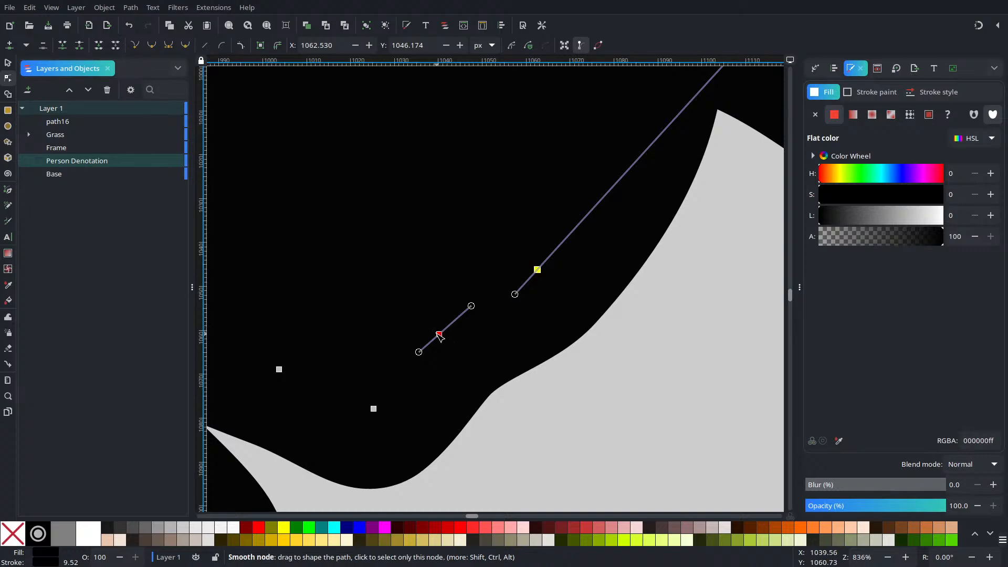
mouse_move(441, 338)
left_mouse_down()
mouse_move(445, 347)
mouse_move(437, 342)
left_mouse_up()
left_click_drag(376, 410, 388, 421)
scroll(400, 405, "down", 6)
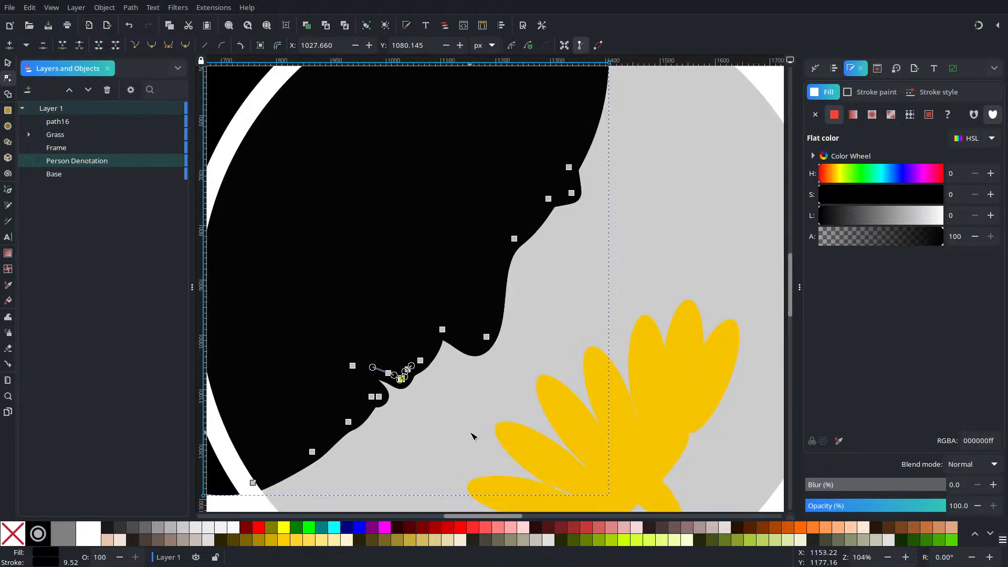
key("Escape")
scroll(462, 408, "down", 3)
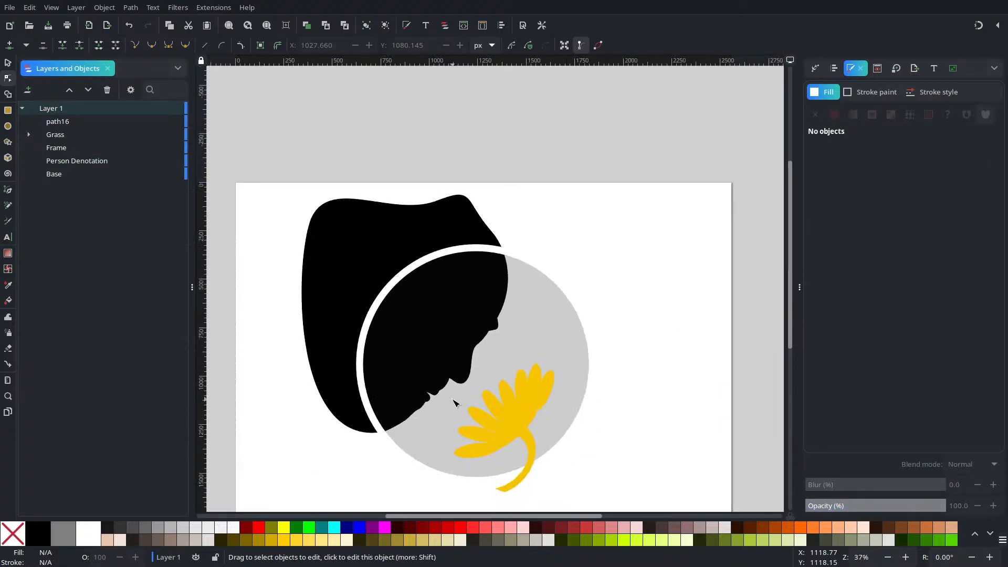
Step: Move the chin's jawline node down and left to about X 843, Y 1249 px to fill out the chin
scroll(455, 403, "up", 5)
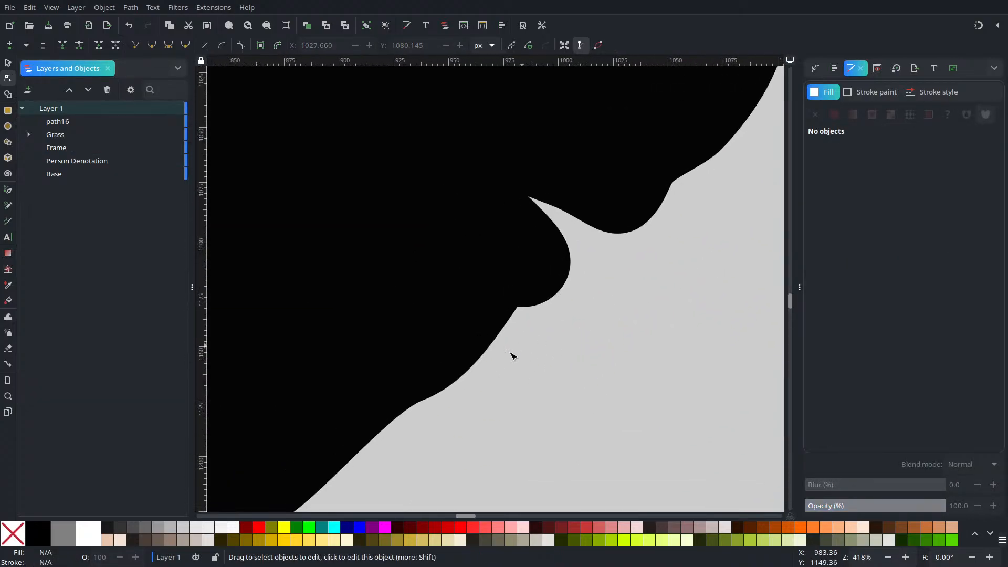
scroll(547, 370, "up", 1)
left_click(481, 407)
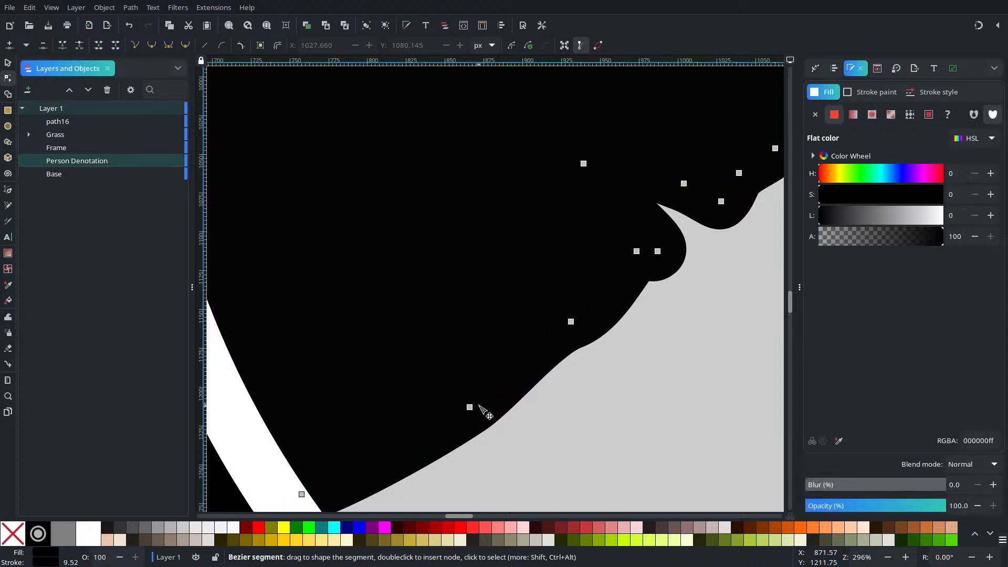
mouse_move(471, 410)
left_mouse_down()
mouse_move(406, 430)
mouse_move(434, 464)
left_mouse_up()
scroll(504, 412, "down", 6)
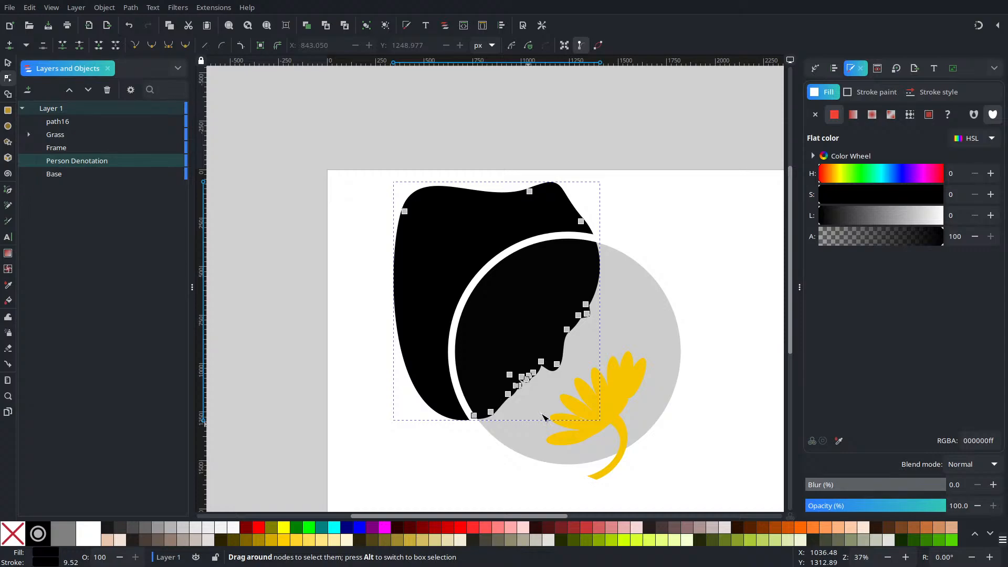
key("Escape")
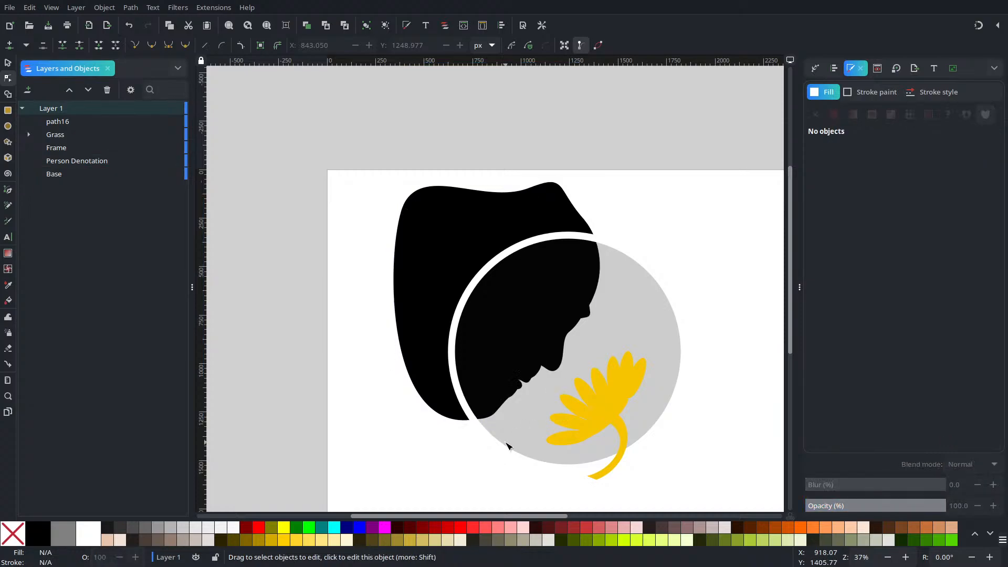
Step: Move the head silhouette's lowest chin node, near the frame edge, up and back to about X 640, Y 1158 px
left_click(465, 417)
scroll(494, 423, "up", 4)
scroll(492, 422, "up", 2)
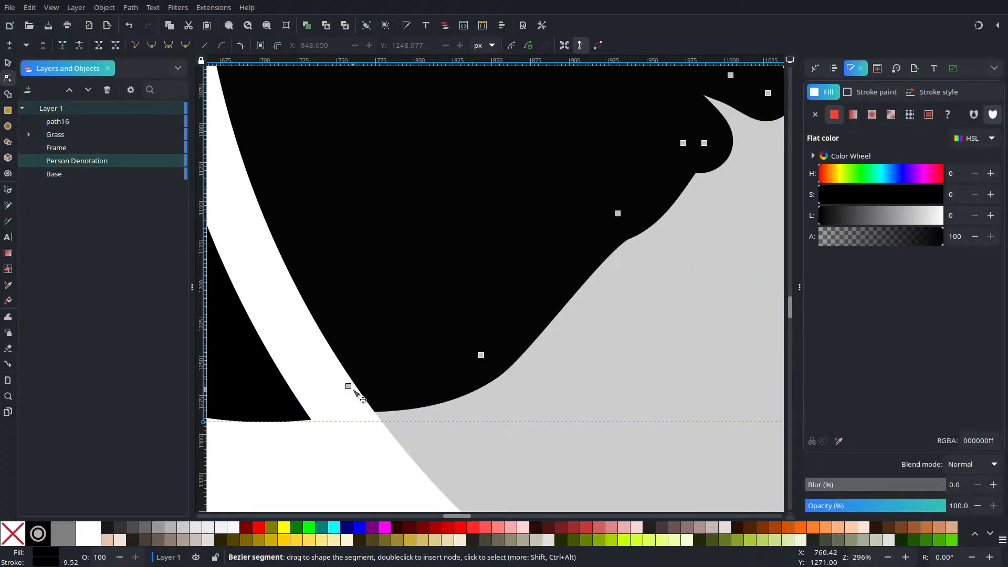
left_click_drag(348, 386, 382, 214)
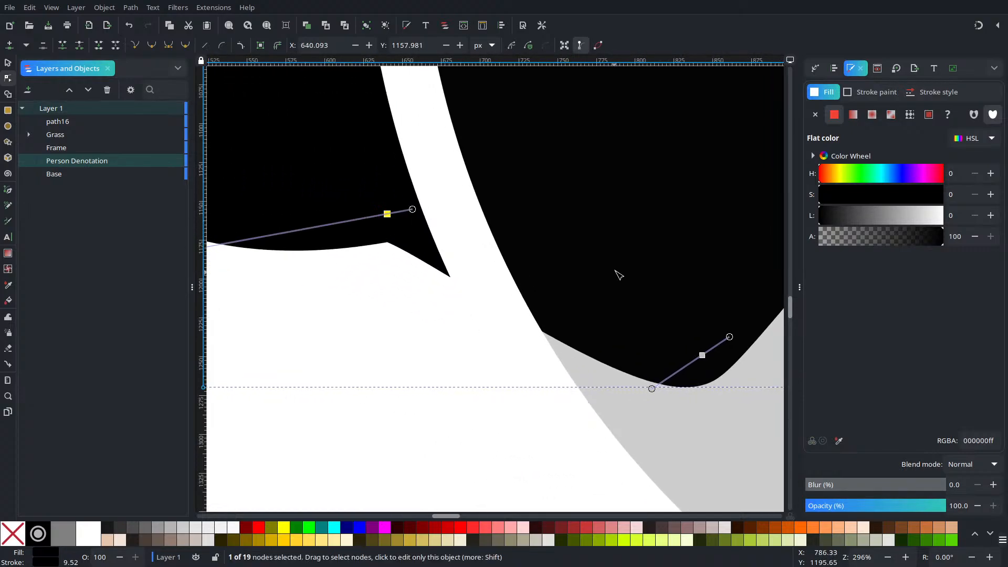
scroll(615, 271, "down", 6)
key("Escape")
key("Escape")
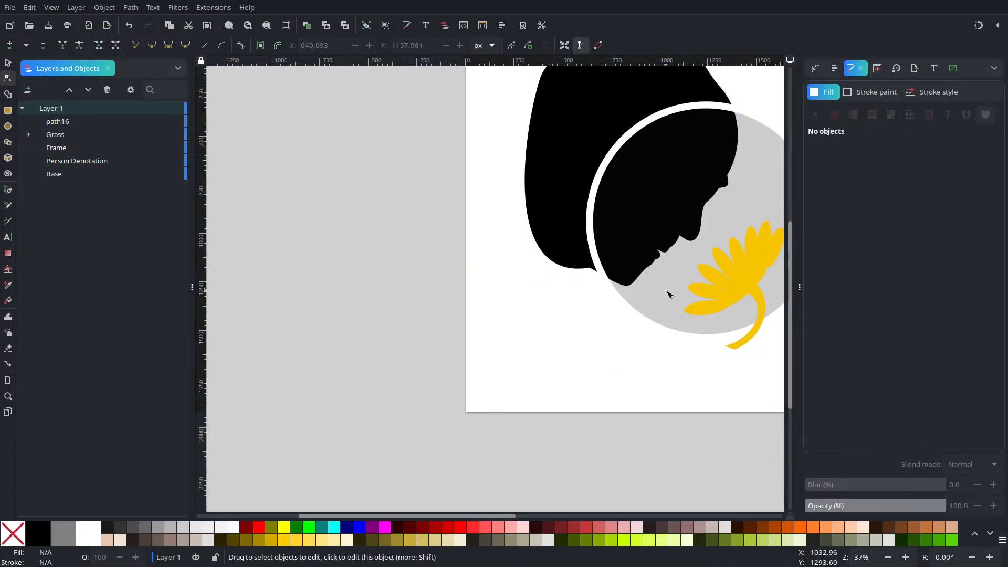
Step: Move the chin's jawline node to about X 852, Y 1223 px
scroll(662, 284, "up", 6)
left_click(464, 271)
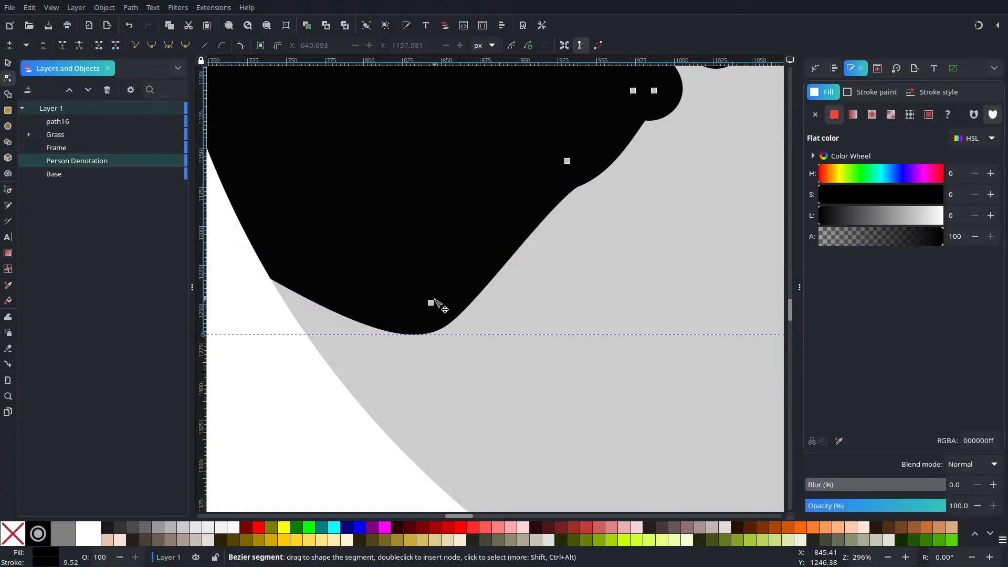
left_click_drag(431, 304, 506, 474)
scroll(420, 229, "down", 3)
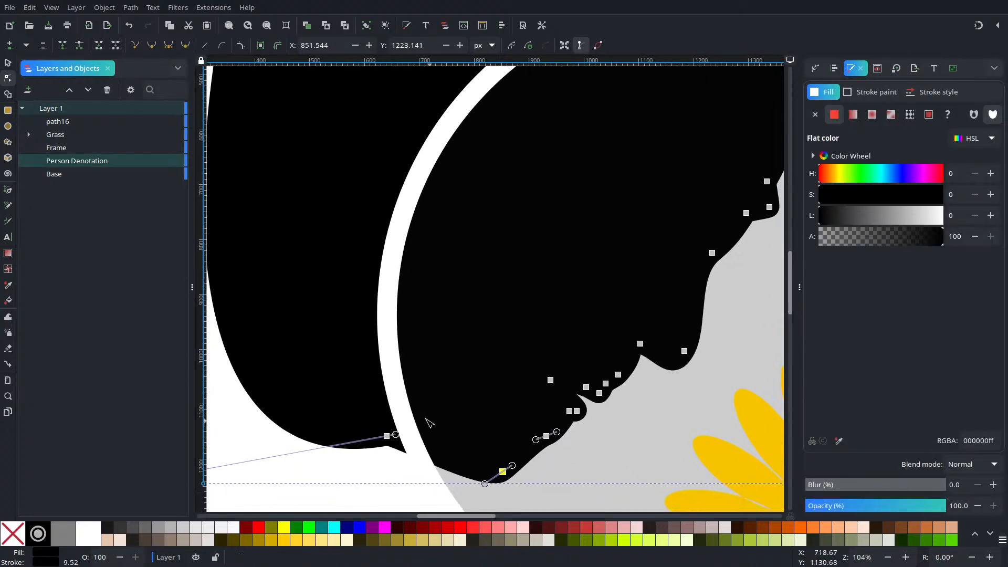
Step: Undo the small handle adjustment and move the node just outside the frame below the jaw to about X 607, Y 1123 px
mouse_move(396, 436)
left_mouse_down()
mouse_move(387, 434)
mouse_move(395, 393)
mouse_move(378, 418)
mouse_move(395, 404)
mouse_move(379, 435)
mouse_move(391, 434)
left_mouse_up()
key("ctrl+z")
scroll(422, 352, "down", 1)
left_click_drag(423, 353, 454, 477)
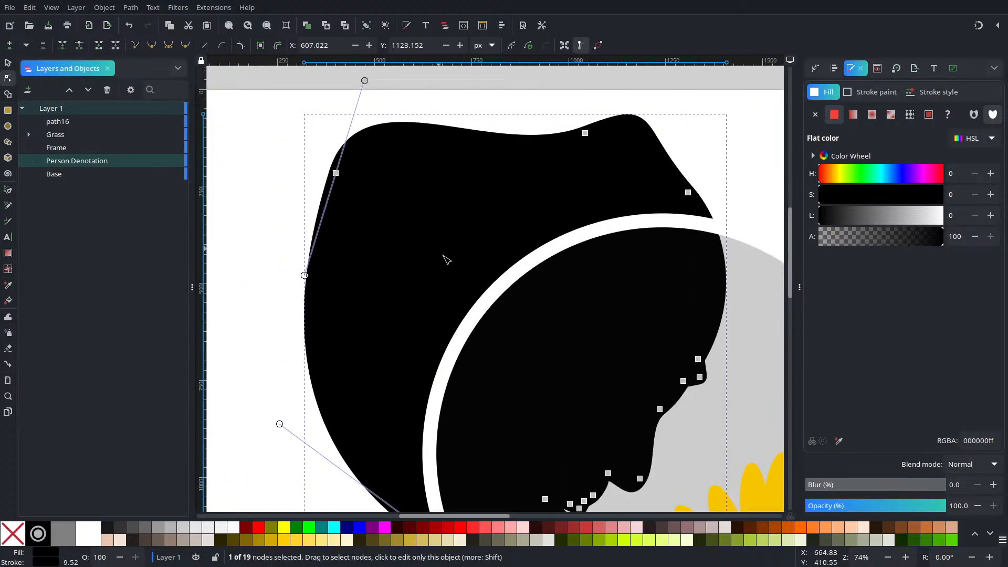
Step: Delete the node at the back of the head at about X 400, Y 216 px
scroll(442, 253, "down", 2)
scroll(452, 265, "up", 1)
left_click(360, 188)
key("Delete")
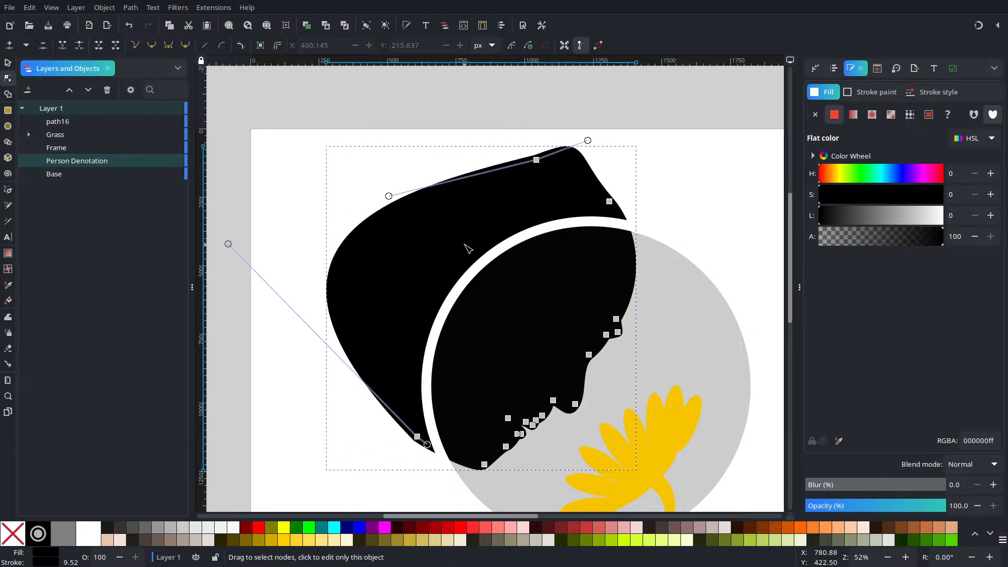
Step: Extend the handle of the node just outside the frame toward the chin to smooth the curve under the jaw
scroll(479, 361, "up", 4)
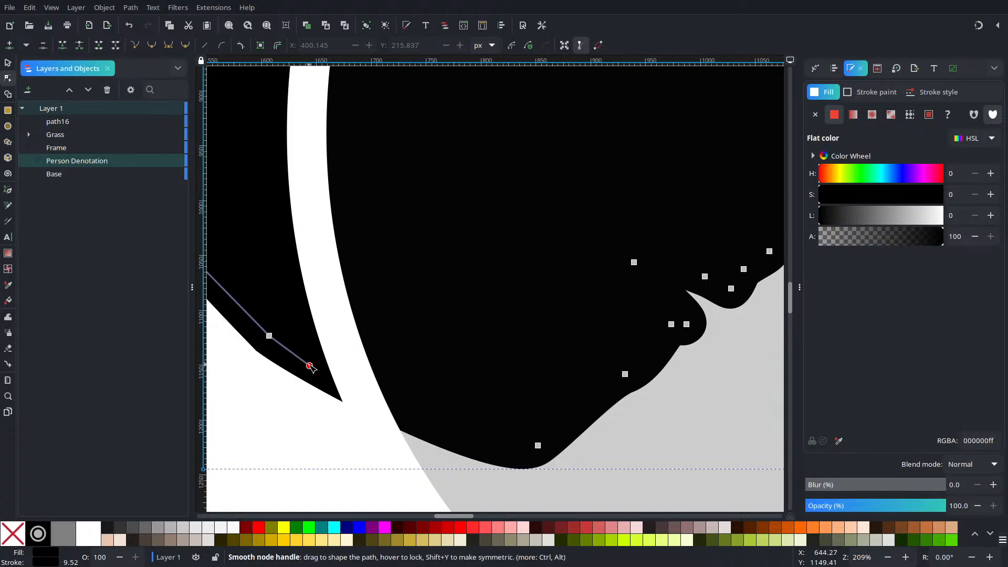
left_click_drag(310, 366, 448, 447)
left_click_drag(375, 385, 341, 414)
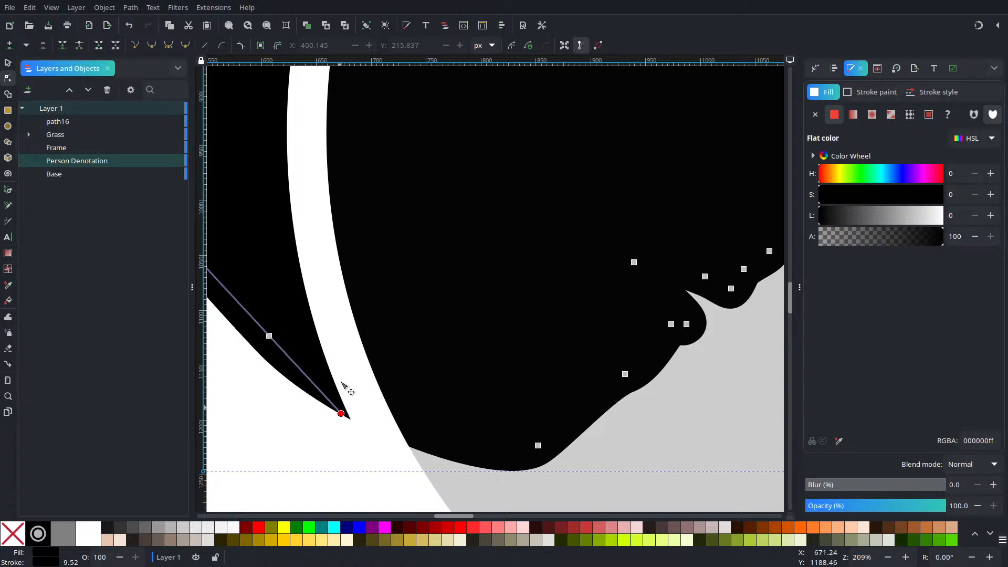
Step: Insert a node under the chin at about X 747, Y 1198 px and tilt its handle to round the curve
double_click(427, 432)
mouse_move(430, 433)
left_mouse_down()
mouse_move(451, 438)
mouse_move(453, 420)
mouse_move(418, 398)
mouse_move(434, 392)
mouse_move(419, 409)
mouse_move(424, 418)
left_mouse_up()
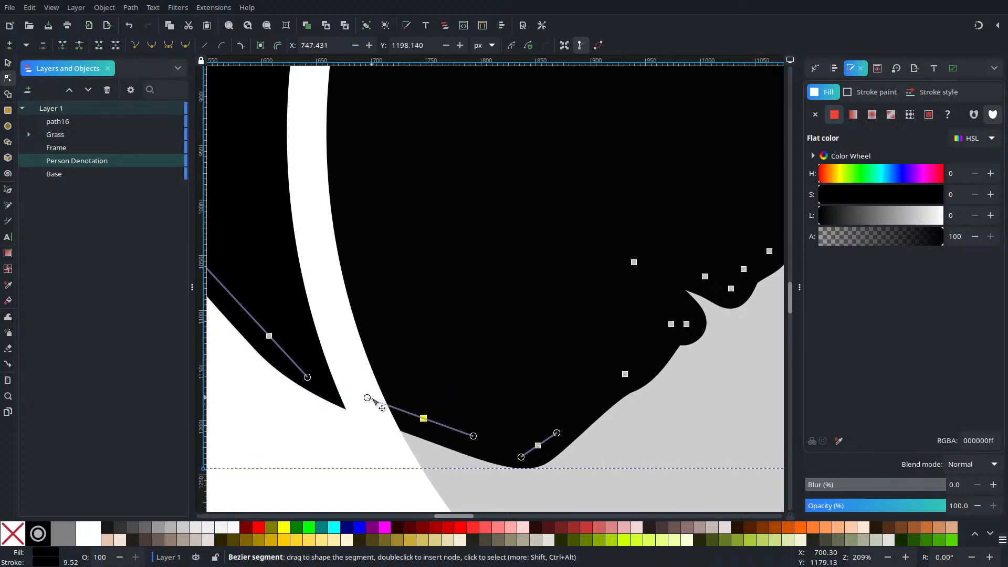
left_click_drag(371, 400, 376, 384)
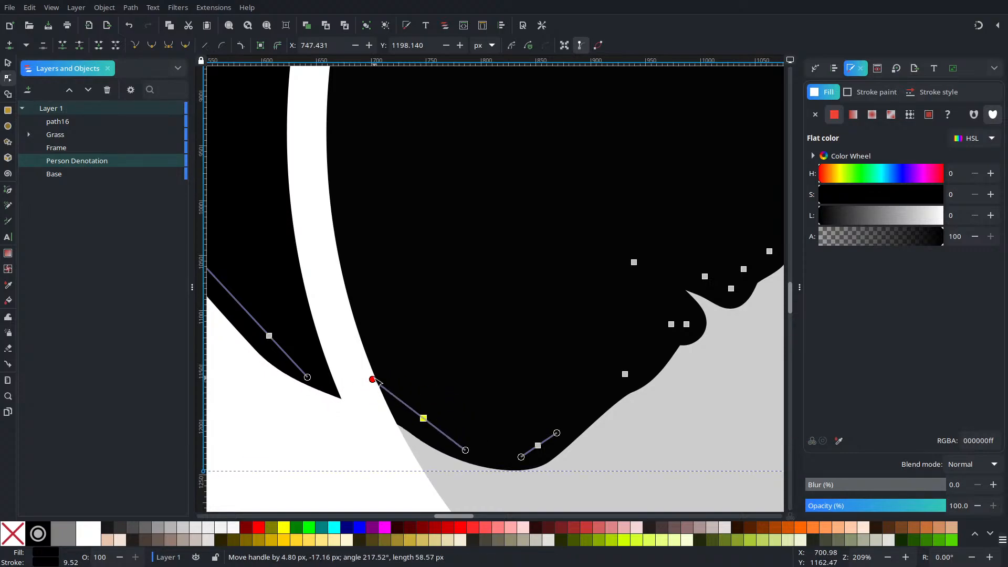
scroll(539, 378, "down", 5)
key("Escape")
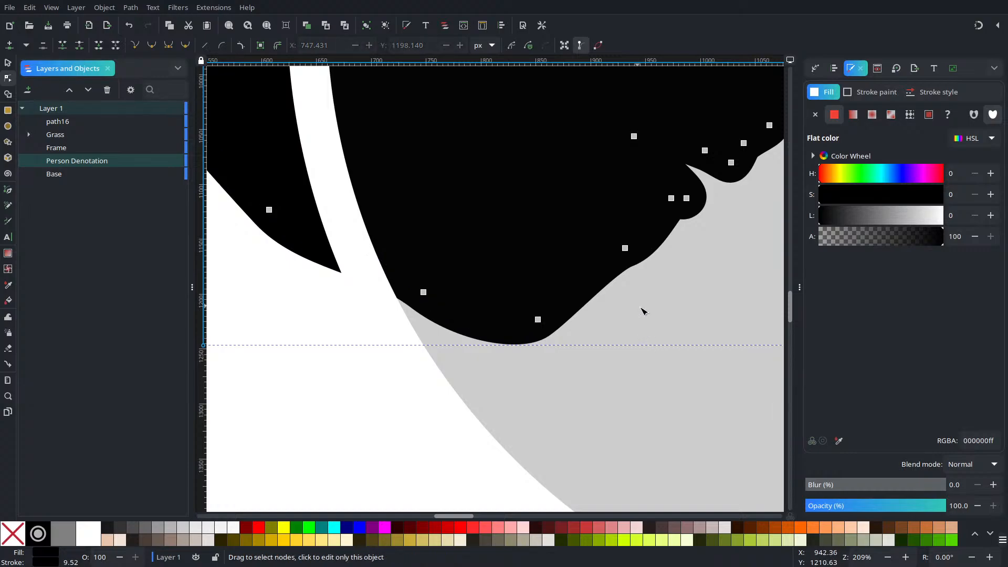
key("Escape")
Step: Delete the node at the top of the head at about X 1042, Y 113 px to round off the crown
scroll(704, 287, "down", 3)
left_click_drag(696, 280, 513, 391)
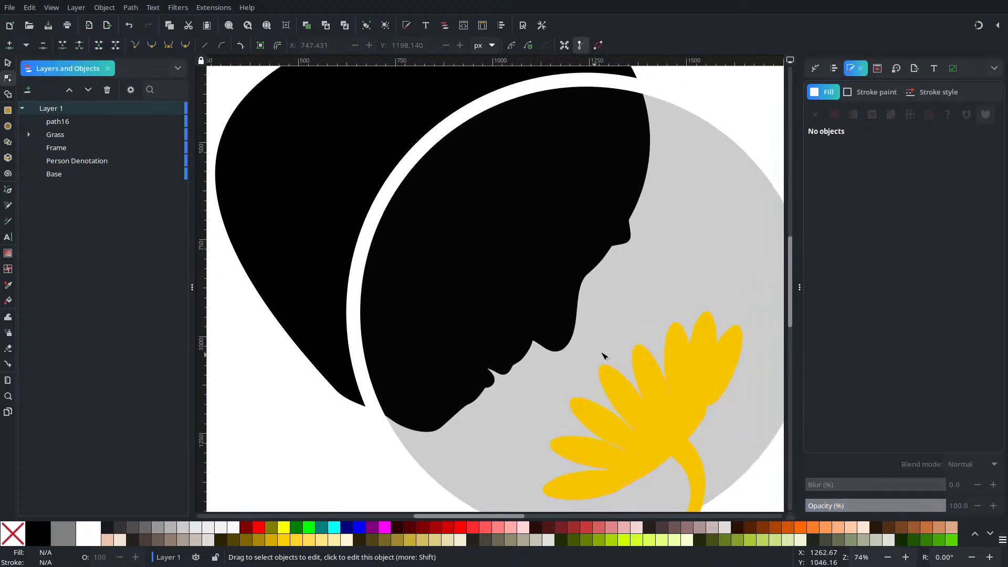
scroll(614, 305, "down", 2)
left_click_drag(618, 255, 560, 335)
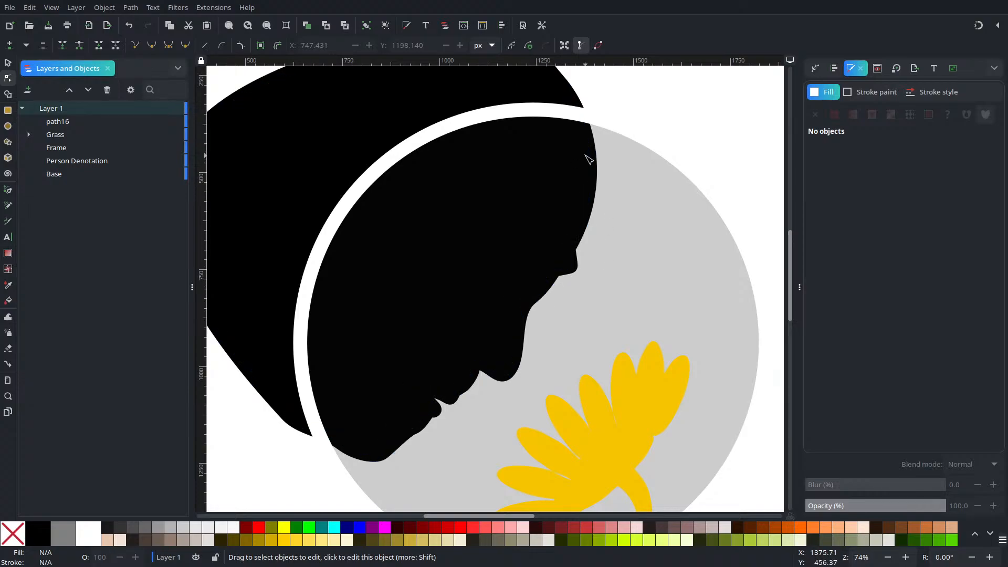
left_click_drag(613, 163, 563, 257)
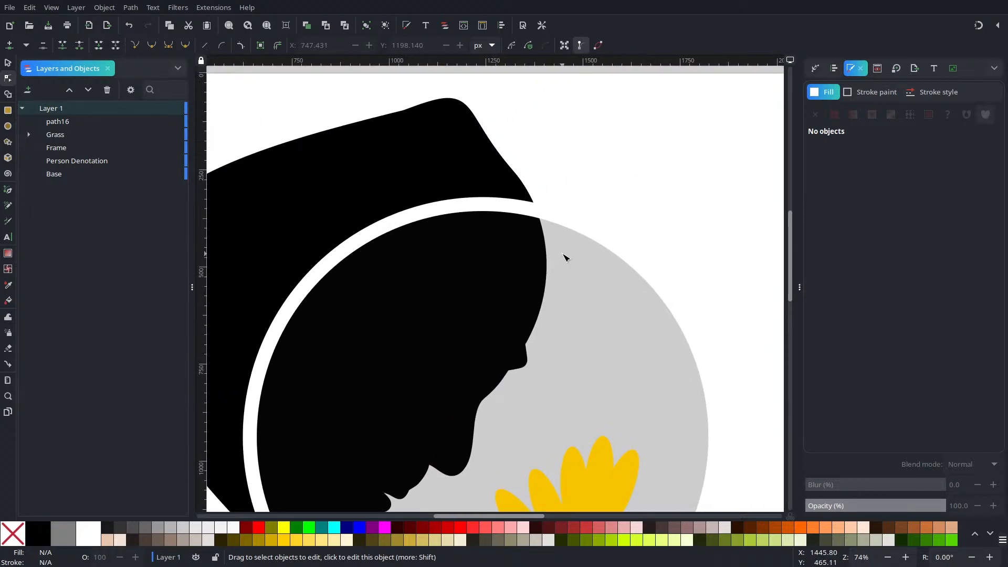
scroll(563, 256, "down", 2)
scroll(563, 257, "up", 2)
scroll(520, 207, "down", 2)
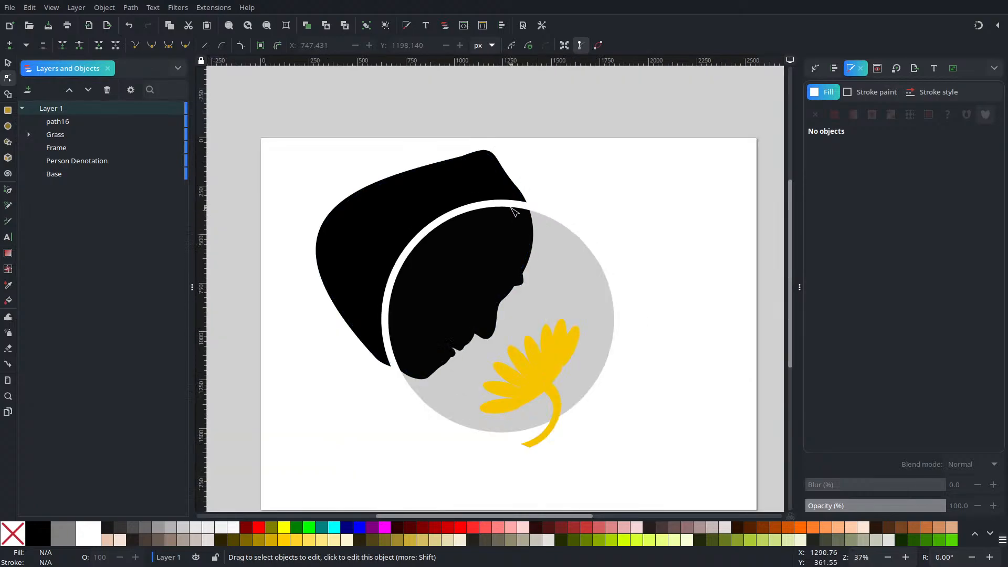
left_click_drag(511, 208, 601, 308)
left_click(572, 271)
left_click_drag(510, 220, 561, 279)
key("Delete")
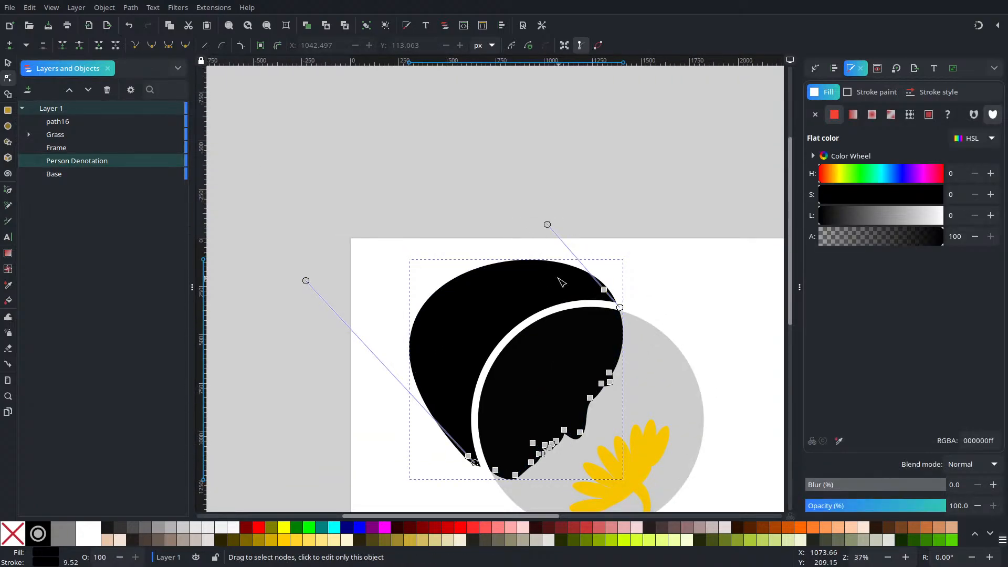
left_click(686, 212)
Step: Move the node at the tip of the brow bump to about X 1334, Y 746 px
left_click_drag(623, 307, 476, 245)
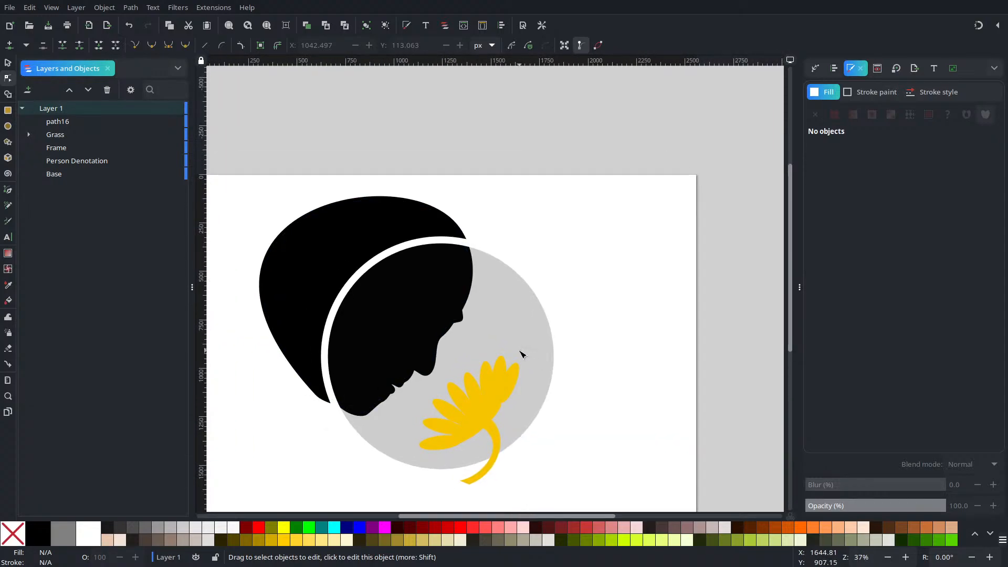
scroll(522, 354, "down", 2)
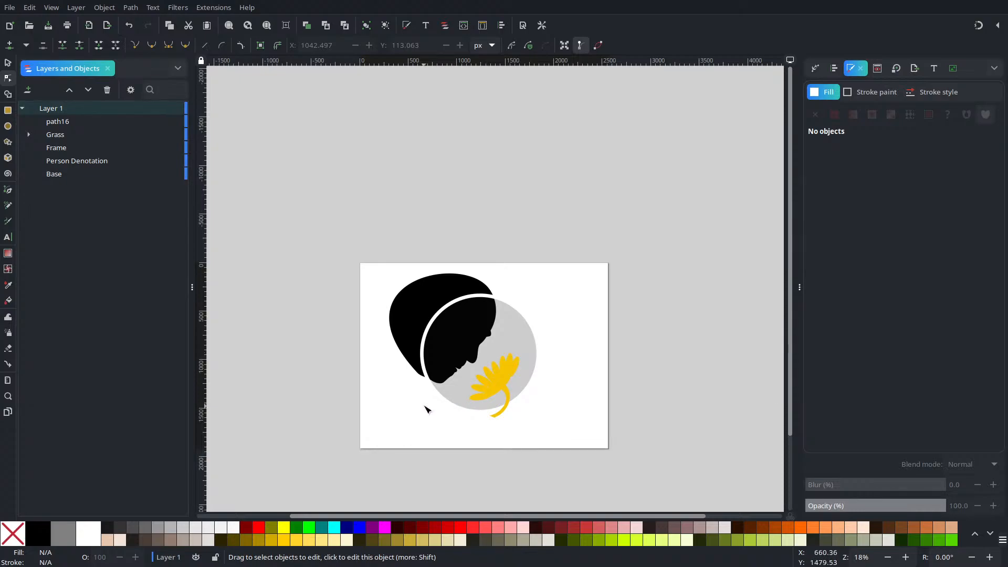
scroll(440, 374, "up", 6)
scroll(515, 392, "down", 3)
scroll(480, 418, "up", 3)
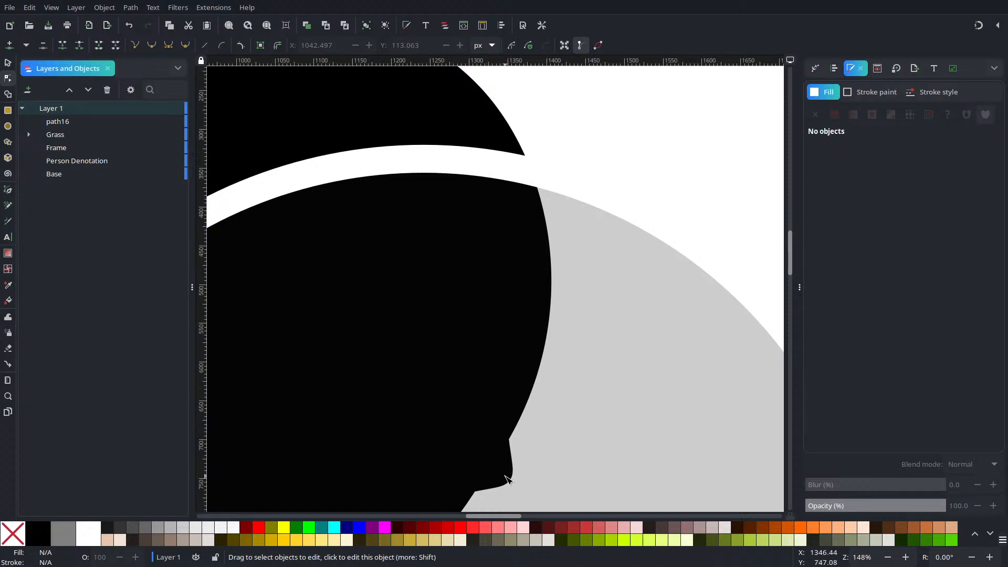
scroll(507, 479, "down", 6)
left_click(517, 332)
scroll(491, 297, "up", 2)
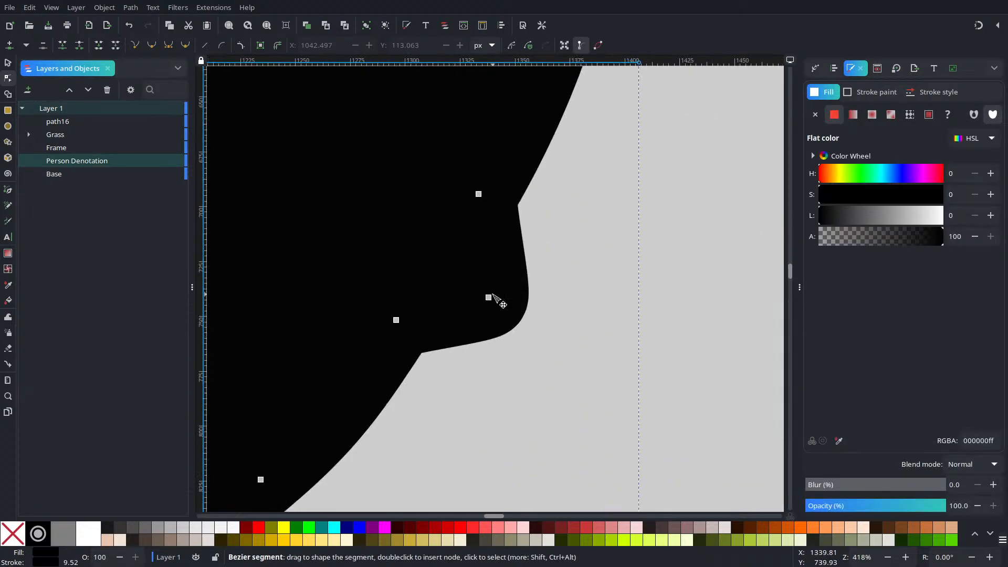
left_click_drag(490, 299, 492, 278)
scroll(496, 284, "down", 4)
key("Escape")
key("Escape")
scroll(519, 308, "down", 2)
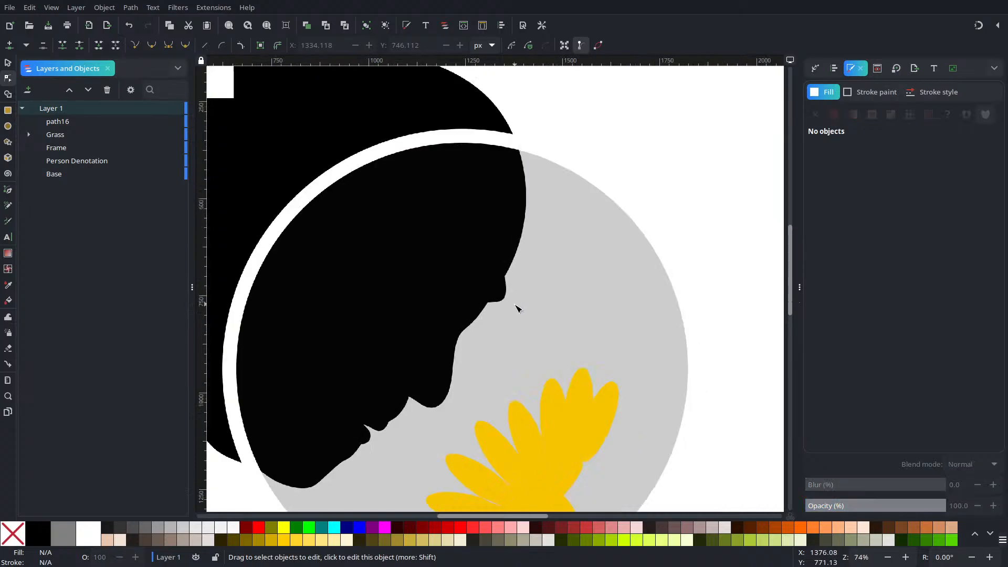
Step: Move the upper forehead node to about X 1303, Y 268 px and deselect the silhouette
scroll(517, 308, "up", 3)
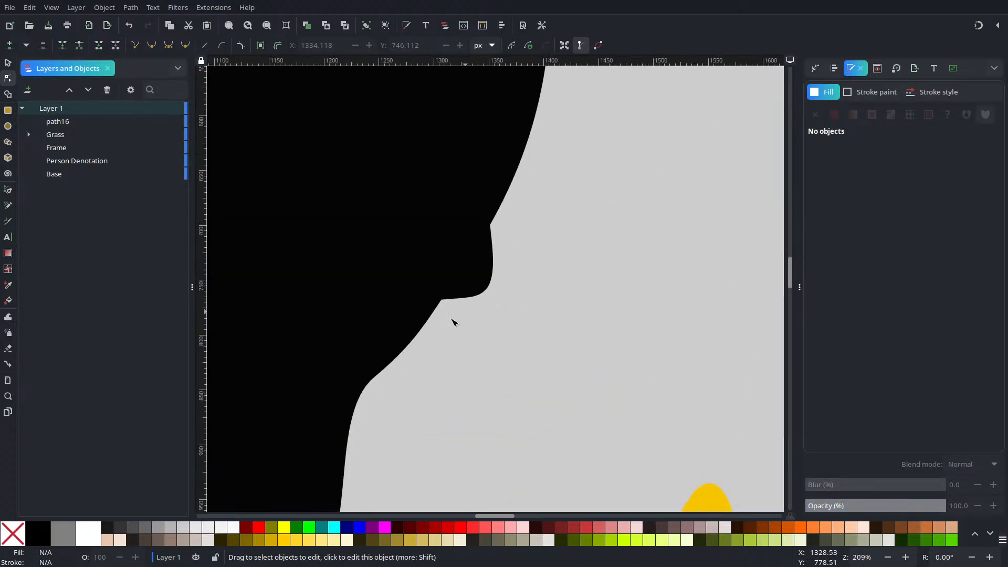
scroll(495, 221, "down", 2)
scroll(506, 342, "up", 2)
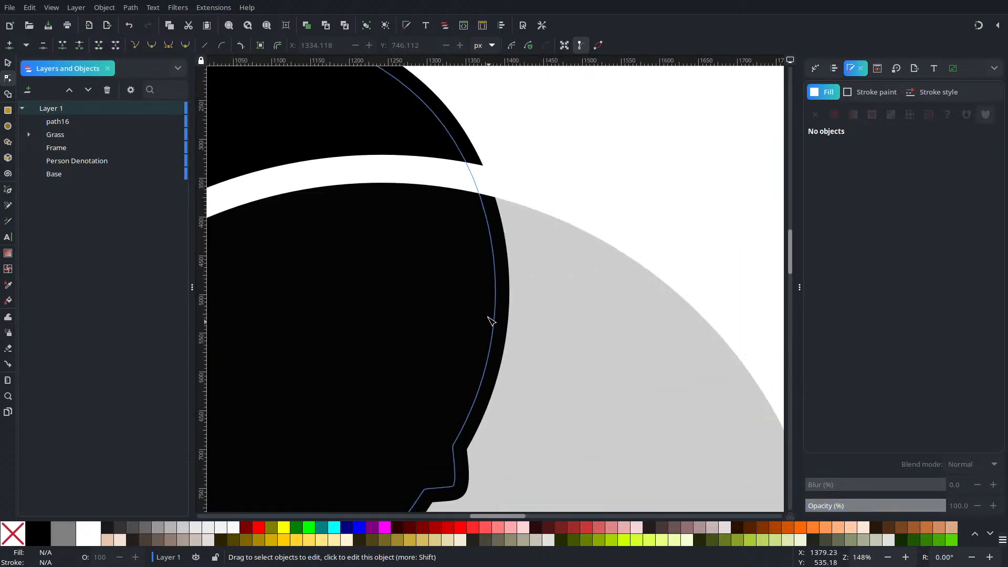
left_click(492, 255)
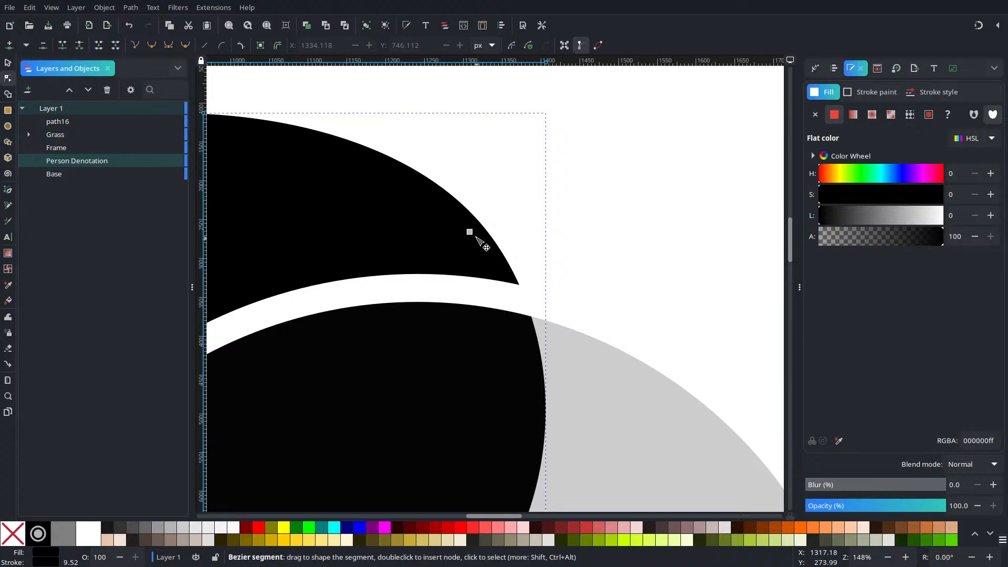
mouse_move(473, 234)
left_mouse_down()
mouse_move(456, 215)
mouse_move(470, 246)
left_mouse_up()
scroll(470, 246, "down", 5)
mouse_move(429, 198)
left_mouse_down()
mouse_move(484, 194)
mouse_move(407, 182)
mouse_move(418, 187)
left_mouse_up()
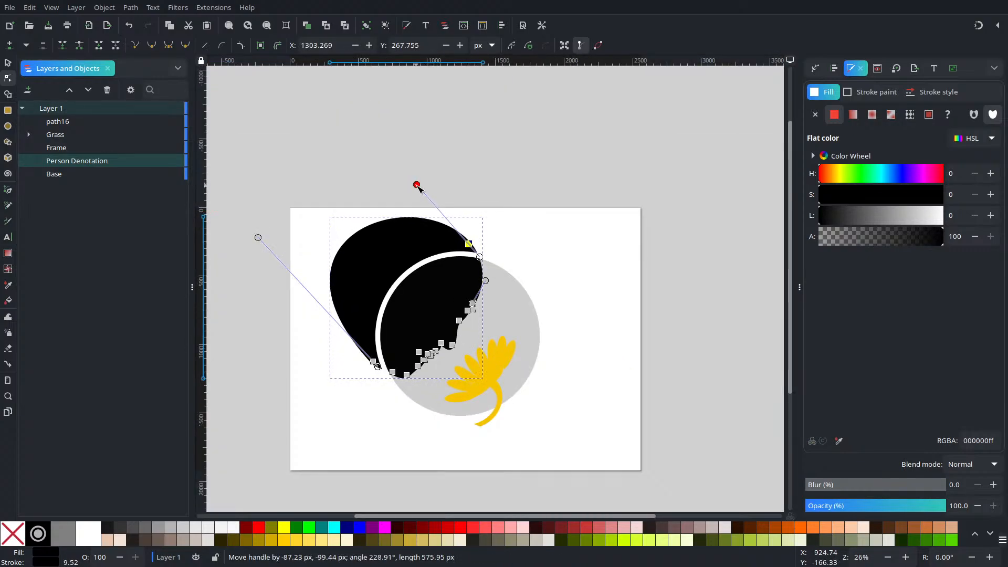
left_click(484, 204)
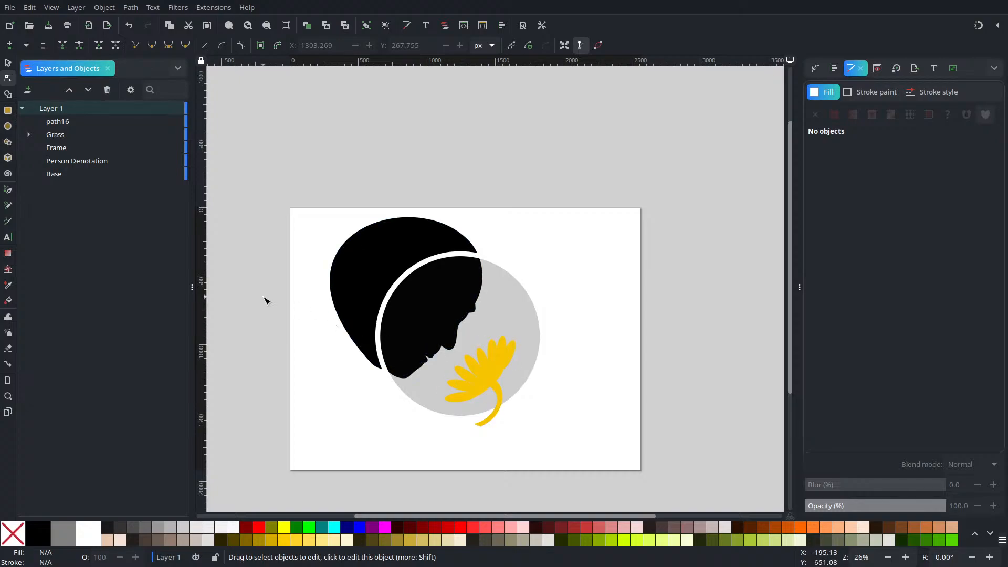
Step: Give the yellow flower a linear gradient fill running from the base of its stem up to beyond the petals
left_click(488, 389)
left_click(853, 115)
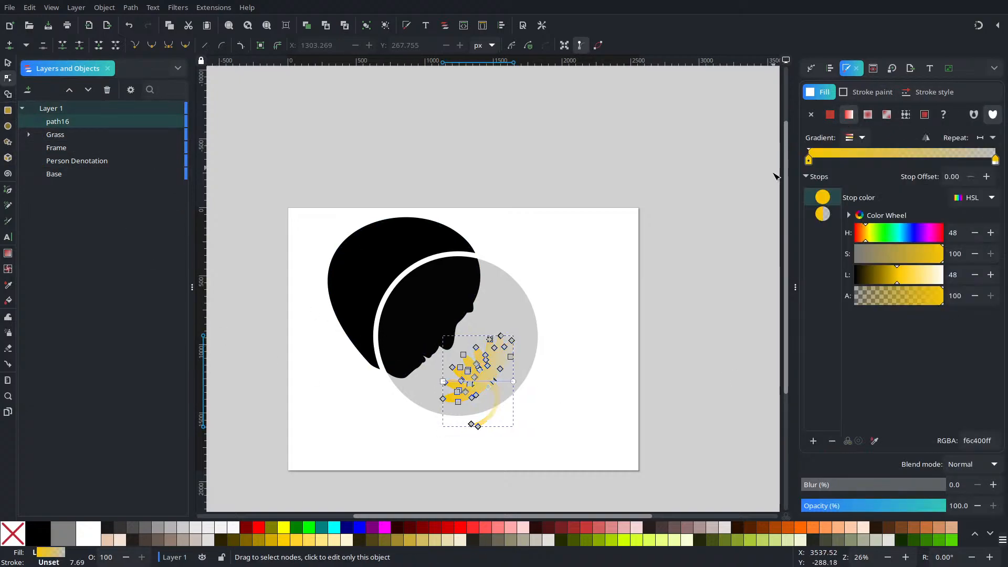
left_click_drag(443, 381, 491, 419)
left_click_drag(513, 380, 468, 317)
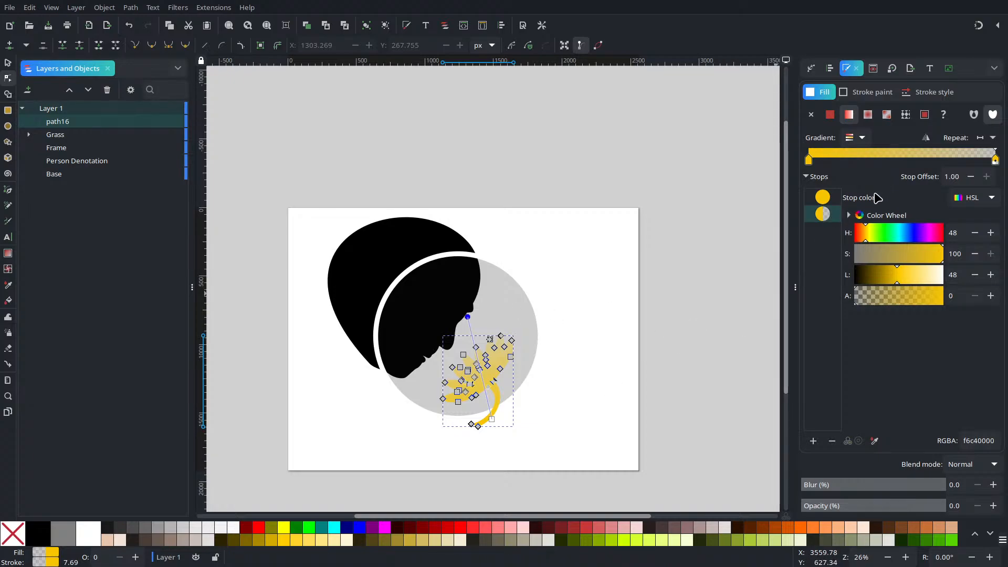
Step: Make the flower gradient's end stop fully opaque with alpha 100 and set its lightness to 80
left_click_drag(887, 297, 947, 297)
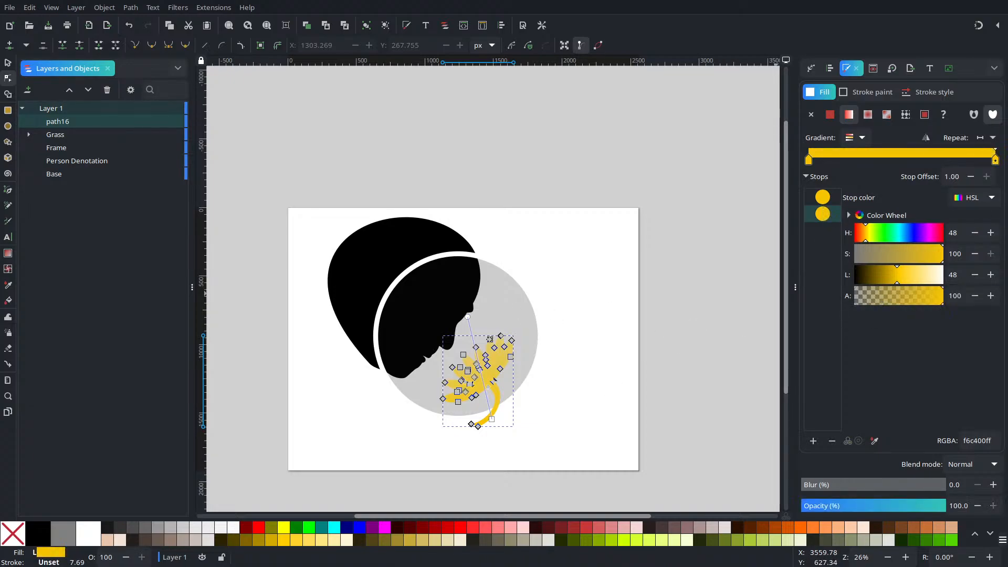
left_click(911, 269)
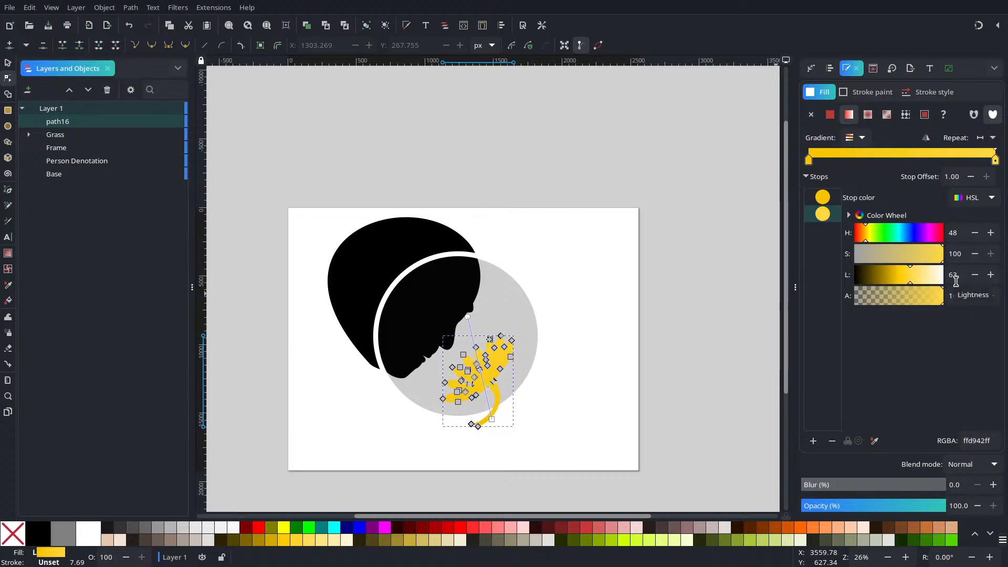
left_click(925, 276)
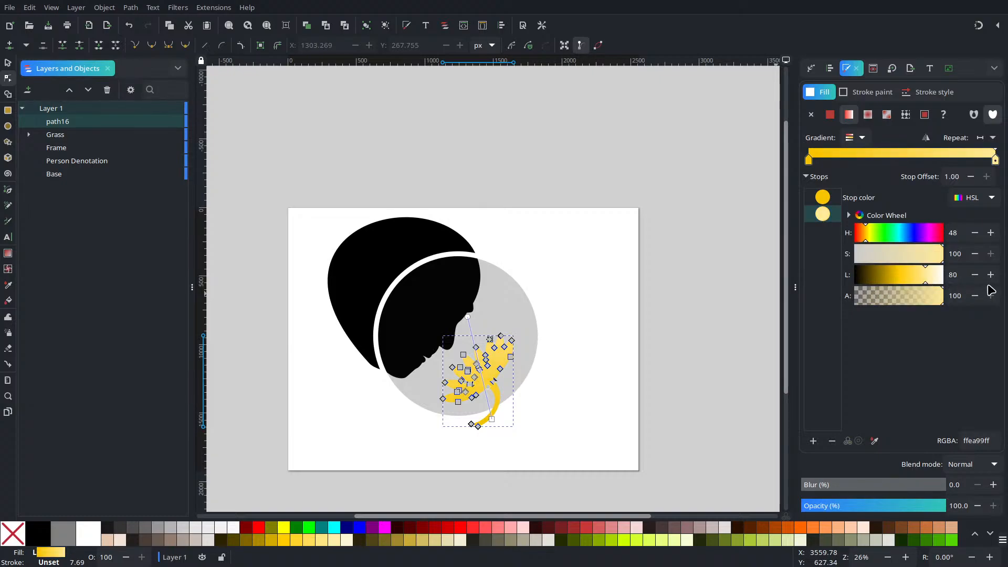
Step: Add a middle stop to the flower's gradient and darken the first stop to a lightness of 28
left_click(823, 197)
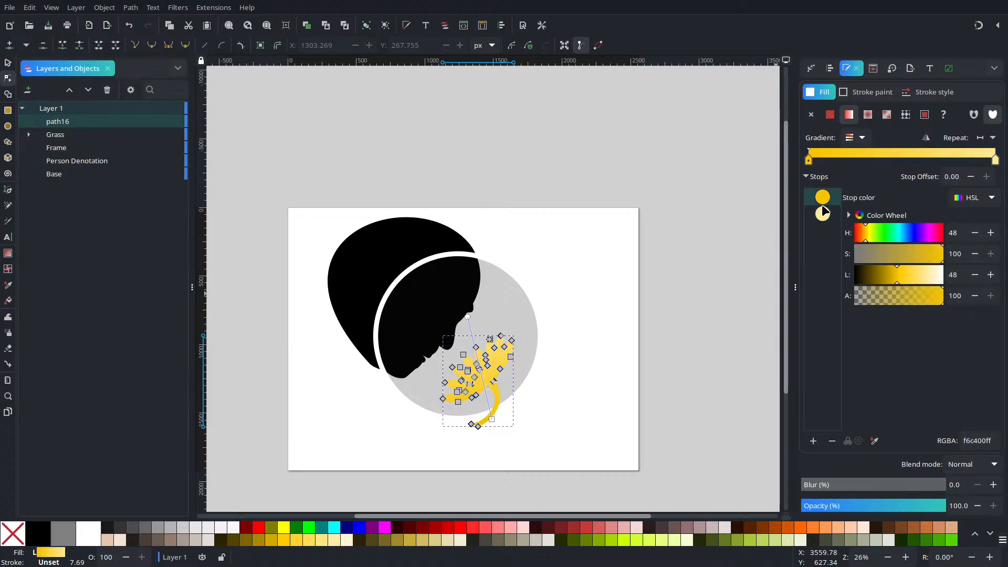
left_click(813, 440)
left_click(822, 197)
left_click(880, 278)
left_click(825, 220)
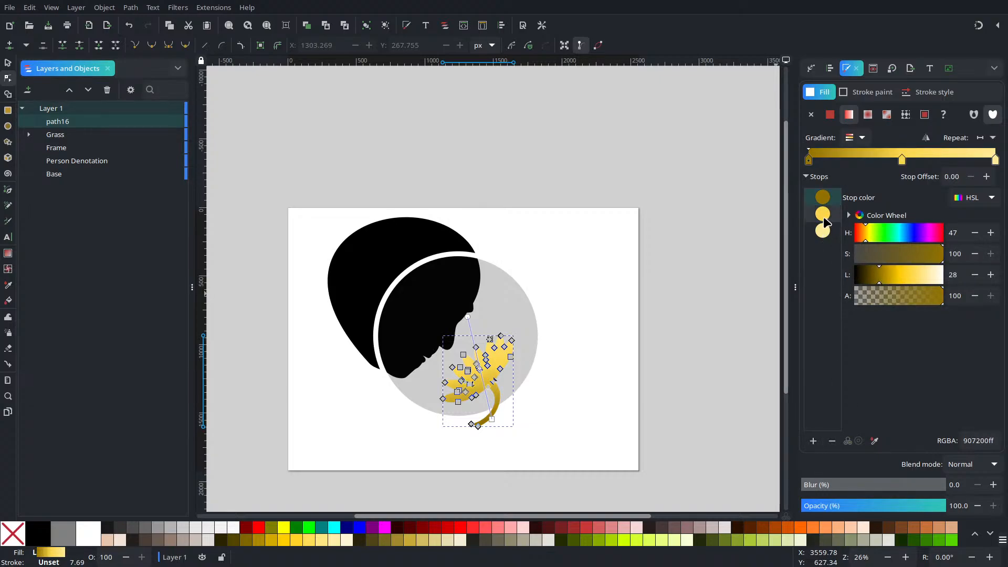
Step: Move the flower gradient's middle stop to offset 0.32 and angle the gradient from beside the stem up toward the face
left_click_drag(902, 158, 869, 172)
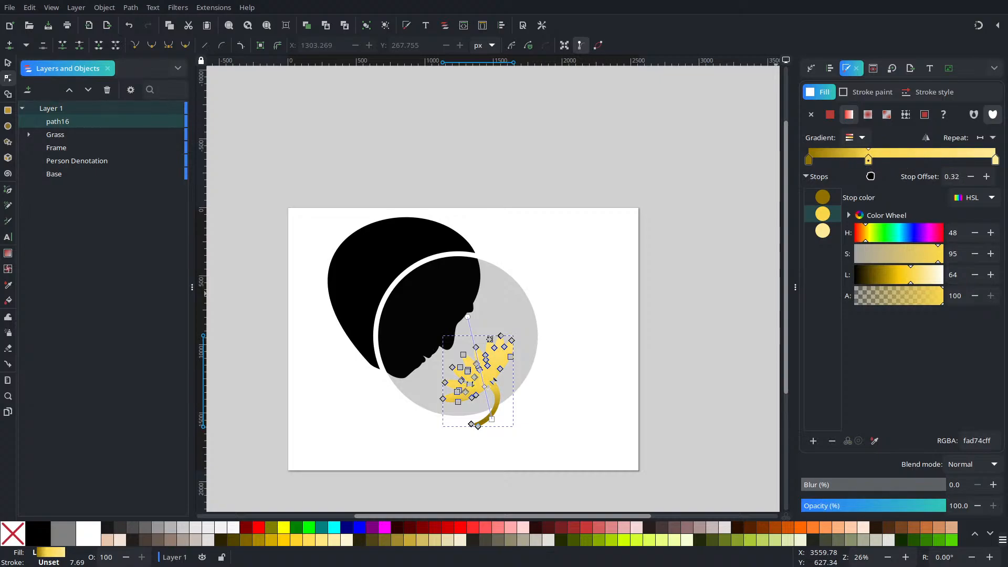
left_click_drag(467, 317, 476, 296)
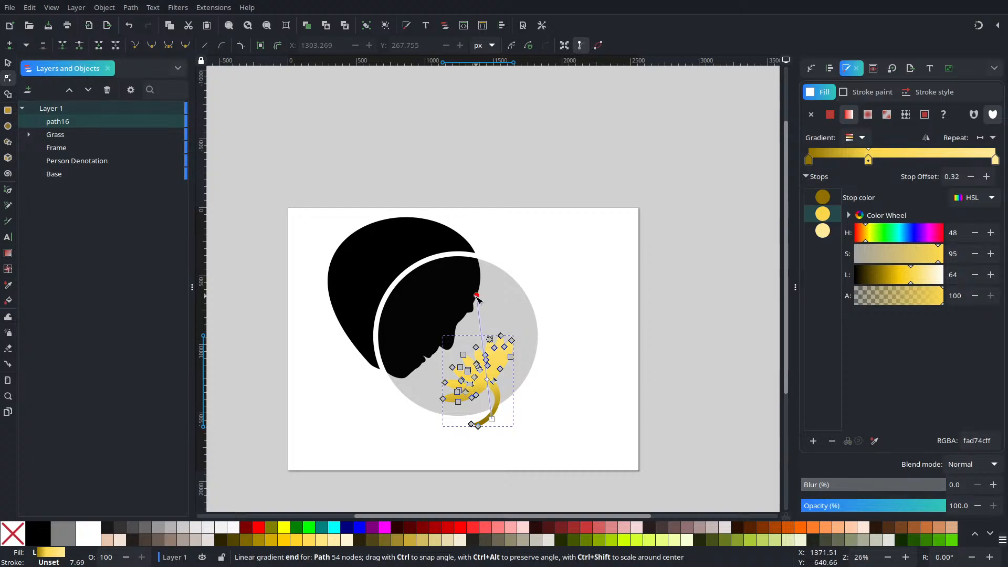
left_click(492, 419)
left_click_drag(493, 420, 518, 399)
left_click(476, 296)
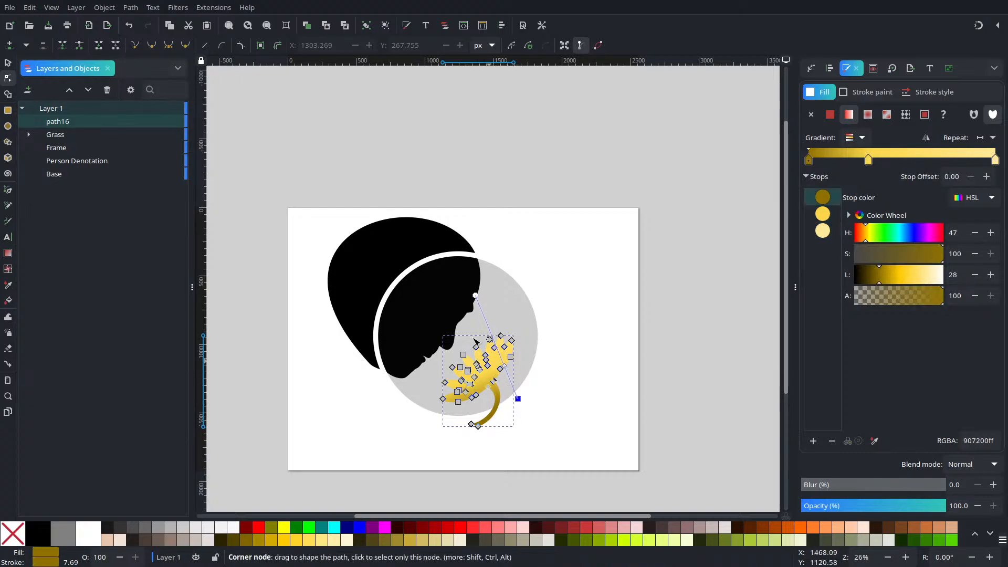
left_click_drag(477, 297, 445, 303)
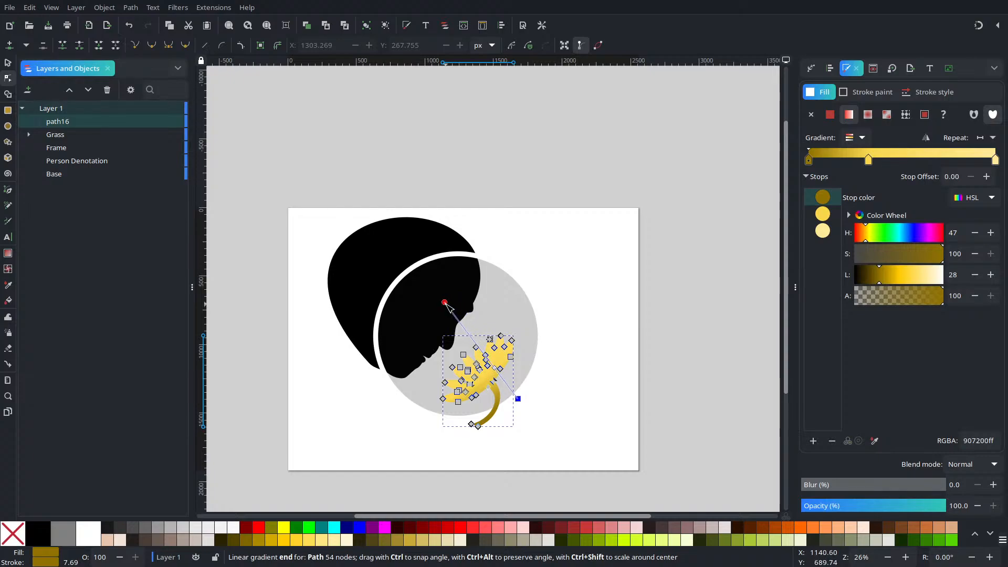
left_click(601, 351)
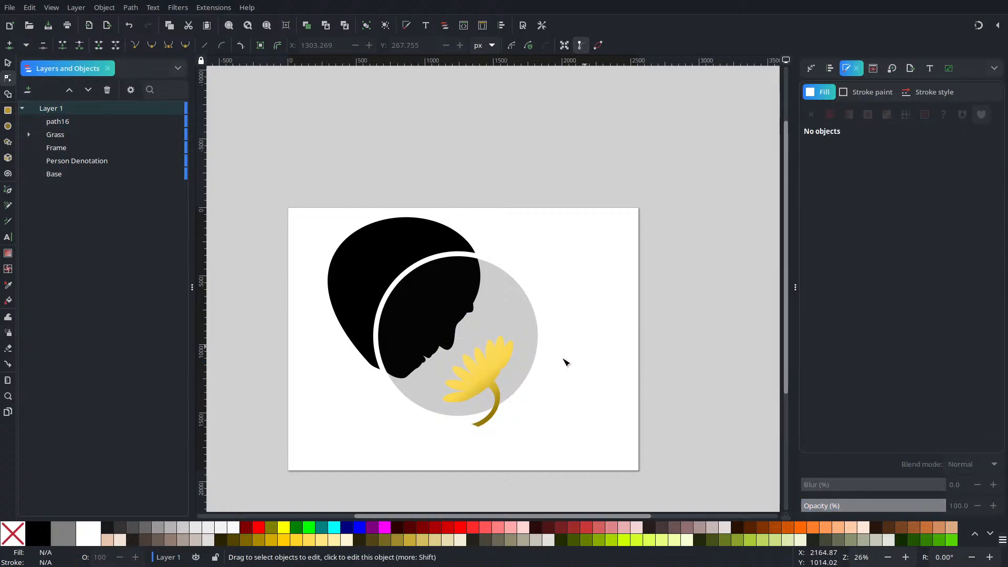
Step: Shorten the flower's gradient to end at the upper-left petals, slide its middle stop to offset 0.58, and lower its start slightly
left_click(486, 372)
left_click_drag(444, 303, 468, 340)
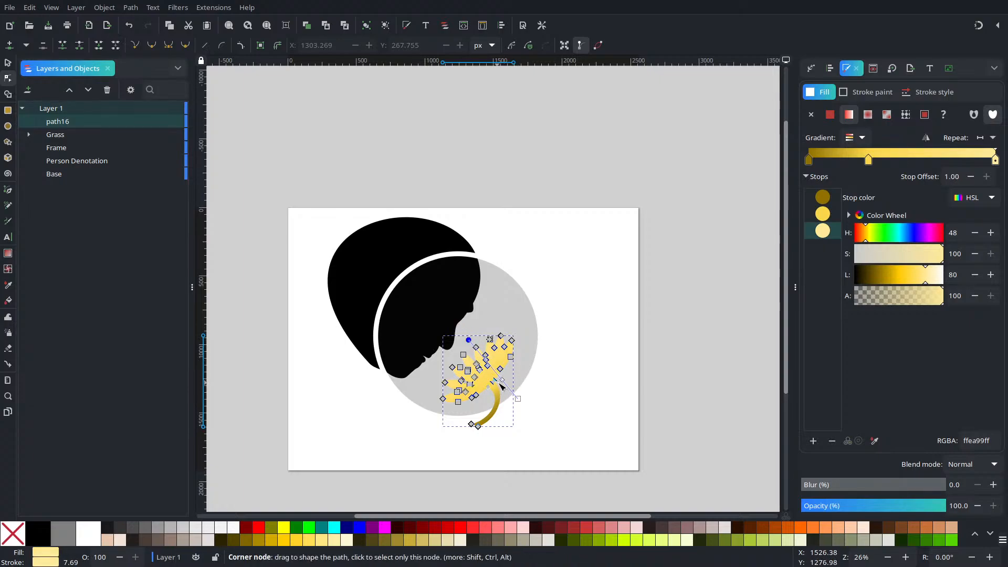
left_click_drag(501, 380, 497, 361)
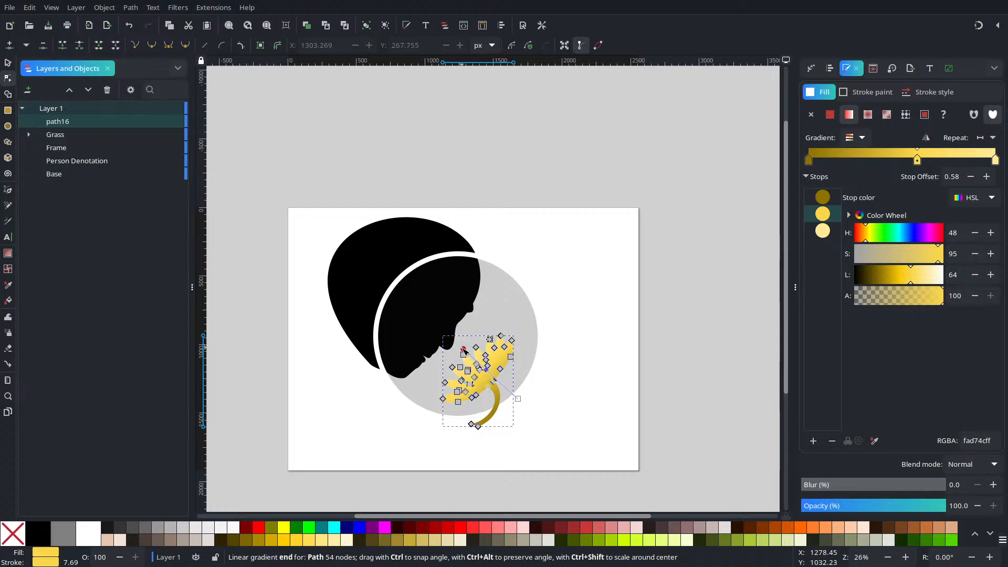
left_click(517, 398)
left_click_drag(520, 401, 519, 412)
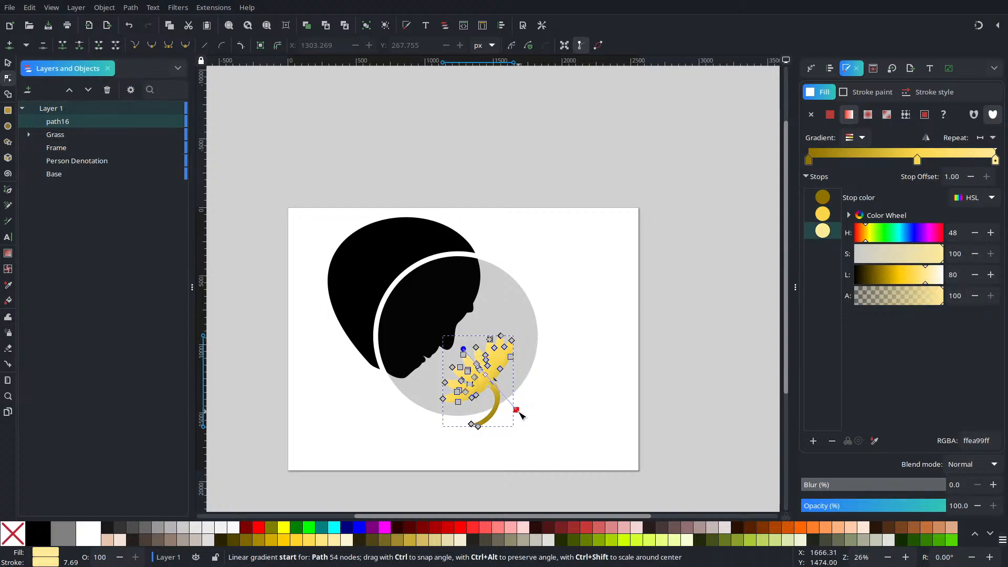
left_click(548, 388)
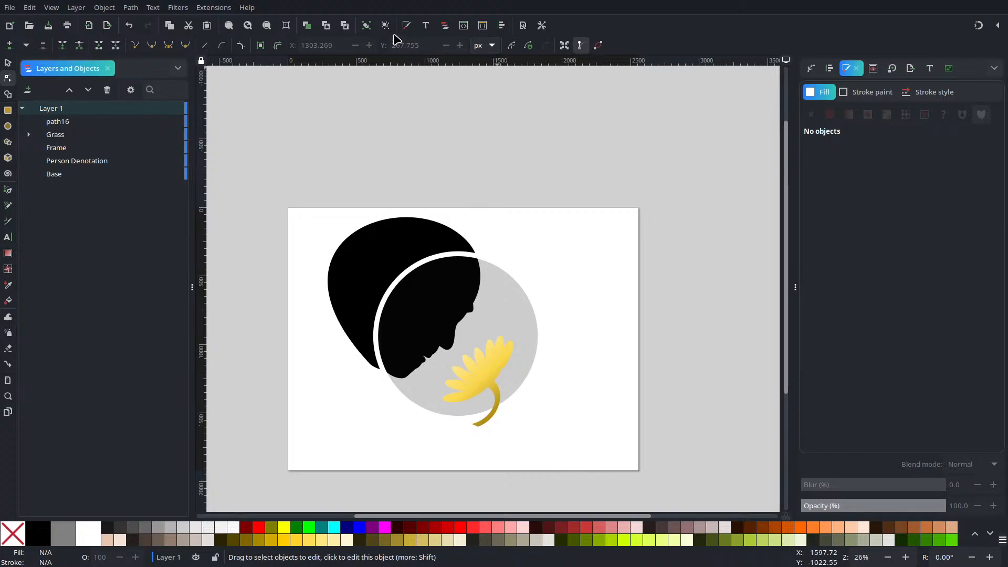
Step: Steepen the flower's gradient by lowering its start beside the stem and raising its end to about X 1270, Y 863 px
left_click(275, 25)
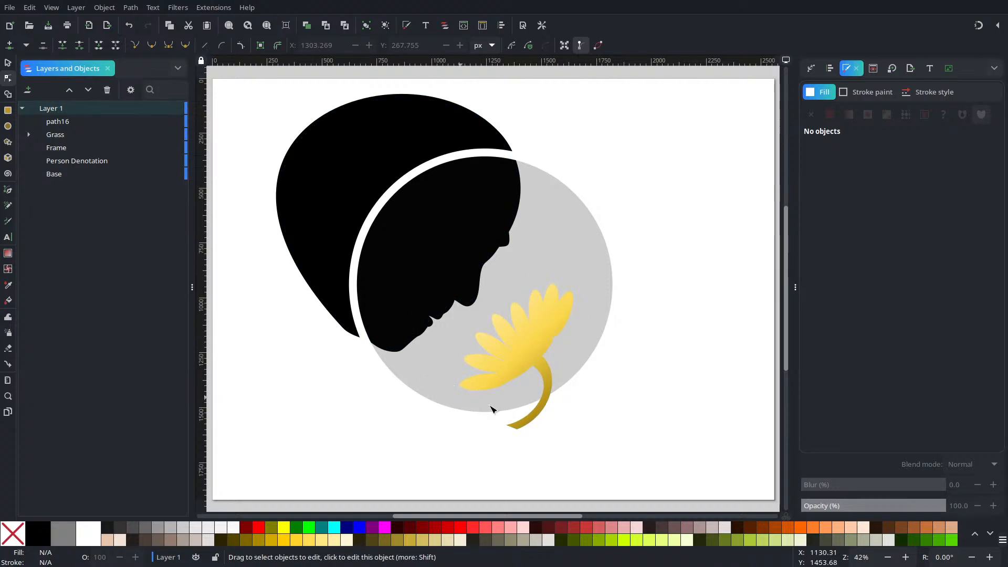
left_click(545, 370)
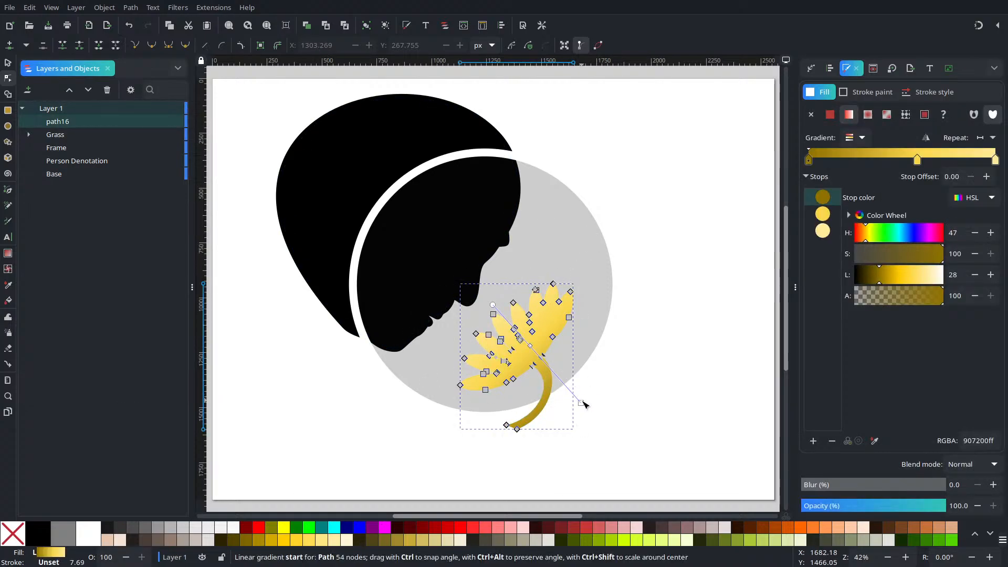
mouse_move(581, 405)
left_mouse_down()
mouse_move(582, 429)
mouse_move(567, 416)
mouse_move(563, 429)
mouse_move(576, 423)
left_mouse_up()
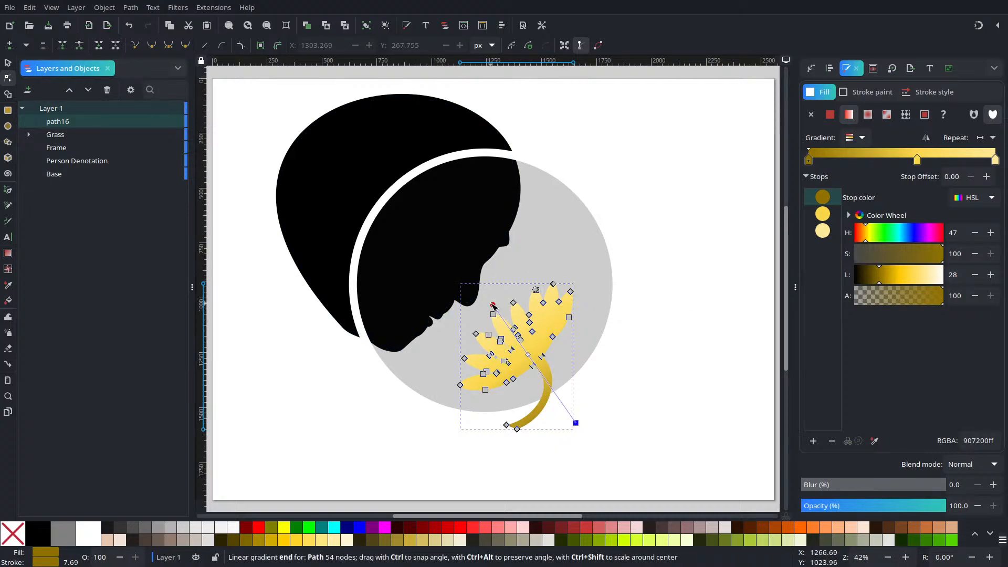
mouse_move(515, 308)
left_mouse_down()
mouse_move(490, 298)
mouse_move(505, 288)
mouse_move(489, 276)
left_mouse_up()
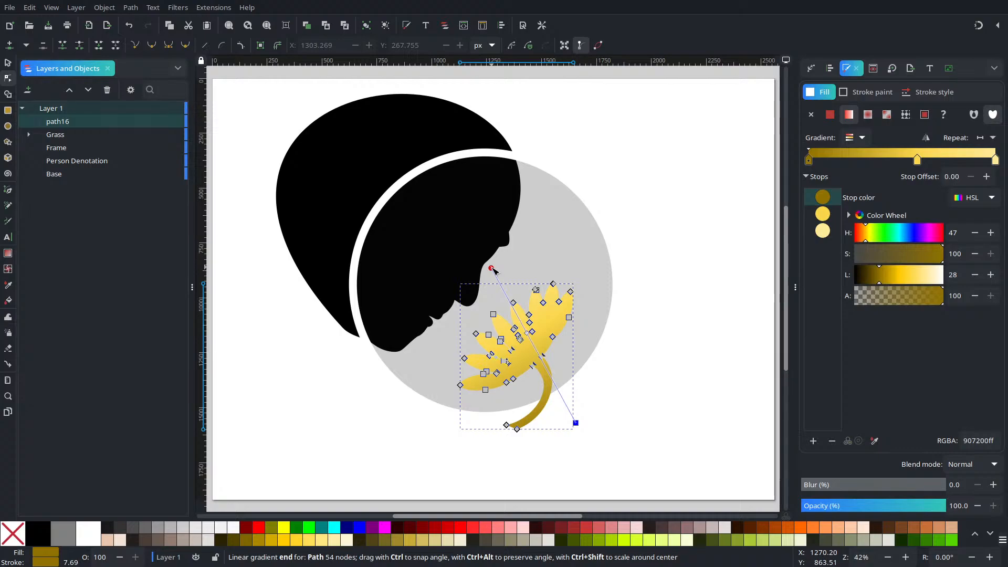
left_click(616, 219)
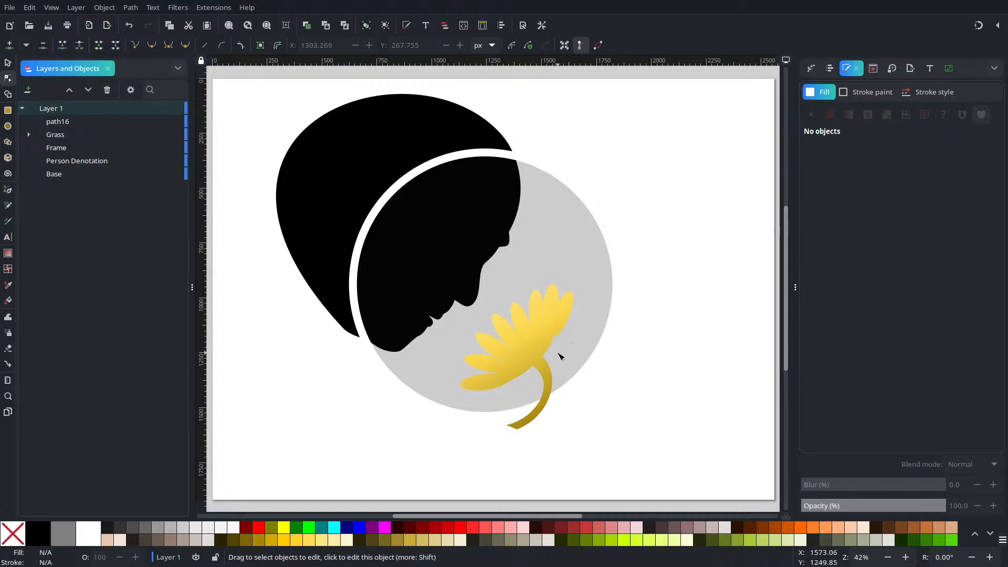
Step: Smooth the notch on the flower's lower-right edge by moving its node to about X 1559, Y 1186 px and aligning its handles with the outline
scroll(547, 353, "up", 5)
left_click(531, 291)
scroll(545, 263, "up", 2)
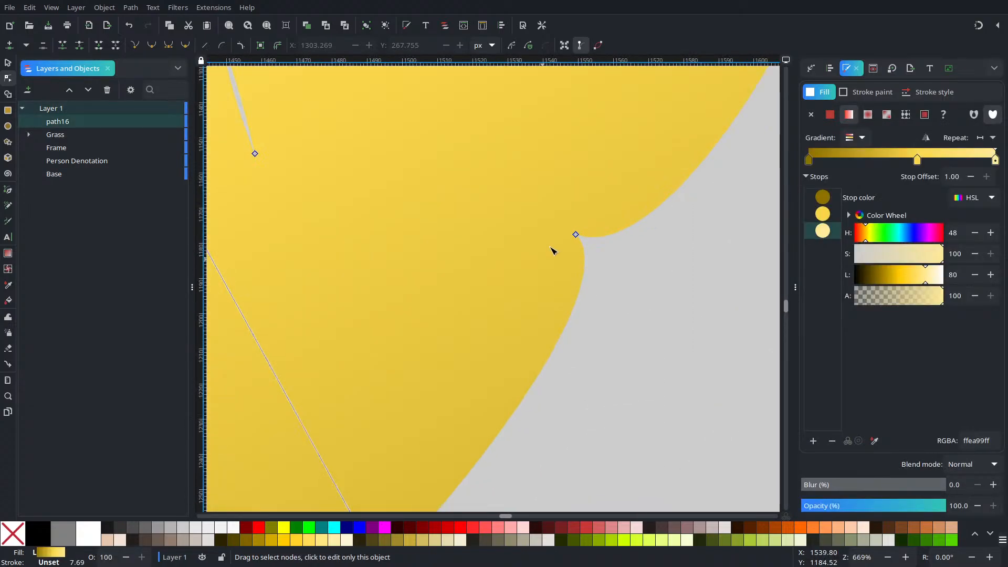
left_click(576, 234)
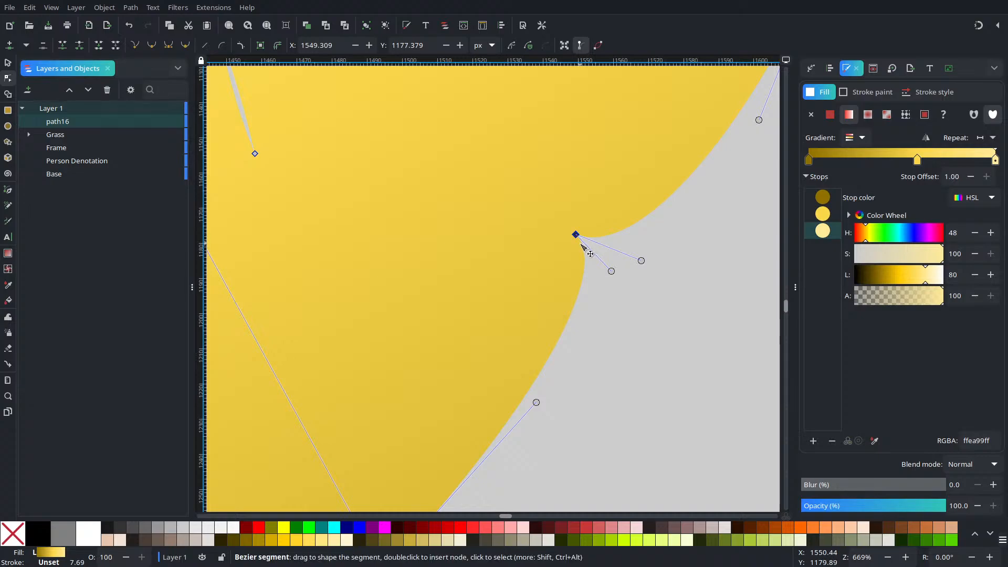
left_click_drag(611, 271, 559, 319)
left_click_drag(641, 261, 627, 182)
left_click_drag(582, 237, 598, 253)
left_click_drag(575, 332, 526, 345)
left_click_drag(593, 248, 610, 265)
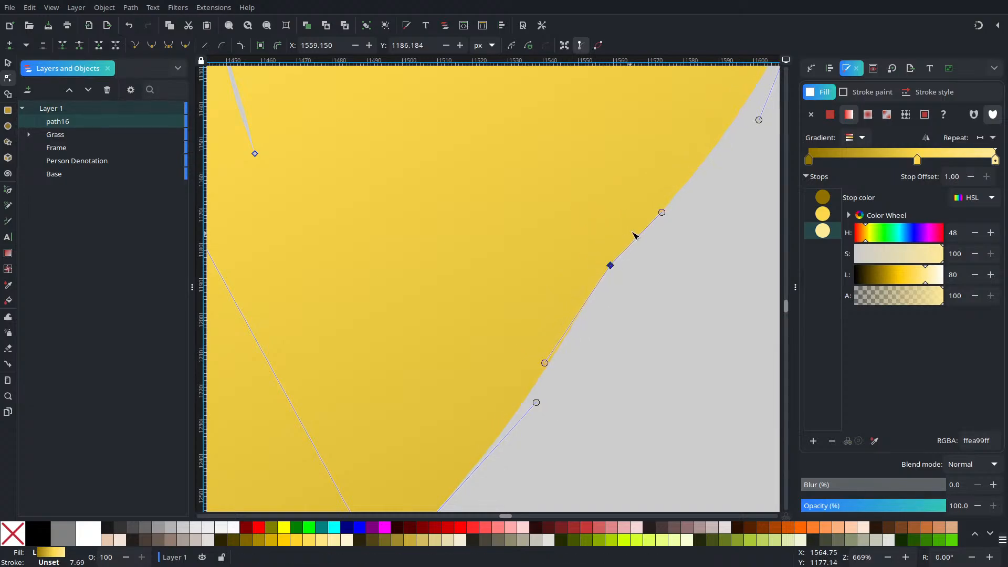
Step: Refine the flower's right-edge curve with the node at about X 1562, Y 1188 px and both handles following the outline
left_click_drag(662, 216, 658, 189)
left_click_drag(610, 265, 619, 271)
left_click_drag(666, 195, 671, 194)
left_click_drag(557, 370, 549, 364)
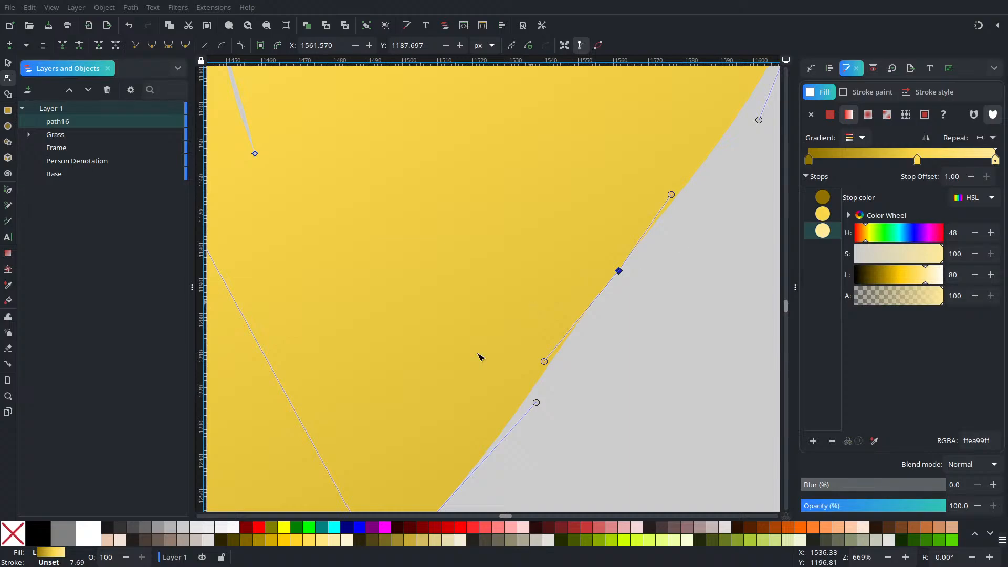
left_click_drag(545, 362, 551, 367)
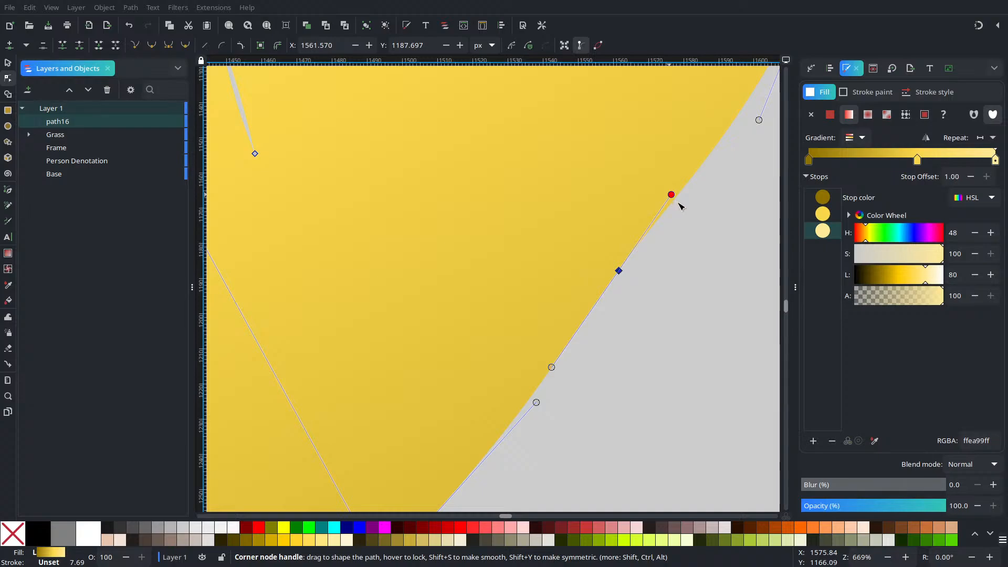
mouse_move(671, 195)
left_mouse_down()
mouse_move(687, 204)
mouse_move(678, 197)
left_mouse_up()
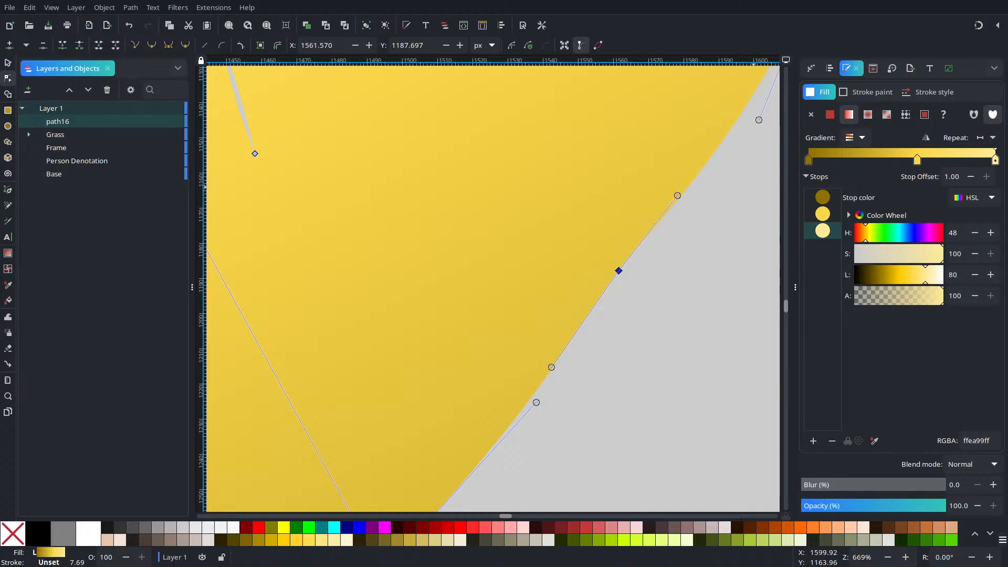